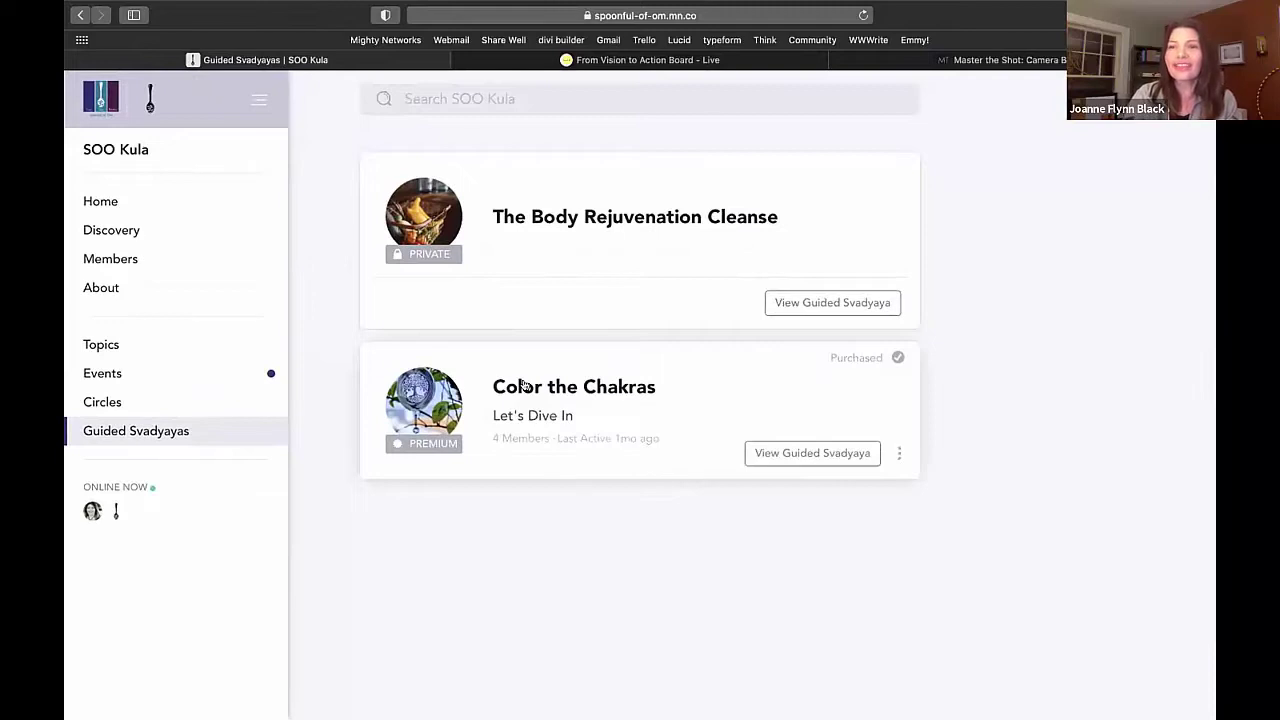
# - Open the Color the Chakras guided svadyaya and go to its Course Material page
pyautogui.click(522, 386)
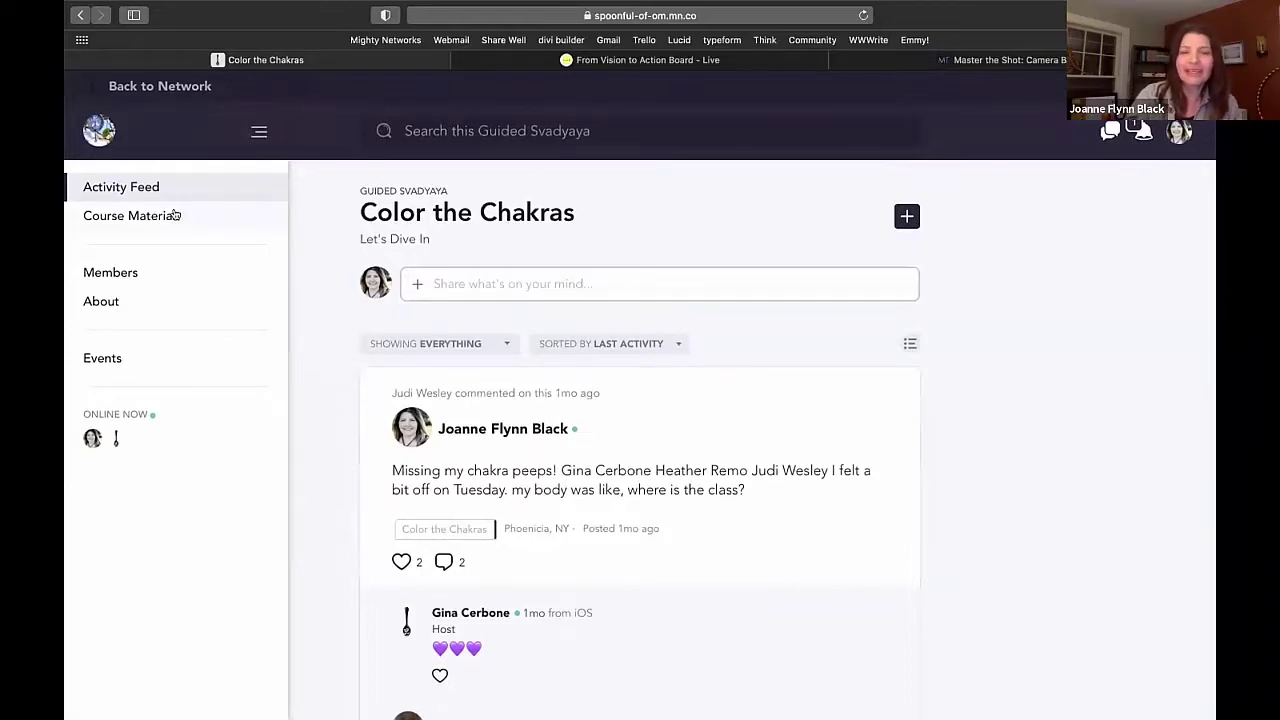
pyautogui.scroll(-5, 373, 377)
pyautogui.scroll(3, 373, 377)
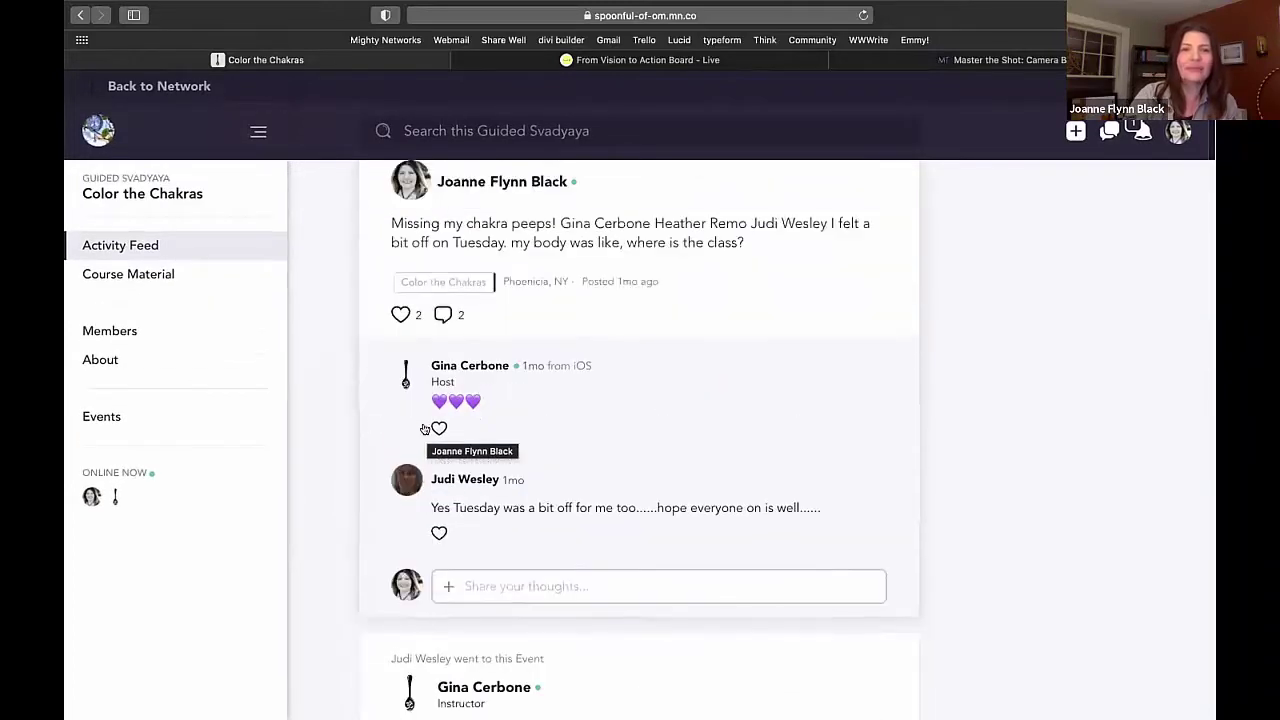
pyautogui.click(190, 269)
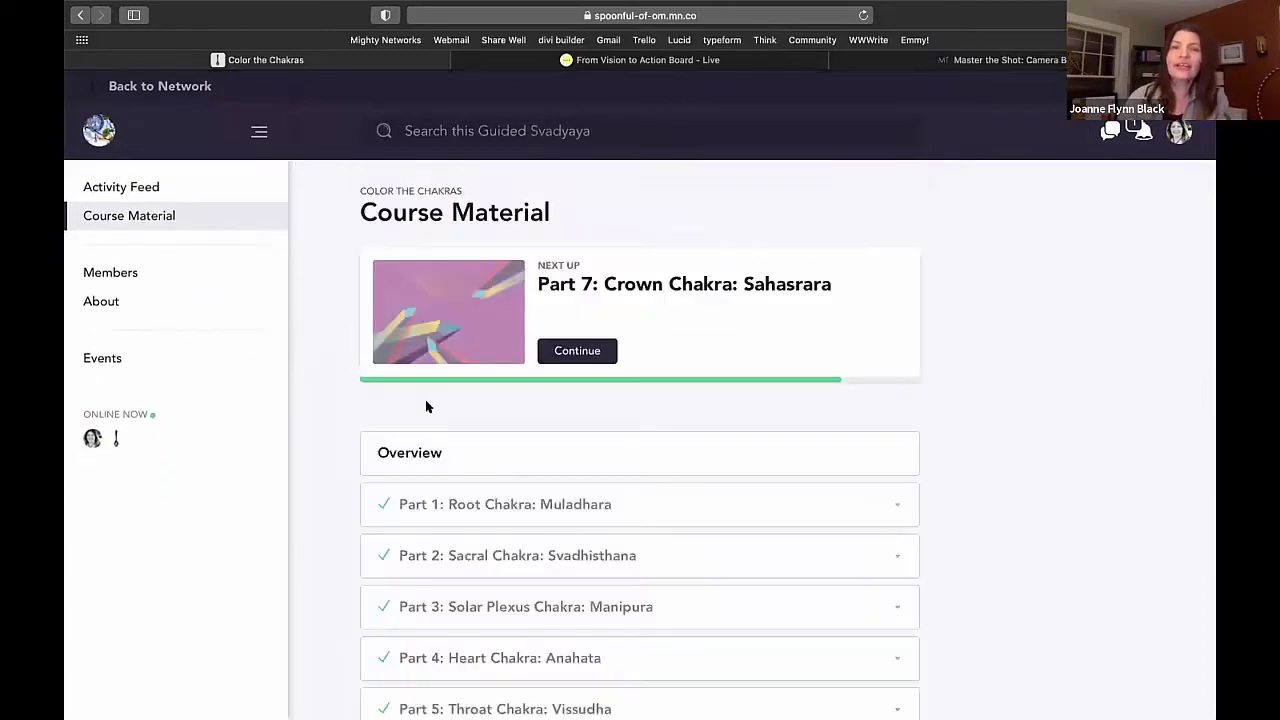
pyautogui.click(486, 458)
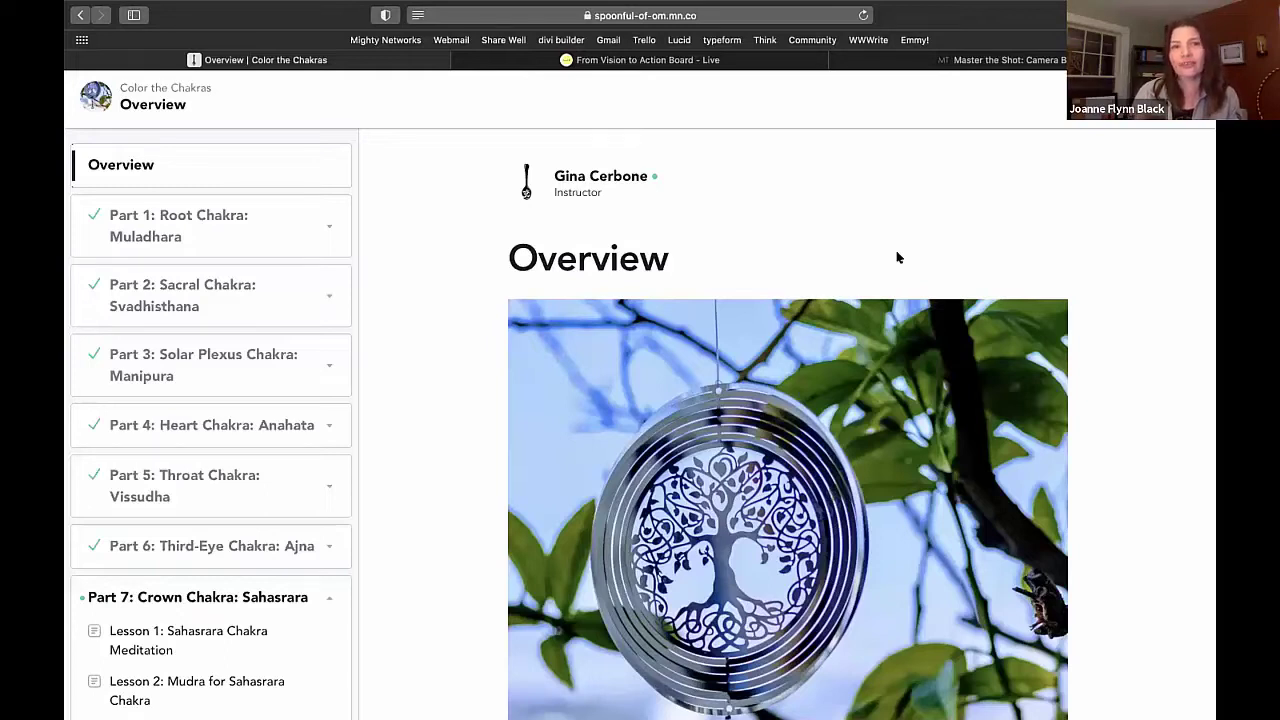
pyautogui.scroll(1, 885, 365)
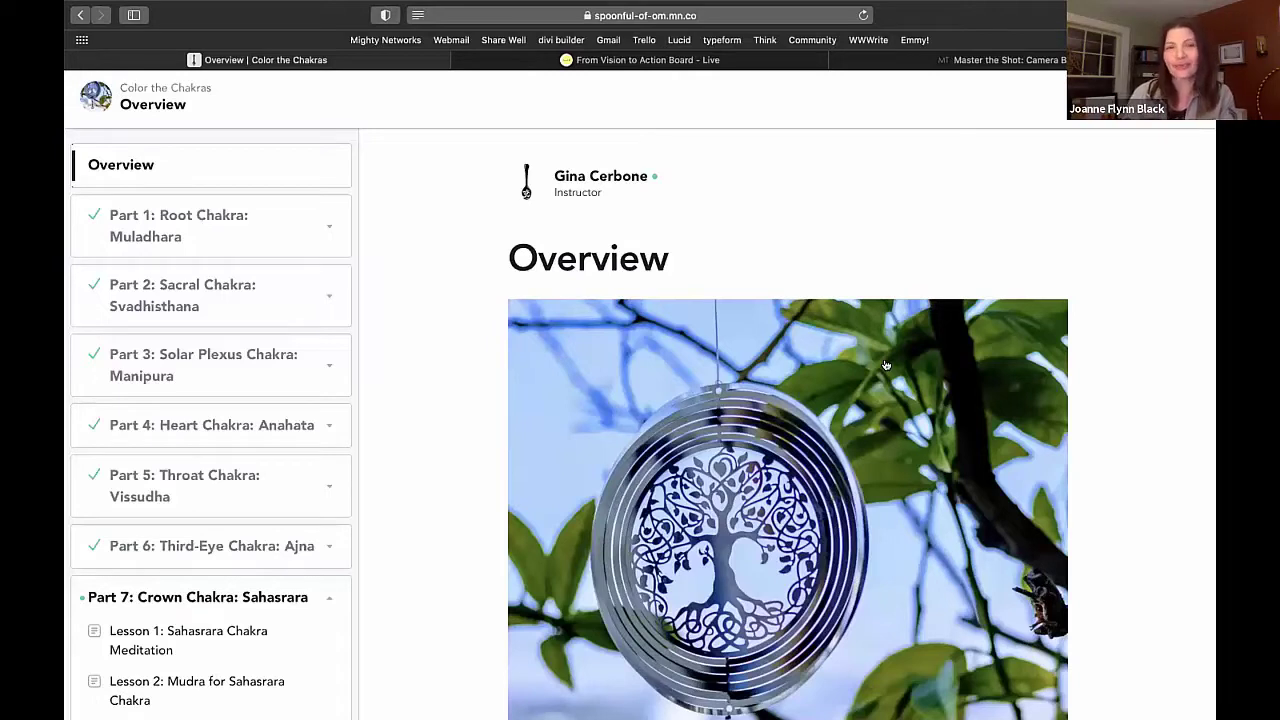
pyautogui.scroll(1, 798, 462)
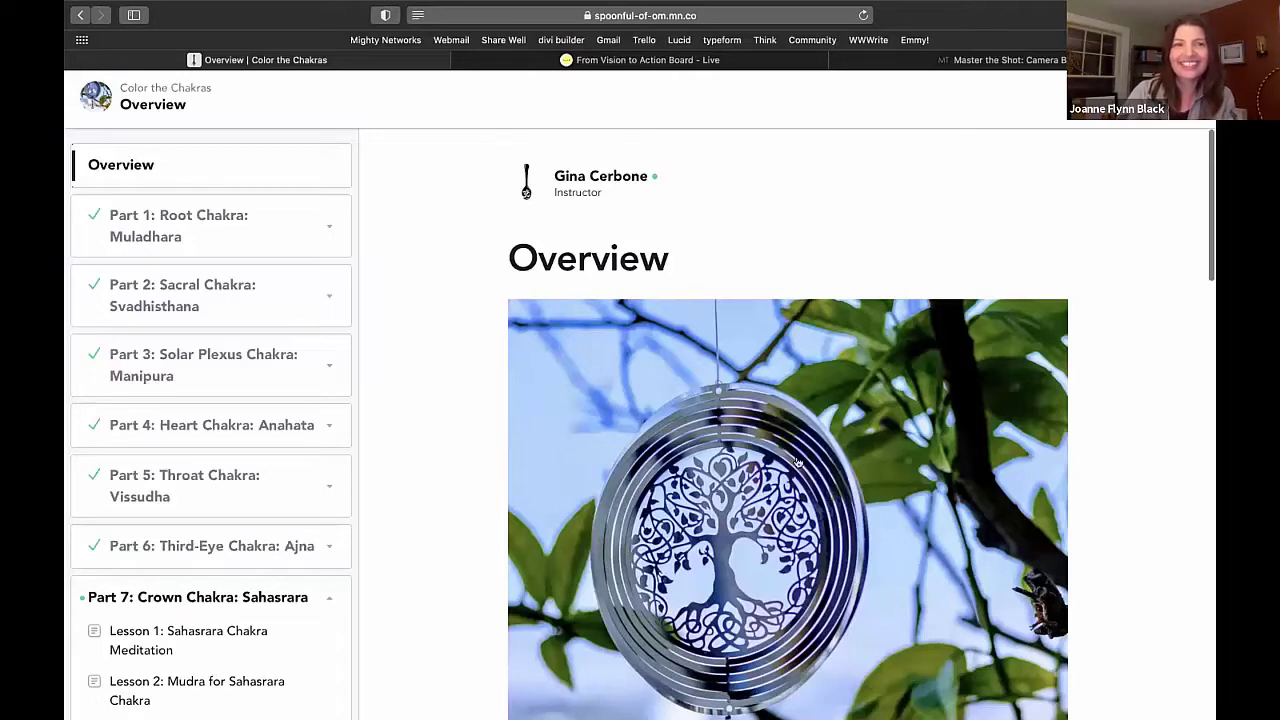
pyautogui.scroll(-1, 875, 397)
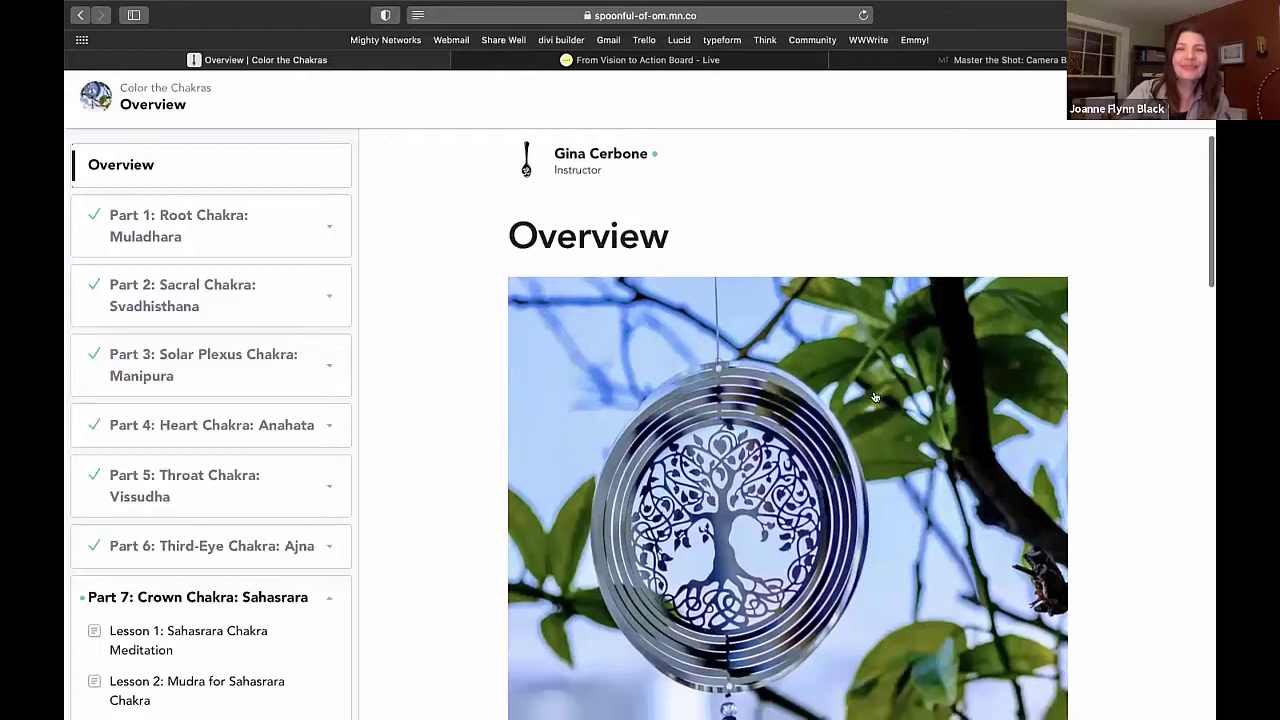
pyautogui.scroll(-10, 875, 397)
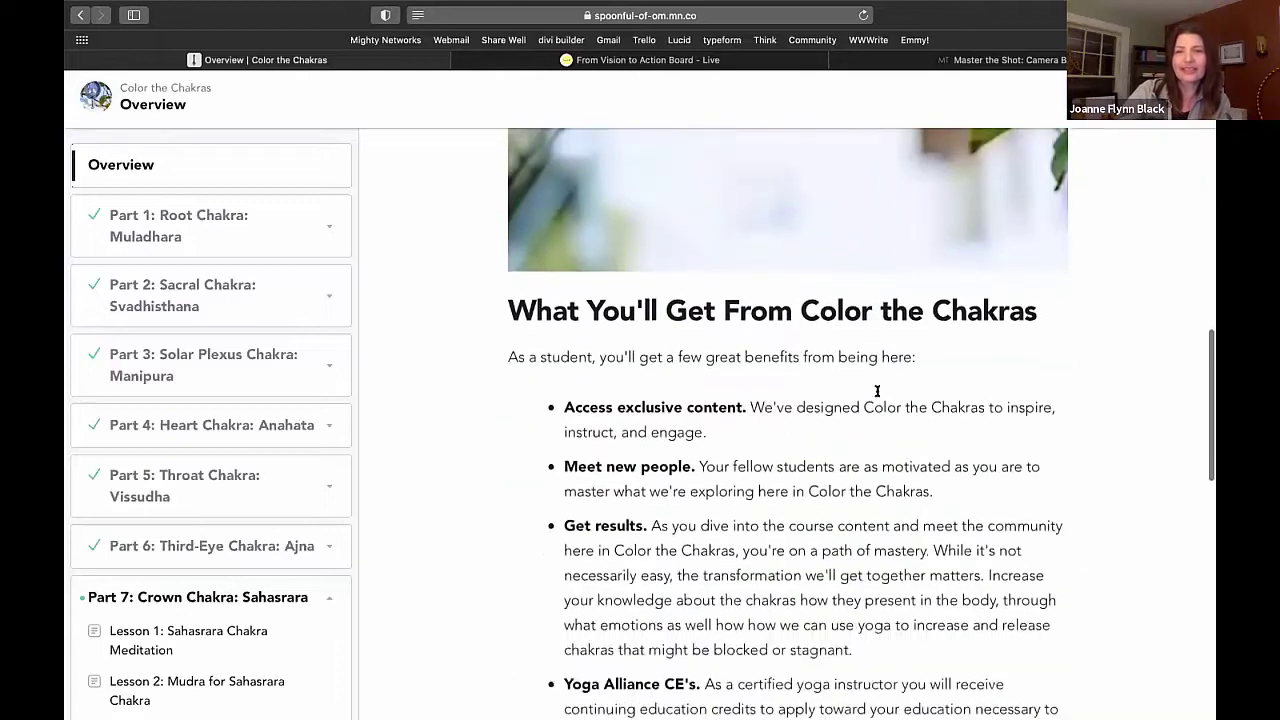
pyautogui.scroll(-15, 877, 390)
pyautogui.scroll(15, 877, 390)
pyautogui.press('super+bracketleft')
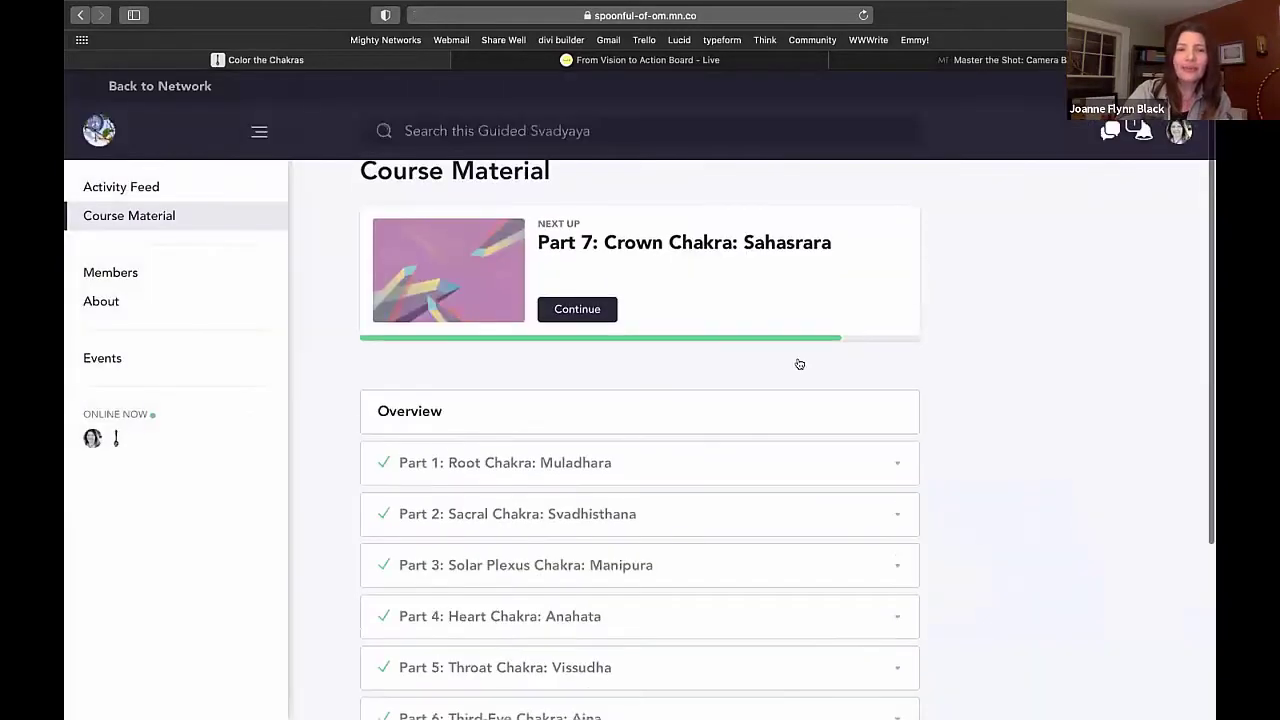
# - Expand Part 1: Root Chakra: Muladhara to list its lessons
pyautogui.click(568, 458)
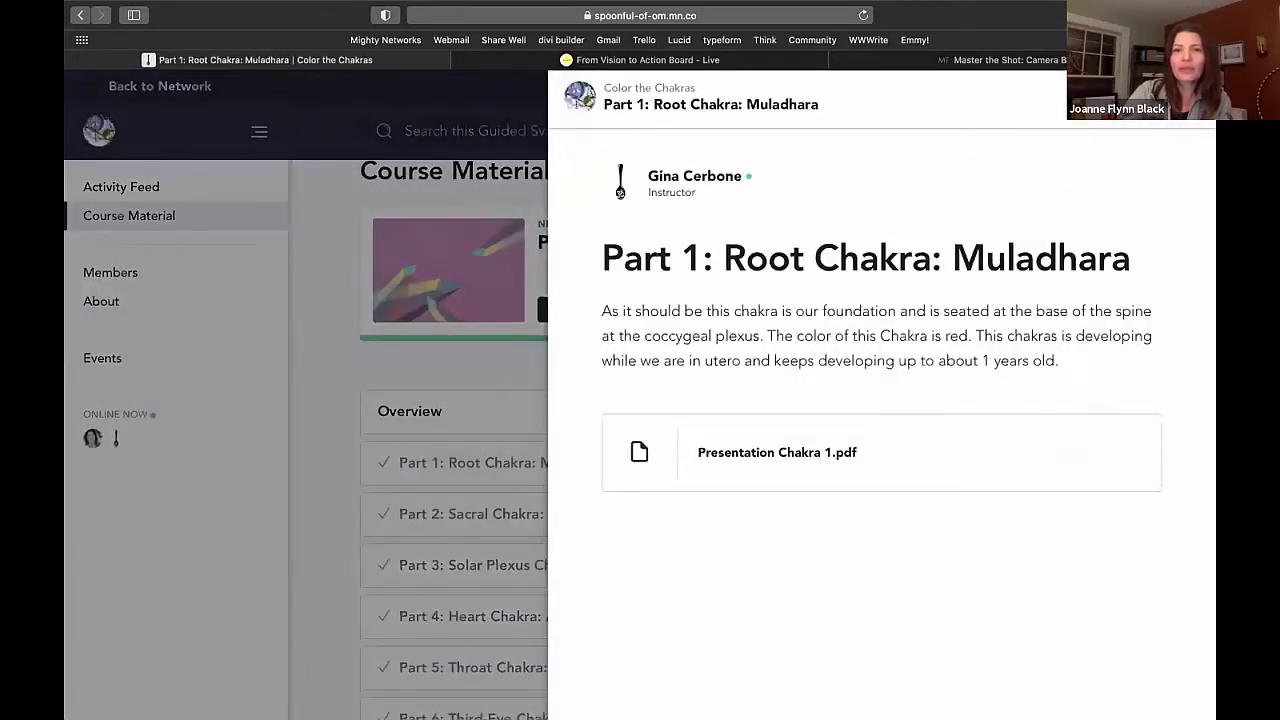
pyautogui.press('Escape')
pyautogui.click(895, 462)
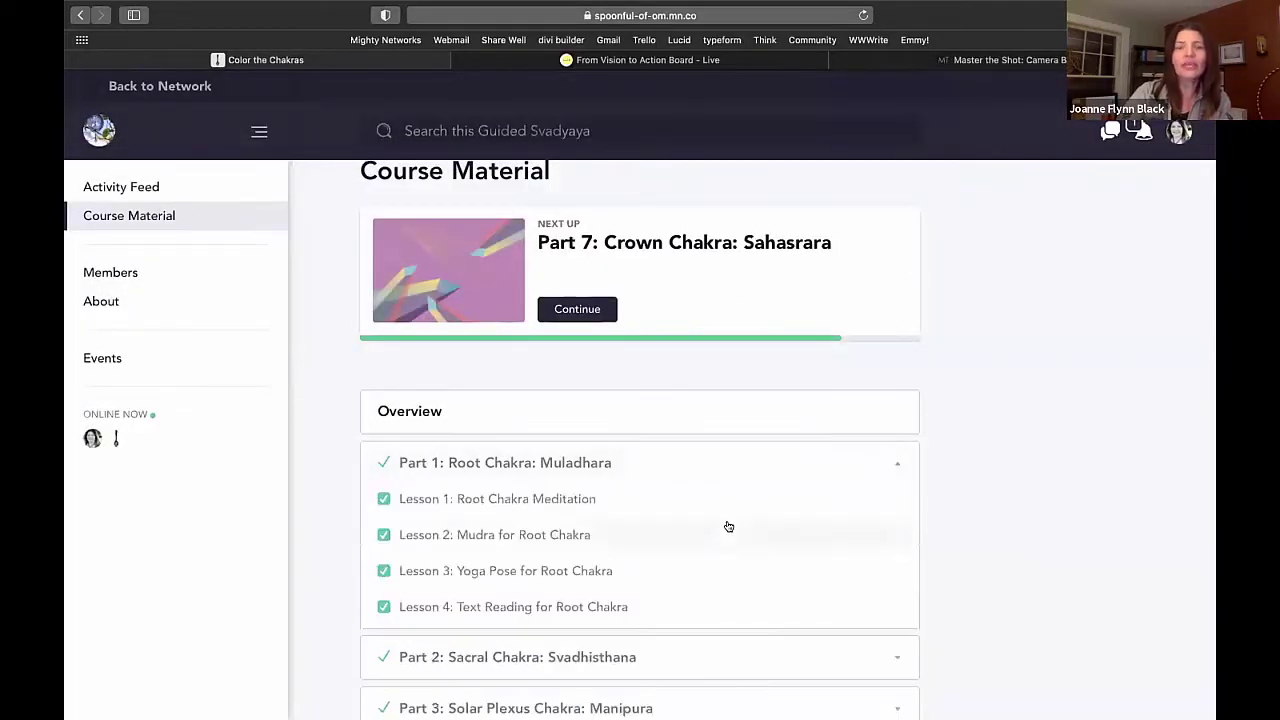
pyautogui.scroll(-5, 646, 489)
pyautogui.scroll(4, 646, 489)
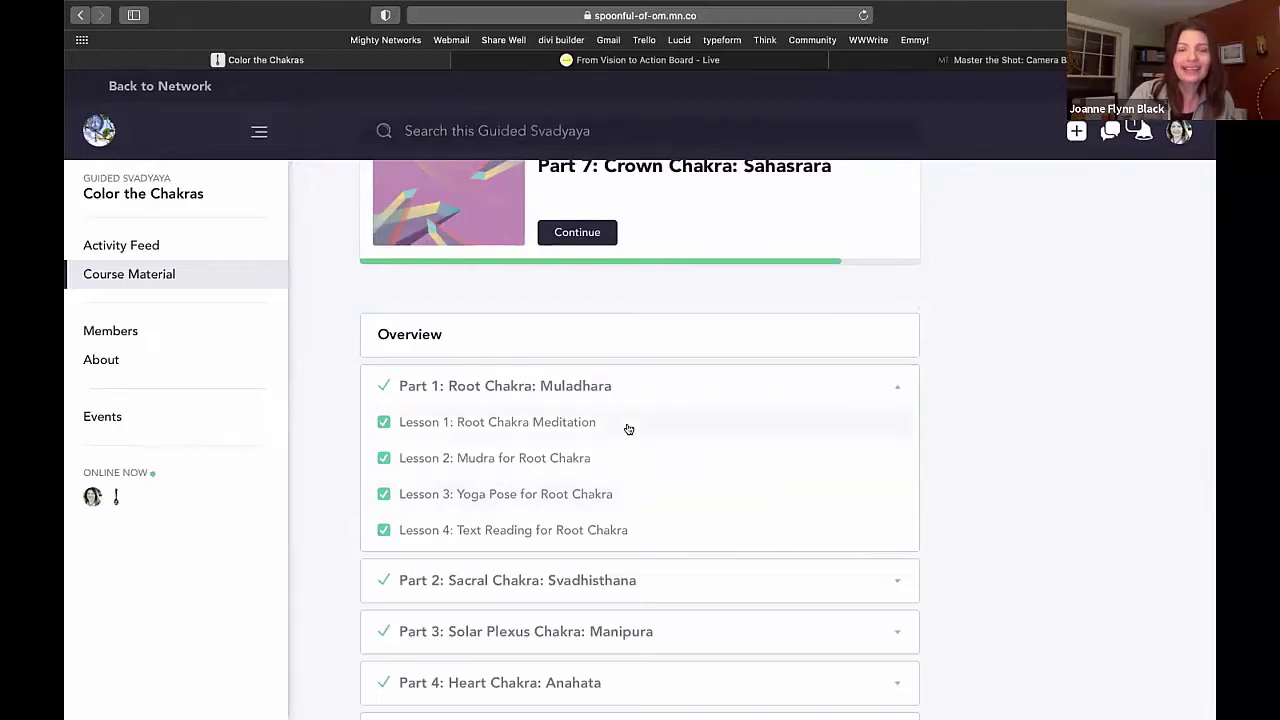
# - Review Lesson 1: Root Chakra Meditation and Lesson 2: Mudra for Root Chakra
pyautogui.click(628, 429)
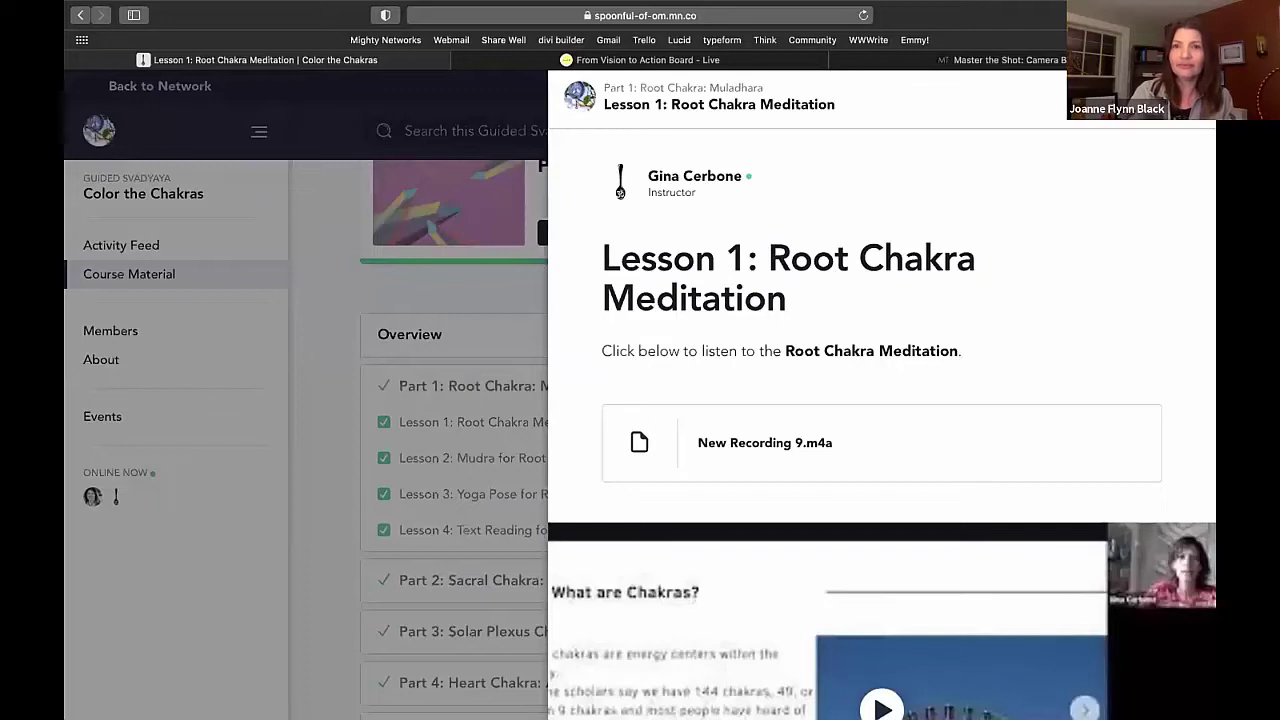
pyautogui.press('Escape')
pyautogui.click(565, 457)
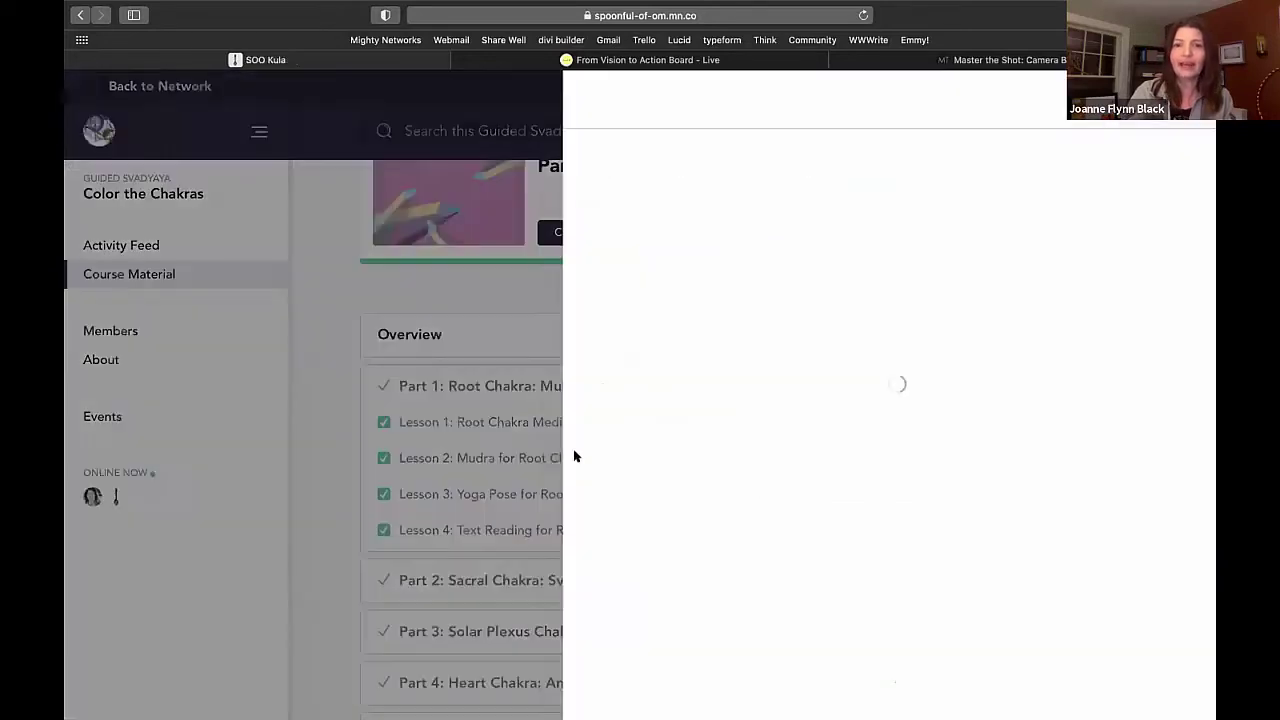
pyautogui.scroll(-10, 776, 422)
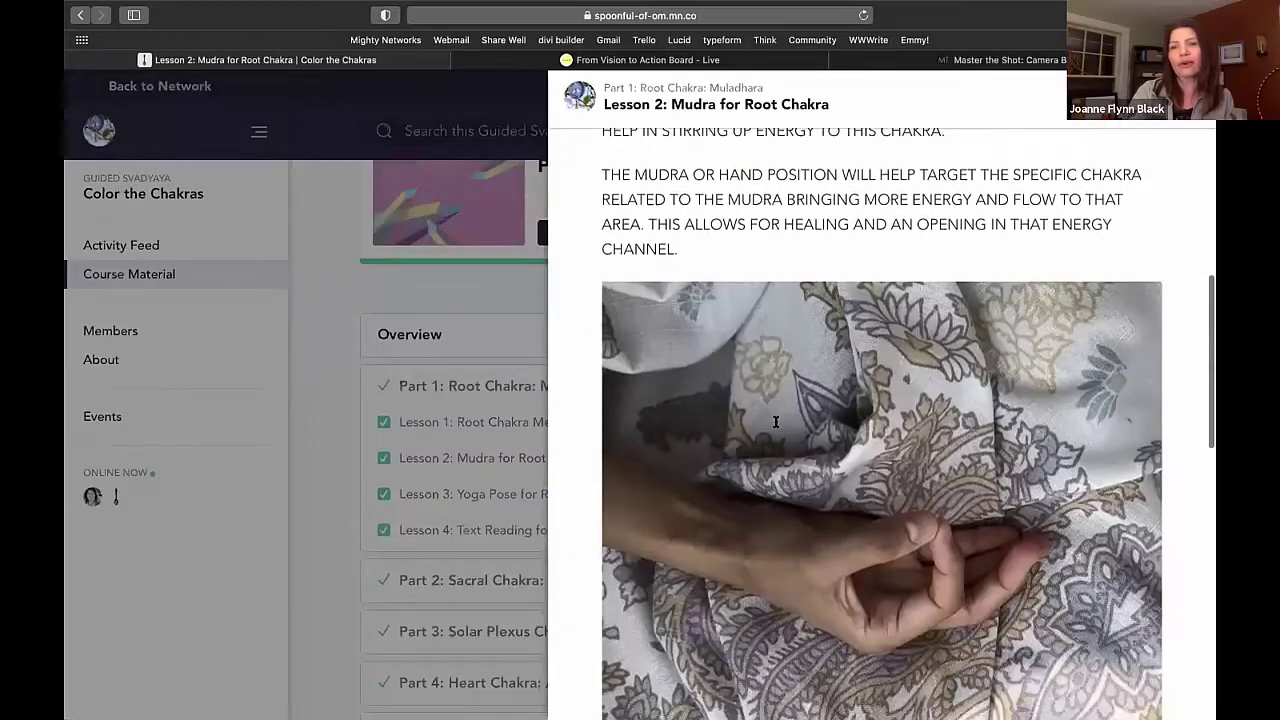
pyautogui.scroll(-3, 777, 426)
pyautogui.scroll(7, 777, 426)
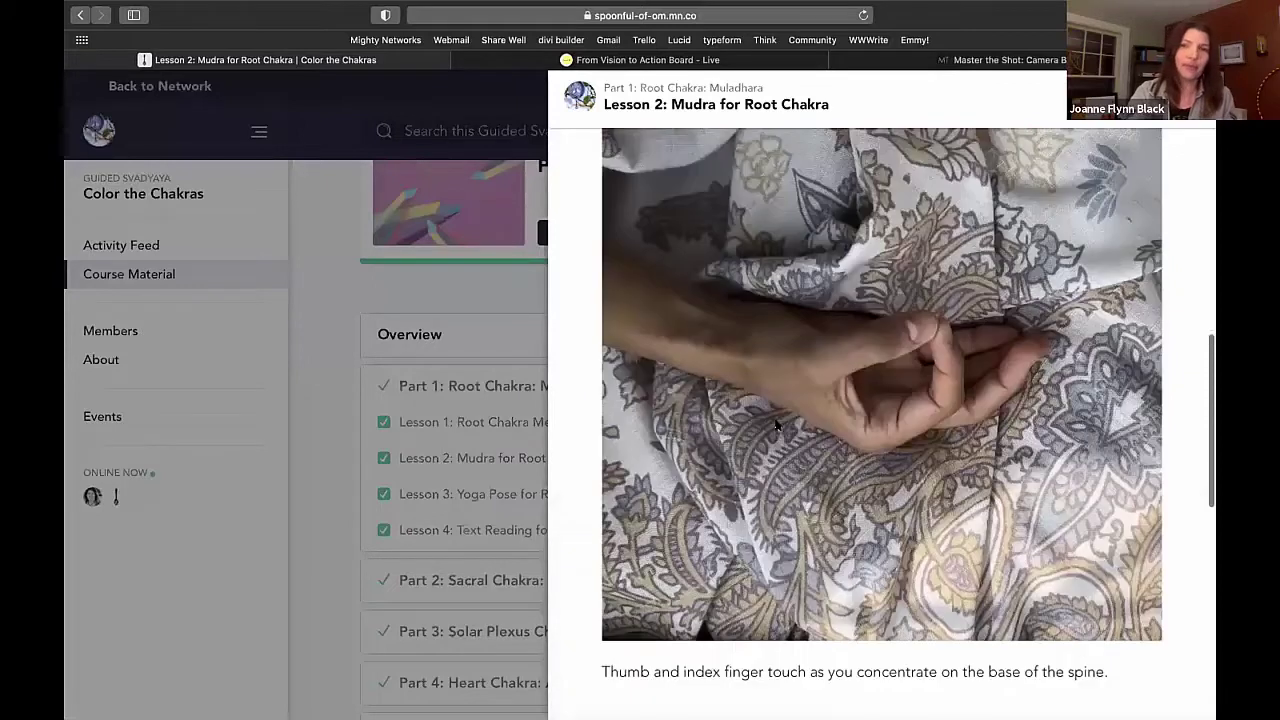
pyautogui.press('Escape')
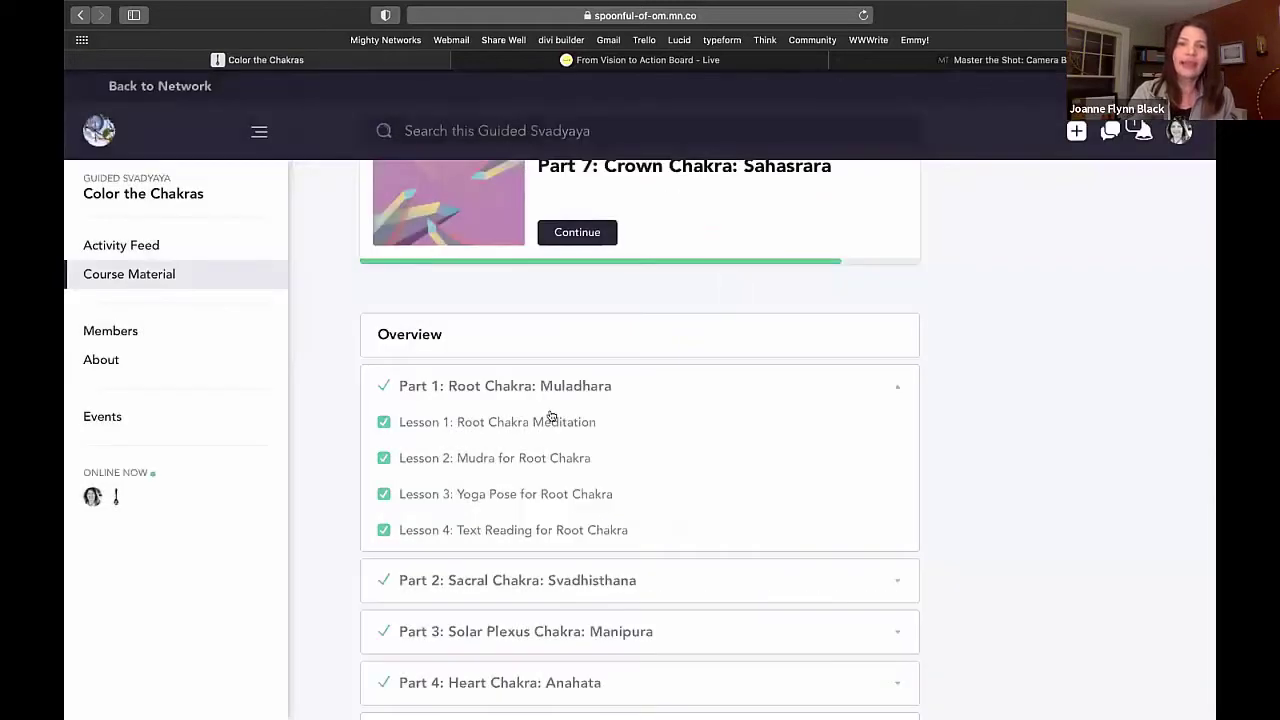
# - Review Lesson 3: Yoga Pose and Lesson 4: Text Reading, then reopen Lesson 1
pyautogui.click(506, 493)
pyautogui.scroll(-3, 975, 272)
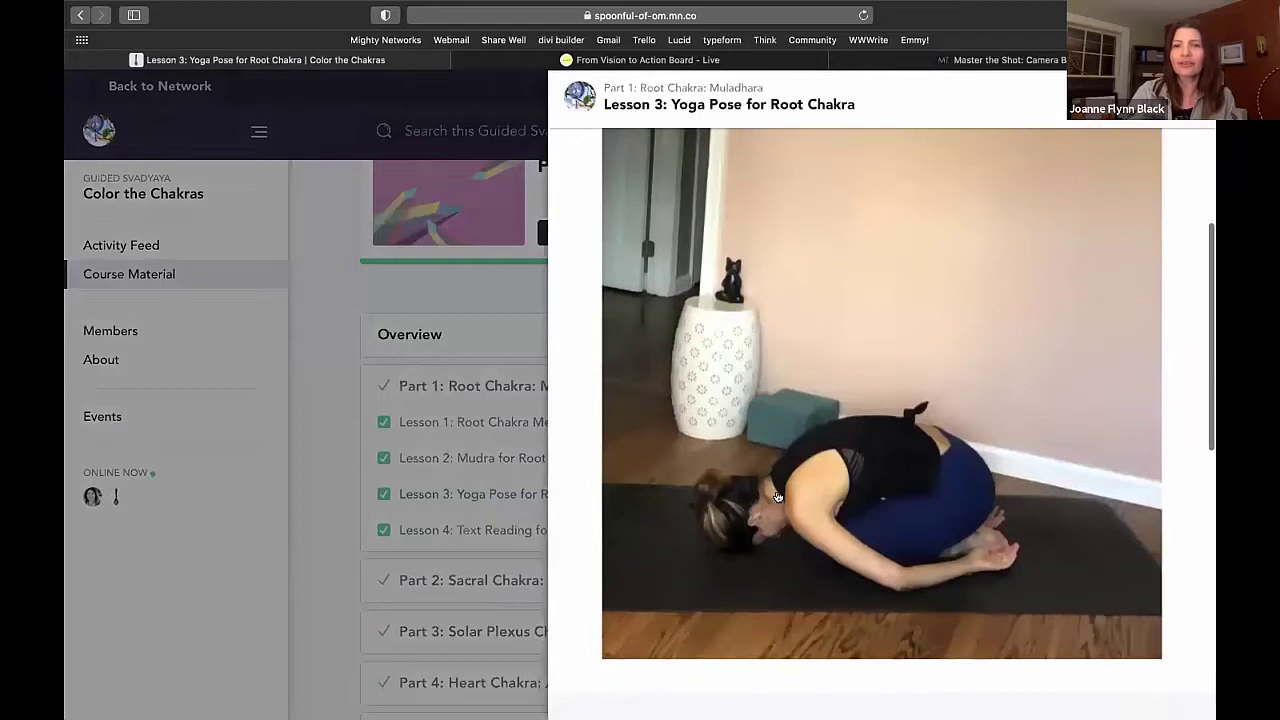
pyautogui.scroll(3, 975, 272)
pyautogui.scroll(-1, 975, 272)
pyautogui.press('Escape')
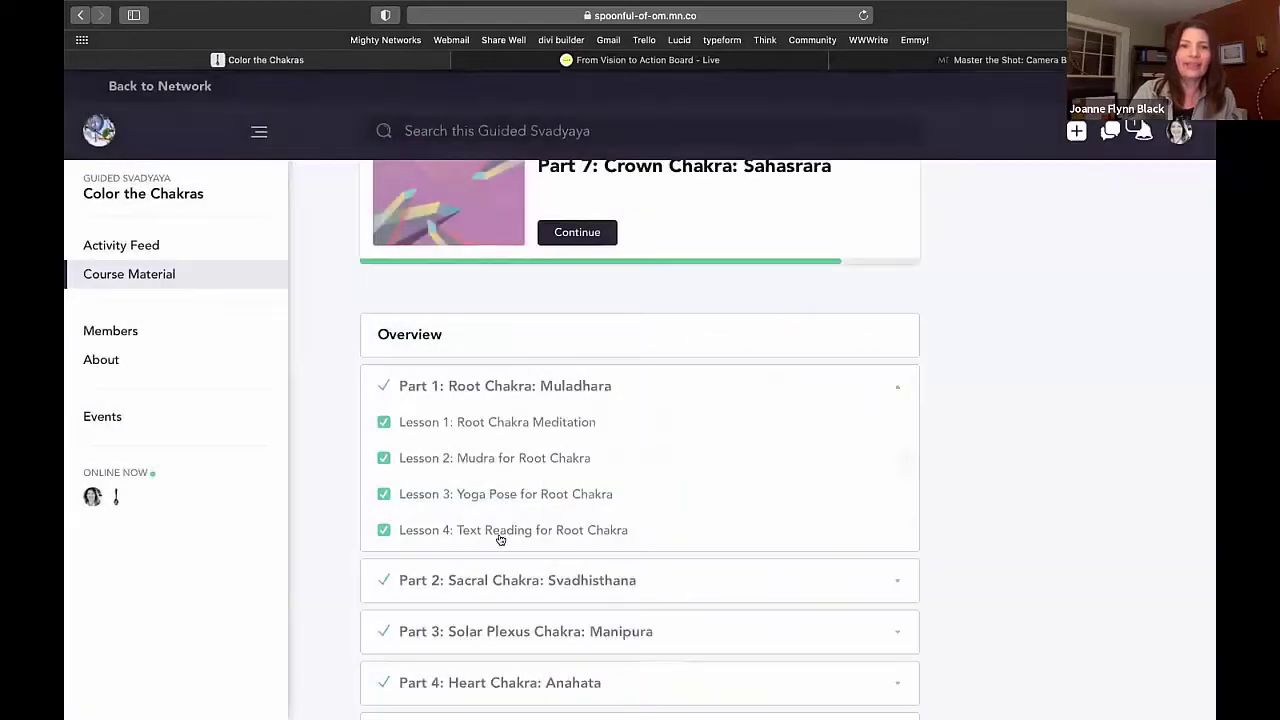
pyautogui.click(500, 531)
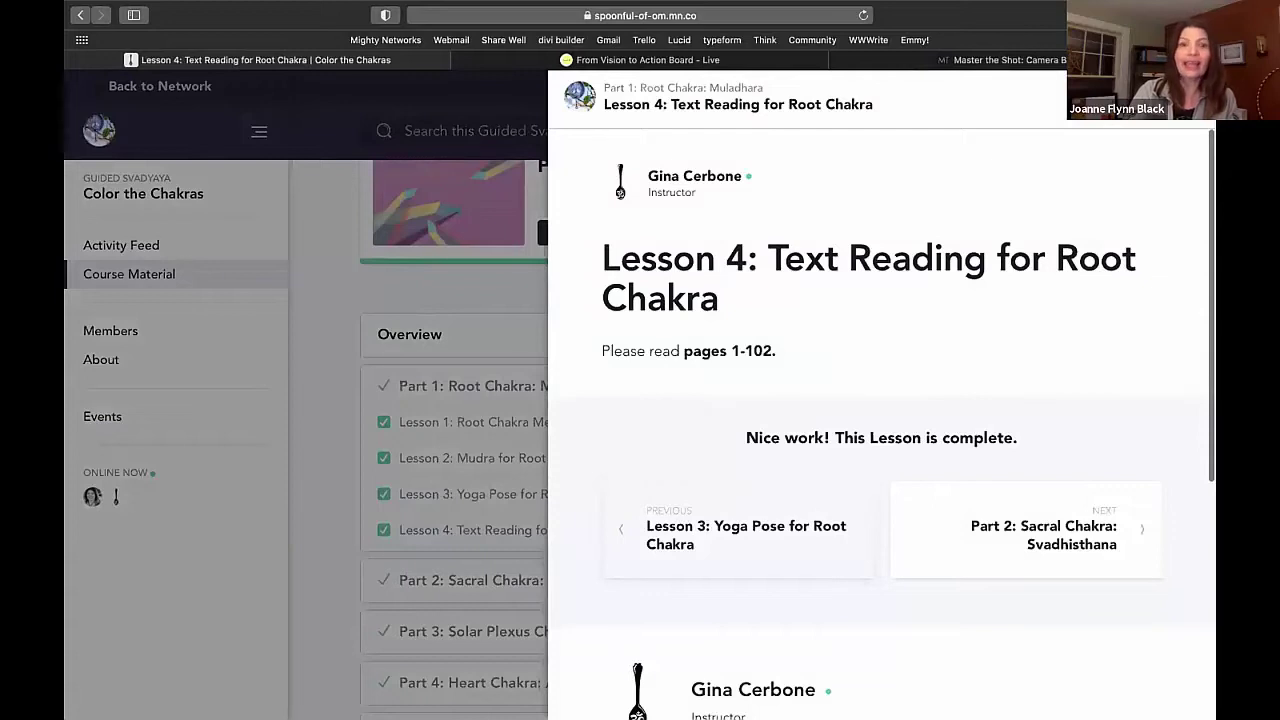
pyautogui.press('Escape')
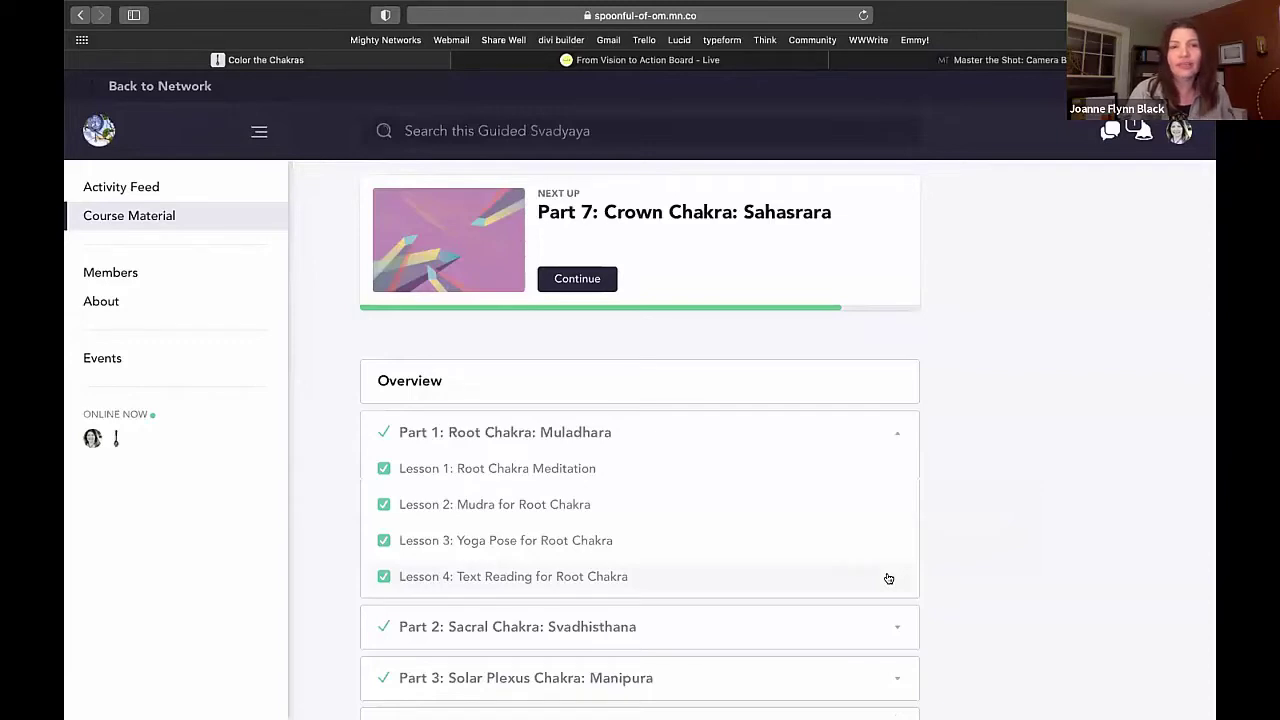
pyautogui.click(667, 470)
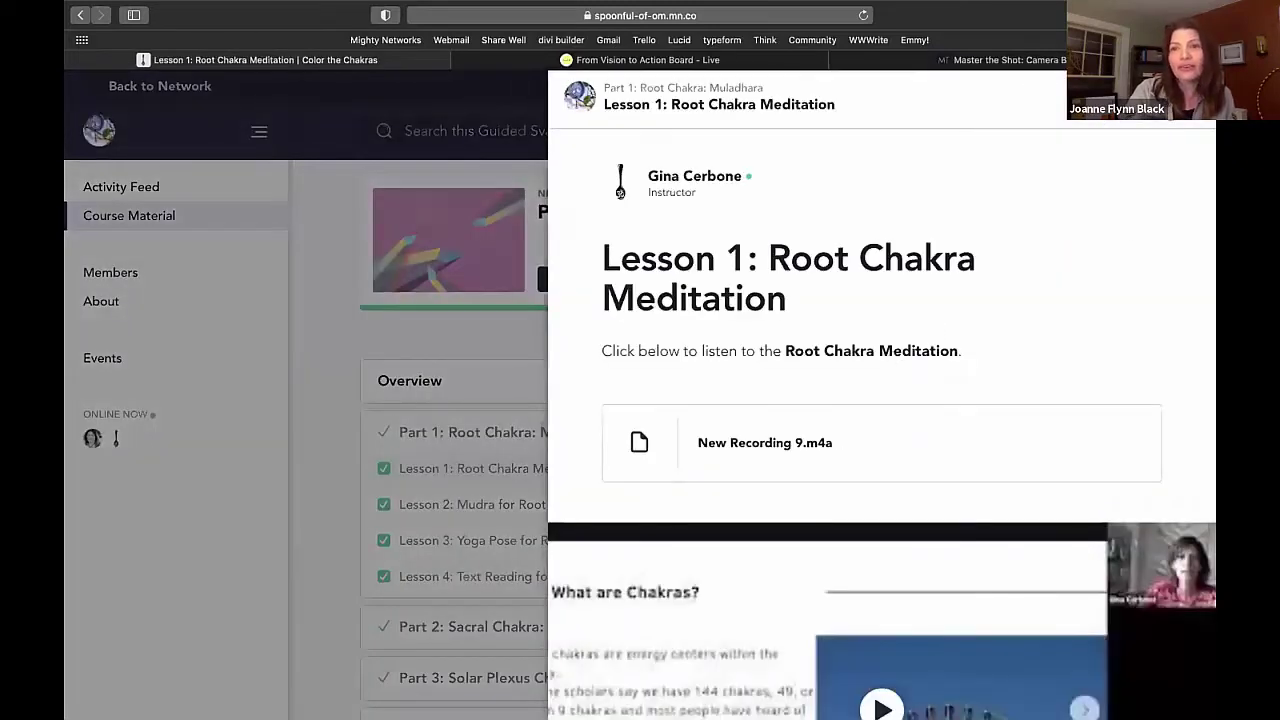
# - Close the Root Chakra Meditation lesson panel to return to the Part 1 lesson list
pyautogui.press('Escape')
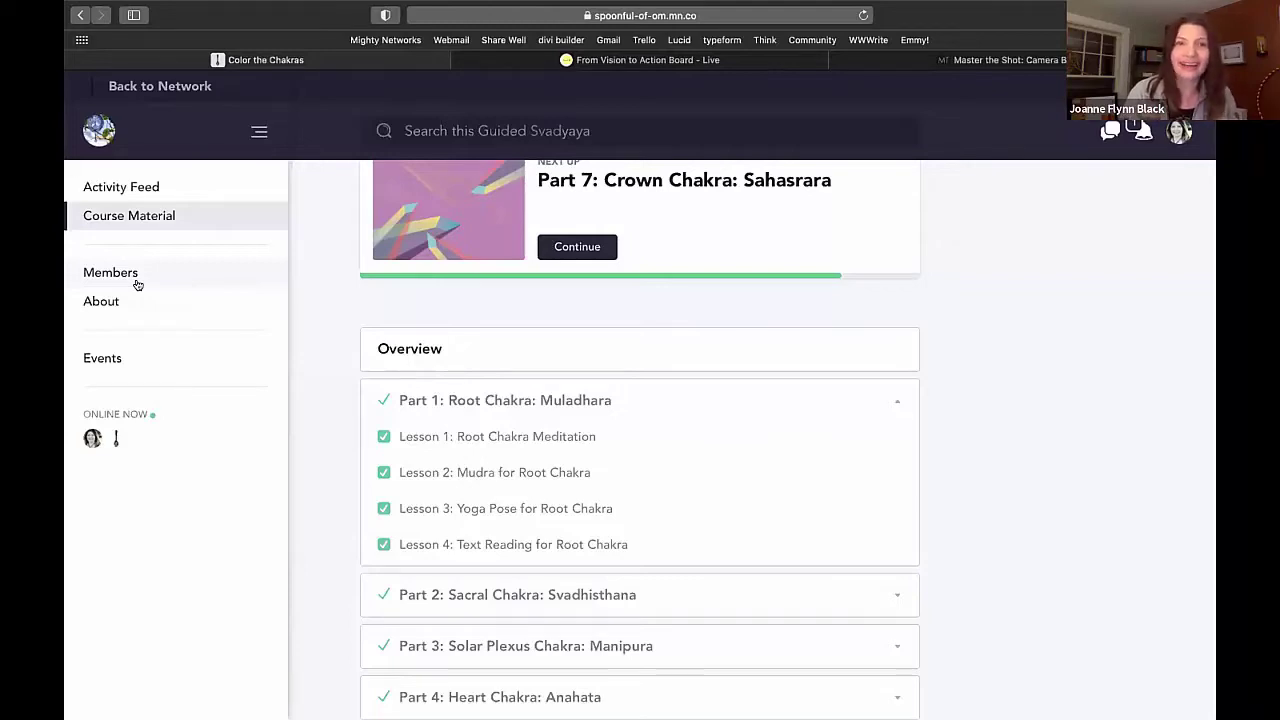
# - Browse the course Activity Feed and Events, then go back to the SOO Kula network
pyautogui.click(128, 190)
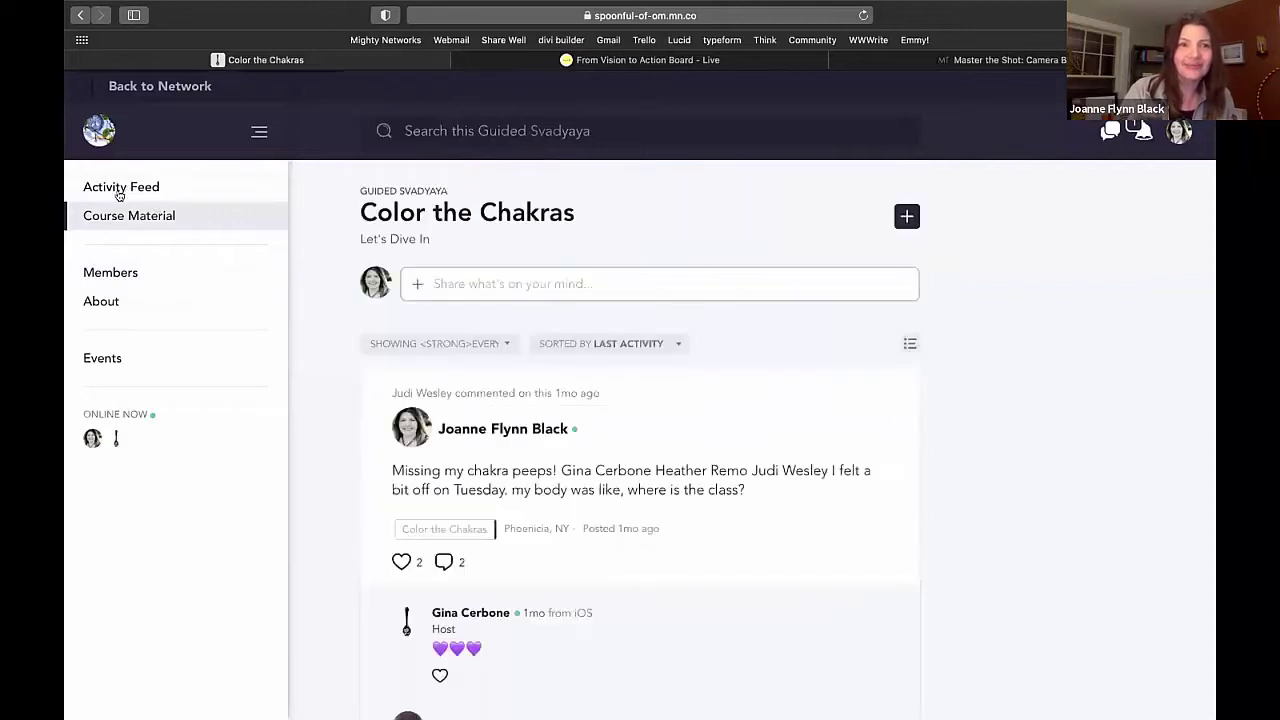
pyautogui.scroll(-4, 551, 587)
pyautogui.scroll(-15, 551, 587)
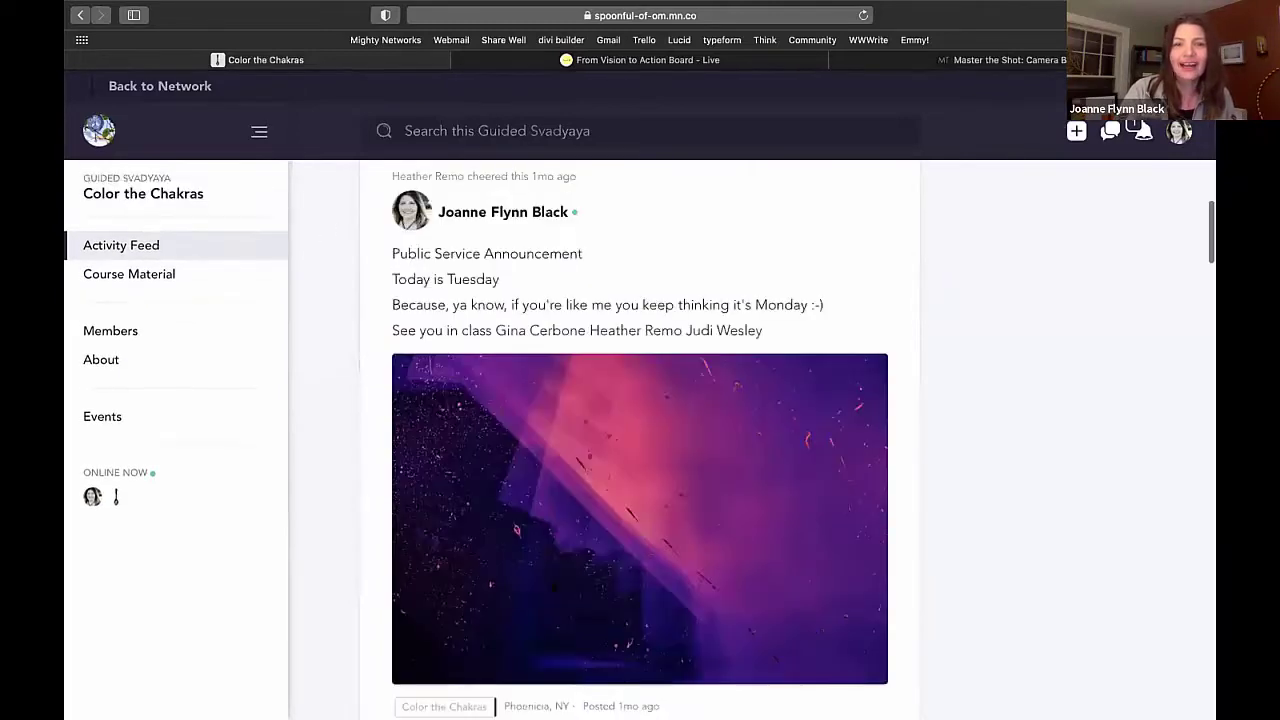
pyautogui.scroll(-12, 551, 587)
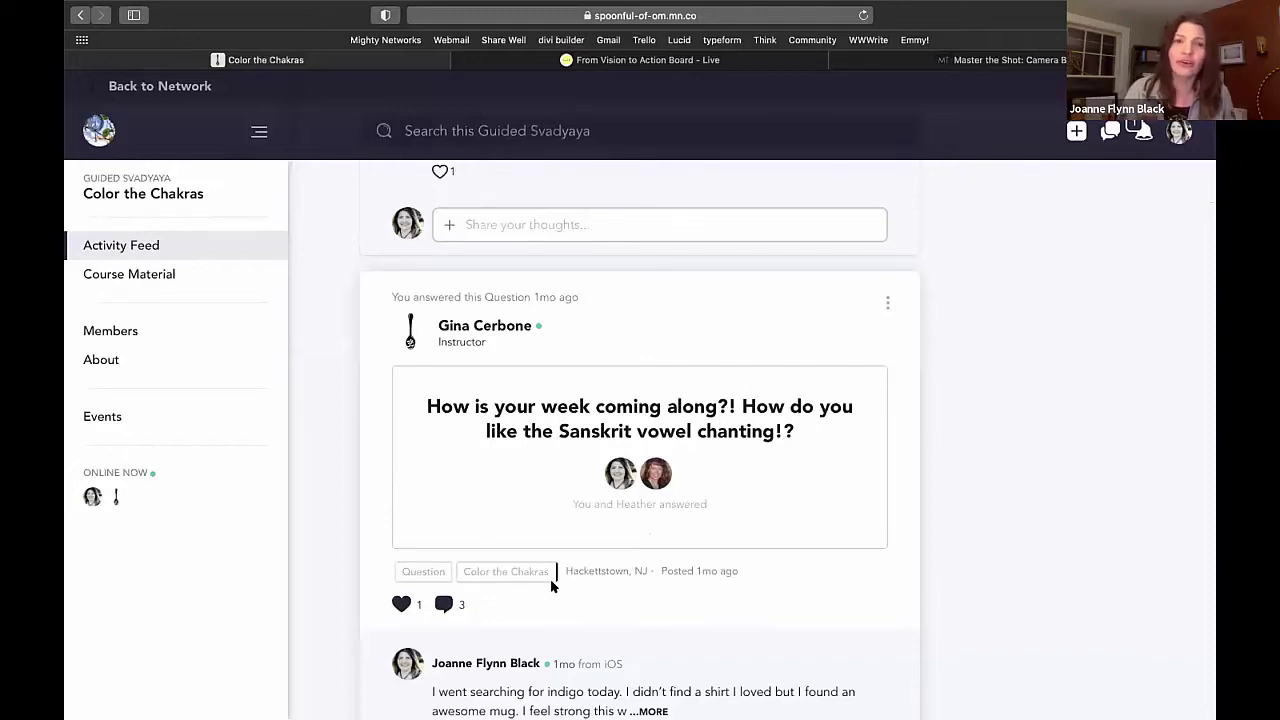
pyautogui.scroll(-4, 551, 587)
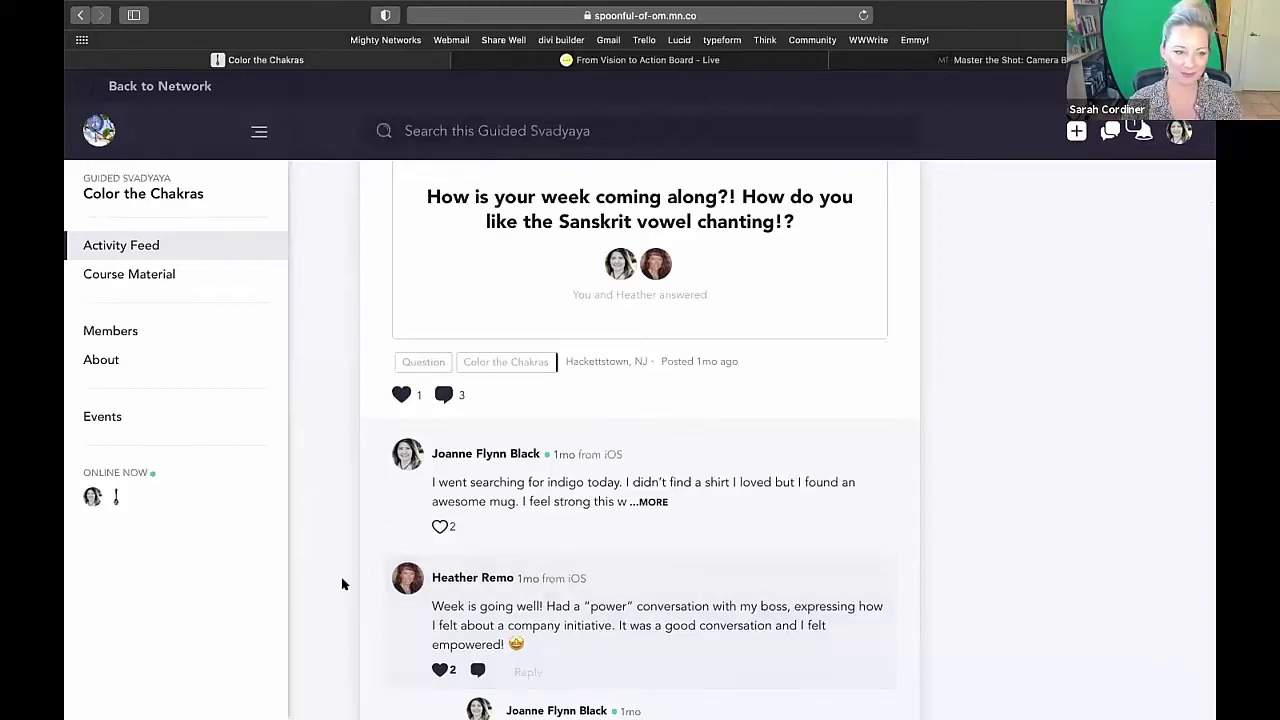
pyautogui.click(143, 423)
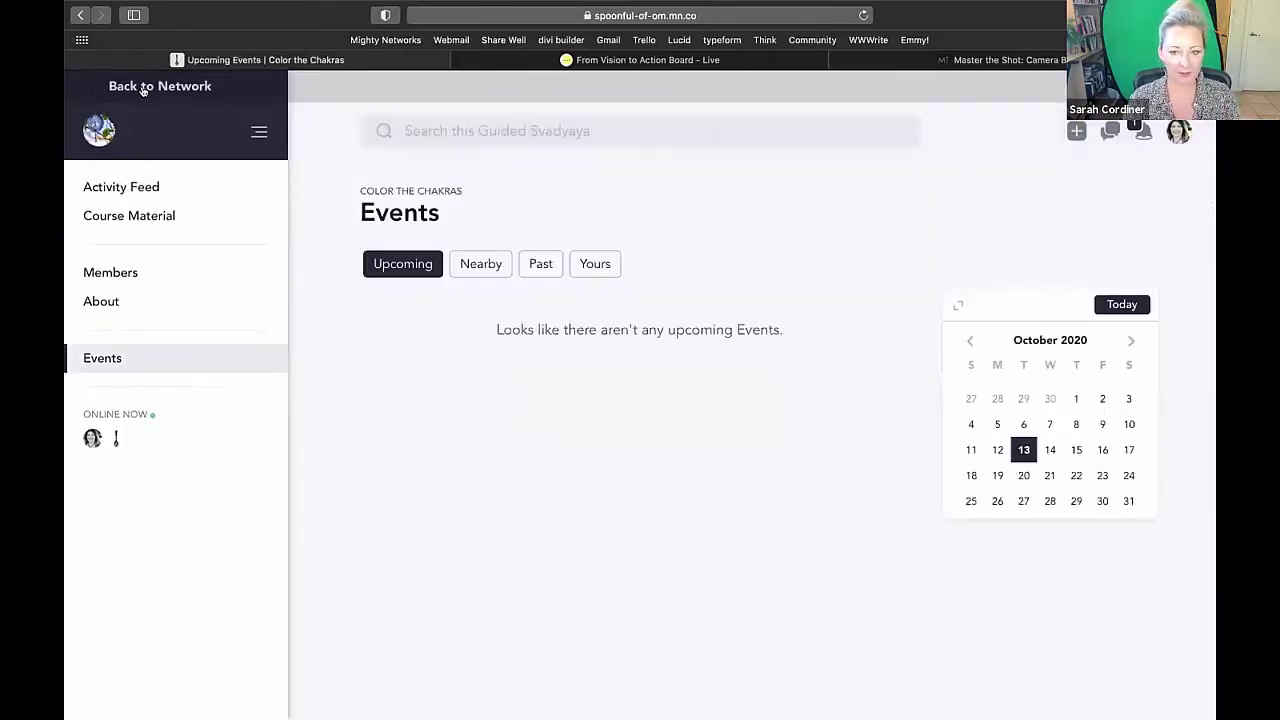
pyautogui.click(144, 88)
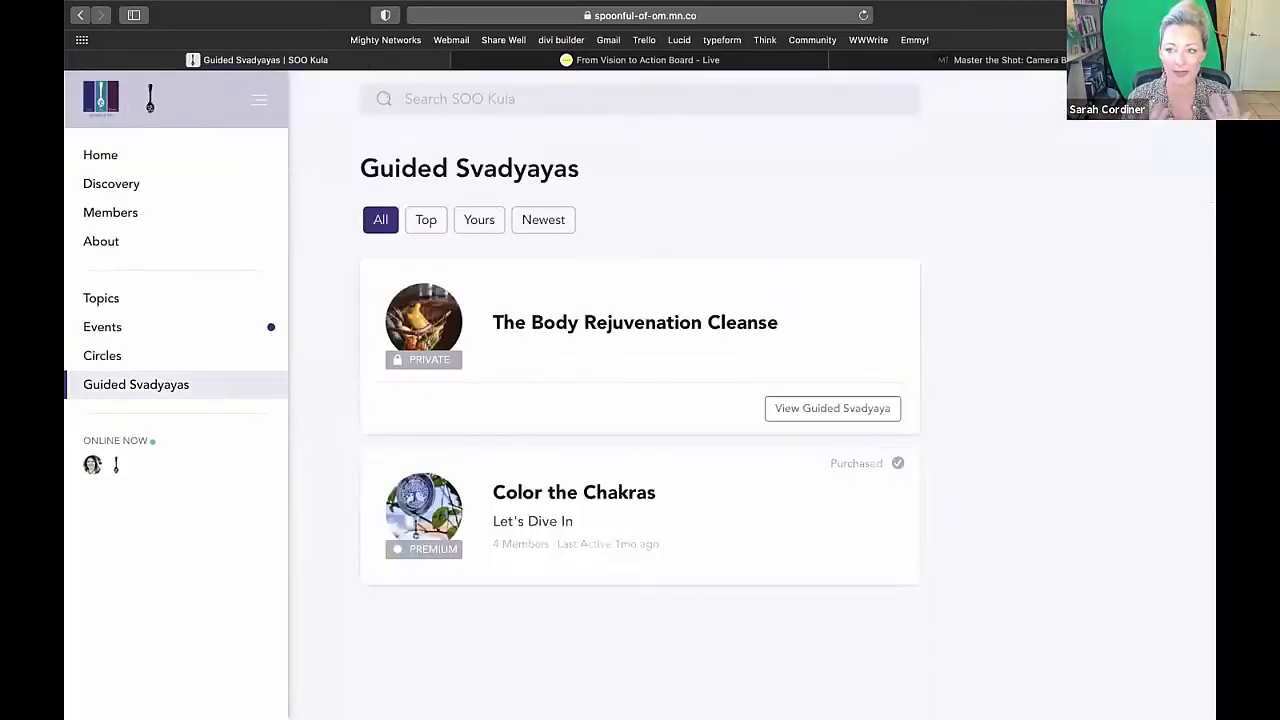
# - Switch from the Master the Shot course to the From Vision to Action Board - Live course
pyautogui.click(952, 61)
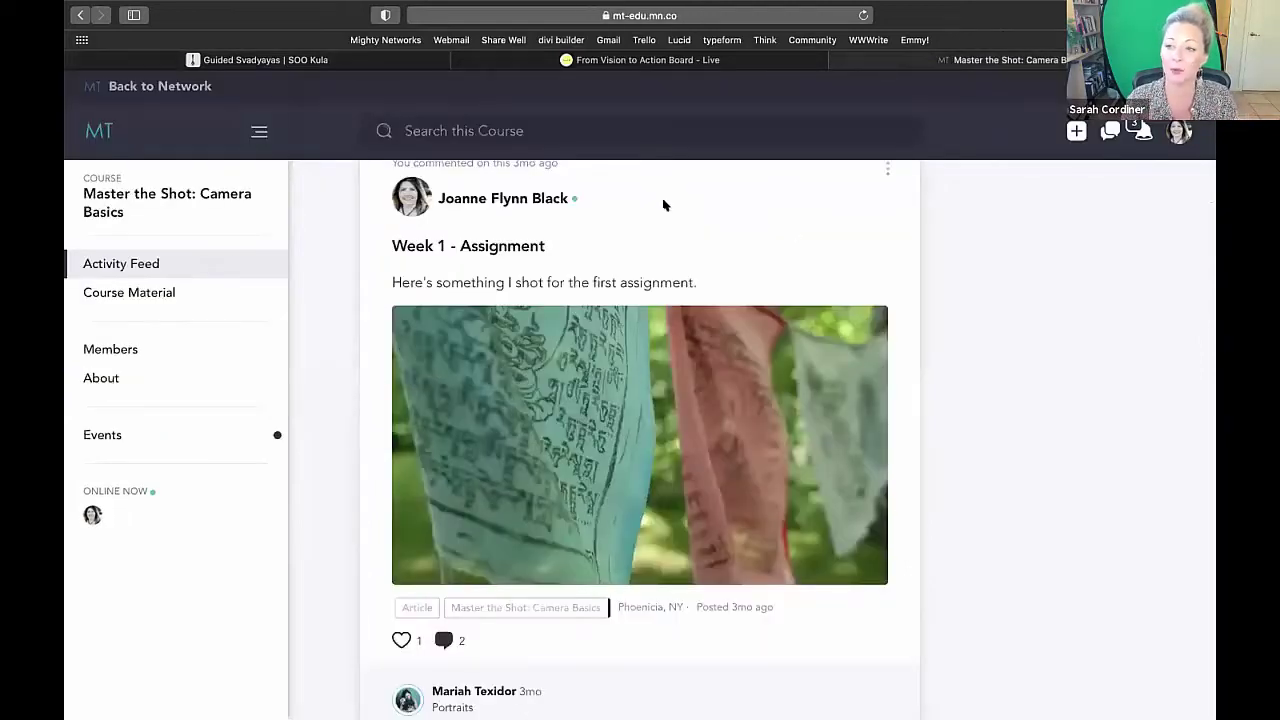
pyautogui.moveTo(606, 60)
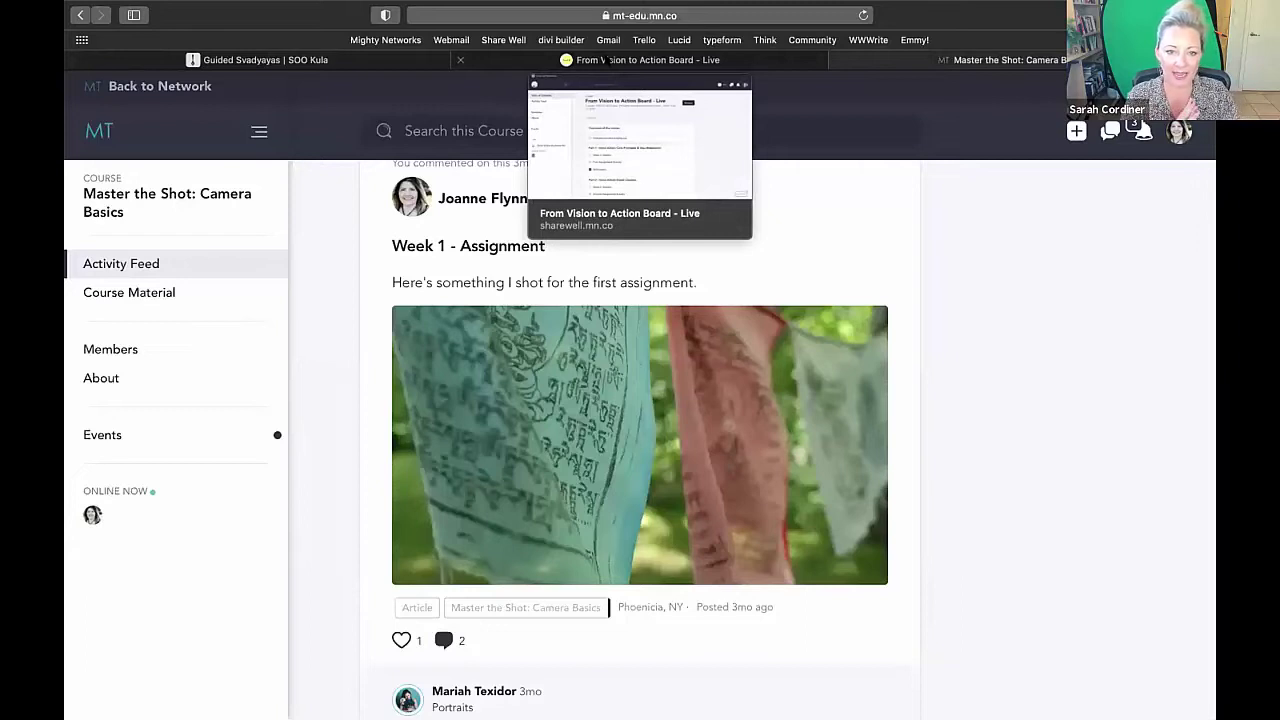
pyautogui.click(605, 60)
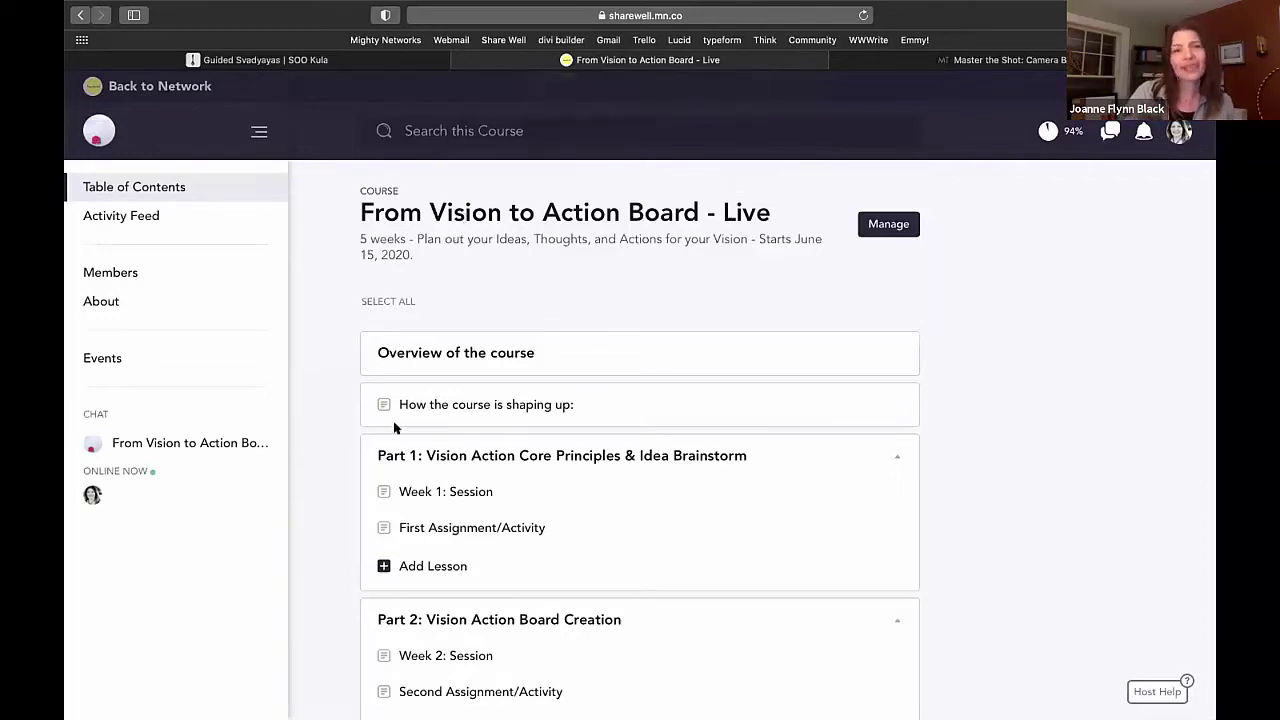
# - Add a new lesson under Part 1 and open it for editing
pyautogui.scroll(-1, 463, 425)
pyautogui.scroll(-2, 463, 425)
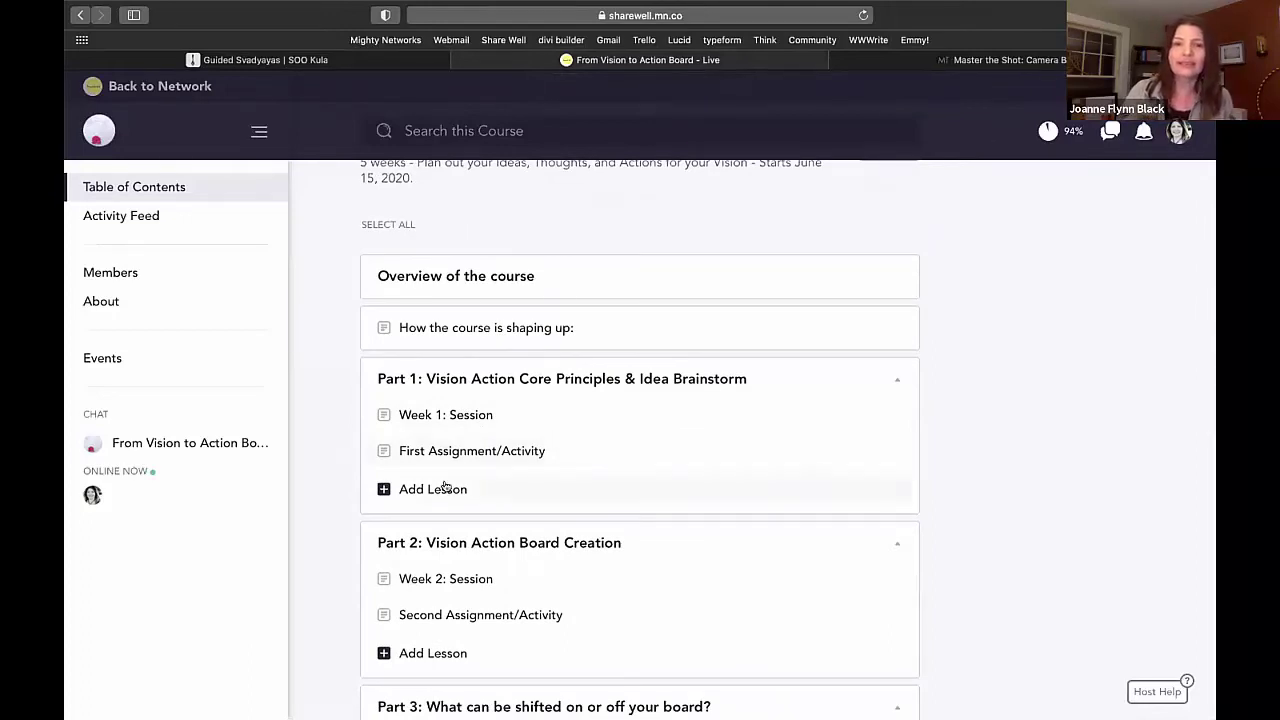
pyautogui.click(385, 490)
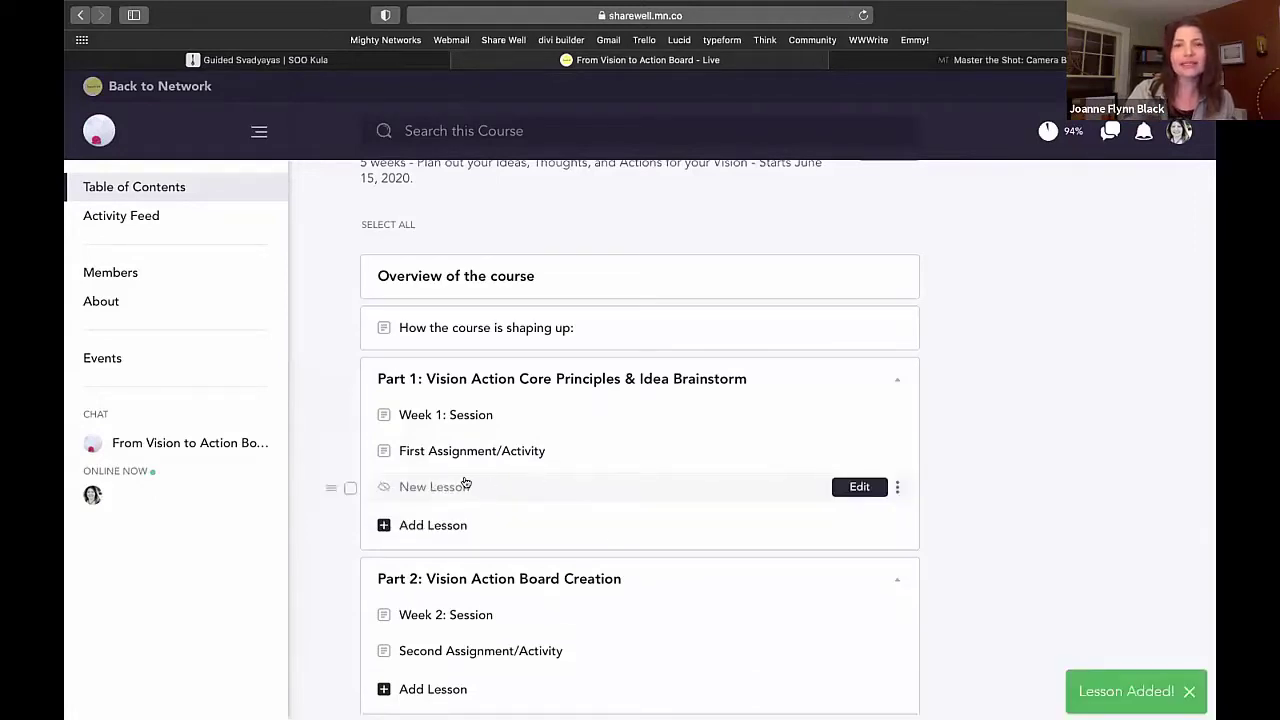
pyautogui.click(860, 487)
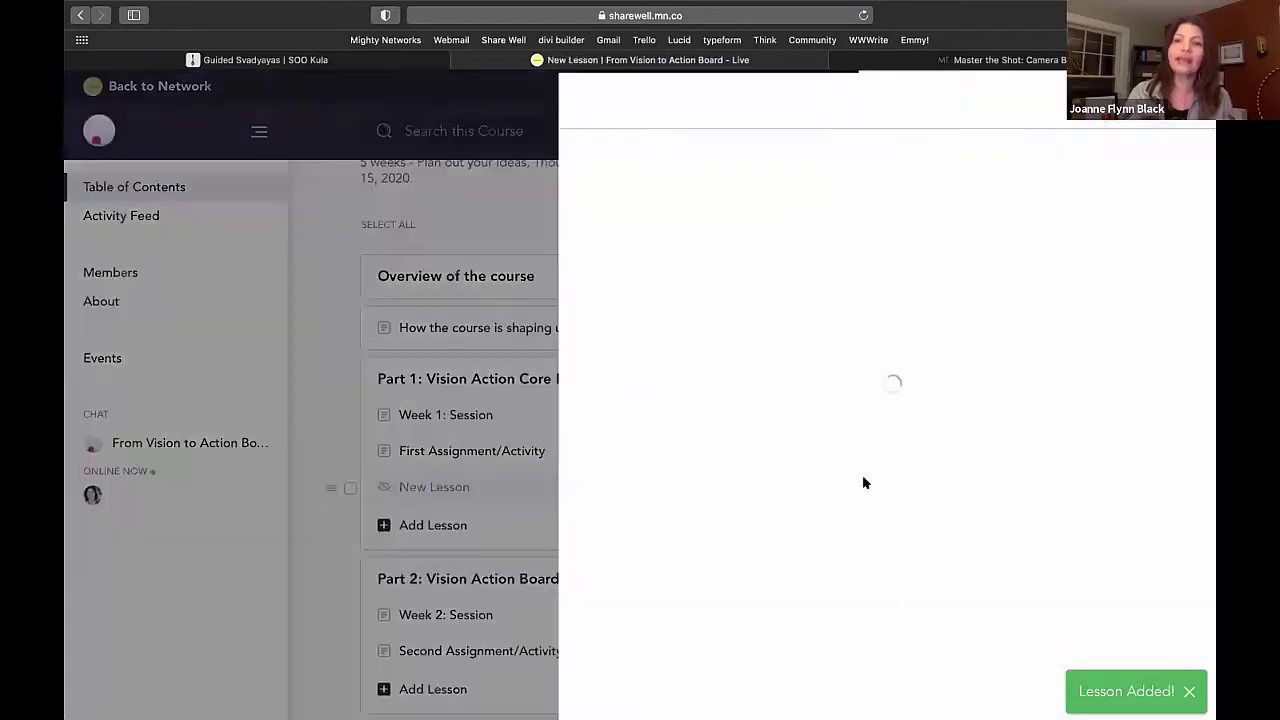
# - Type a name into the lesson title and delete the default New Lesson text
pyautogui.click(651, 258)
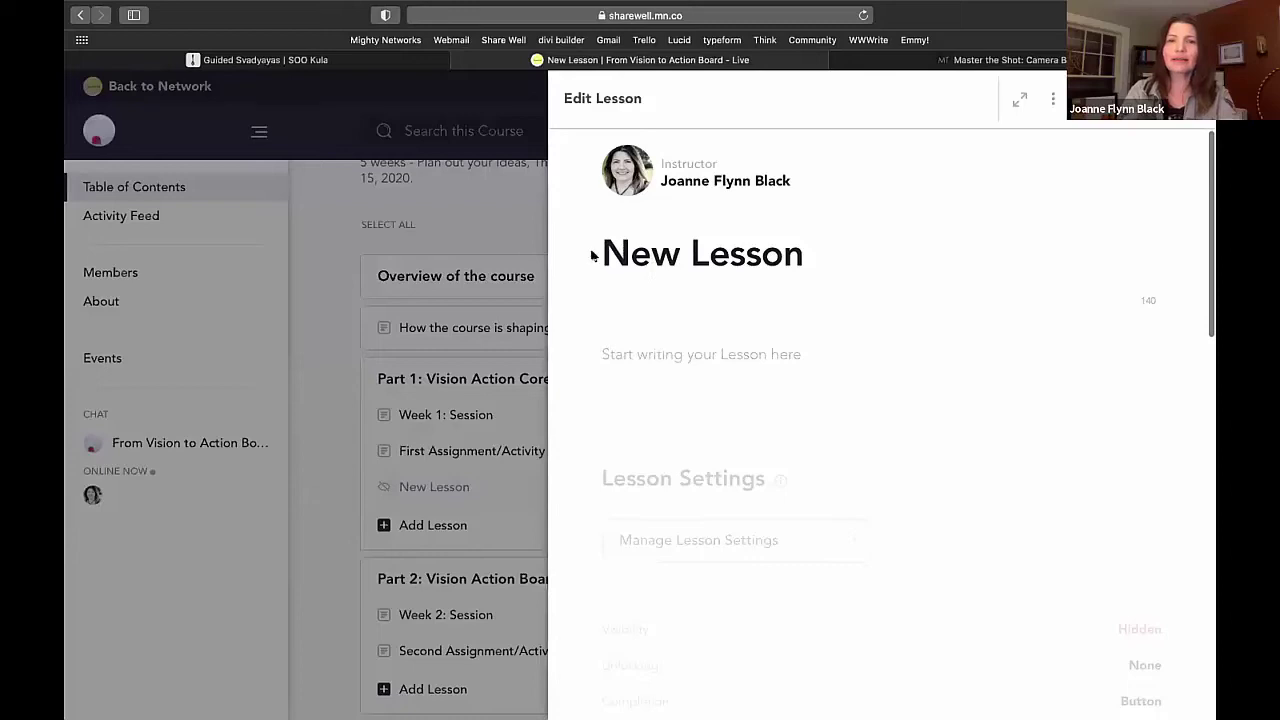
pyautogui.click(600, 254)
pyautogui.write('Sarah')
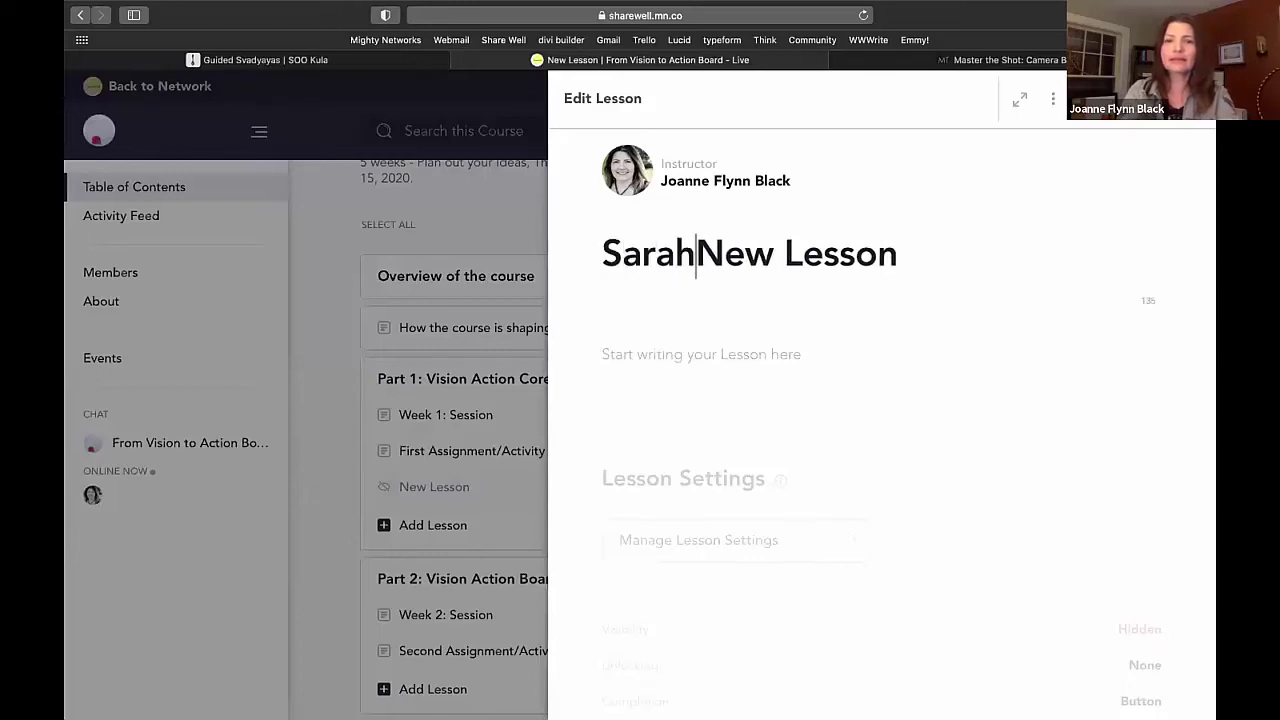
pyautogui.moveTo(895, 253); pyautogui.dragTo(700, 256)
pyautogui.press('BackSpace')
# - Enter test body text 'jfljdlkfjdl', add a new paragraph, and check the media insert options
pyautogui.click(617, 355)
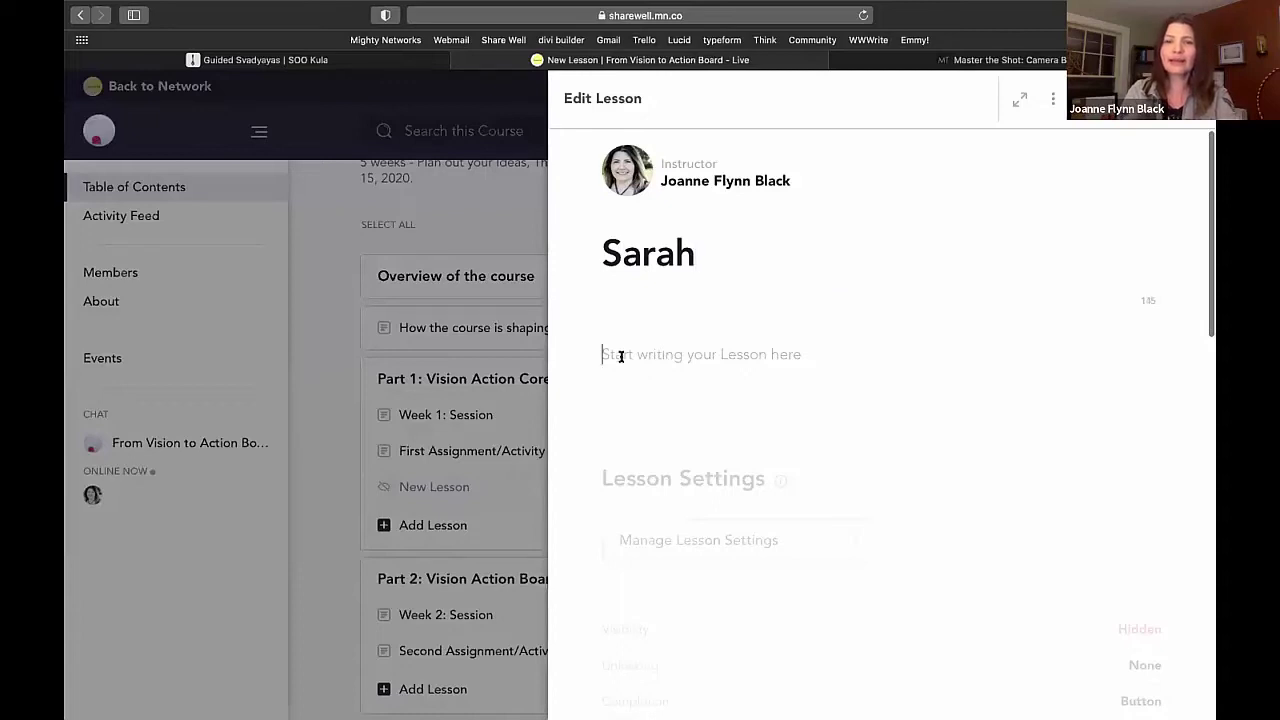
pyautogui.write('jfljdlkfjdl')
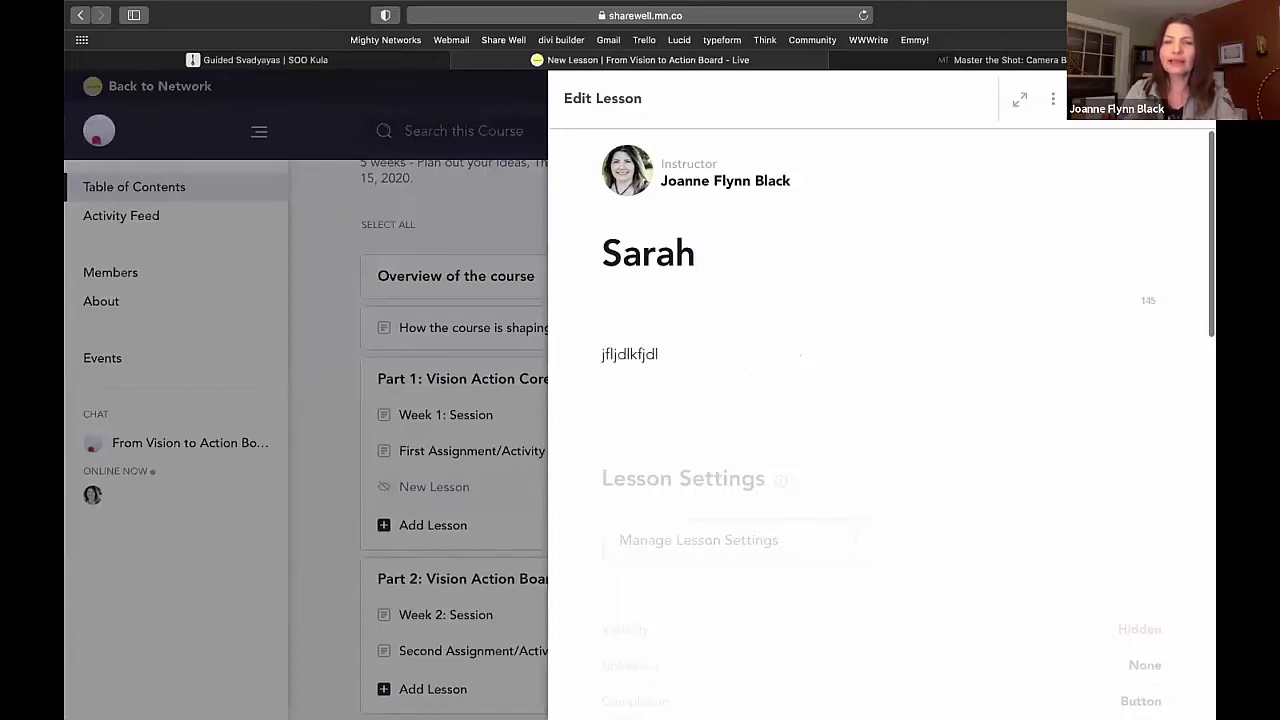
pyautogui.press('Return')
pyautogui.click(580, 397)
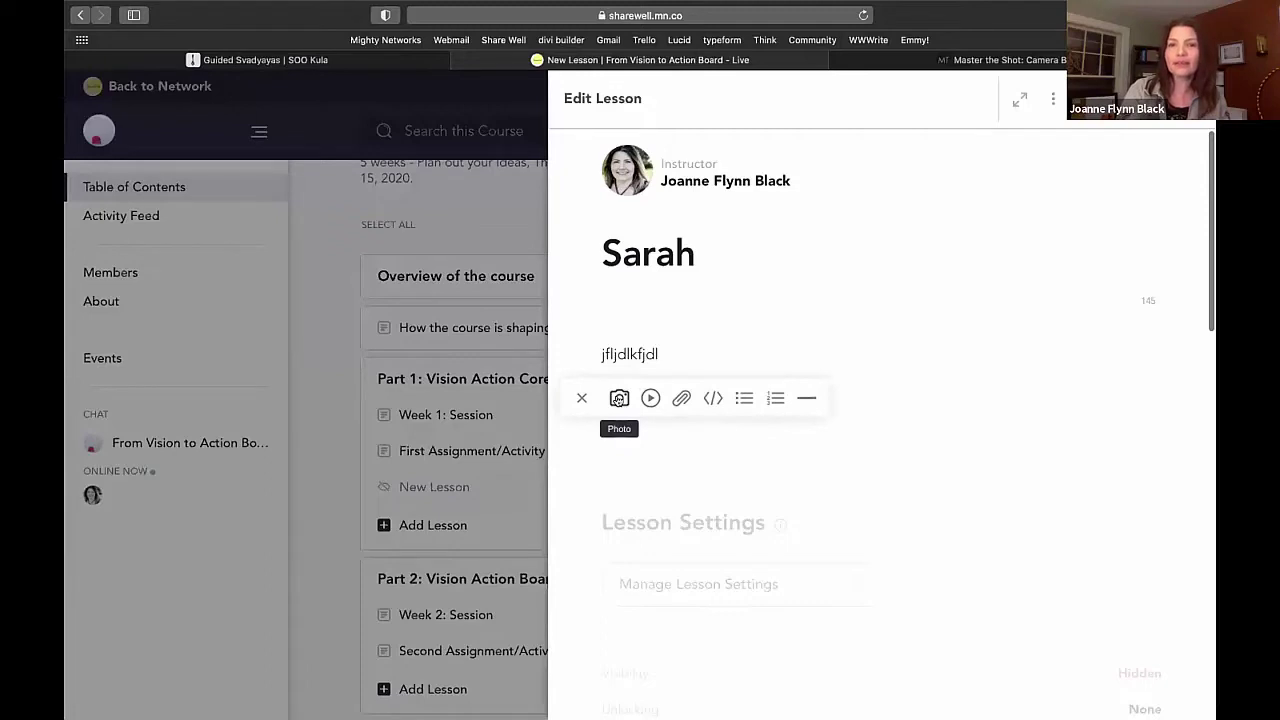
pyautogui.click(580, 397)
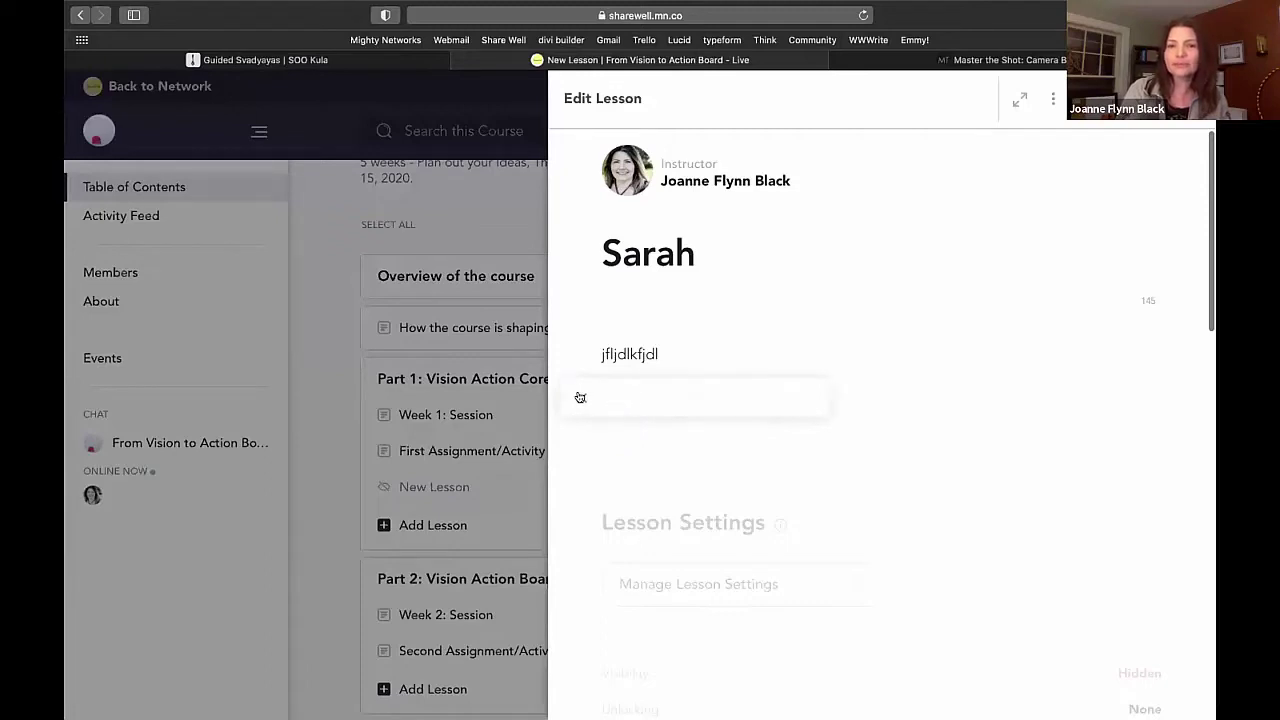
pyautogui.scroll(-3, 680, 451)
pyautogui.scroll(3, 681, 457)
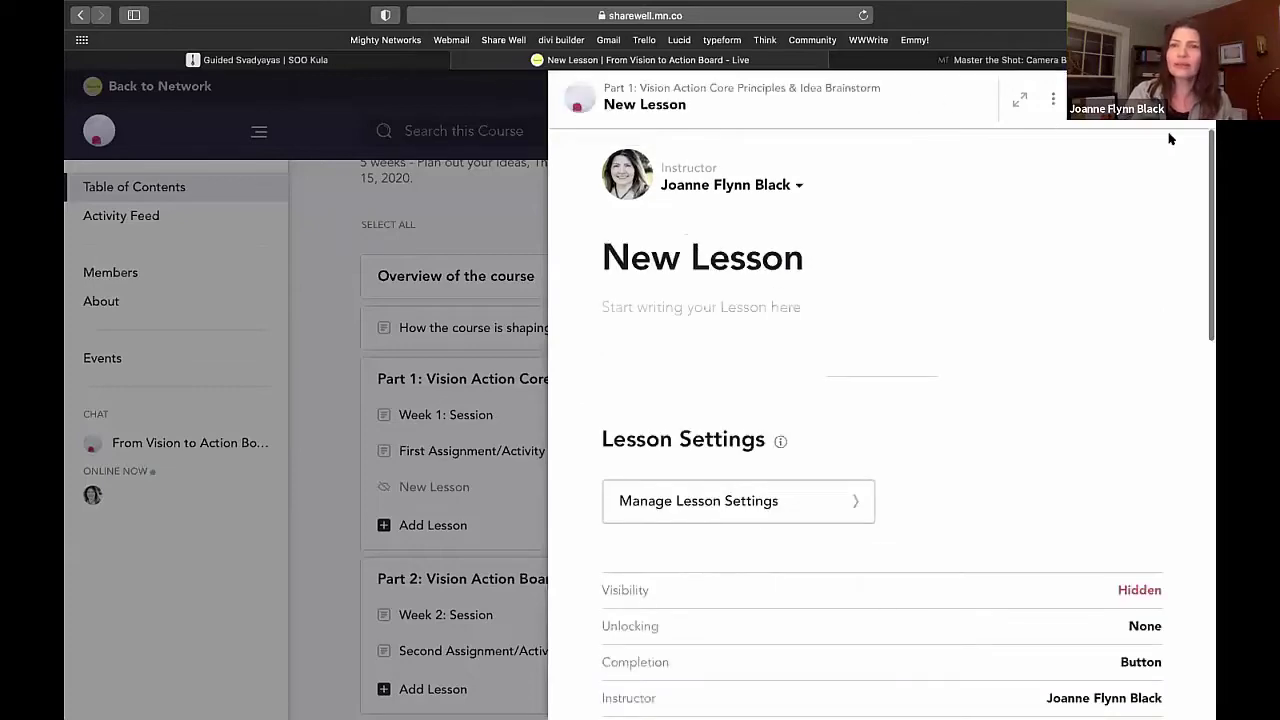
# - Close the New Lesson panel to return to the course outline
pyautogui.click(1019, 100)
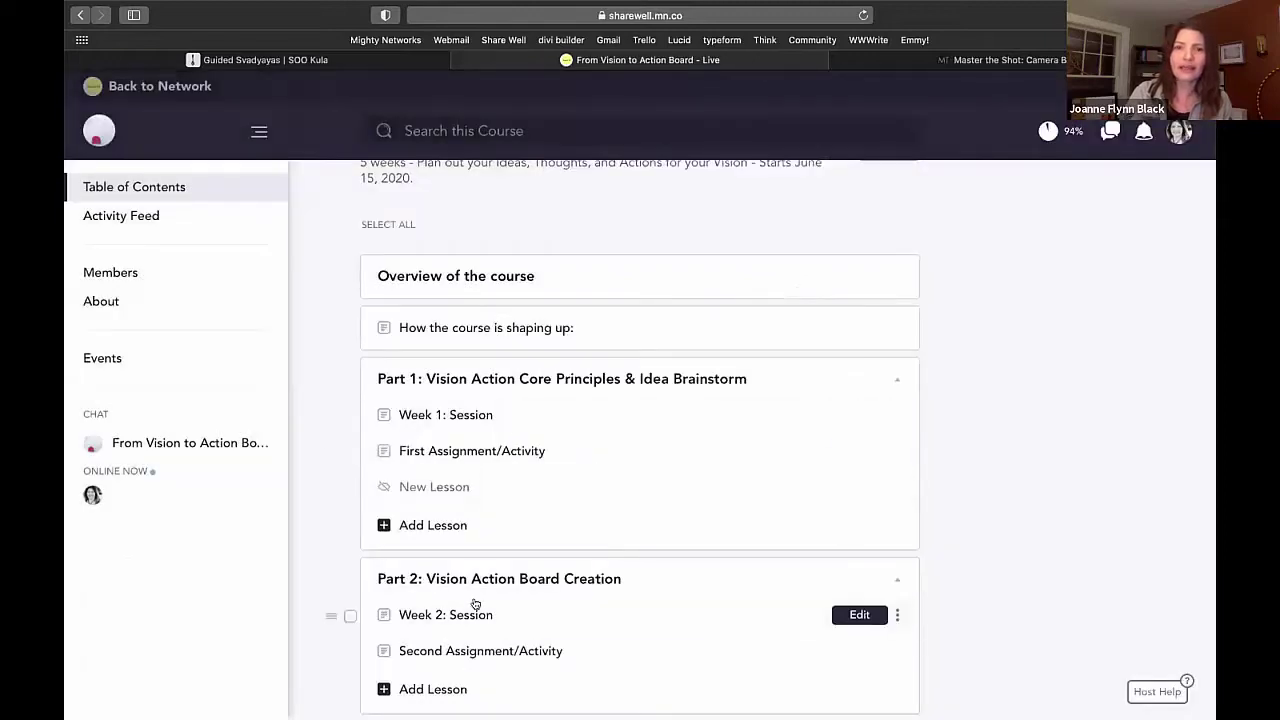
pyautogui.scroll(-3, 476, 605)
pyautogui.scroll(-3, 476, 608)
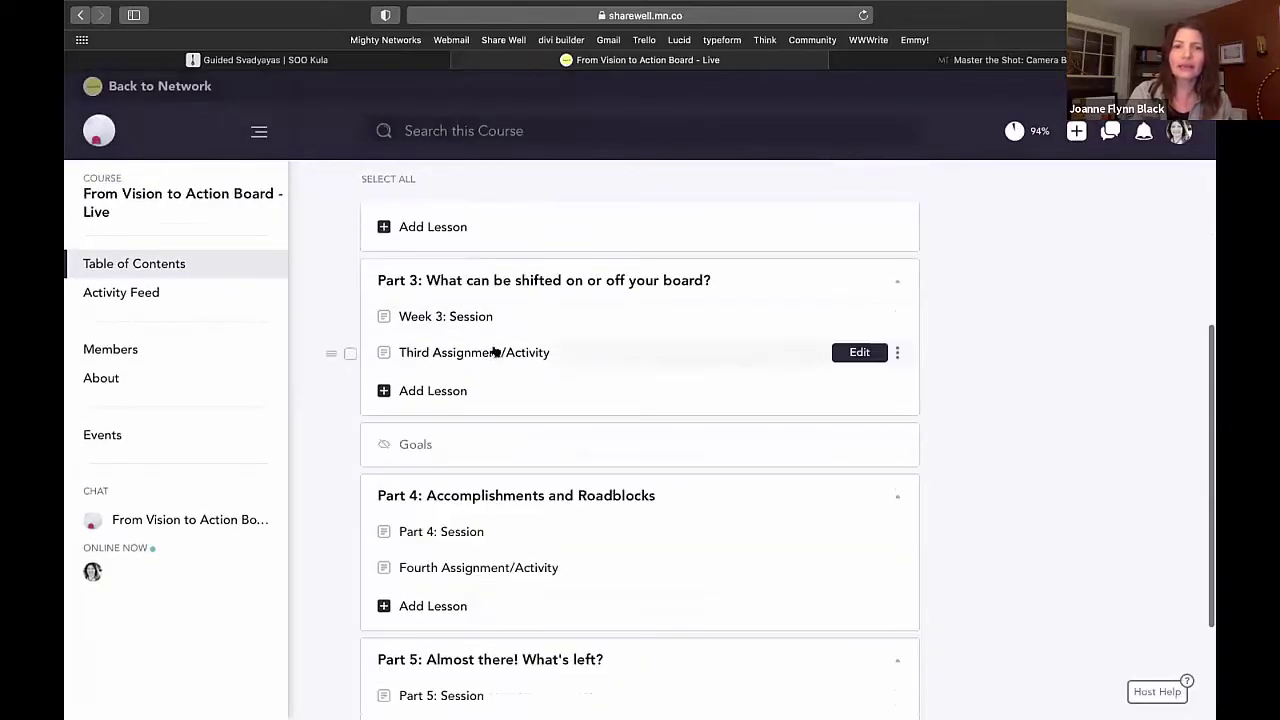
# - Open Week 3: Session and scroll through its content
pyautogui.click(490, 318)
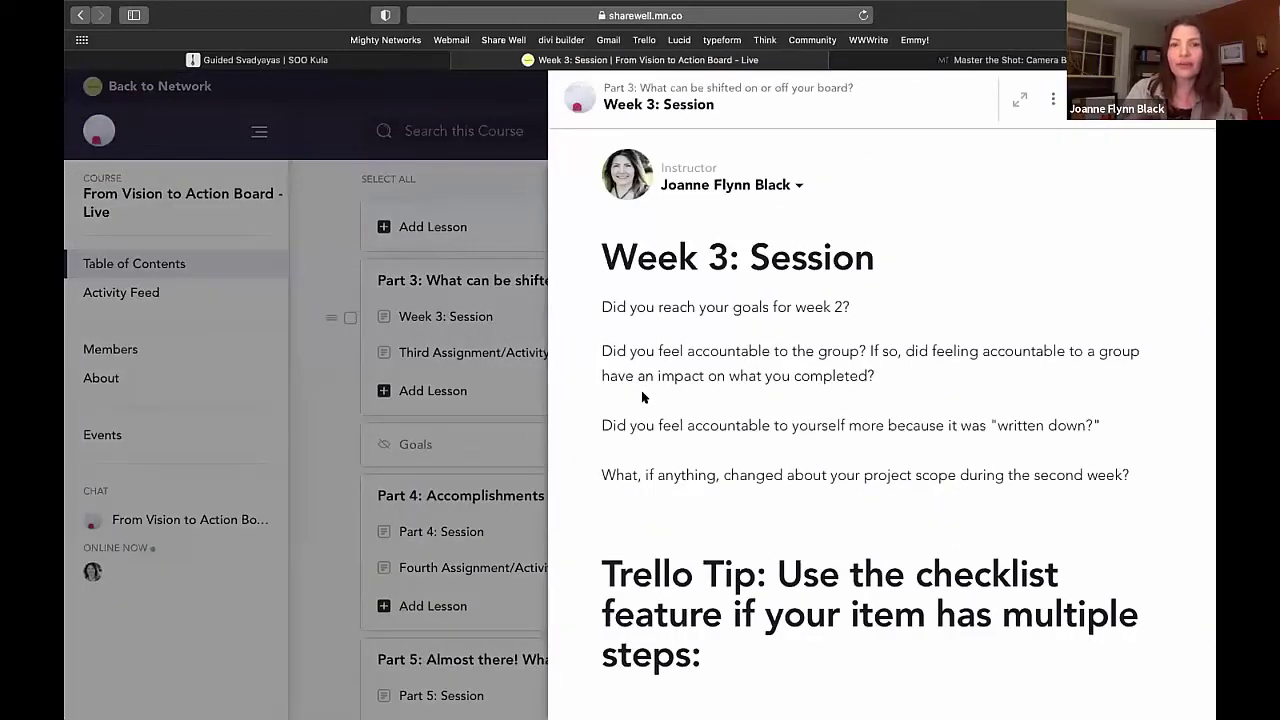
pyautogui.scroll(-5, 811, 547)
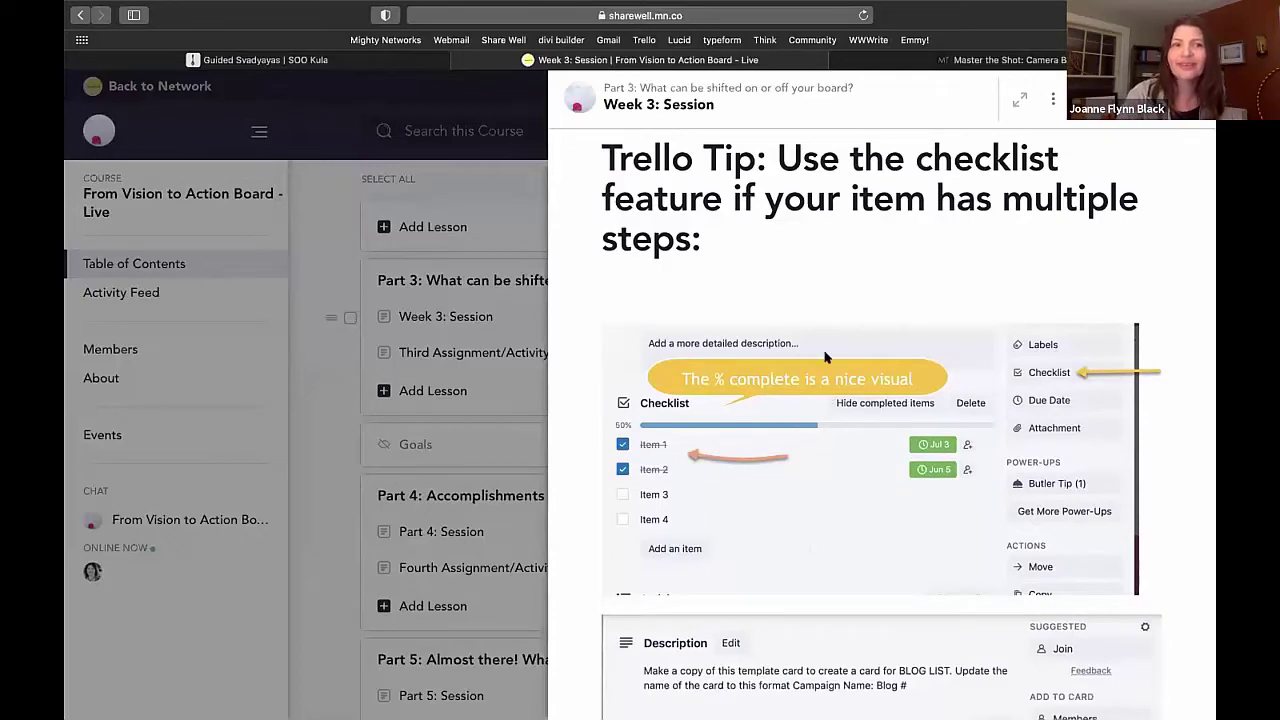
pyautogui.scroll(-10, 825, 357)
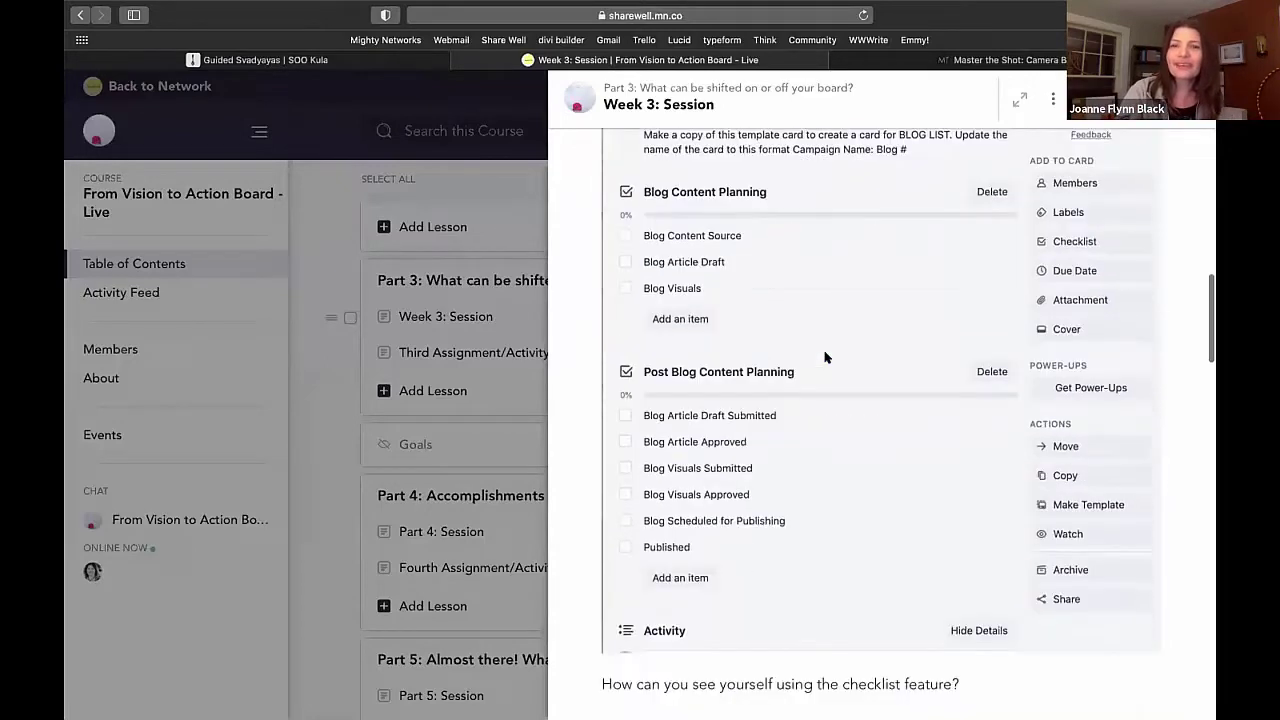
pyautogui.scroll(-10, 880, 424)
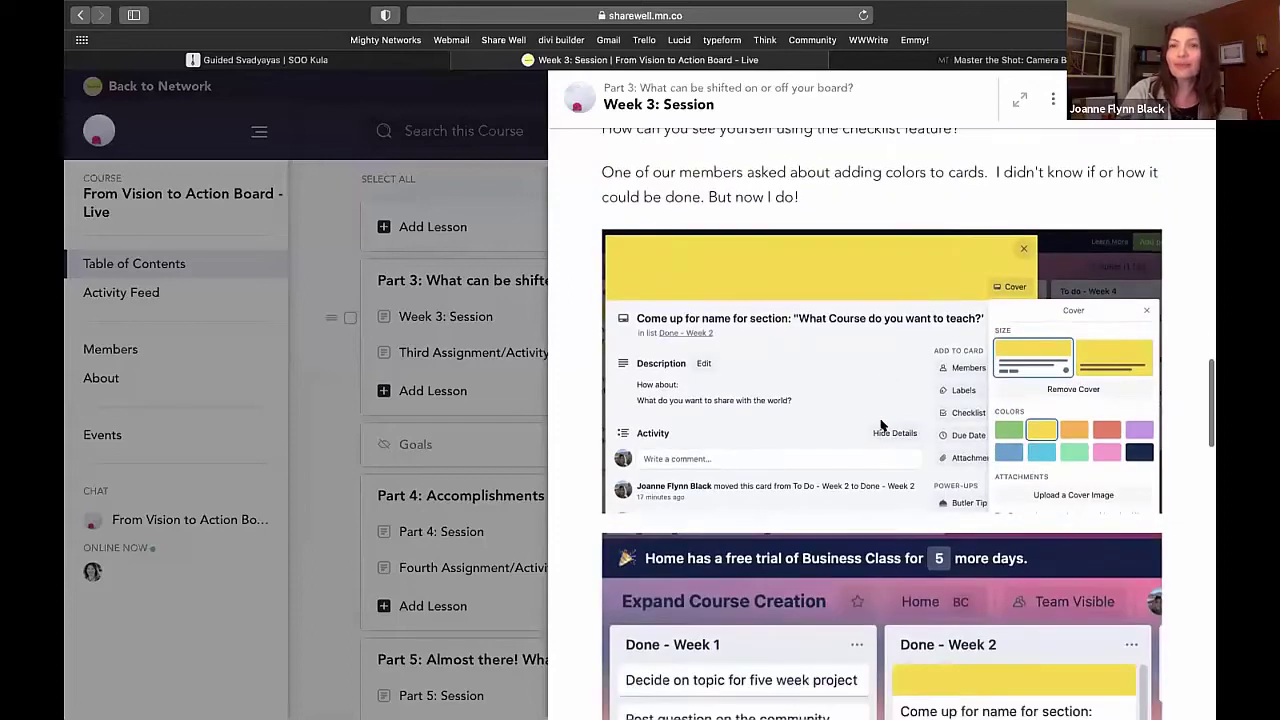
pyautogui.scroll(-10, 880, 424)
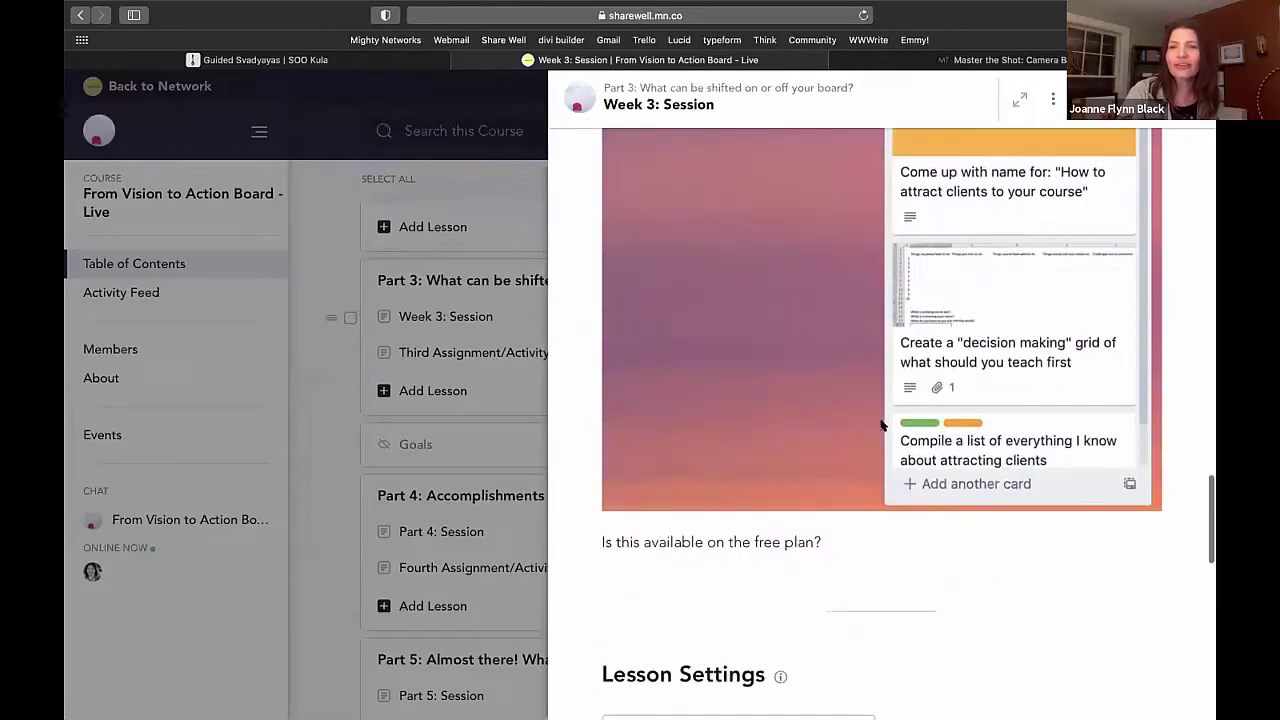
pyautogui.scroll(-1, 880, 424)
pyautogui.scroll(-3, 880, 424)
pyautogui.scroll(8, 880, 424)
pyautogui.scroll(20, 880, 424)
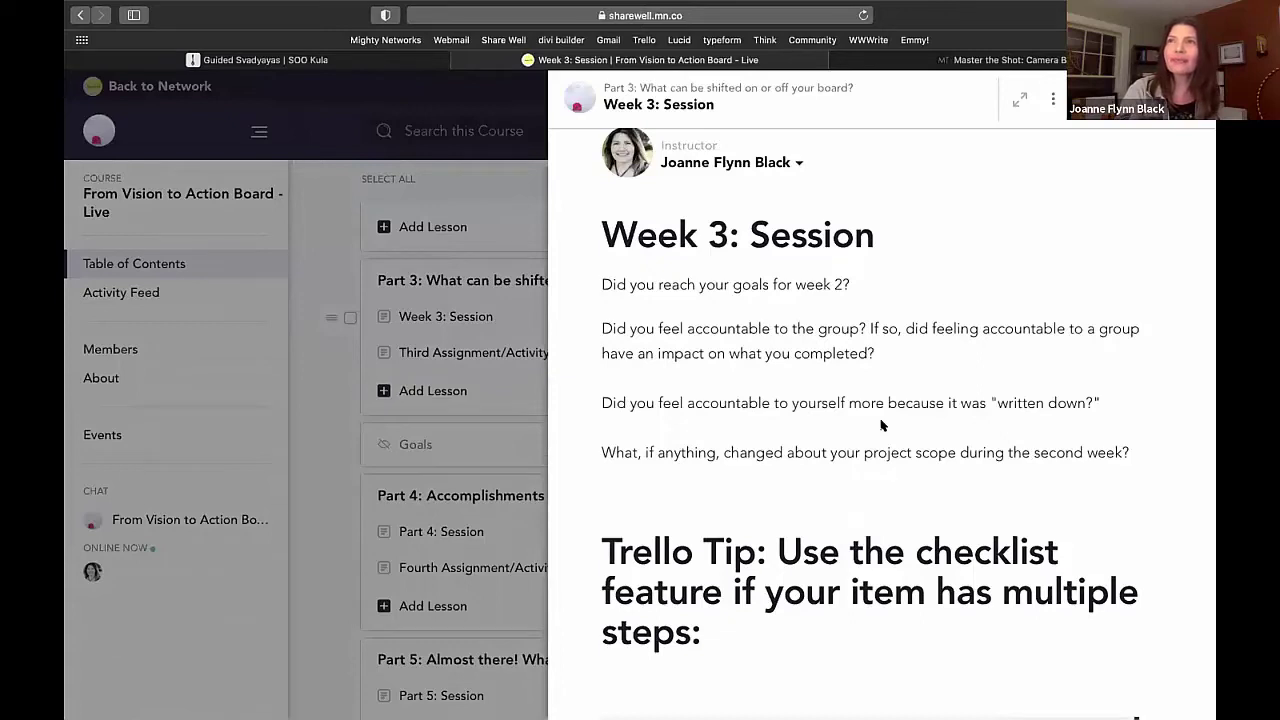
pyautogui.scroll(1, 881, 425)
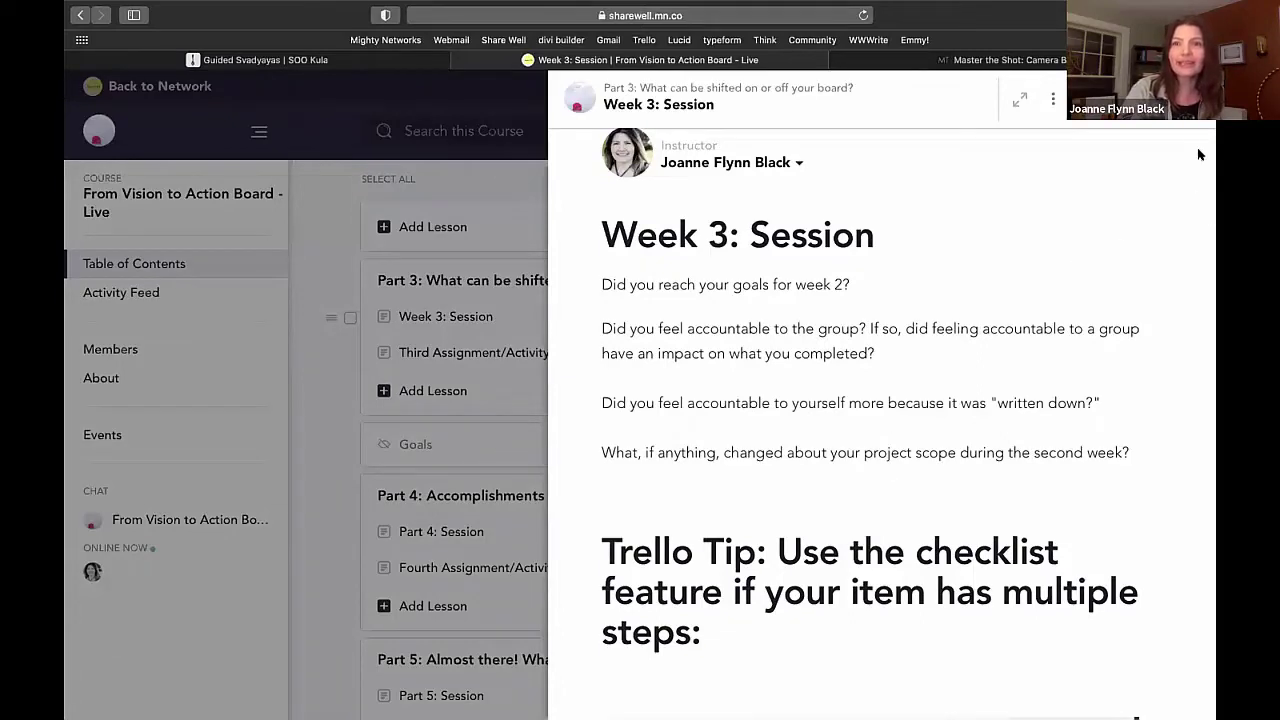
# - Close Week 3: Session and scroll back to the top of the outline
pyautogui.click(1090, 100)
pyautogui.scroll(-1, 686, 534)
pyautogui.scroll(3, 688, 536)
pyautogui.scroll(5, 690, 538)
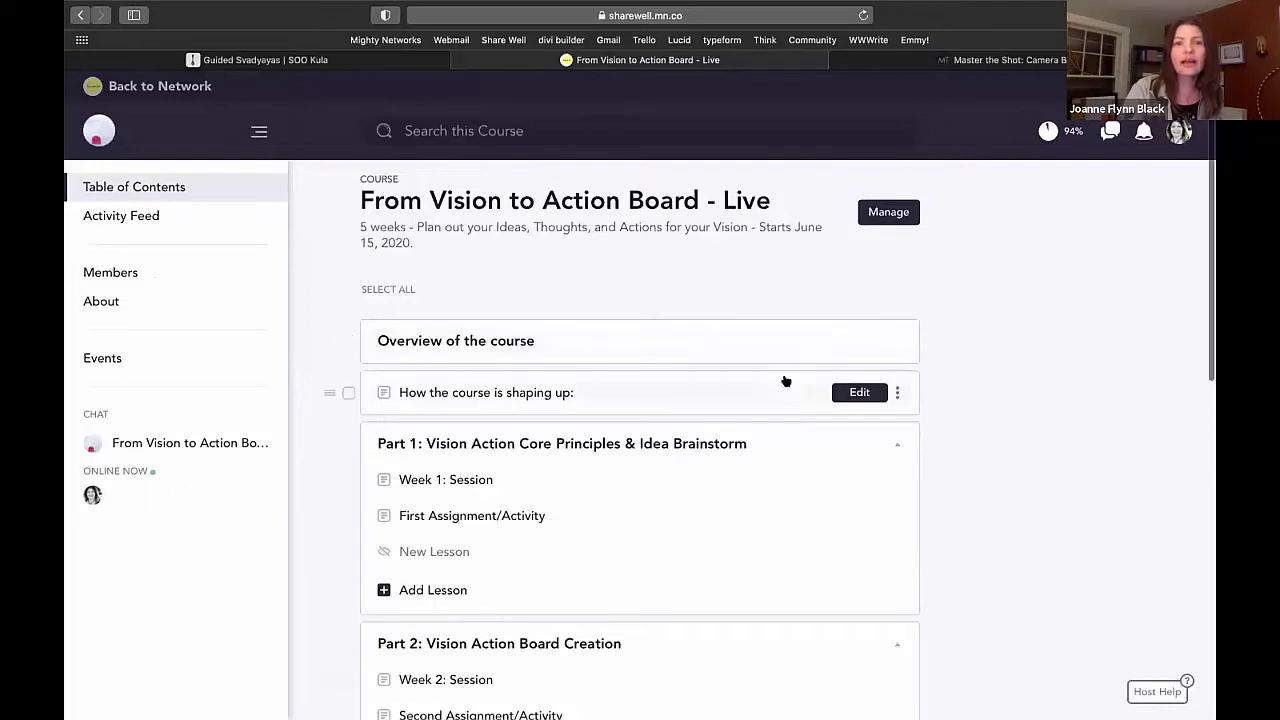
# - Show the course's Past events, led by the Jul 20 Graduation/Completion session
pyautogui.scroll(-3, 784, 378)
pyautogui.scroll(-6, 784, 380)
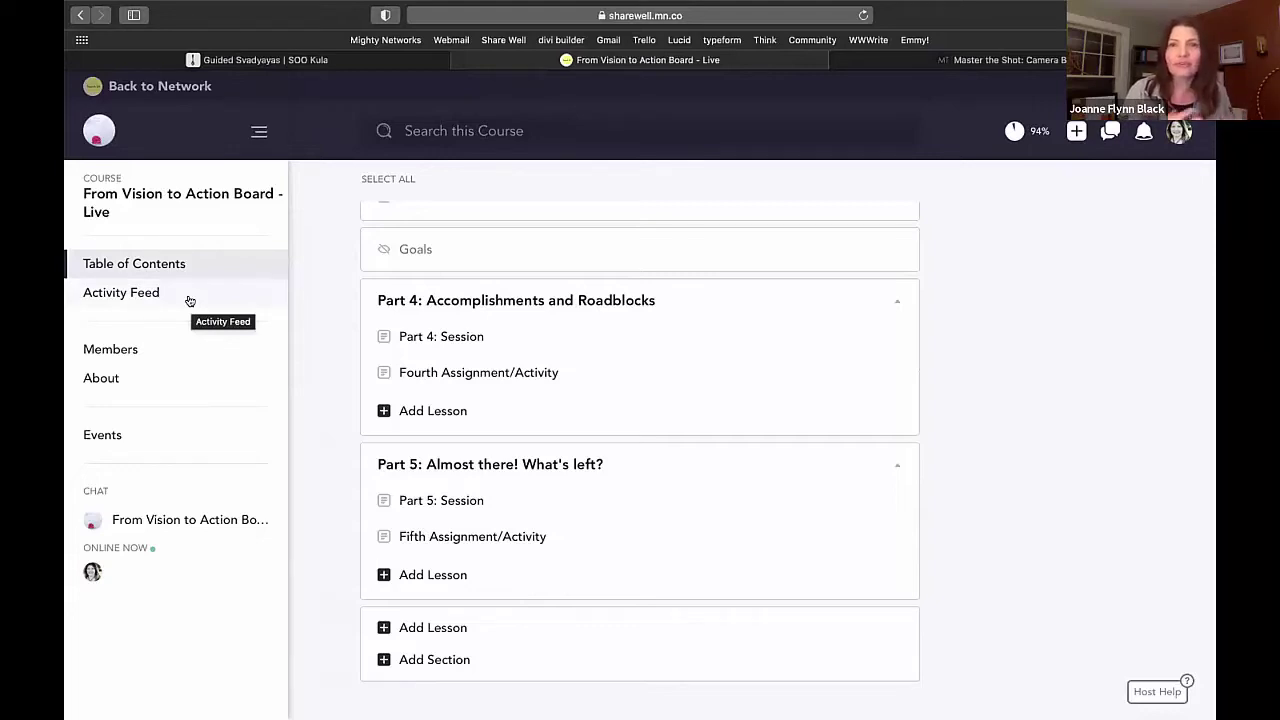
pyautogui.click(118, 436)
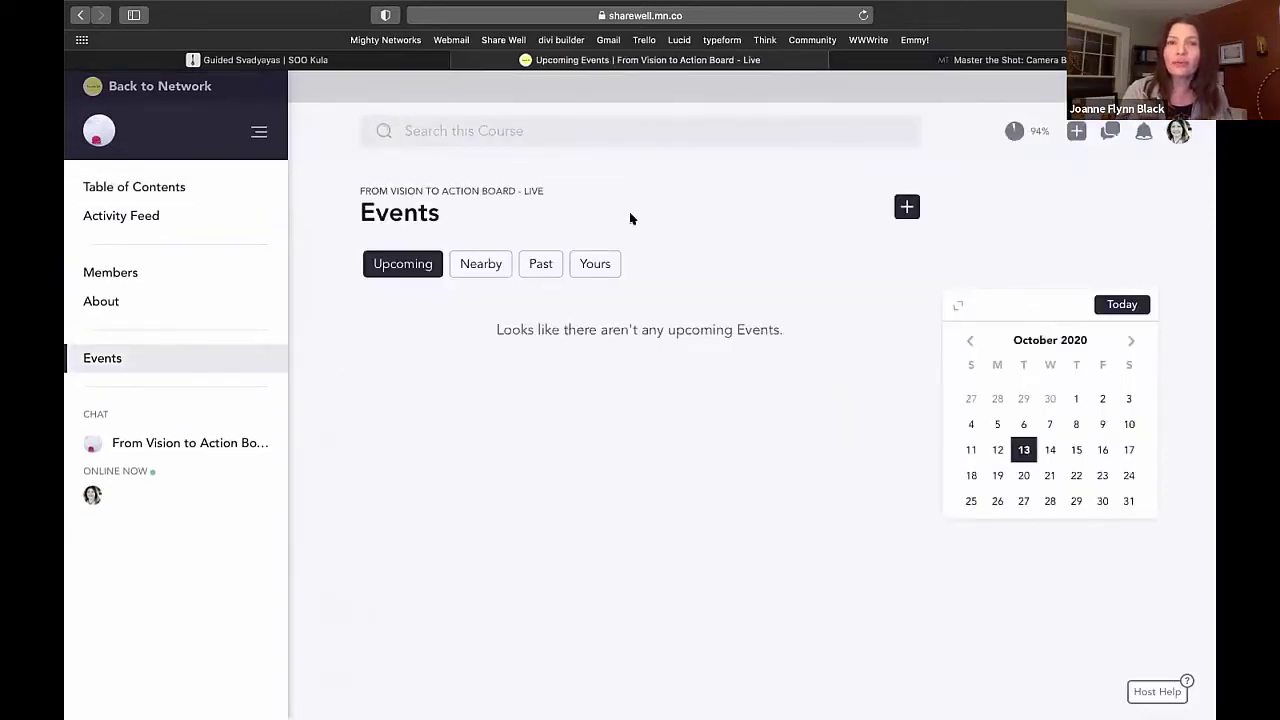
pyautogui.click(539, 265)
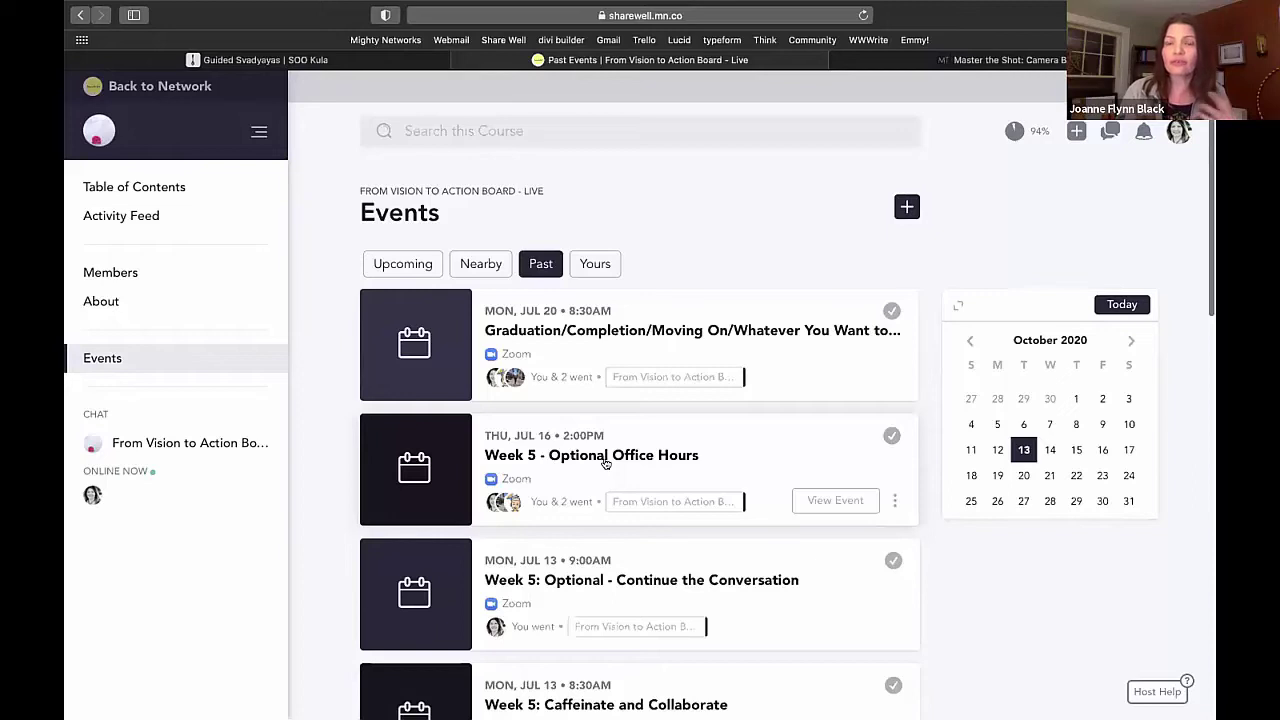
pyautogui.scroll(-8, 631, 482)
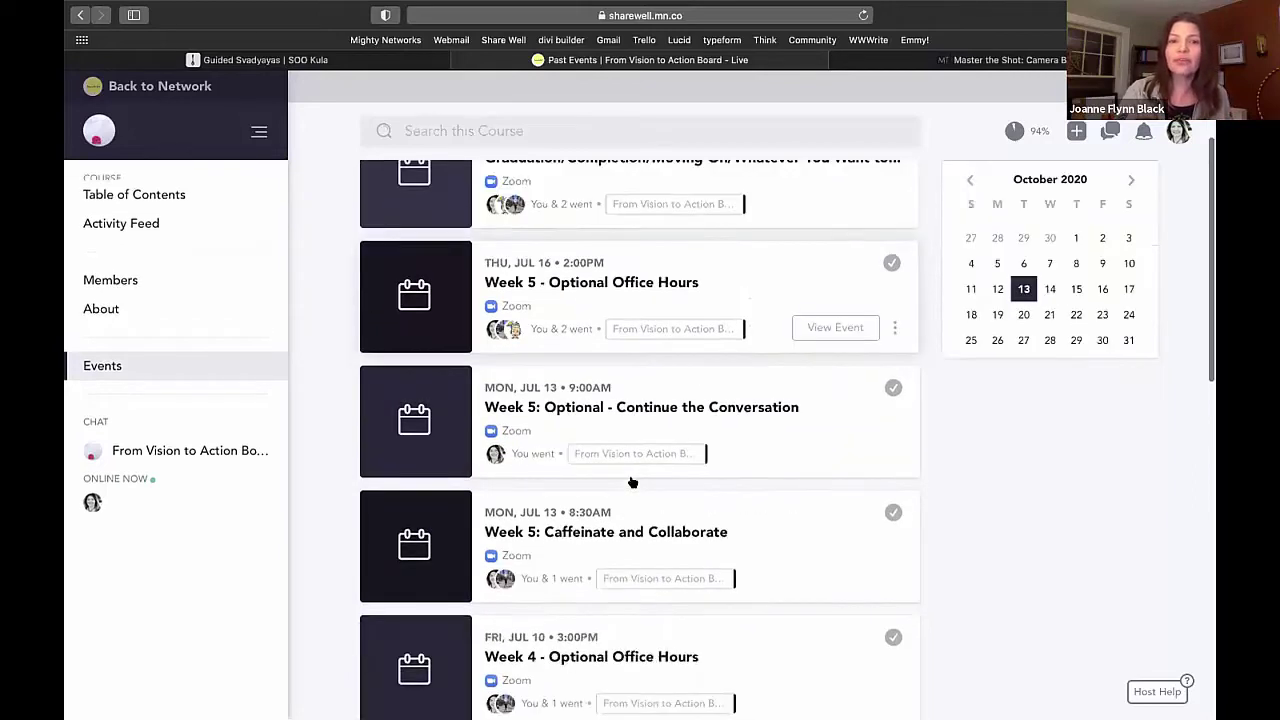
pyautogui.scroll(-10, 631, 482)
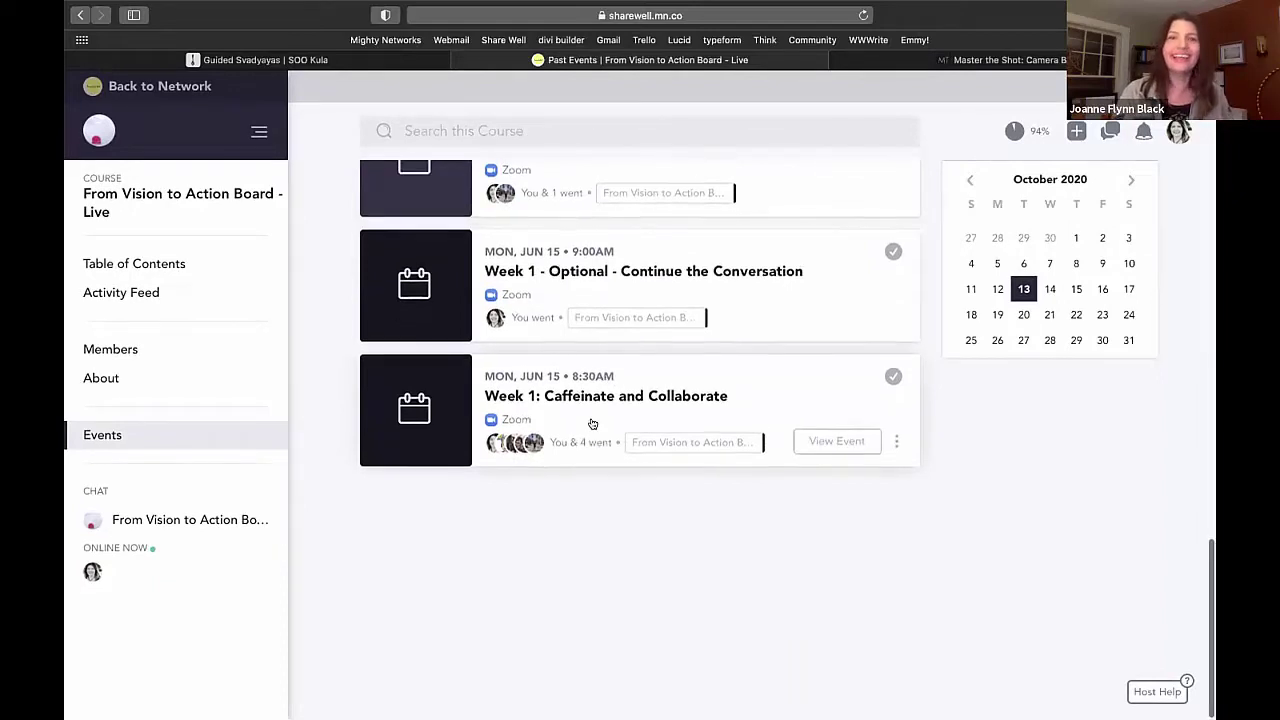
pyautogui.scroll(2, 592, 424)
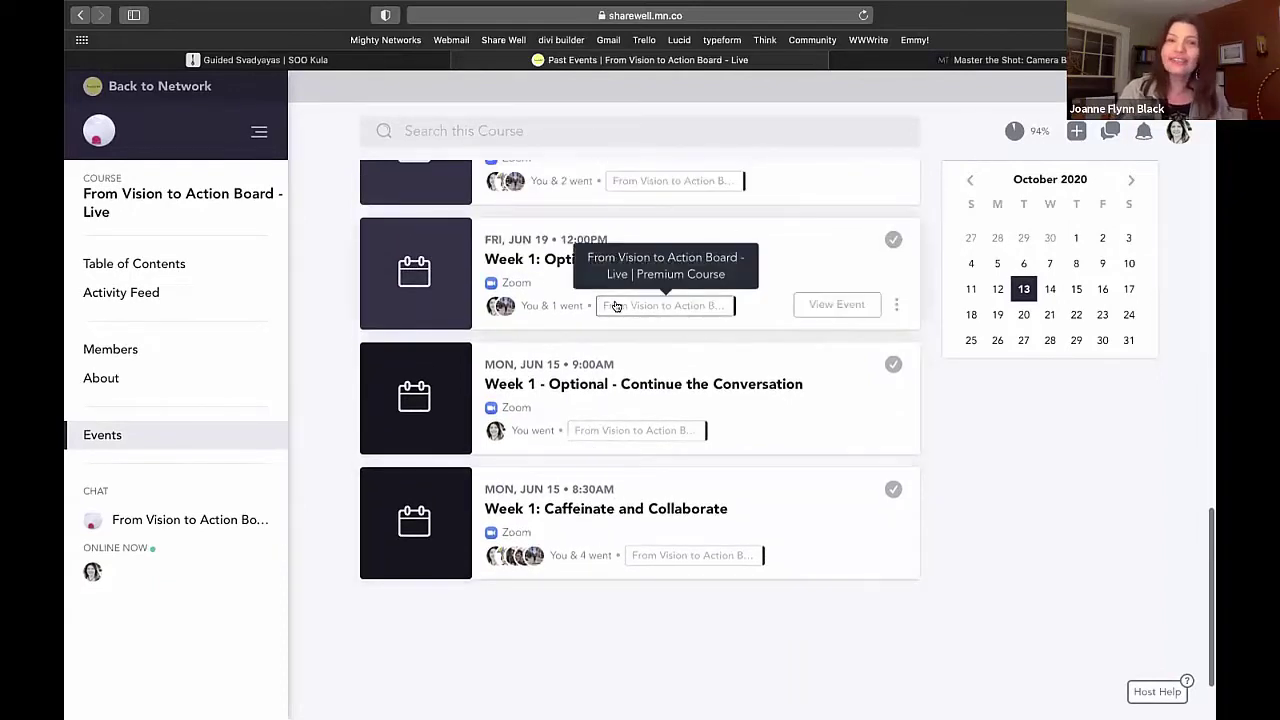
pyautogui.scroll(2, 600, 310)
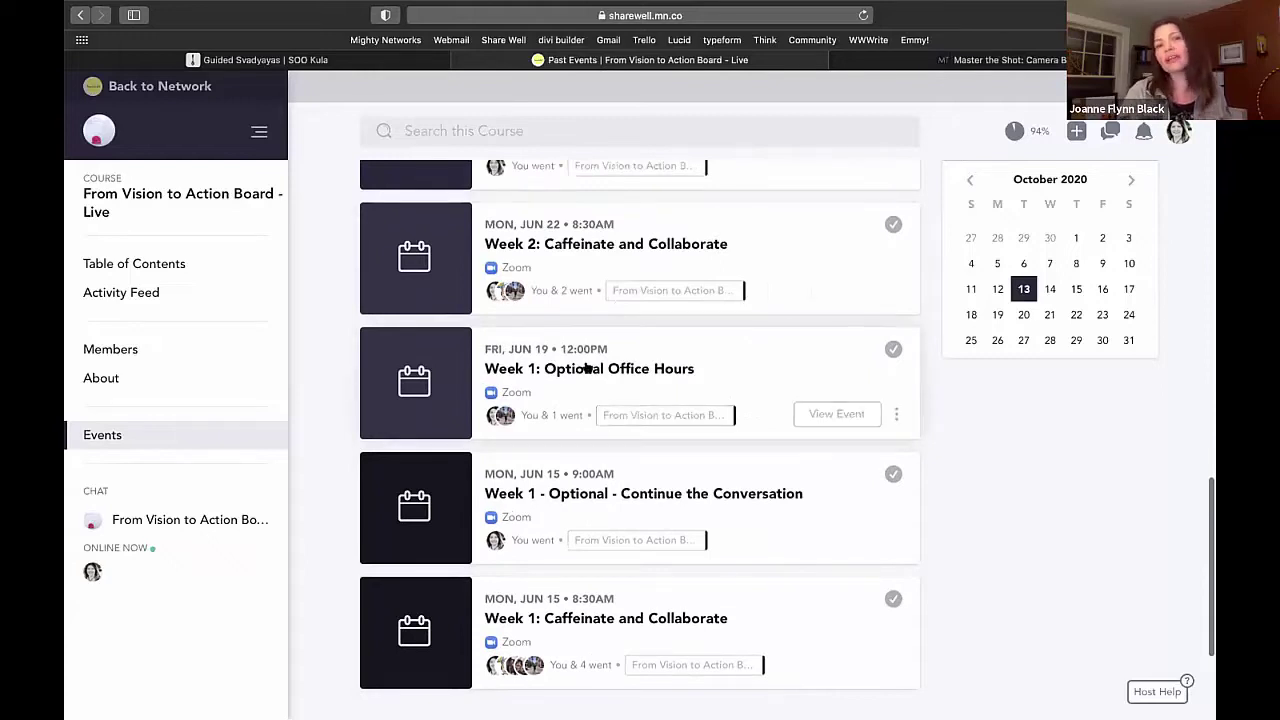
pyautogui.scroll(10, 587, 369)
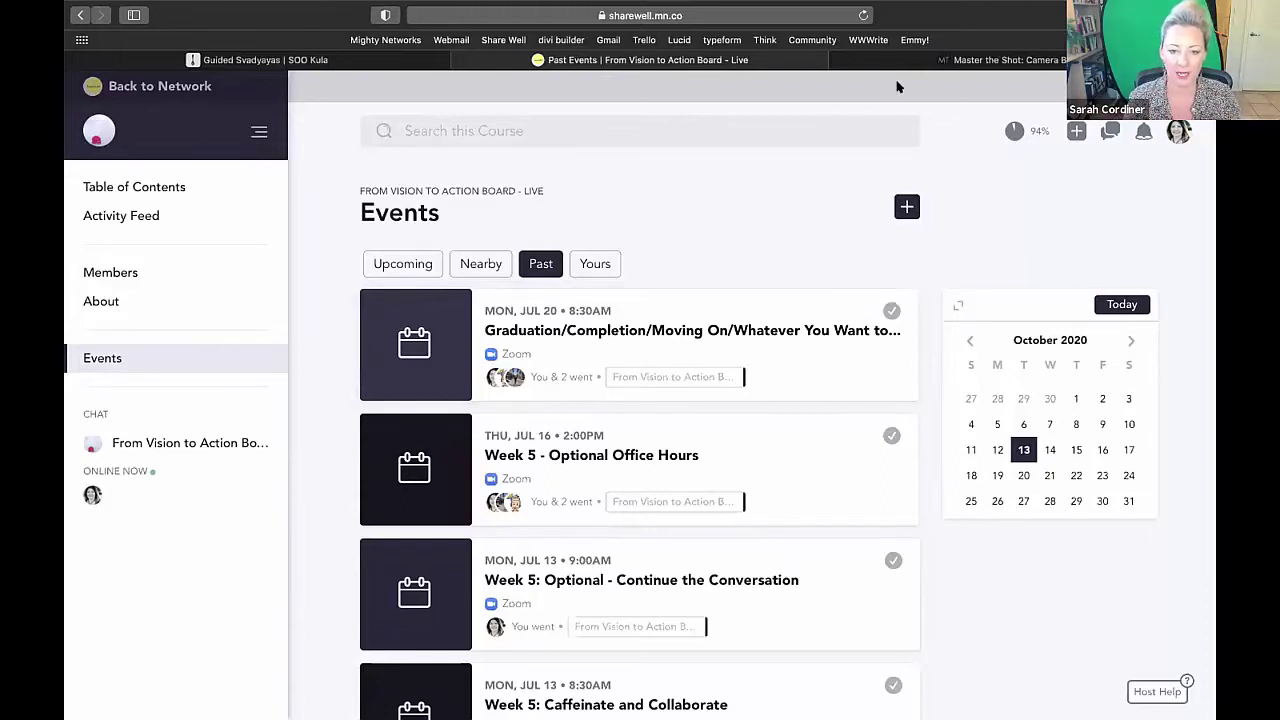
# - Open a bookmarked page in a new browser tab
pyautogui.moveTo(892, 6)
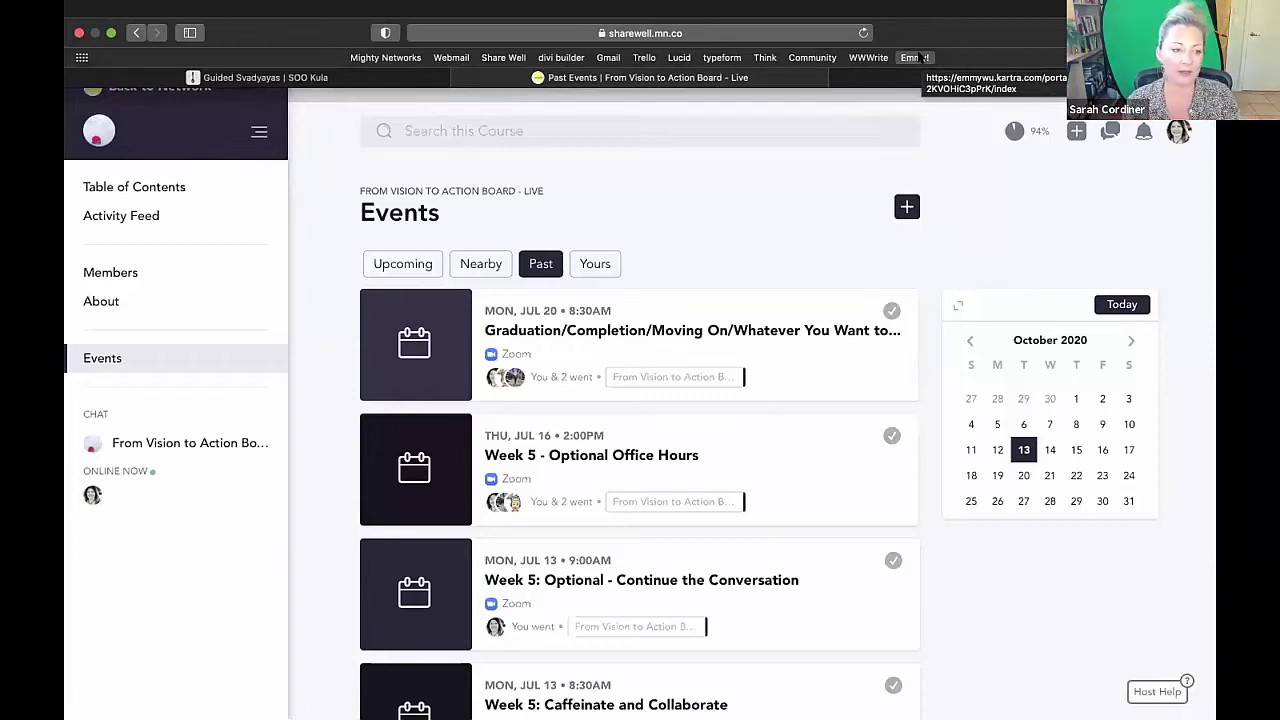
pyautogui.keyDown('super'); pyautogui.click(918, 57); pyautogui.keyUp('super')
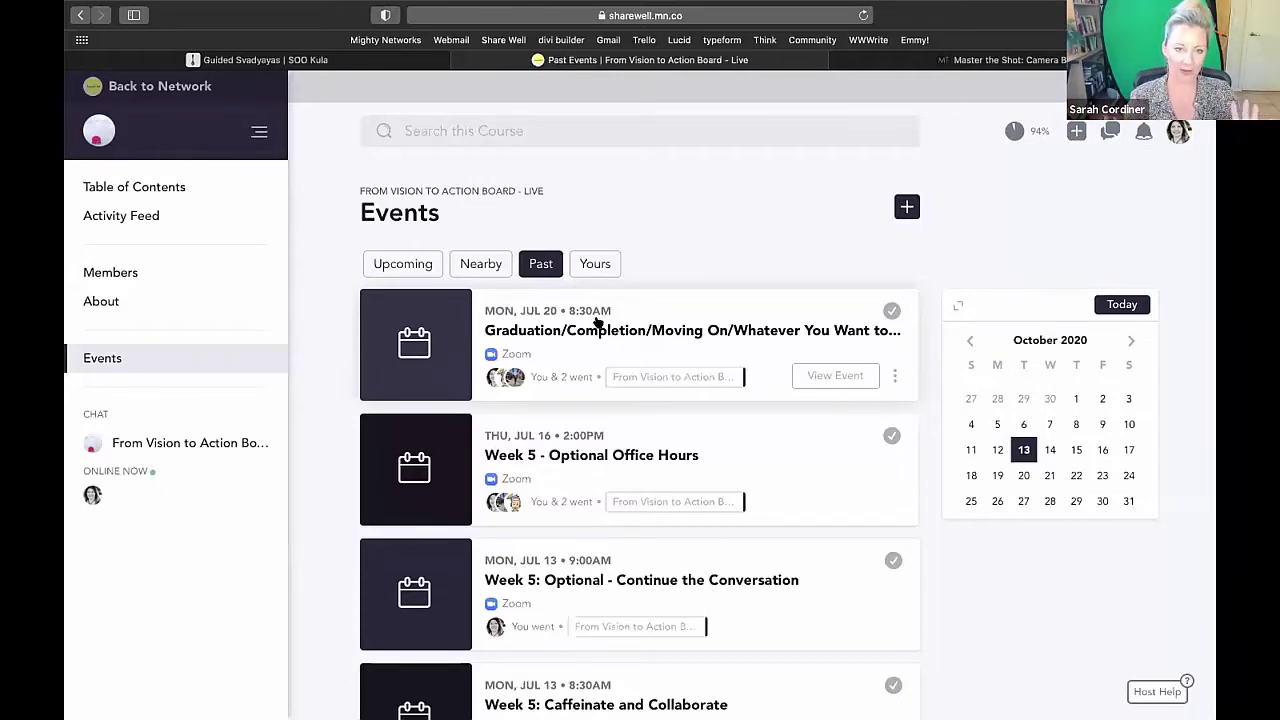
# - Scroll through member posts, comments and check-ins in the From Vision to Action Board Activity Feed
pyautogui.click(140, 217)
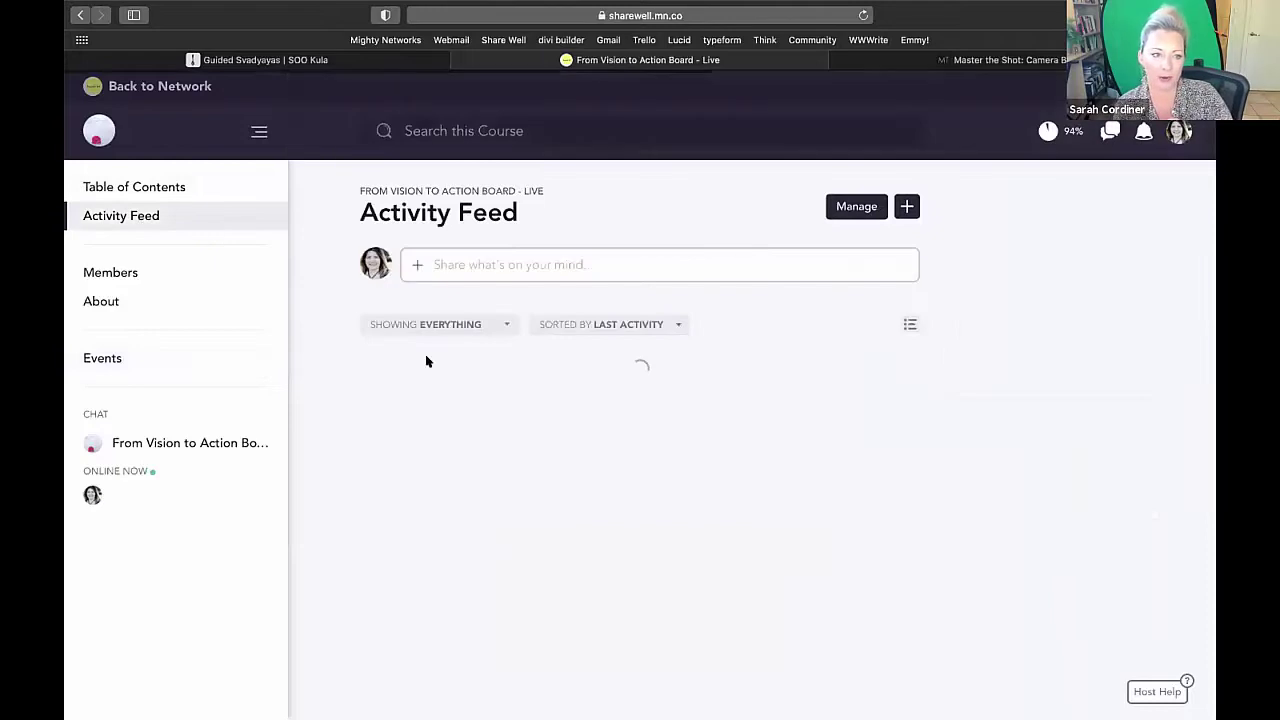
pyautogui.scroll(-8, 427, 362)
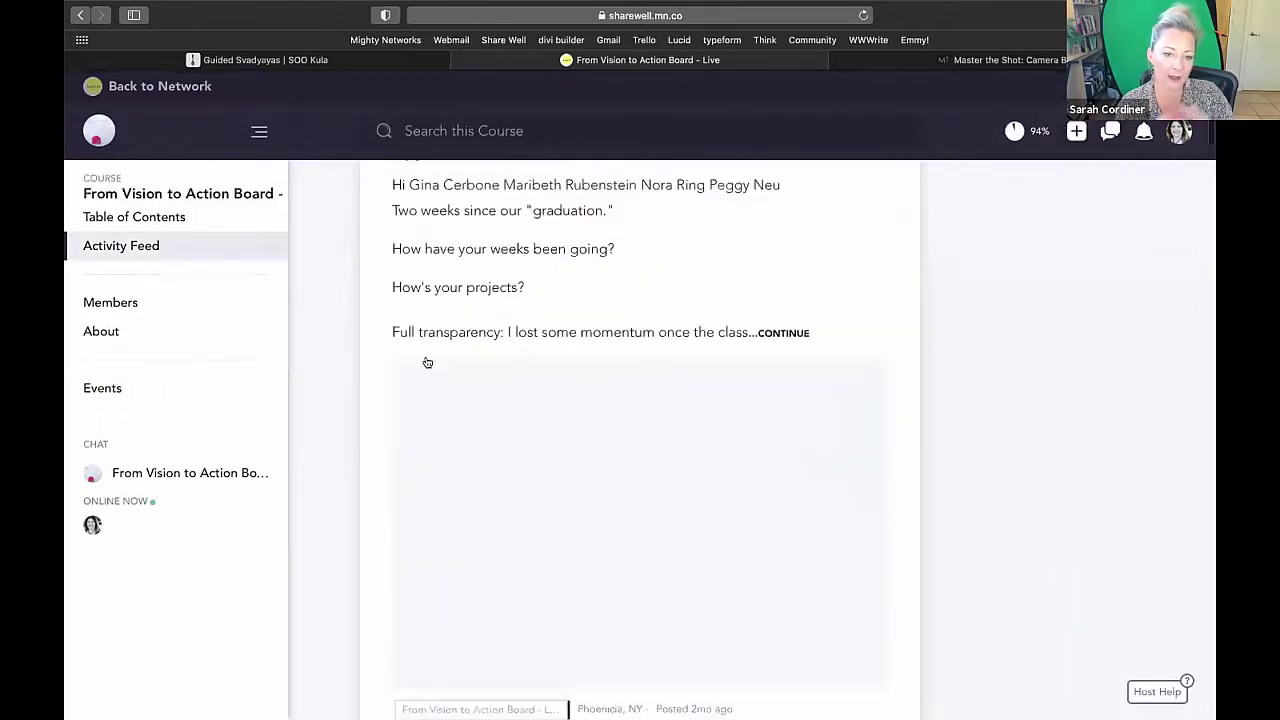
pyautogui.scroll(-3, 427, 362)
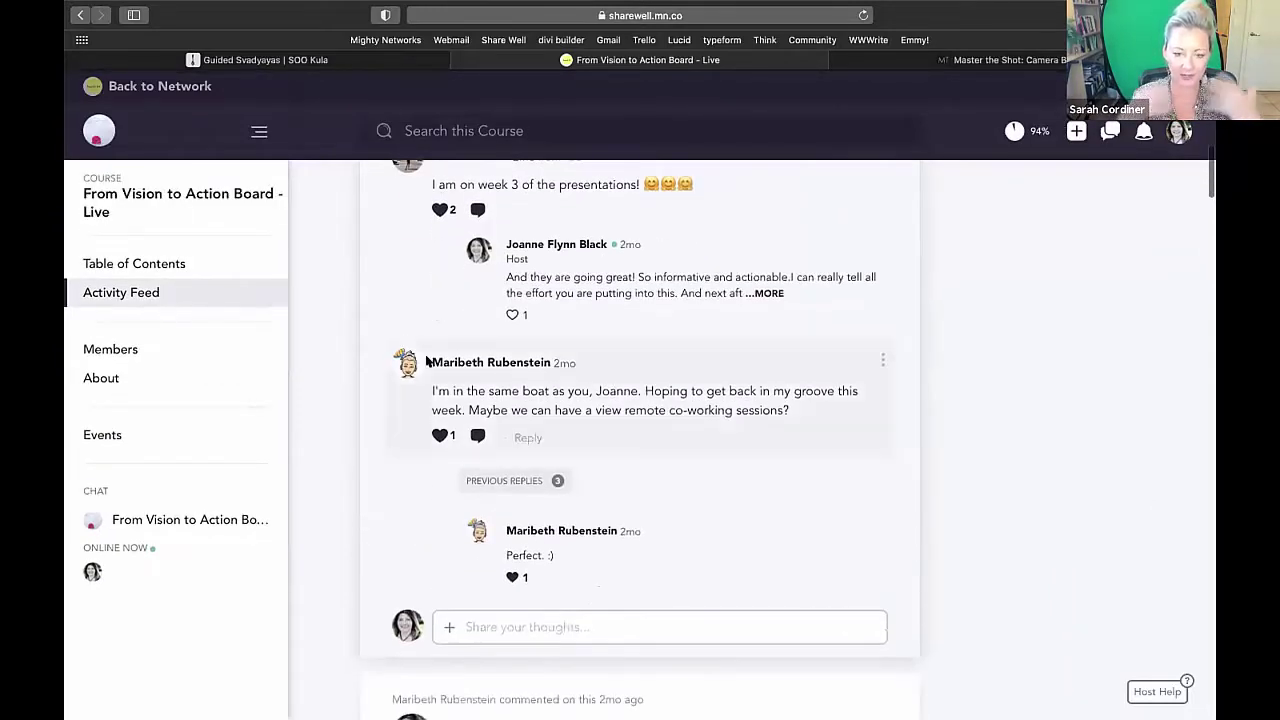
pyautogui.scroll(-8, 427, 362)
pyautogui.scroll(-10, 427, 362)
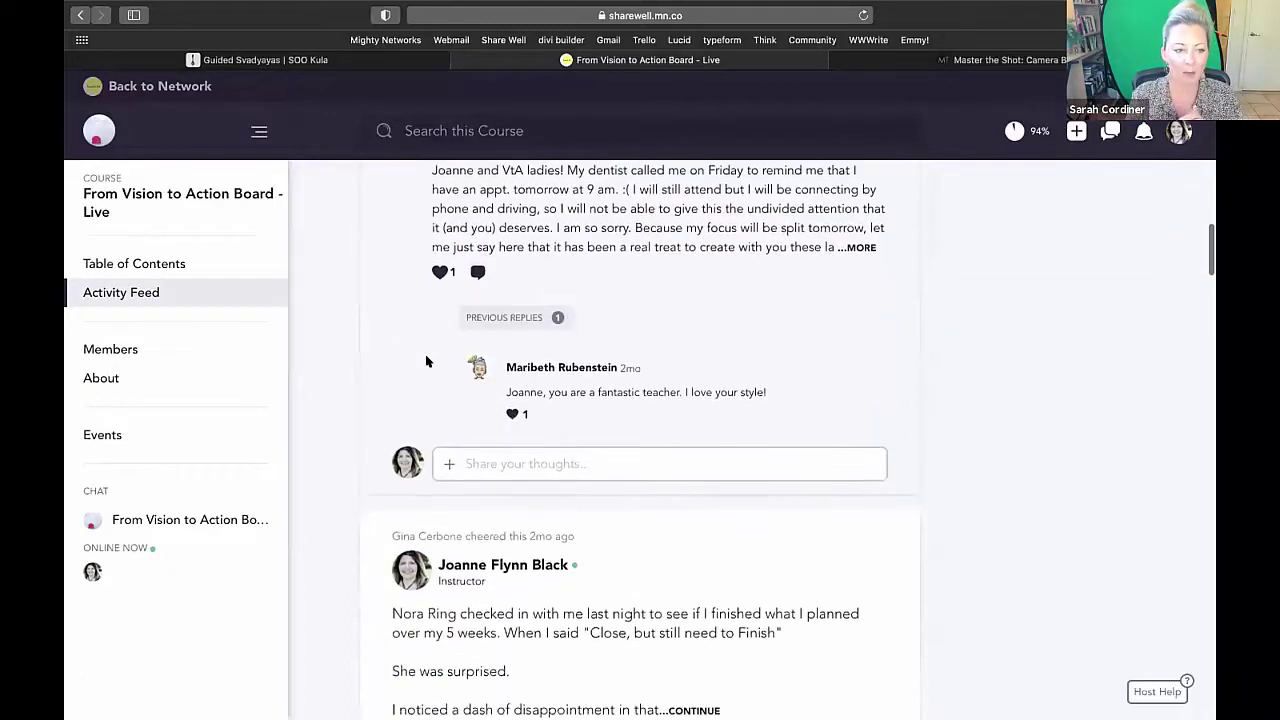
pyautogui.scroll(-12, 427, 362)
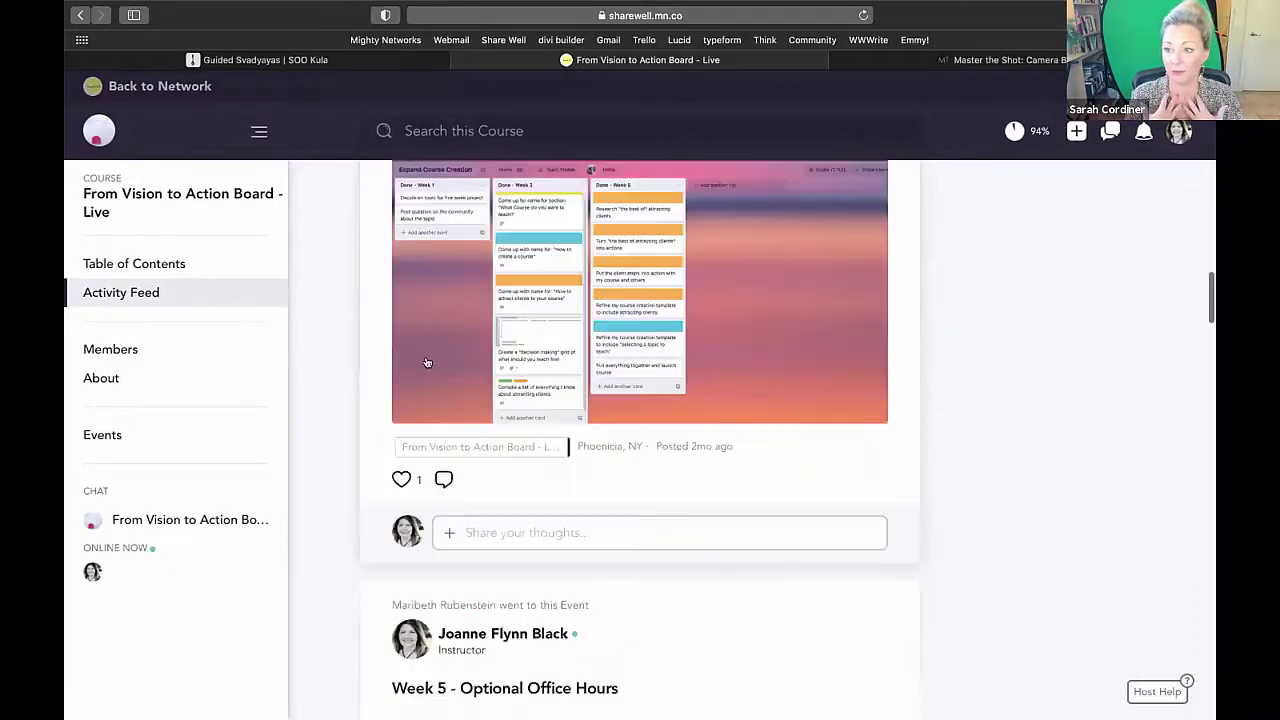
pyautogui.scroll(10, 427, 362)
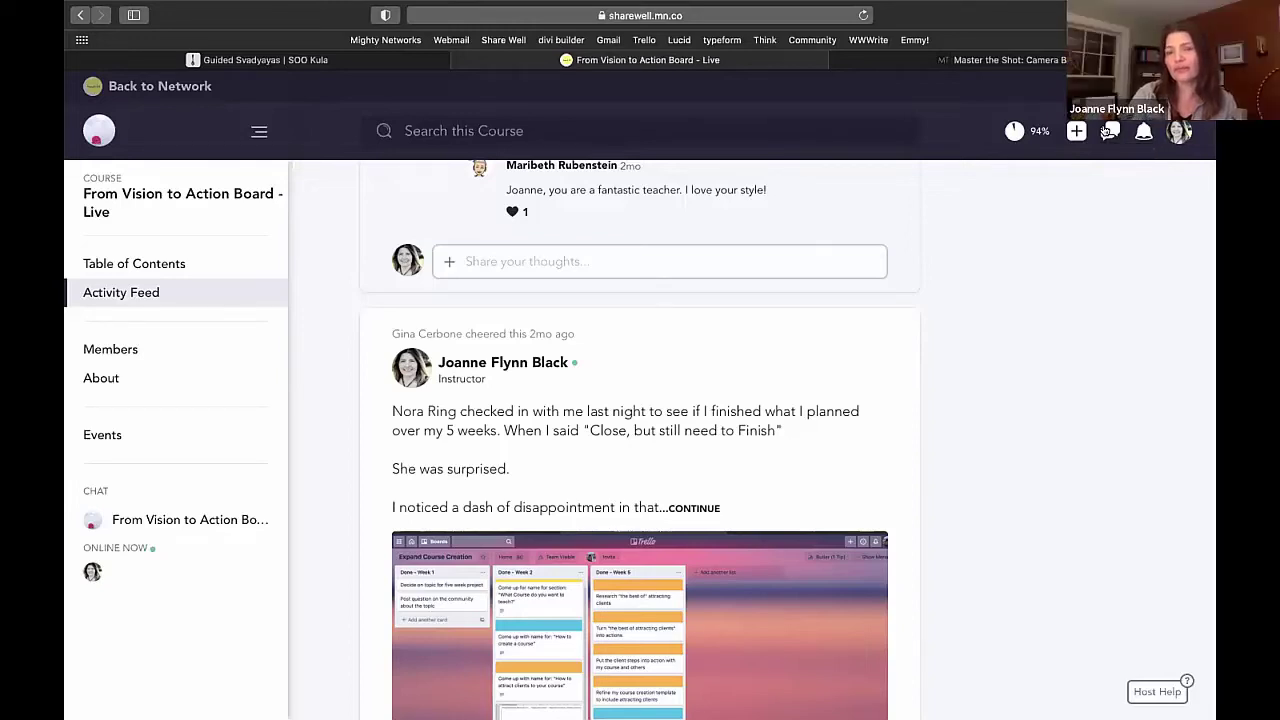
# - Start a new chat, then open the From Vision to Action Board - Live Members list
pyautogui.click(1110, 131)
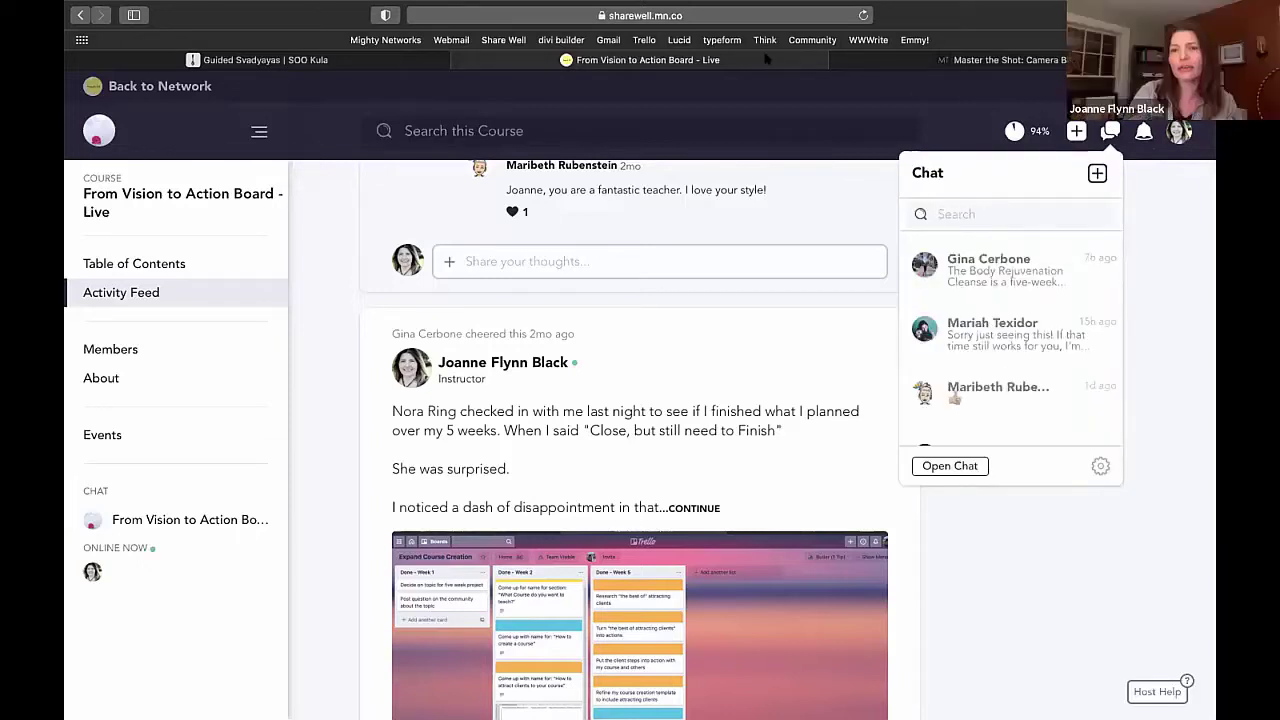
pyautogui.click(1096, 174)
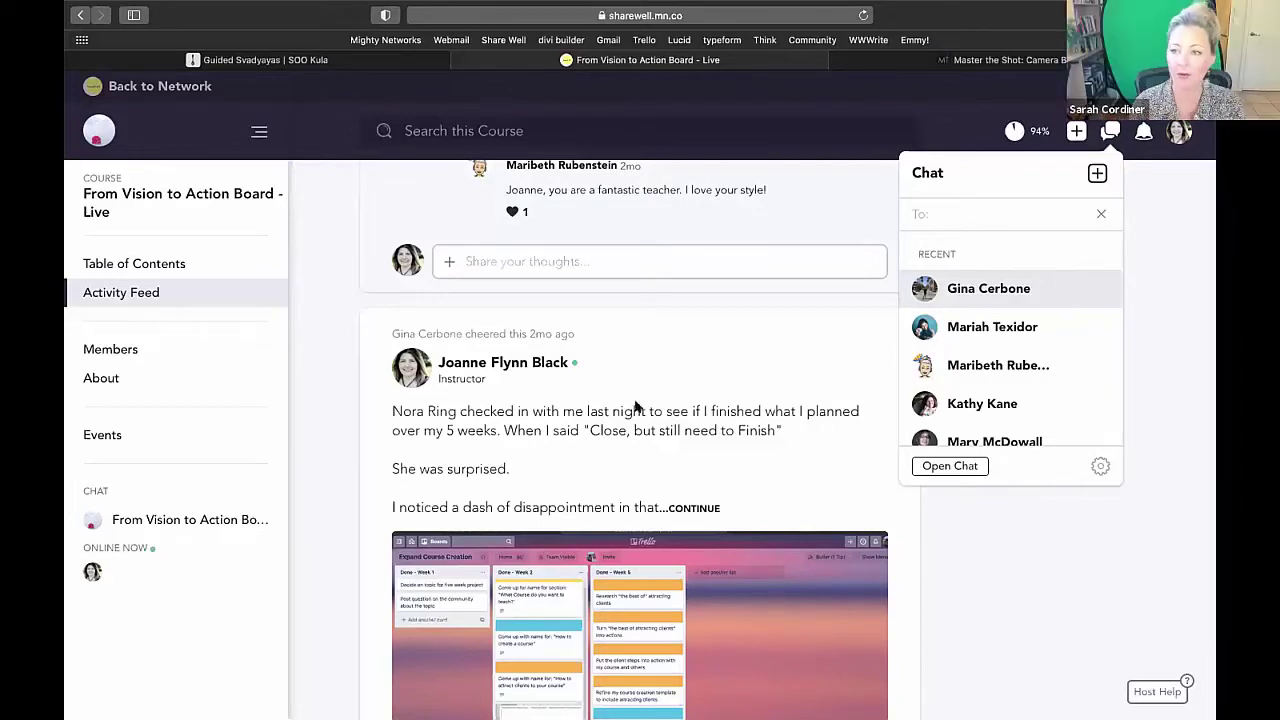
pyautogui.click(194, 345)
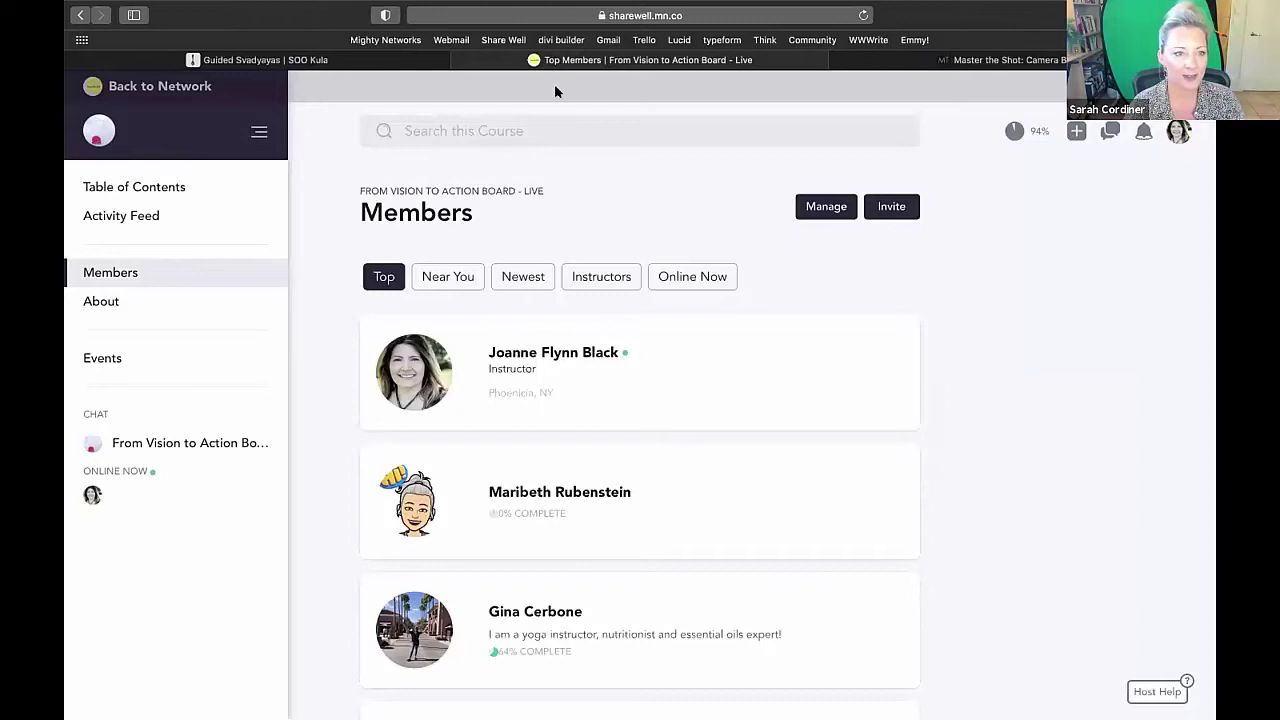
# - Return to the From Vision to Action Board - Live course's Activity Feed
pyautogui.click(176, 213)
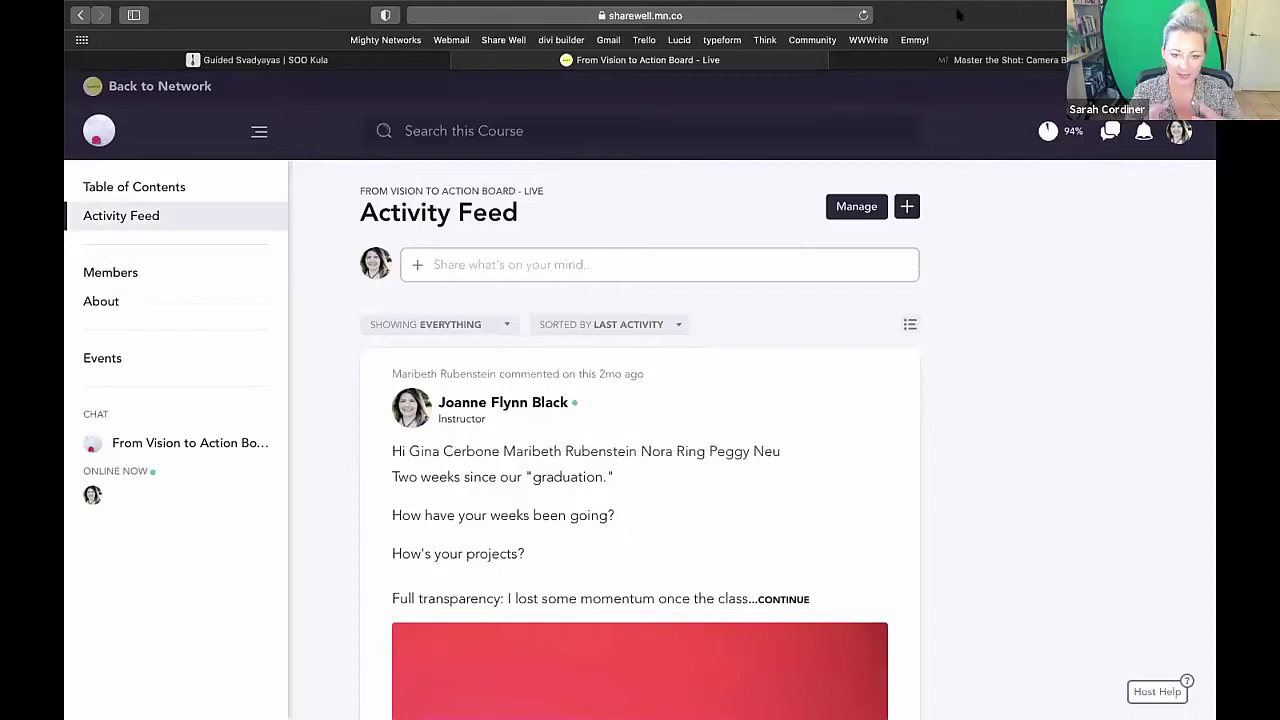
pyautogui.moveTo(957, 5)
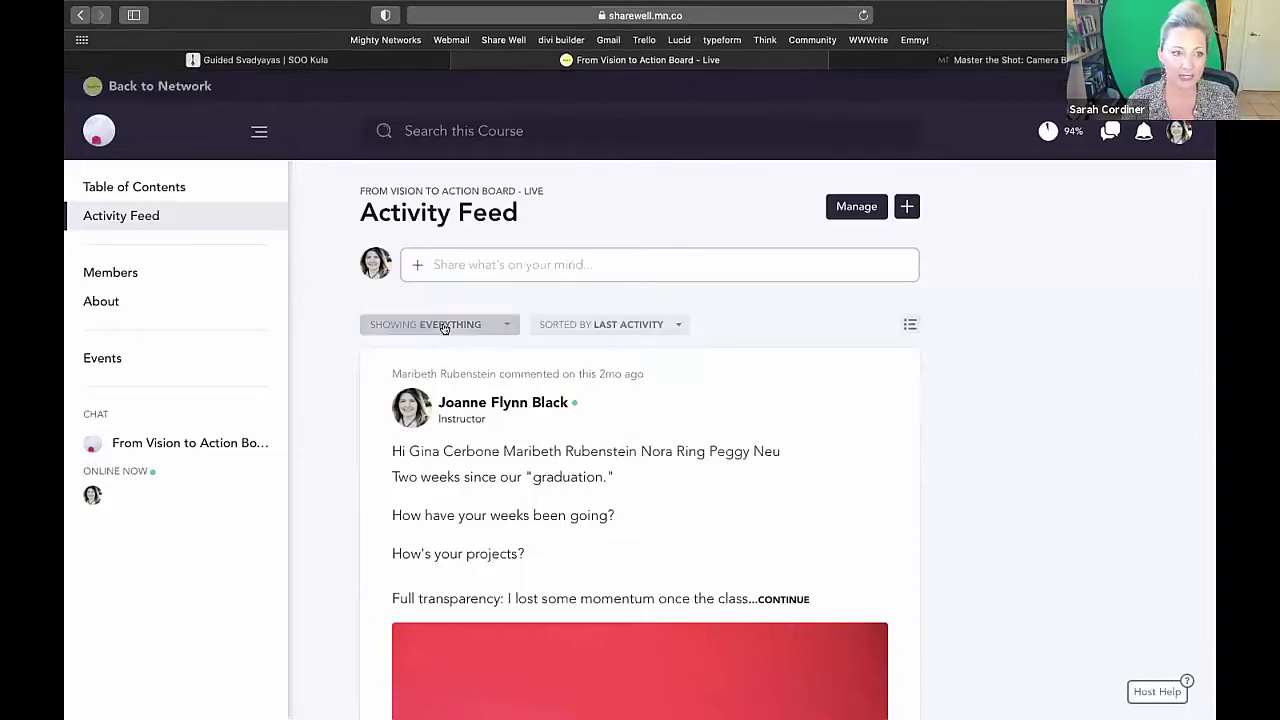
# - Write a test post 'jfdjfld' in the course feed and dismiss the notify-students prompt
pyautogui.click(463, 263)
pyautogui.write('jfdjfld')
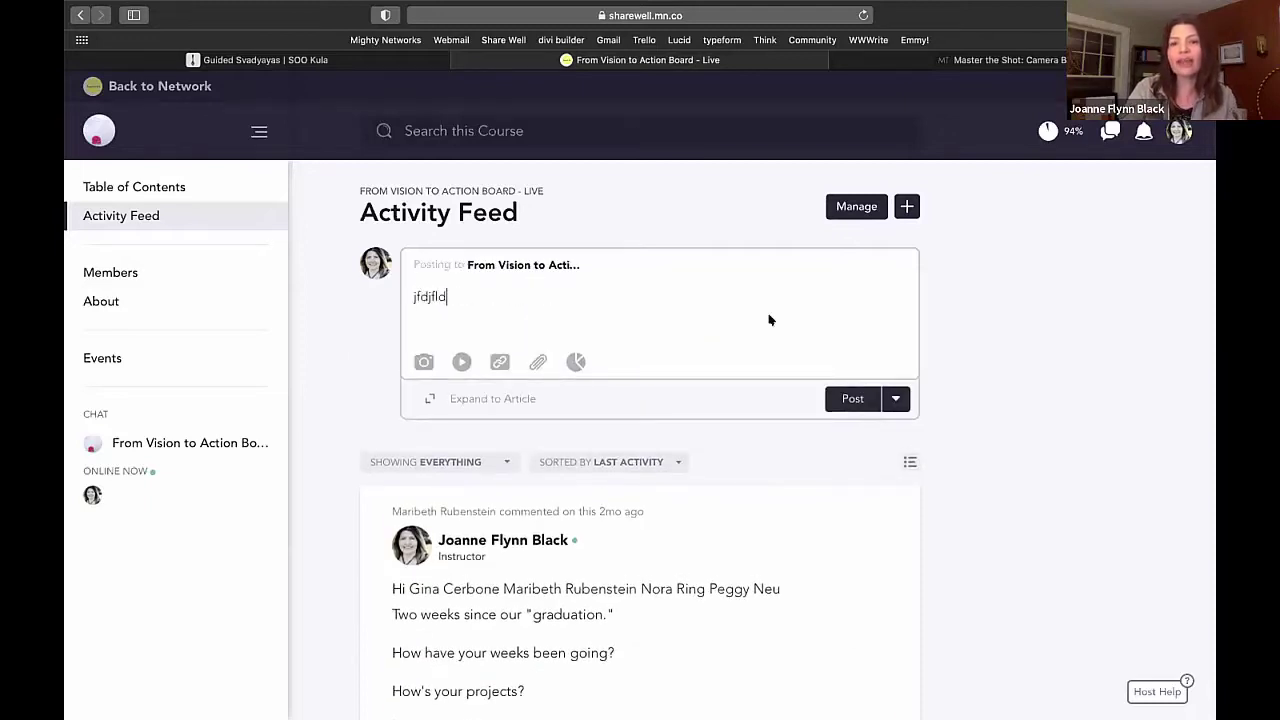
pyautogui.click(849, 397)
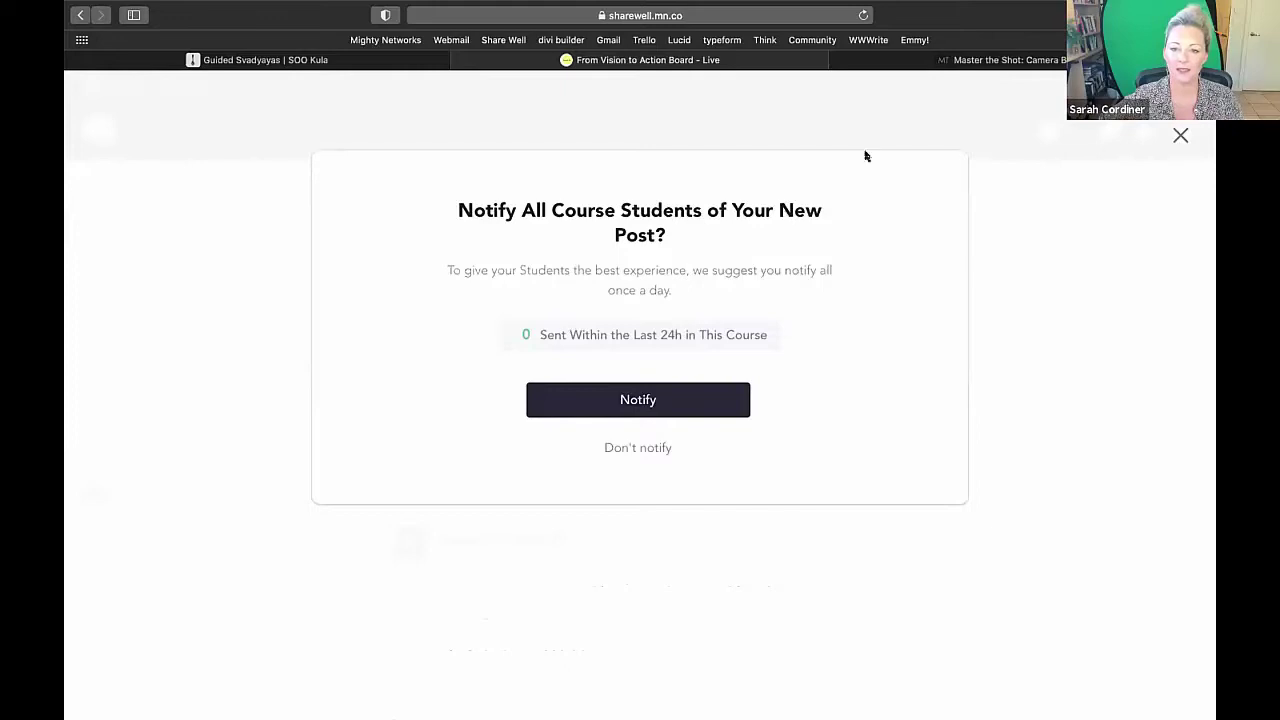
pyautogui.click(1181, 135)
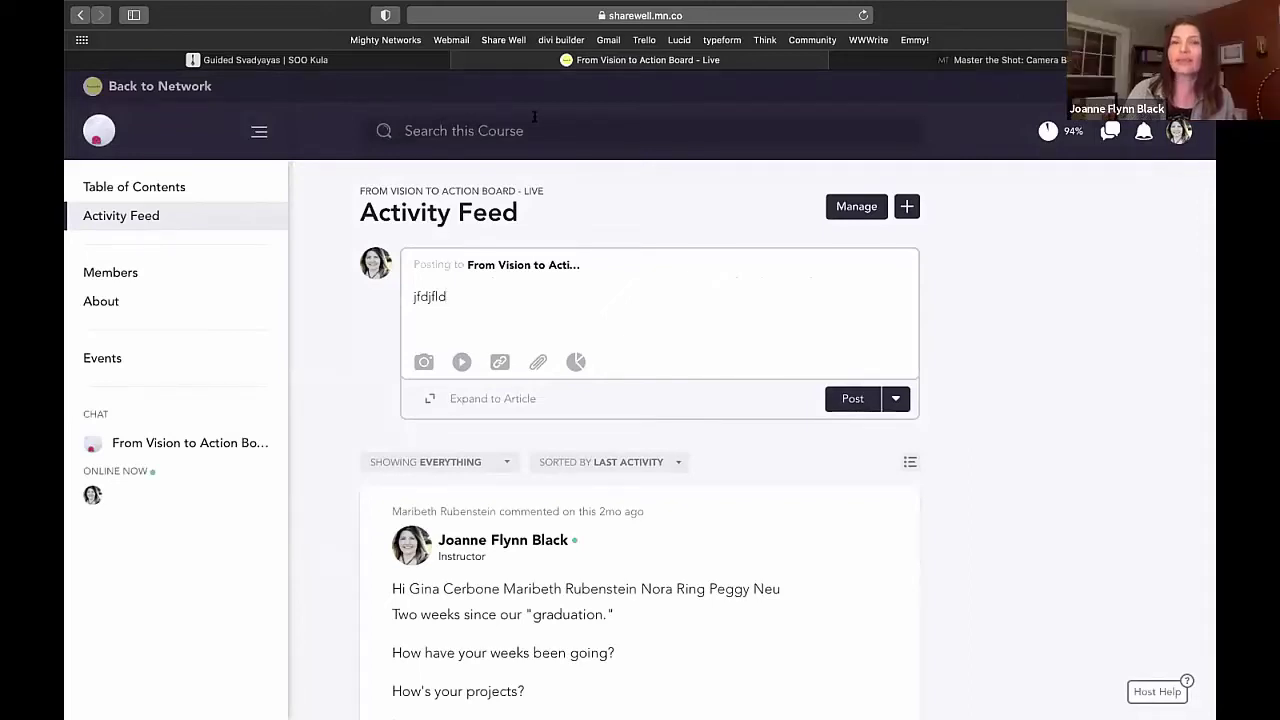
# - Leave the course for the launch b4 network, confirming to abandon the draft
pyautogui.click(185, 86)
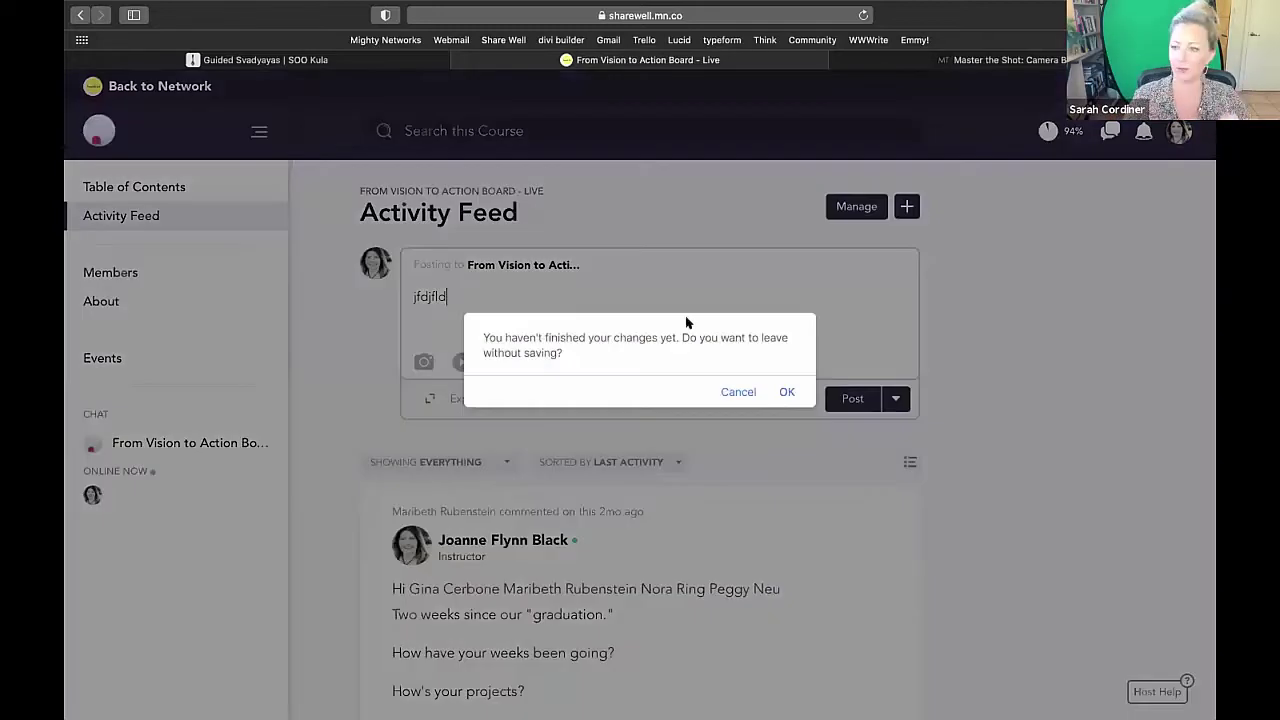
pyautogui.click(787, 391)
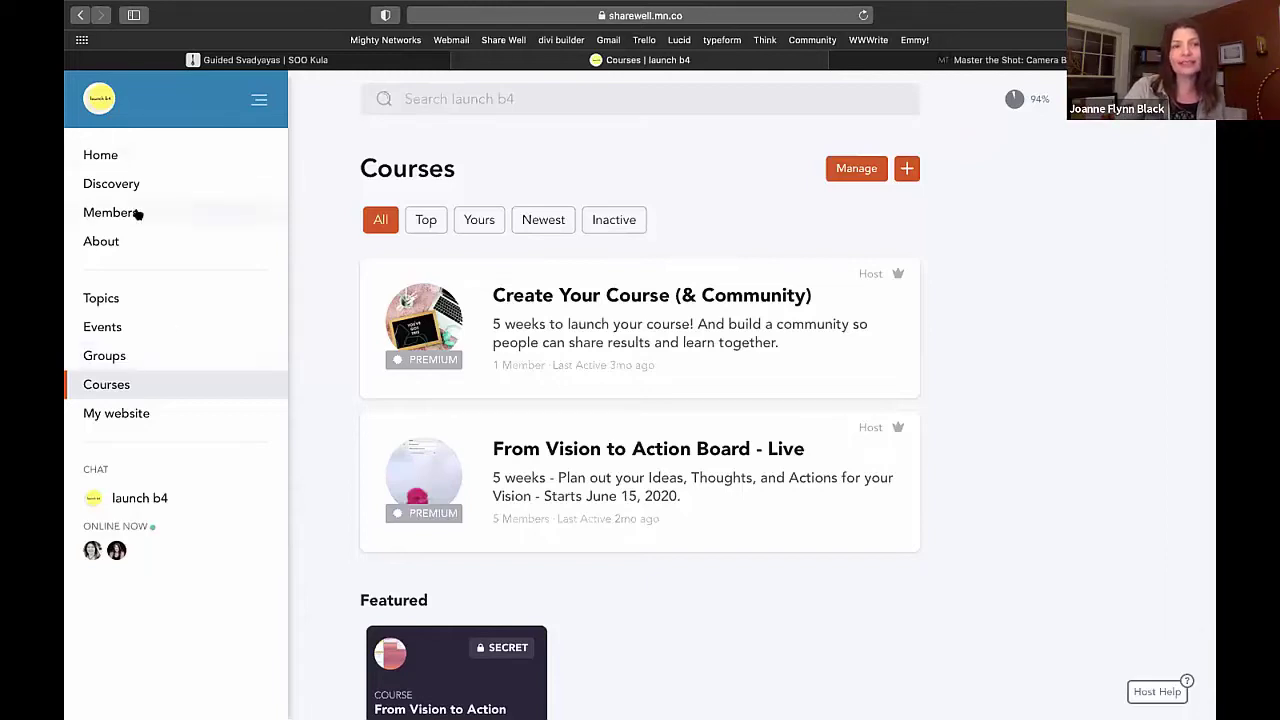
# - Open the launch b4 network's Groups page
pyautogui.click(134, 362)
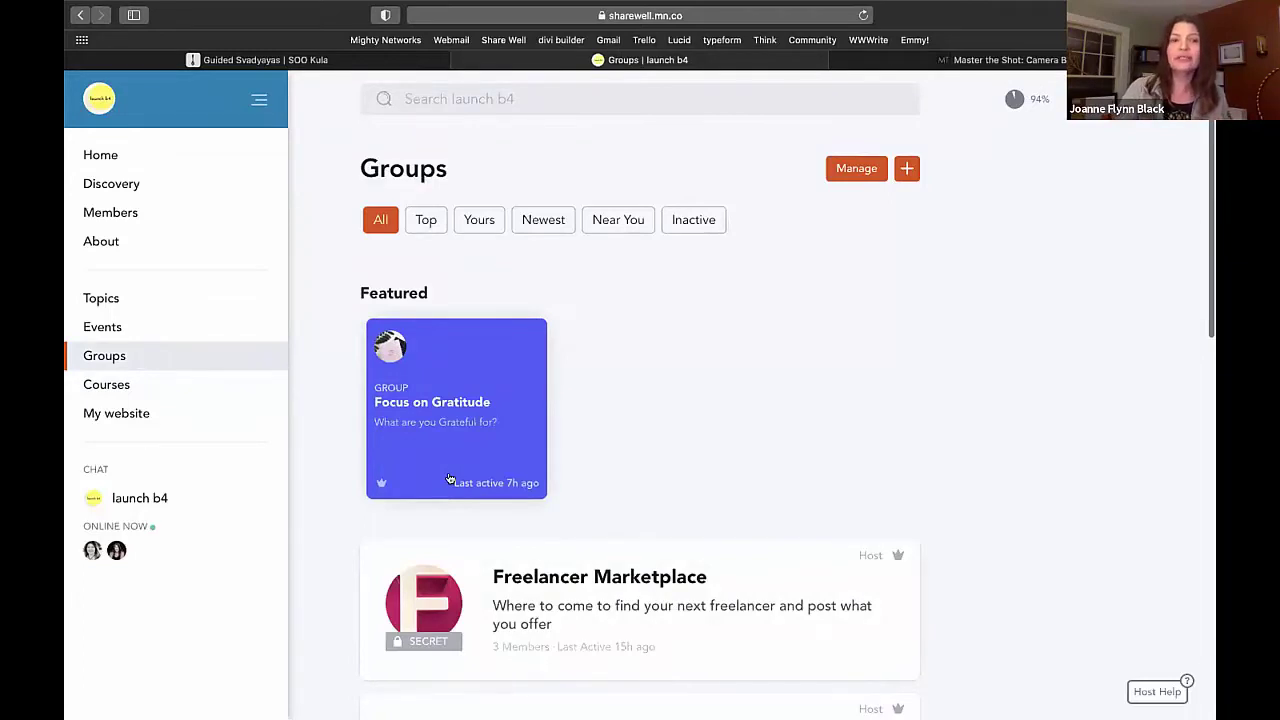
# - Scroll down the Groups list and open the Focus on Gratitude group
pyautogui.scroll(-5, 480, 520)
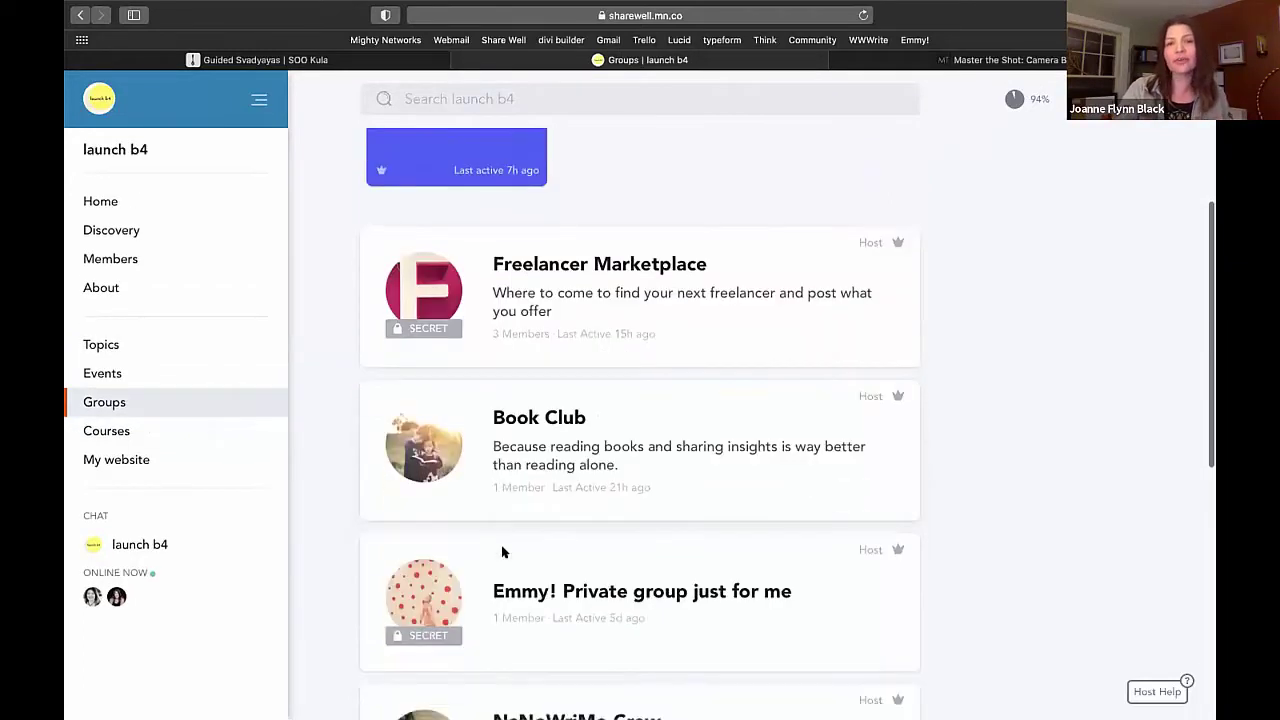
pyautogui.scroll(-5, 503, 552)
pyautogui.moveTo(623, 517)
pyautogui.scroll(-2, 600, 500)
pyautogui.click(598, 477)
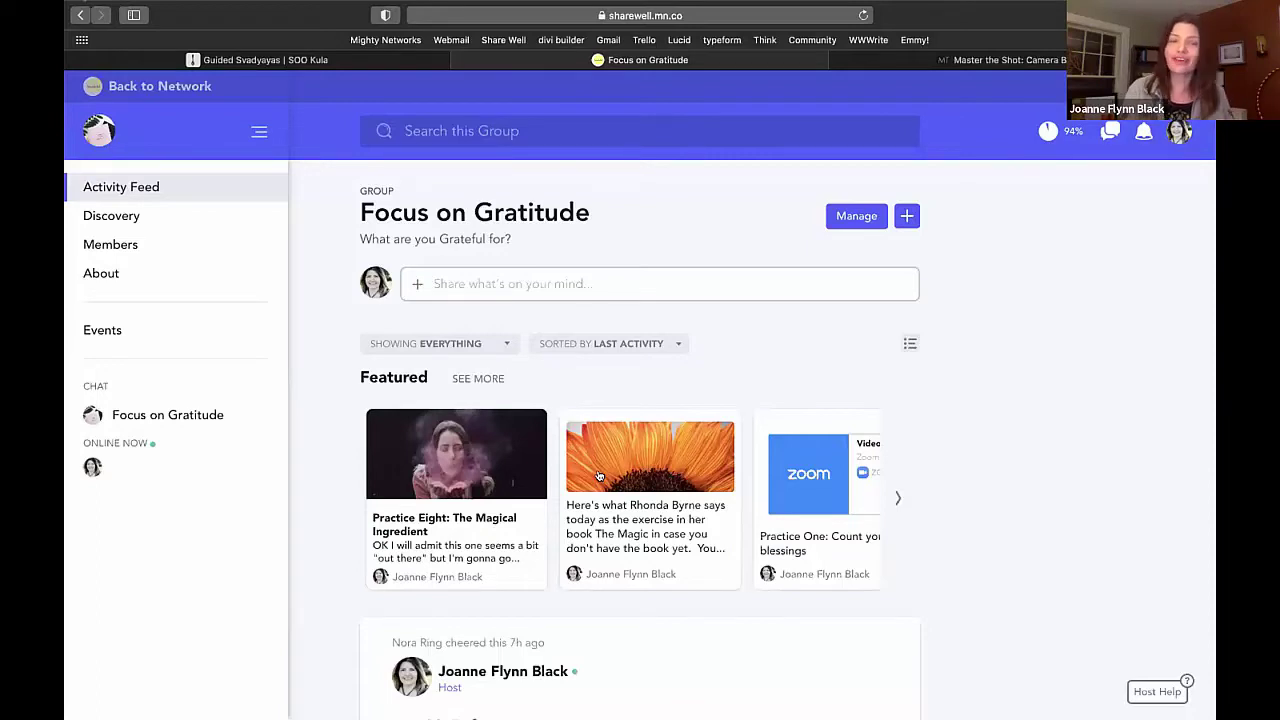
# - Browse the Focus on Gratitude daily practice posts, then return to the main network
pyautogui.scroll(-3, 602, 650)
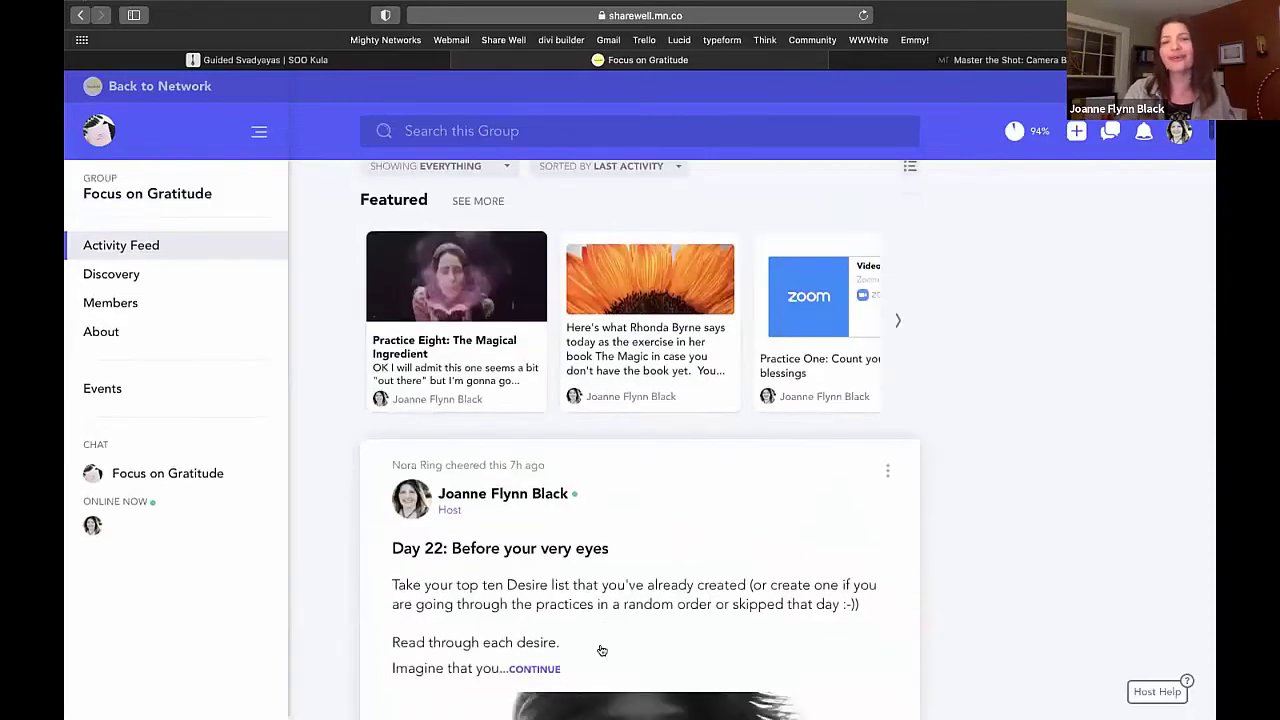
pyautogui.scroll(-4, 602, 650)
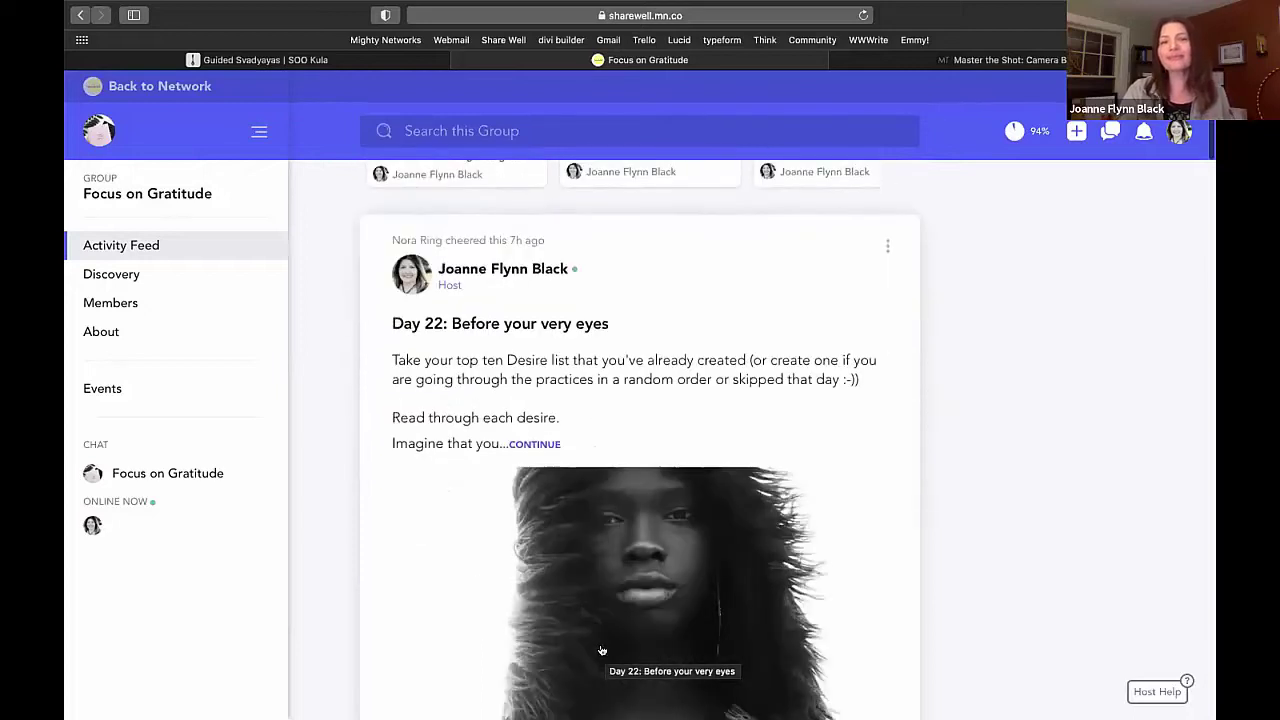
pyautogui.scroll(-2, 602, 650)
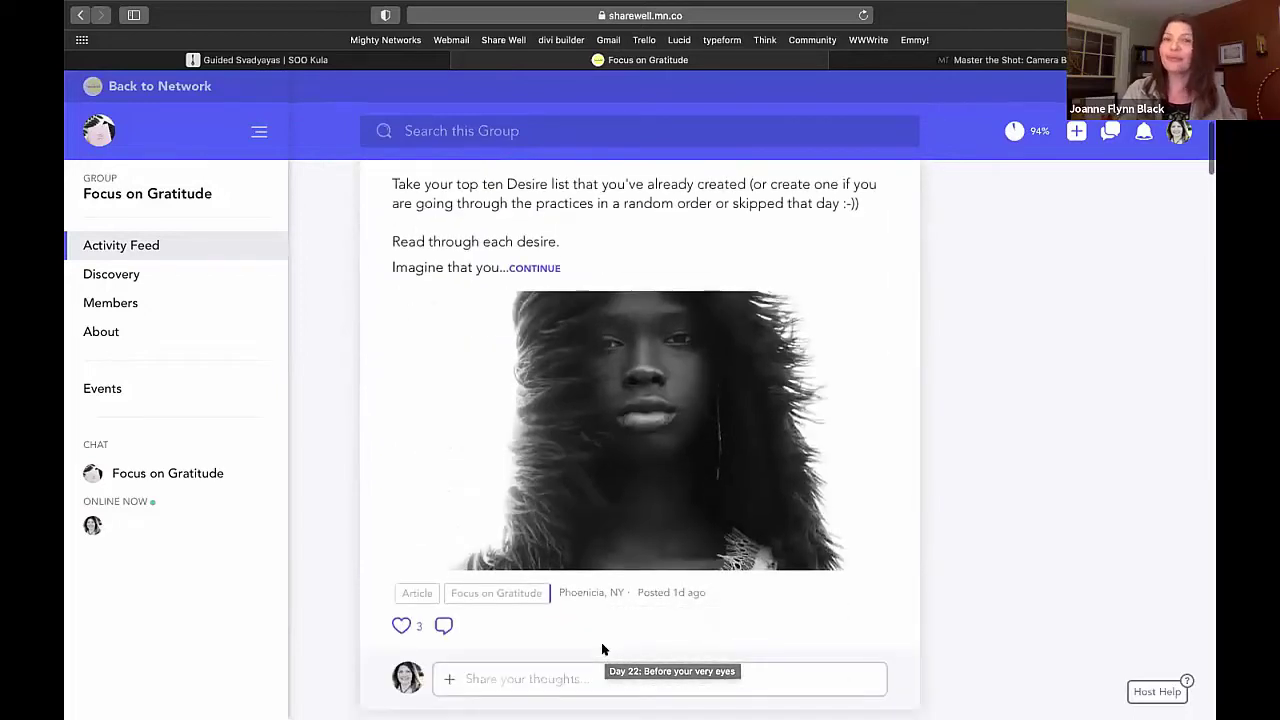
pyautogui.scroll(-5, 602, 650)
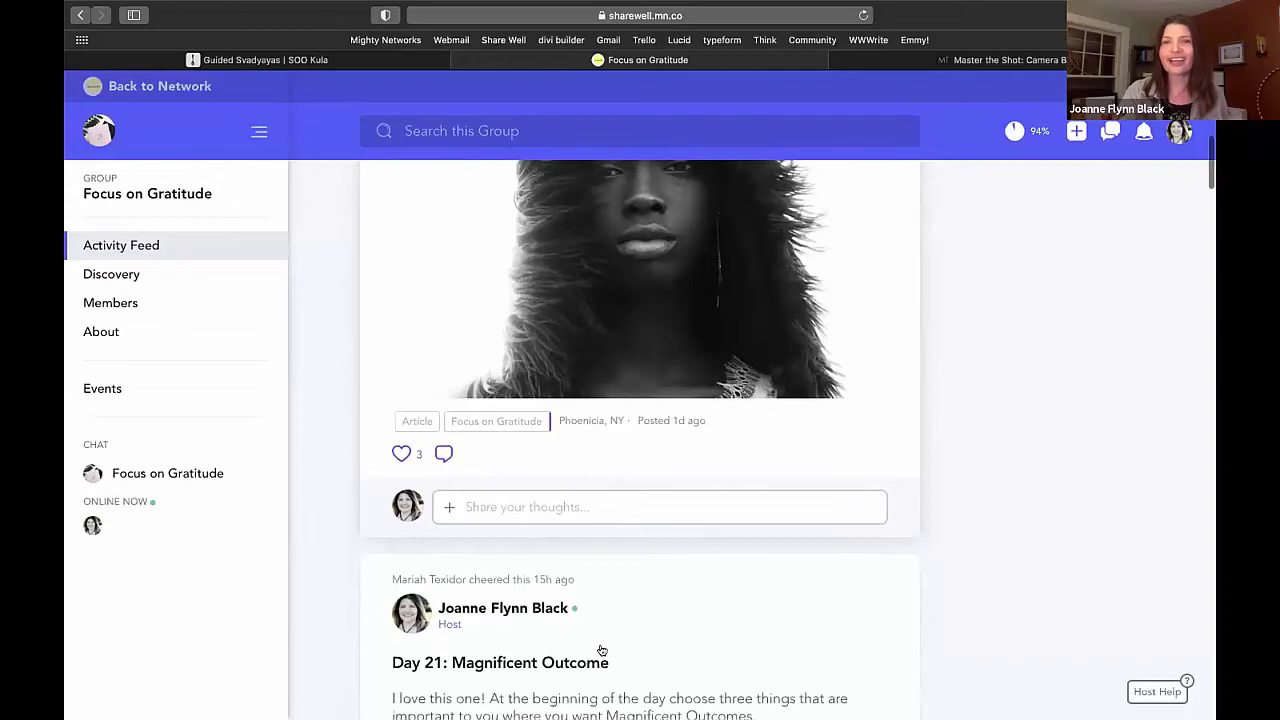
pyautogui.scroll(-3, 602, 651)
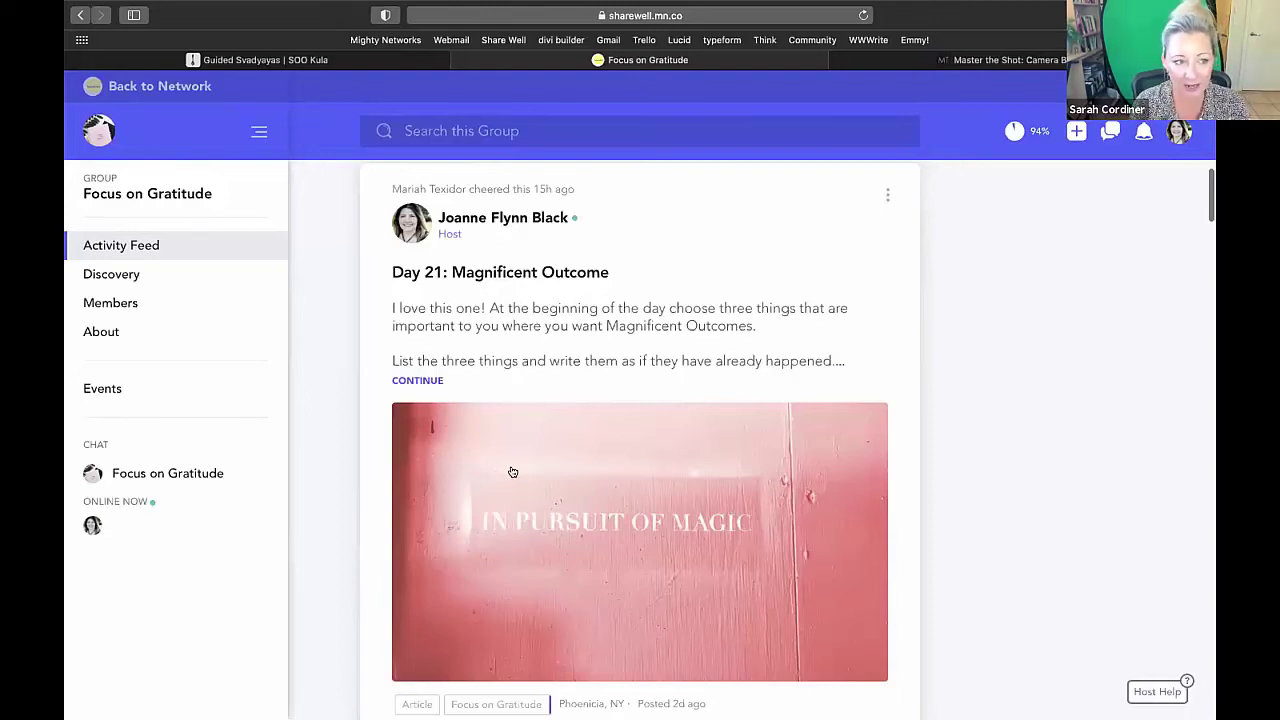
pyautogui.click(158, 87)
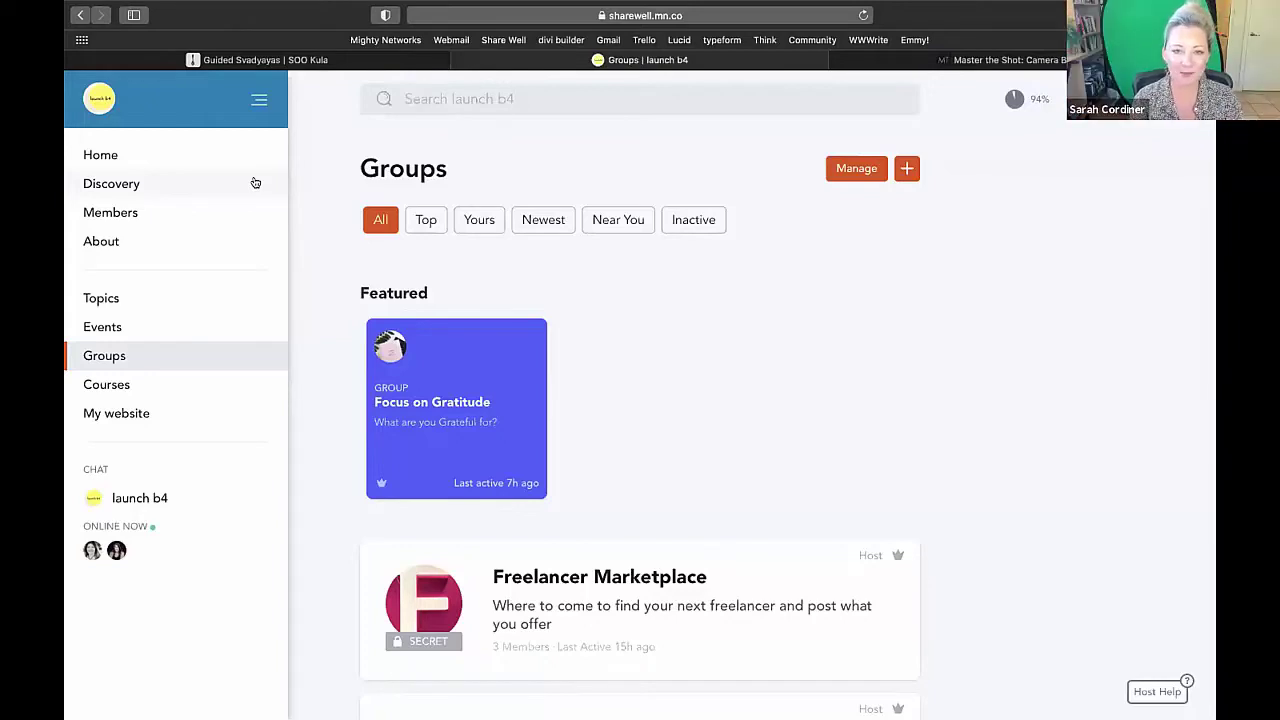
pyautogui.click(100, 100)
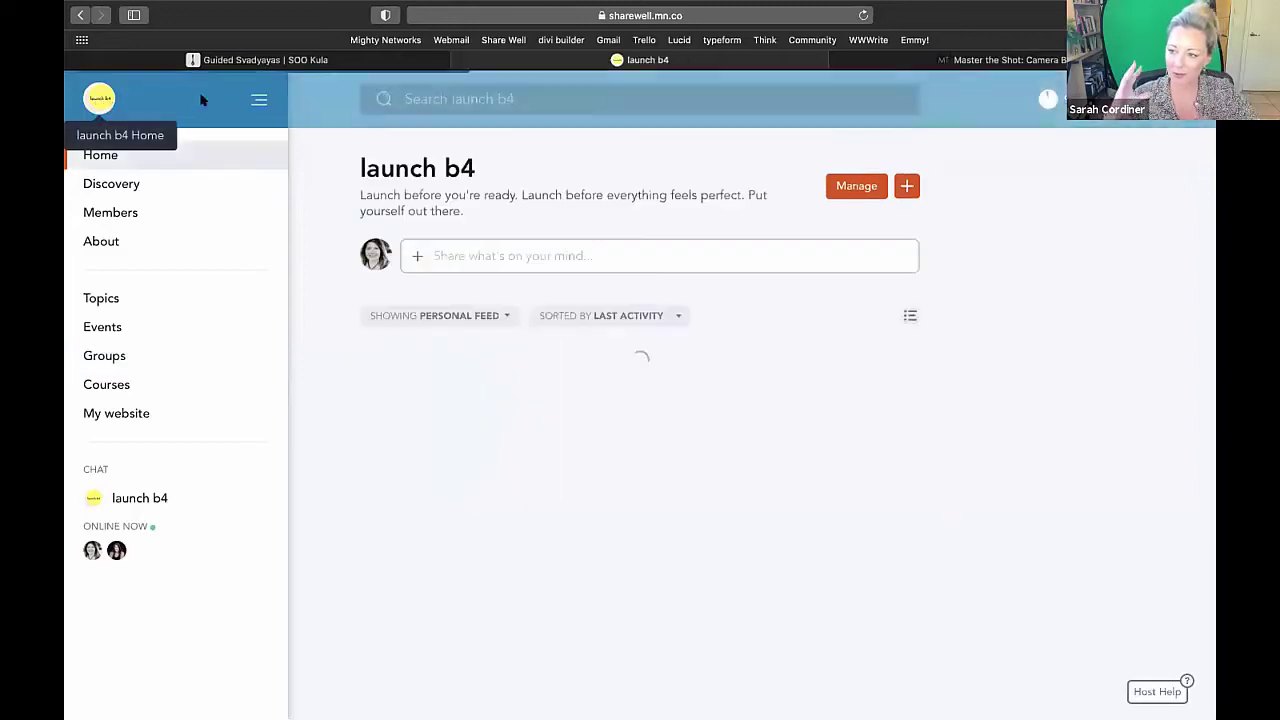
pyautogui.scroll(-2, 363, 279)
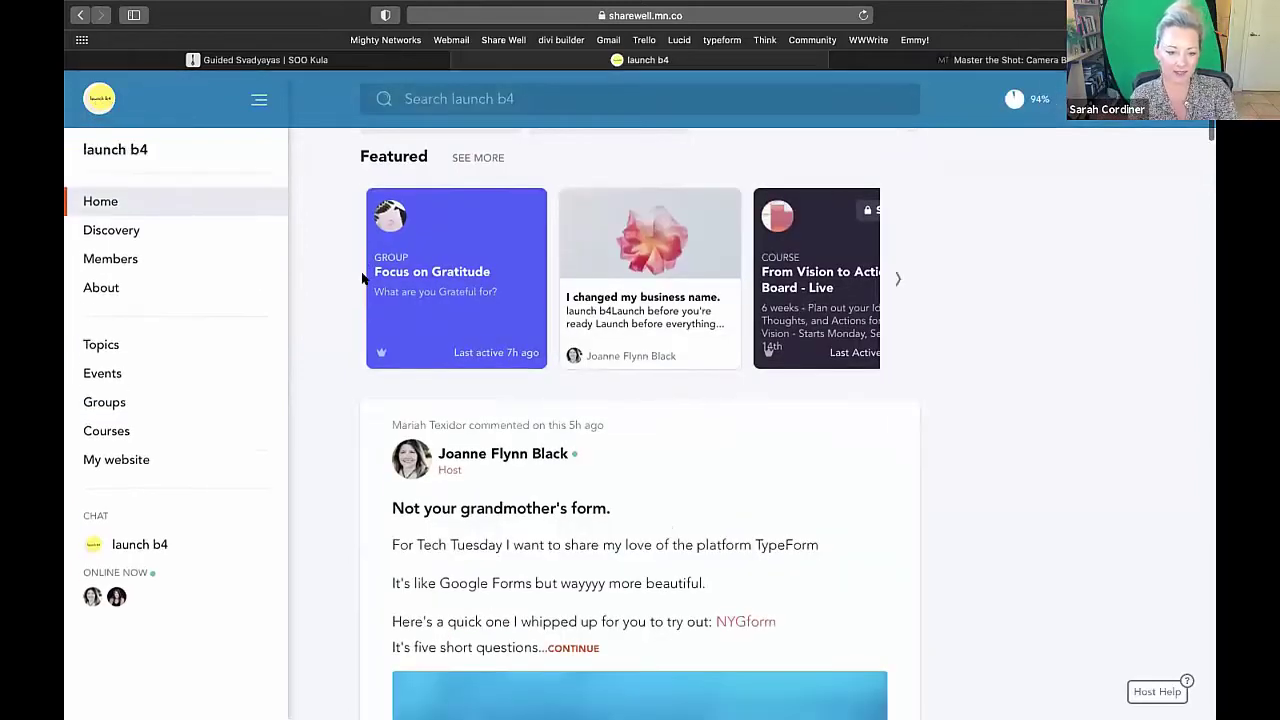
pyautogui.scroll(-3, 363, 279)
pyautogui.scroll(-4, 363, 279)
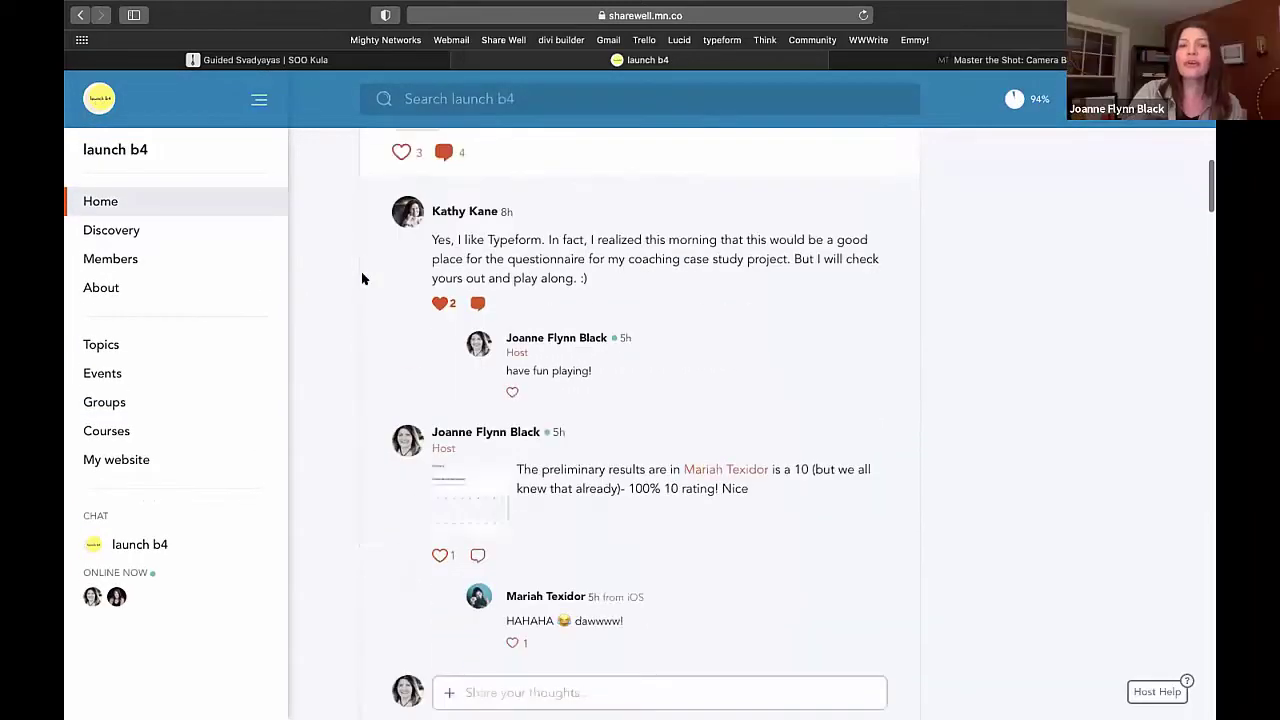
pyautogui.scroll(6, 363, 279)
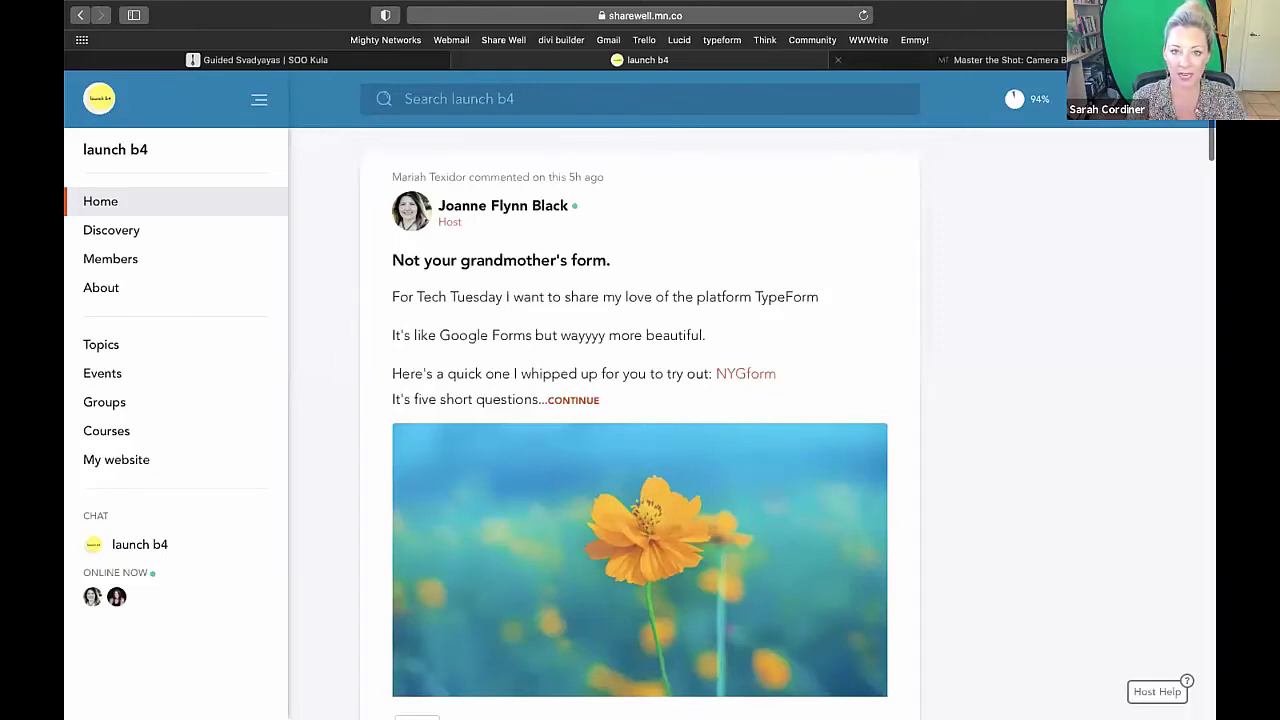
pyautogui.moveTo(1005, 60)
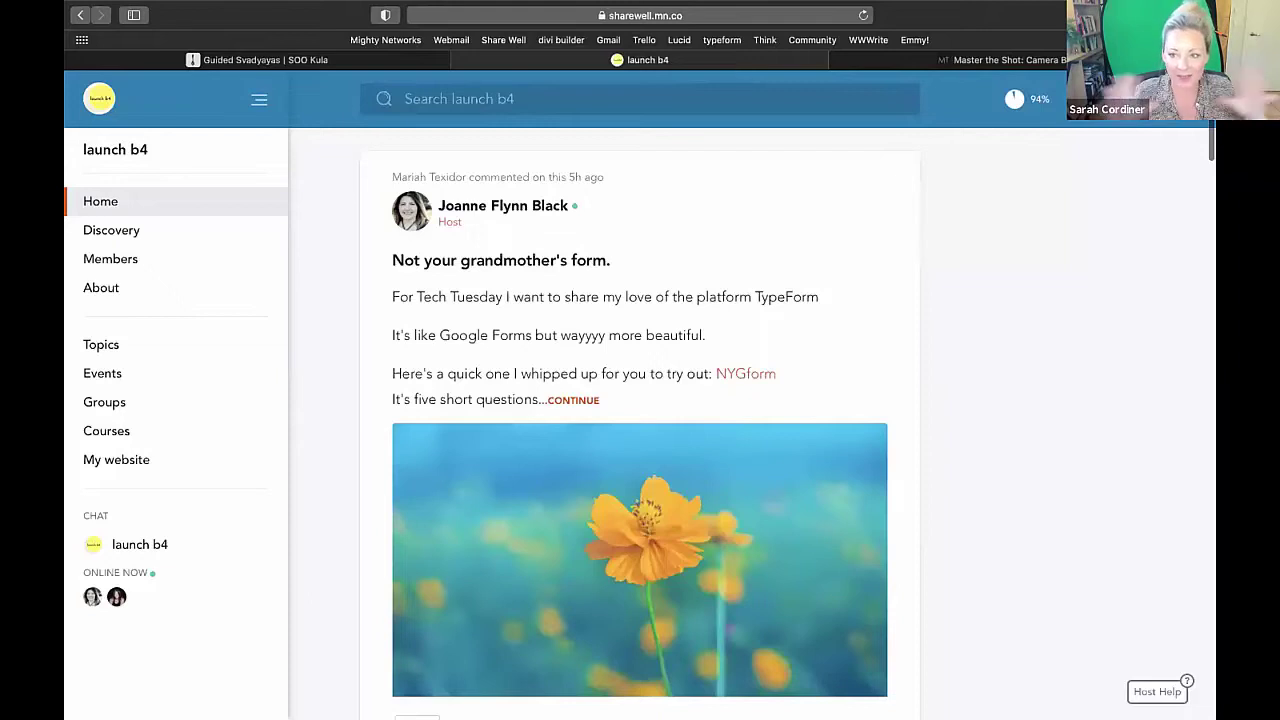
# - In Master the Shot, preview the Week 3 Workbook, then open Live Session: Going Manual II
pyautogui.click(1000, 60)
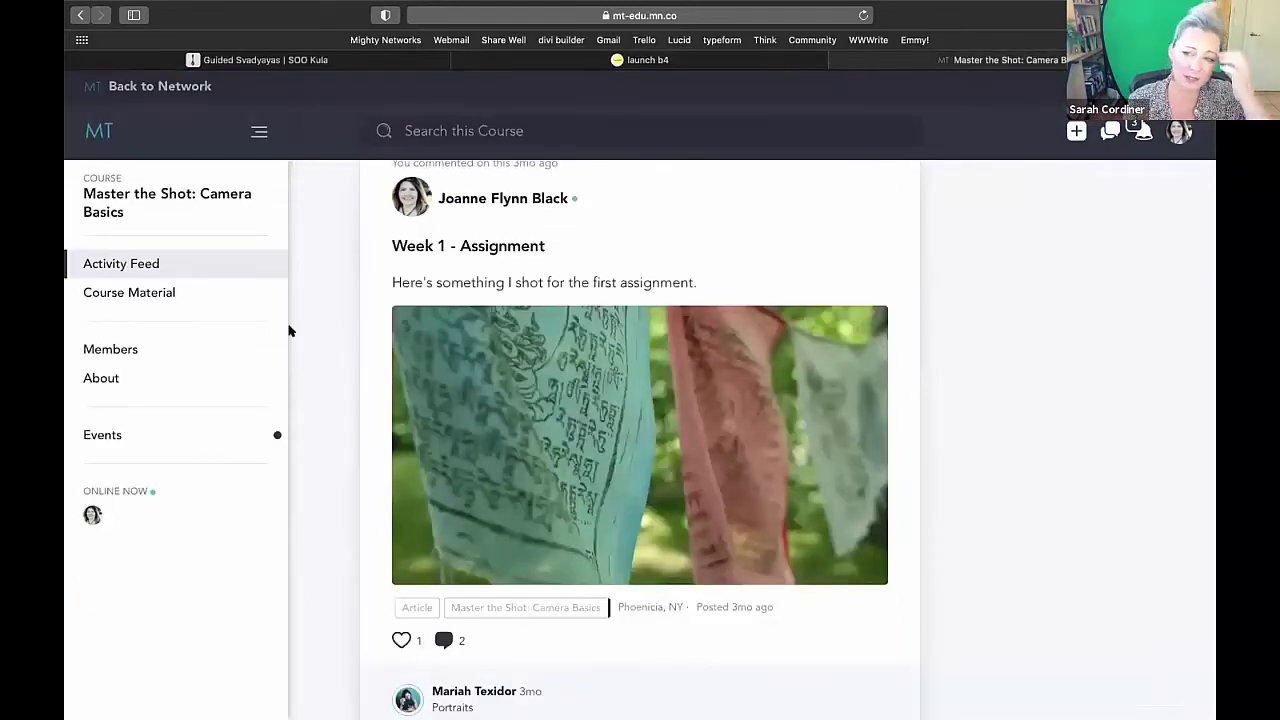
pyautogui.click(192, 293)
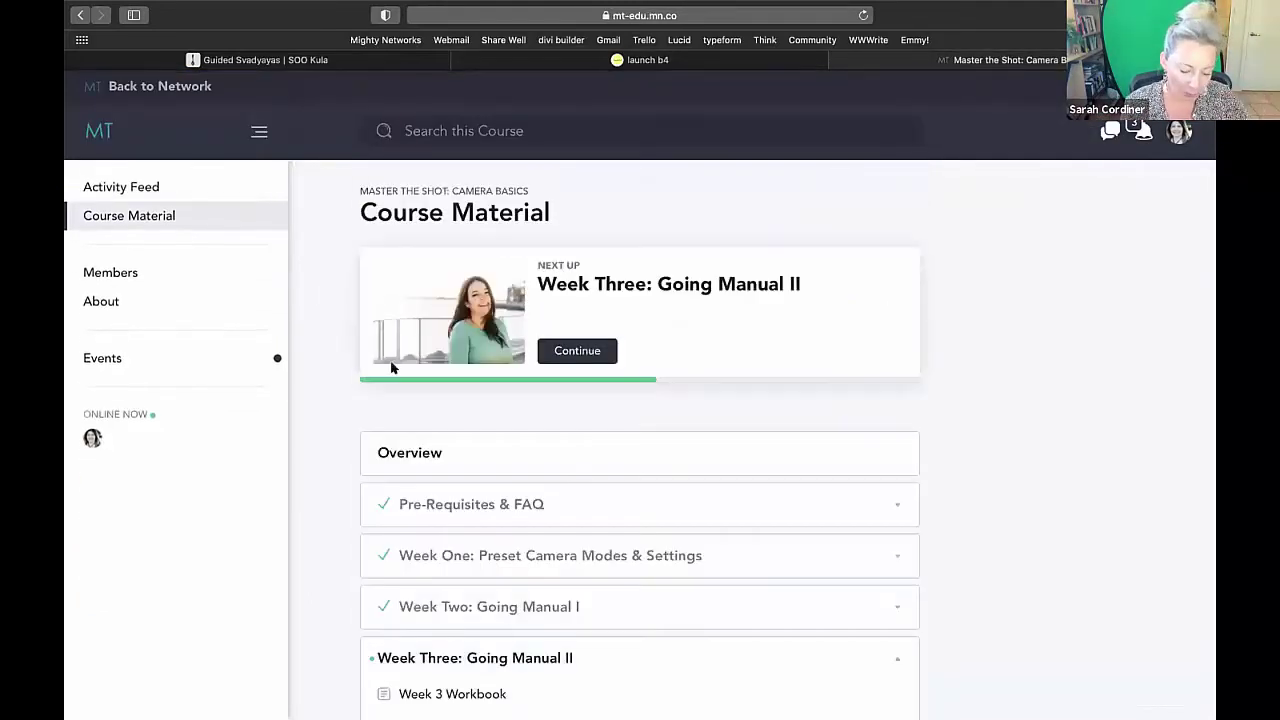
pyautogui.scroll(-3, 391, 368)
pyautogui.click(462, 561)
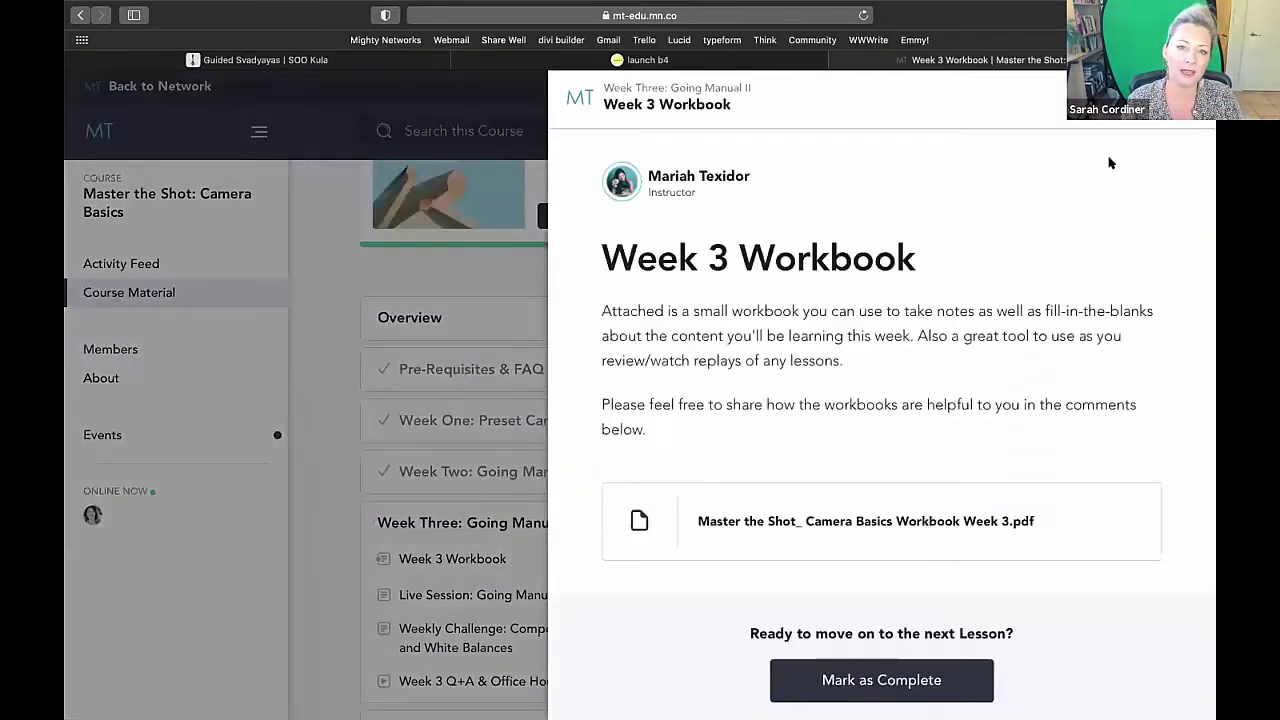
pyautogui.press('Escape')
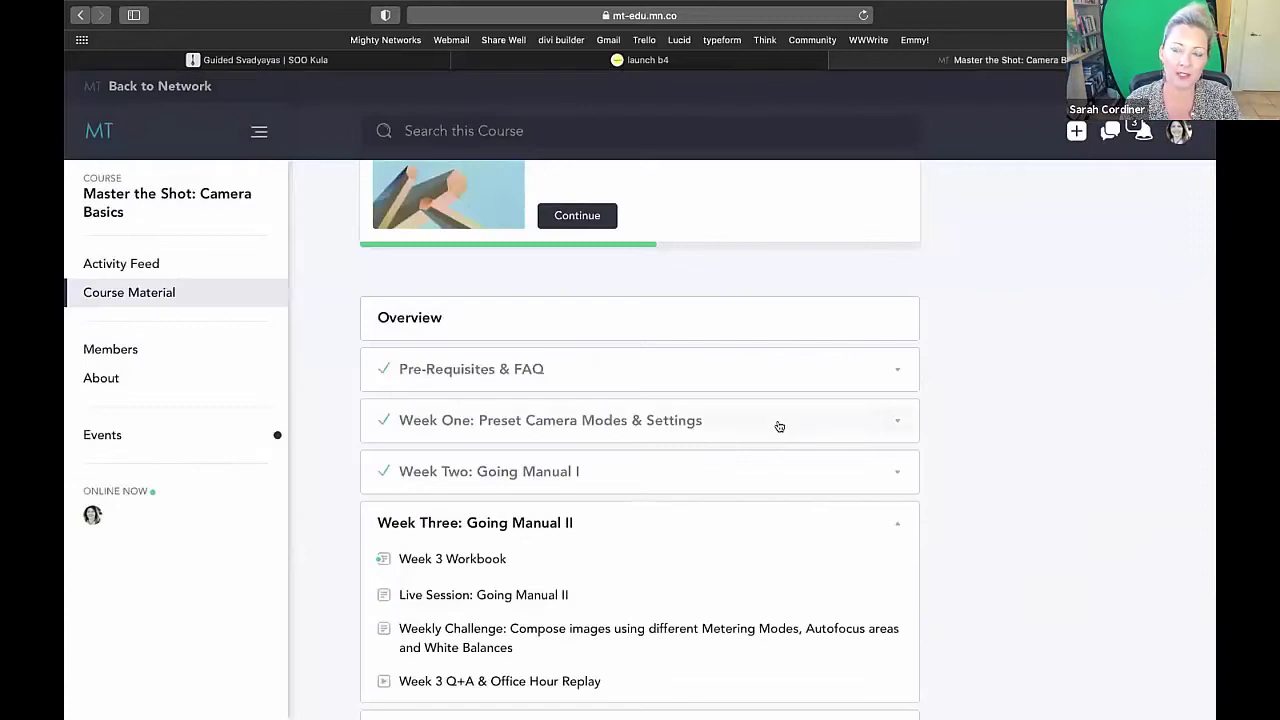
pyautogui.click(524, 594)
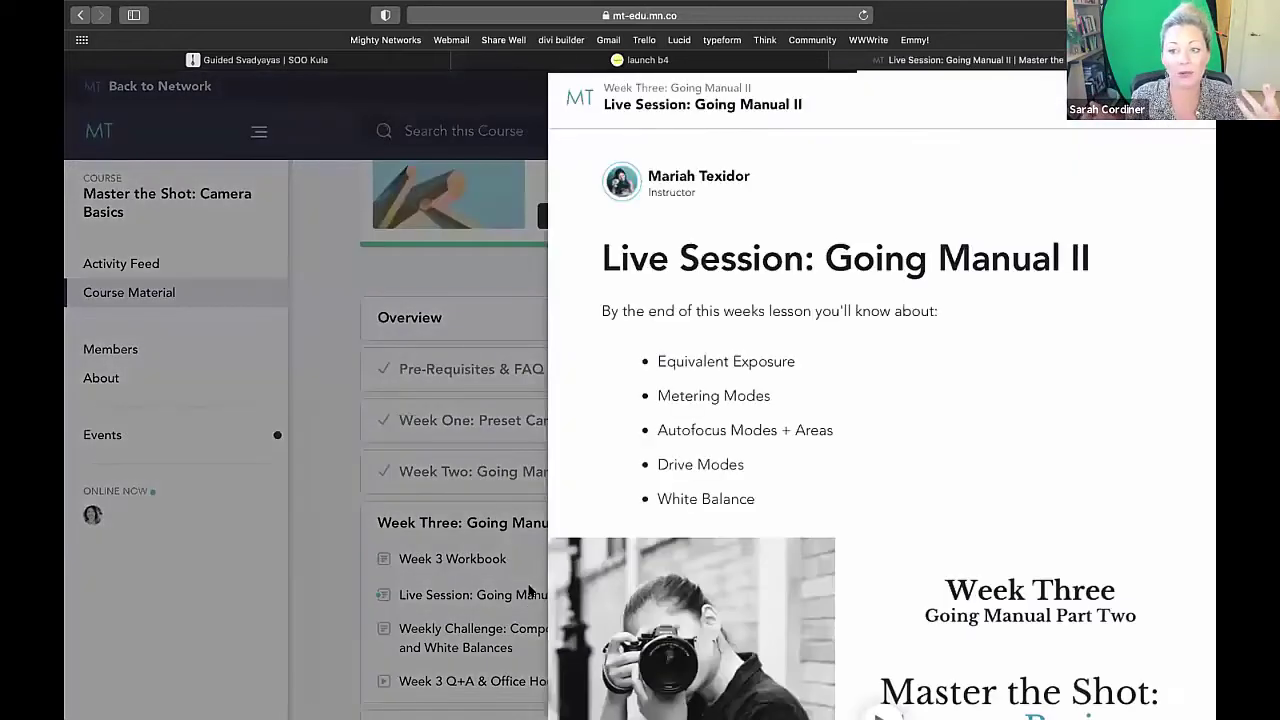
pyautogui.scroll(-2, 740, 610)
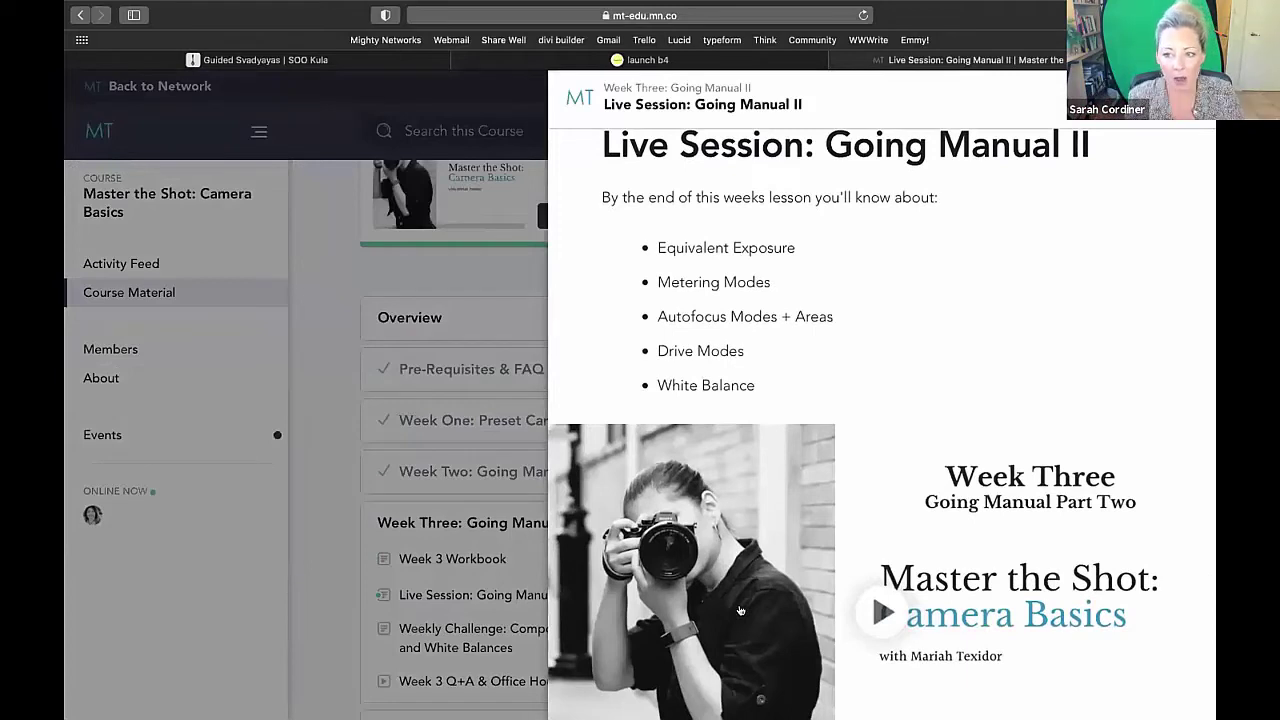
pyautogui.scroll(-1, 740, 610)
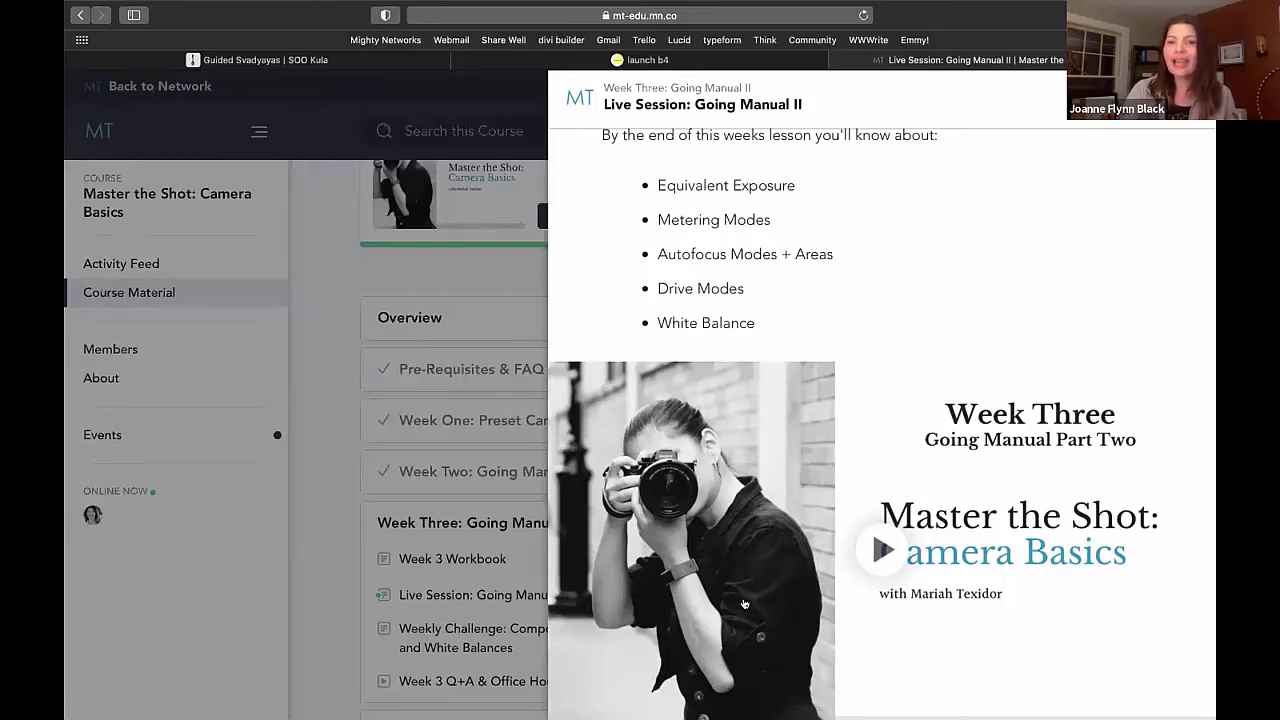
pyautogui.scroll(-5, 881, 582)
pyautogui.scroll(-2, 881, 582)
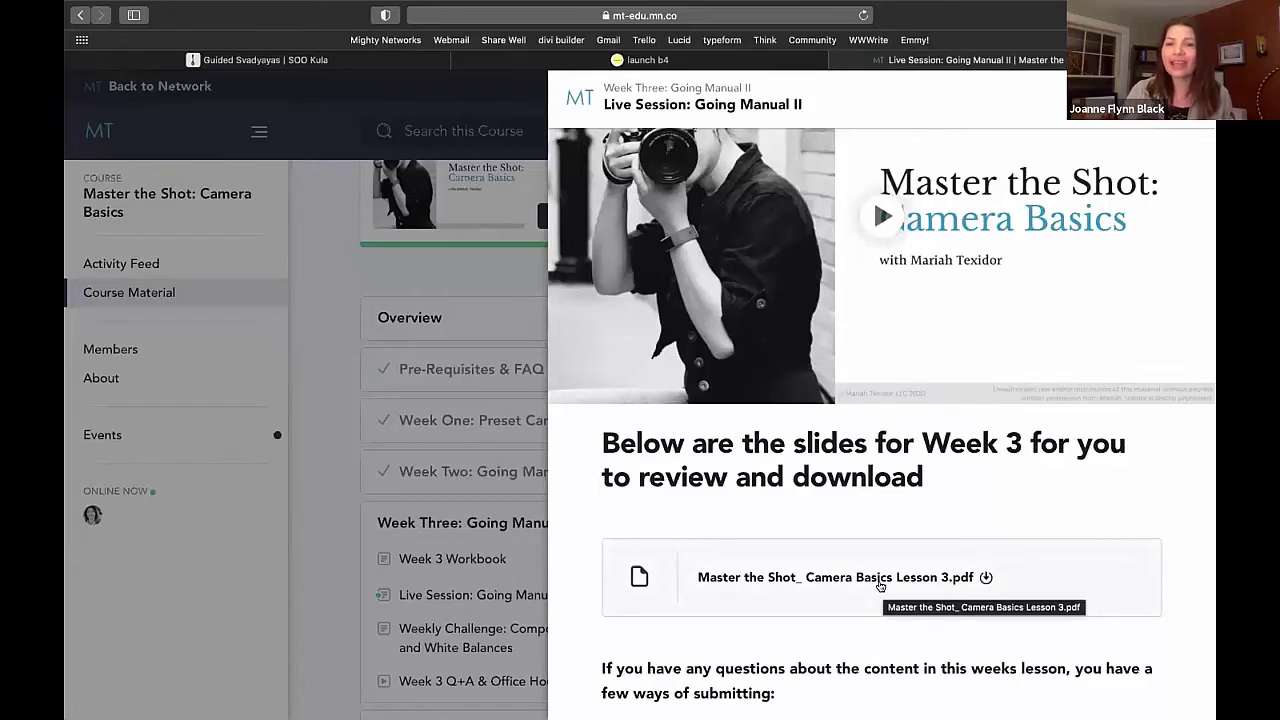
pyautogui.scroll(-3, 880, 585)
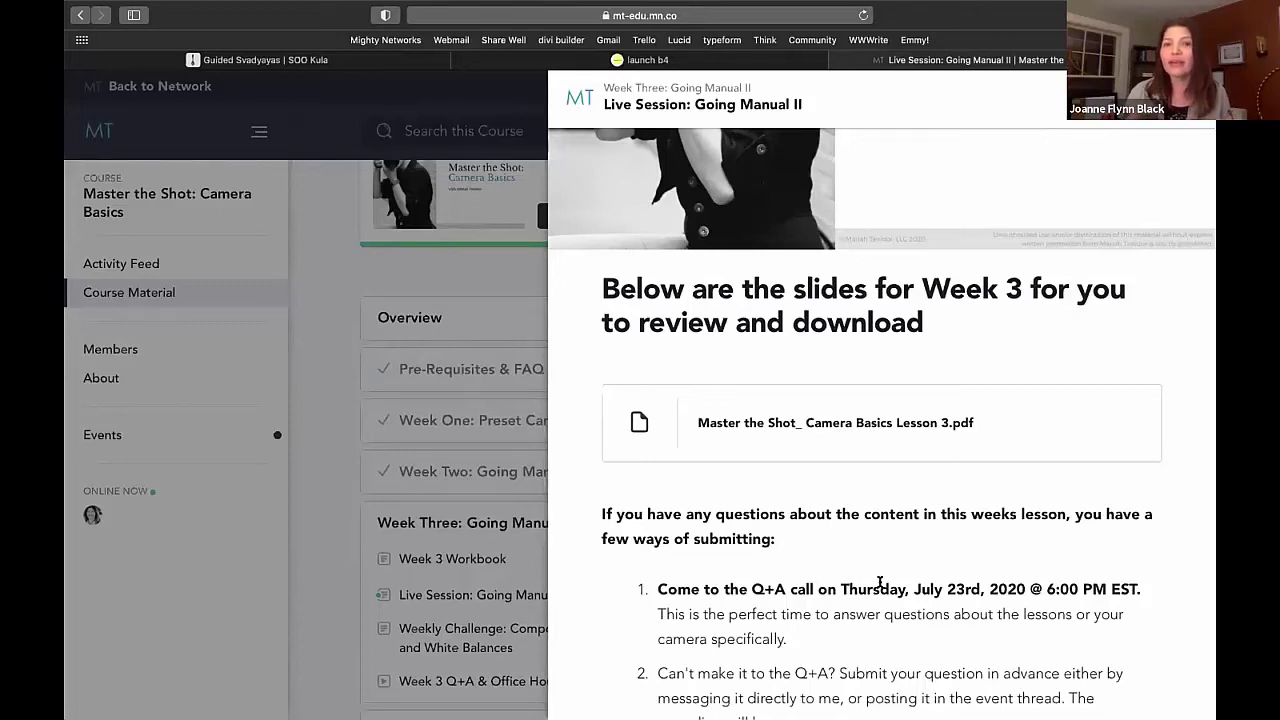
pyautogui.scroll(5, 880, 583)
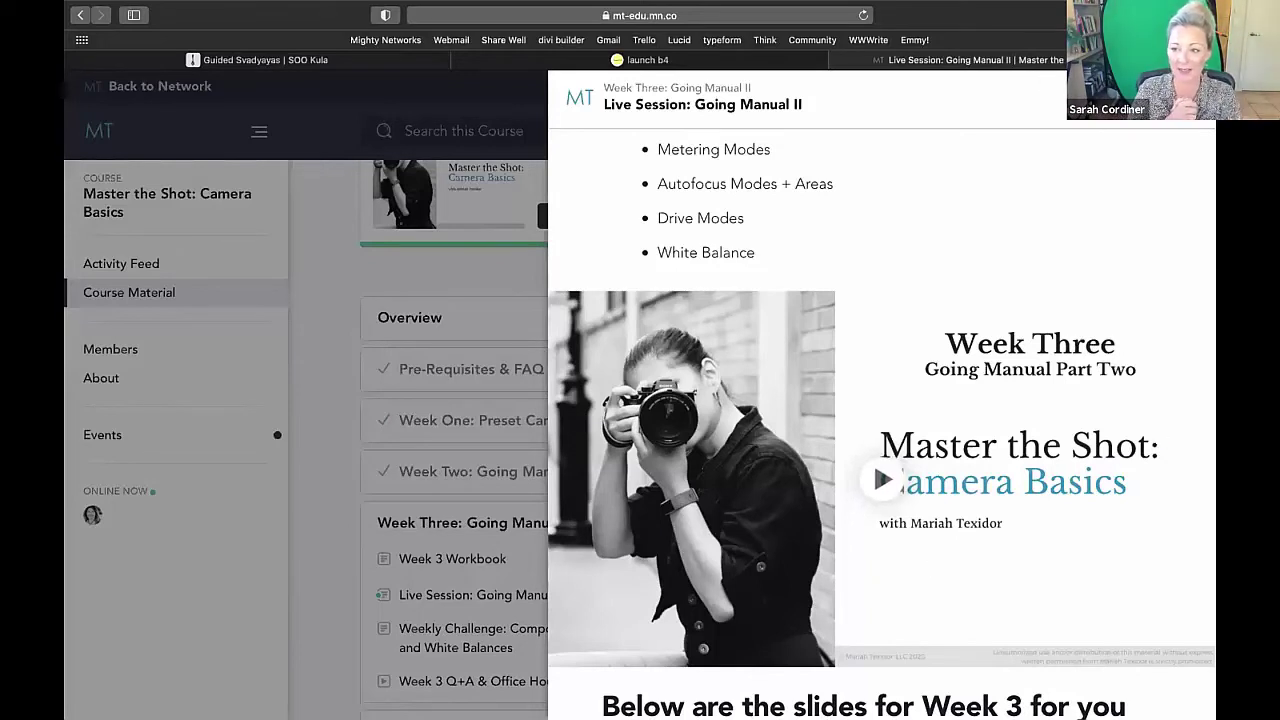
pyautogui.moveTo(740, 6)
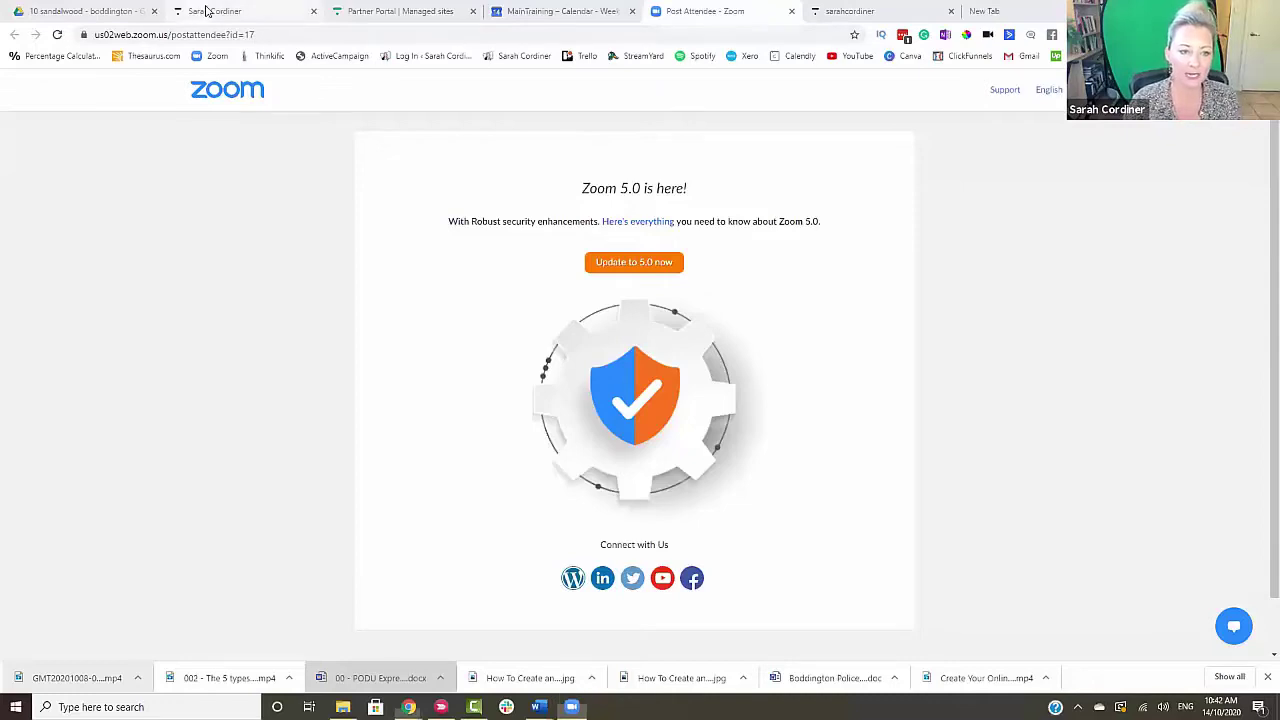
# - Switch to Thinkific and open the sarahcordiner site's admin dashboard
pyautogui.click(212, 11)
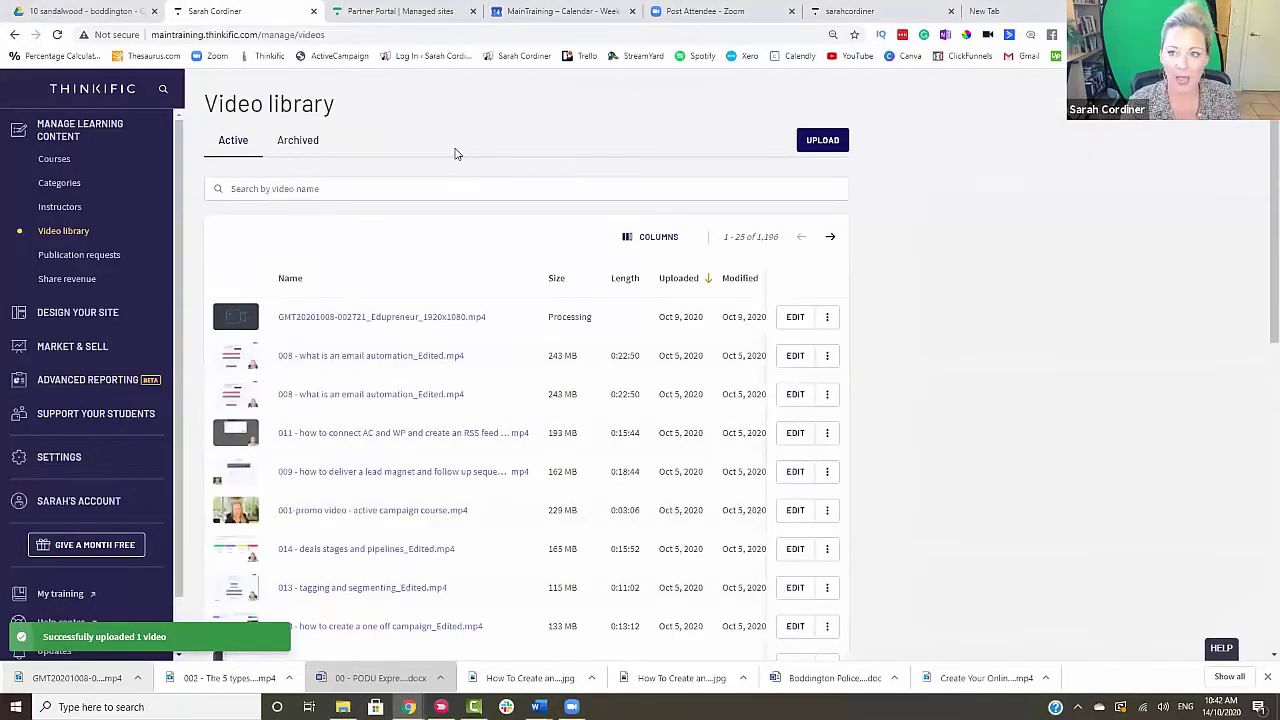
pyautogui.click(870, 11)
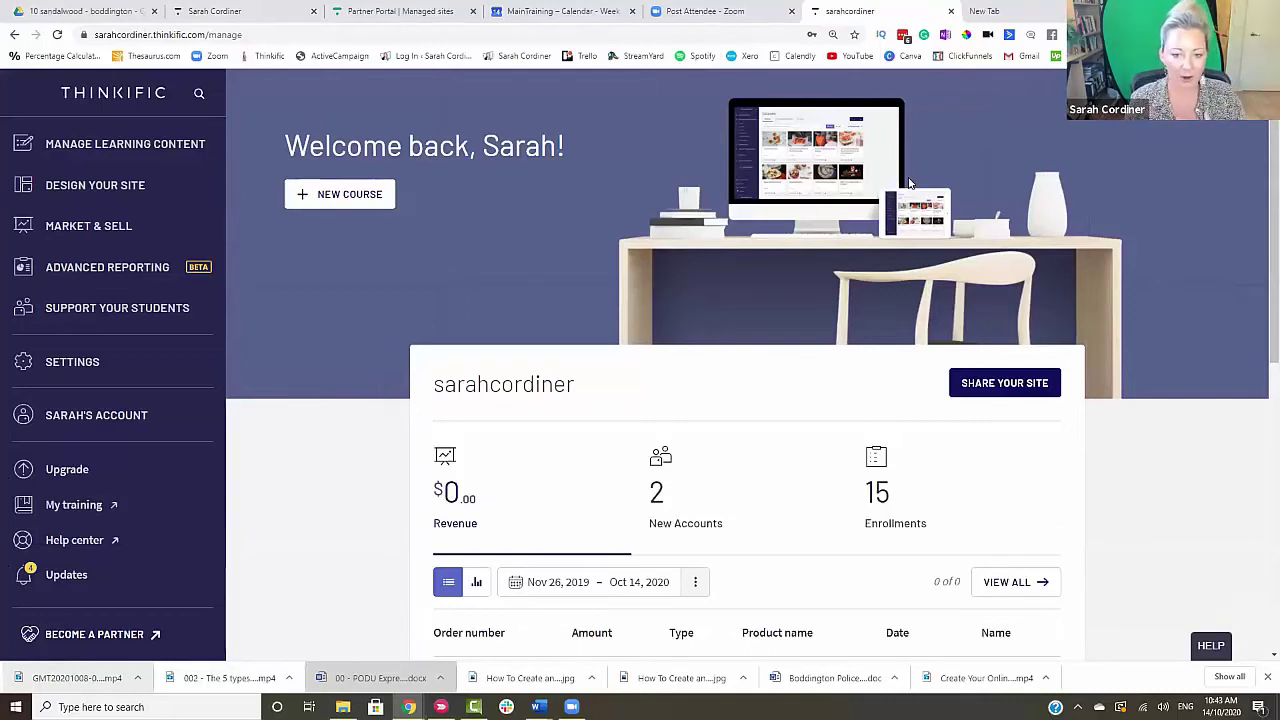
# - Select the site's web address, then open Courses under Manage Learning Content
pyautogui.scroll(-3, 714, 449)
pyautogui.scroll(3, 714, 449)
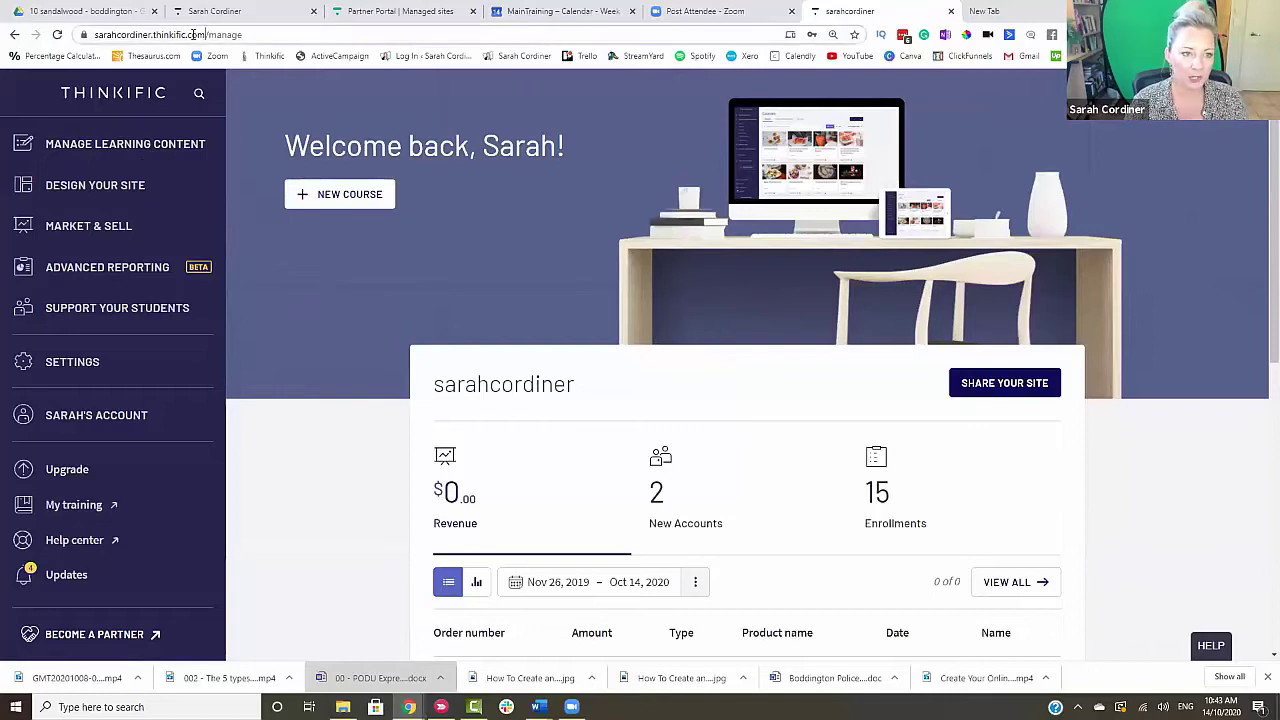
pyautogui.moveTo(206, 34); pyautogui.dragTo(91, 34)
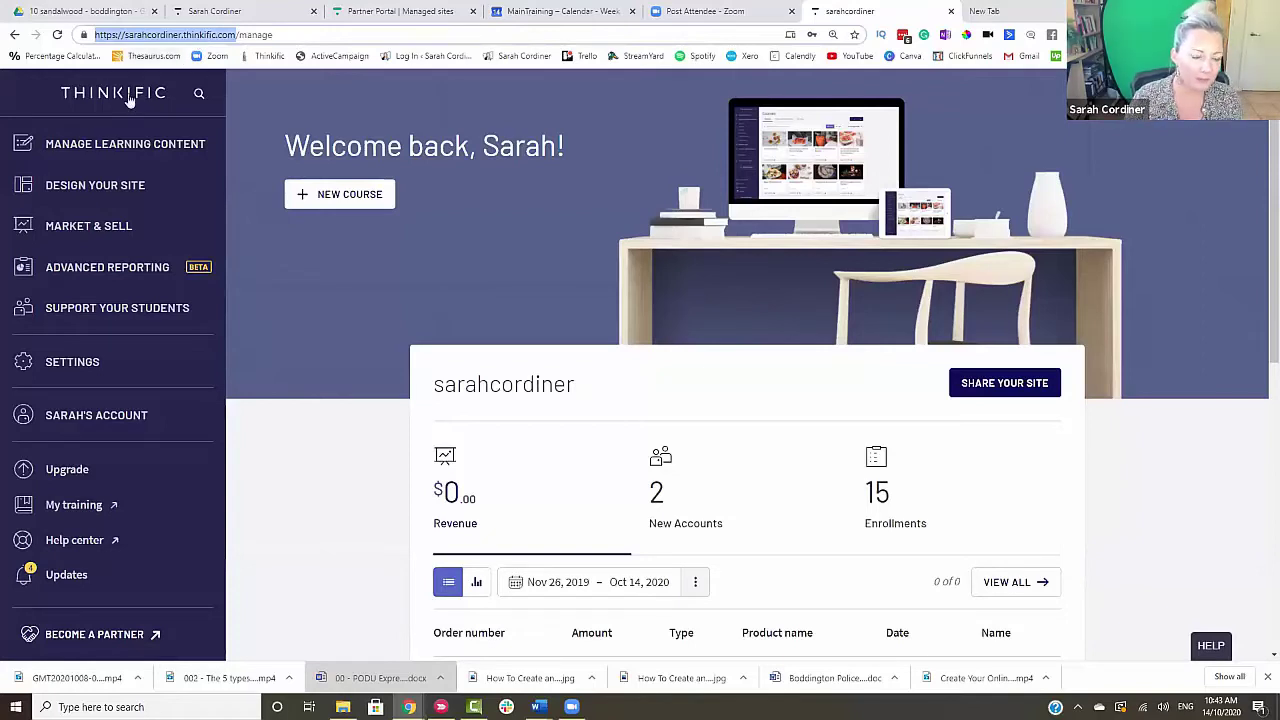
pyautogui.click(96, 148)
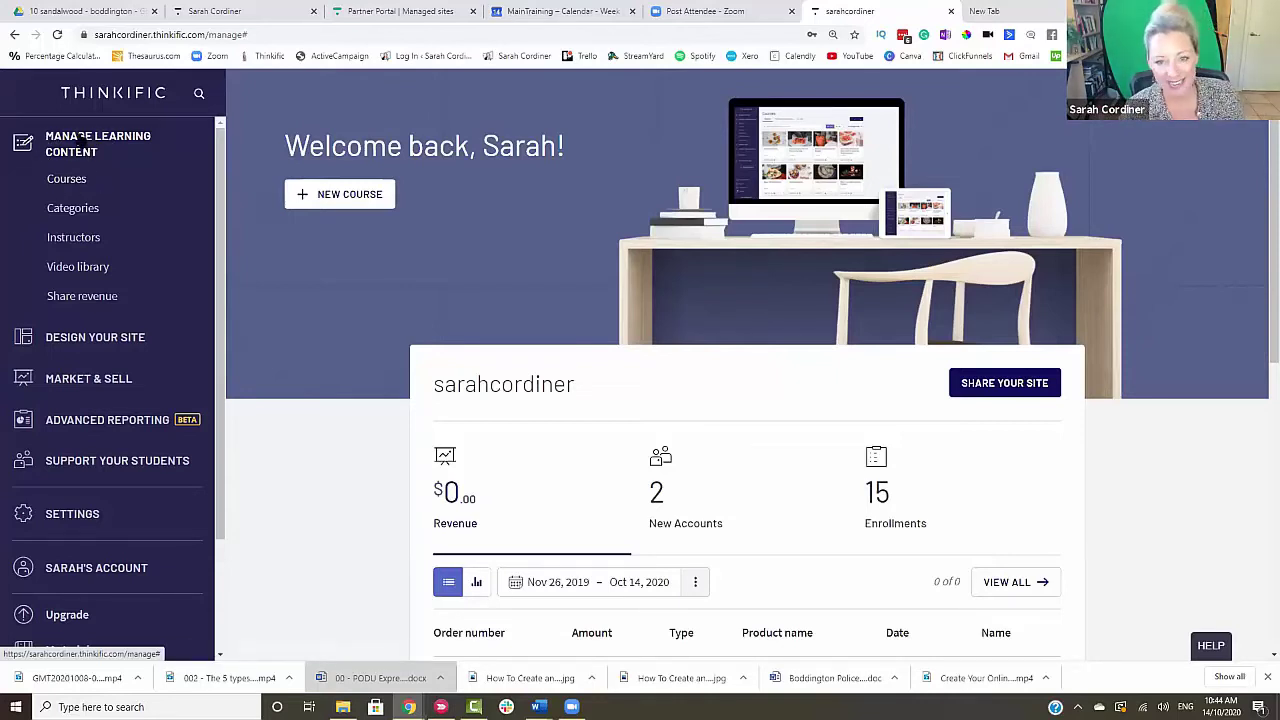
pyautogui.click(76, 184)
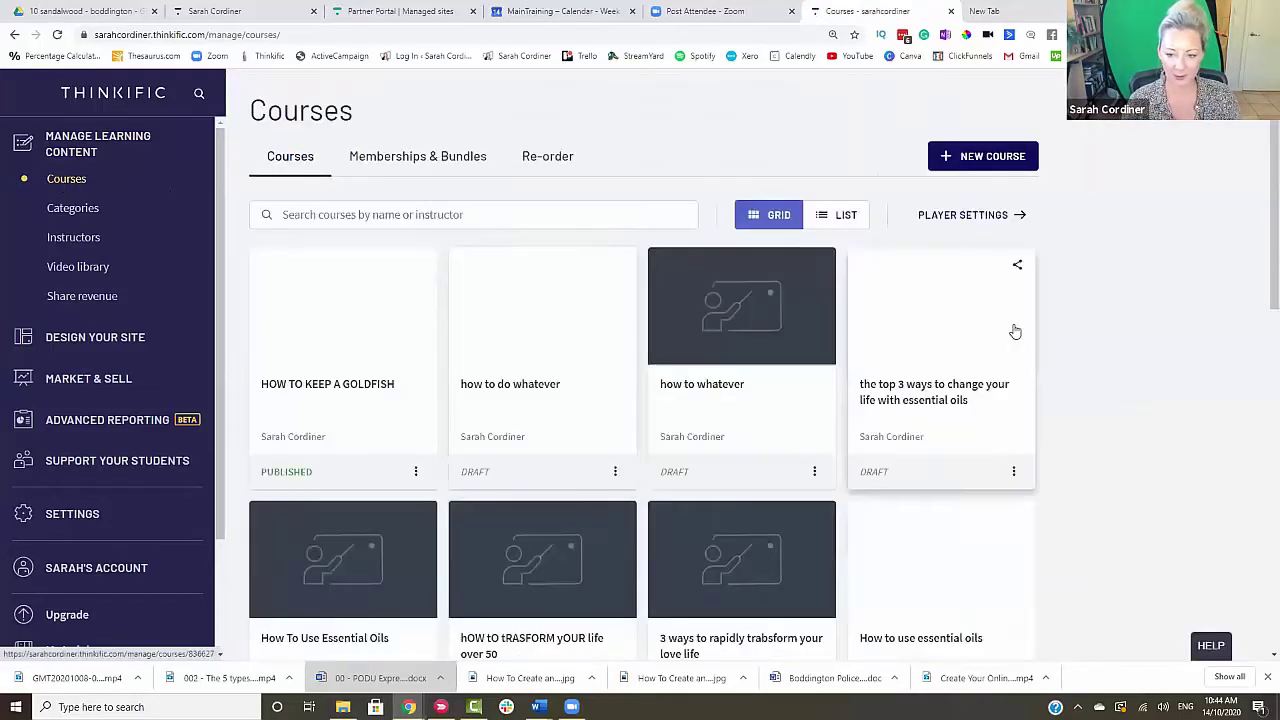
# - Create a new blank-template course named 'how to launch a course'
pyautogui.scroll(-2, 1011, 332)
pyautogui.scroll(2, 640, 349)
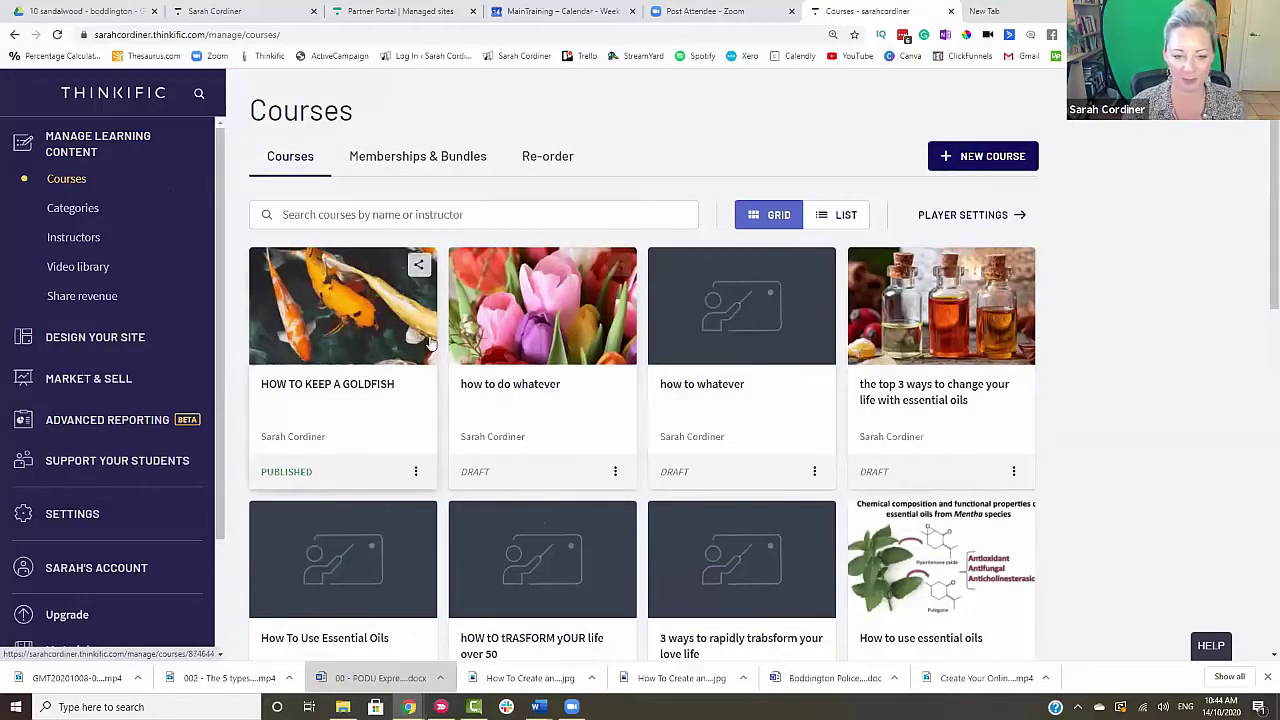
pyautogui.click(975, 160)
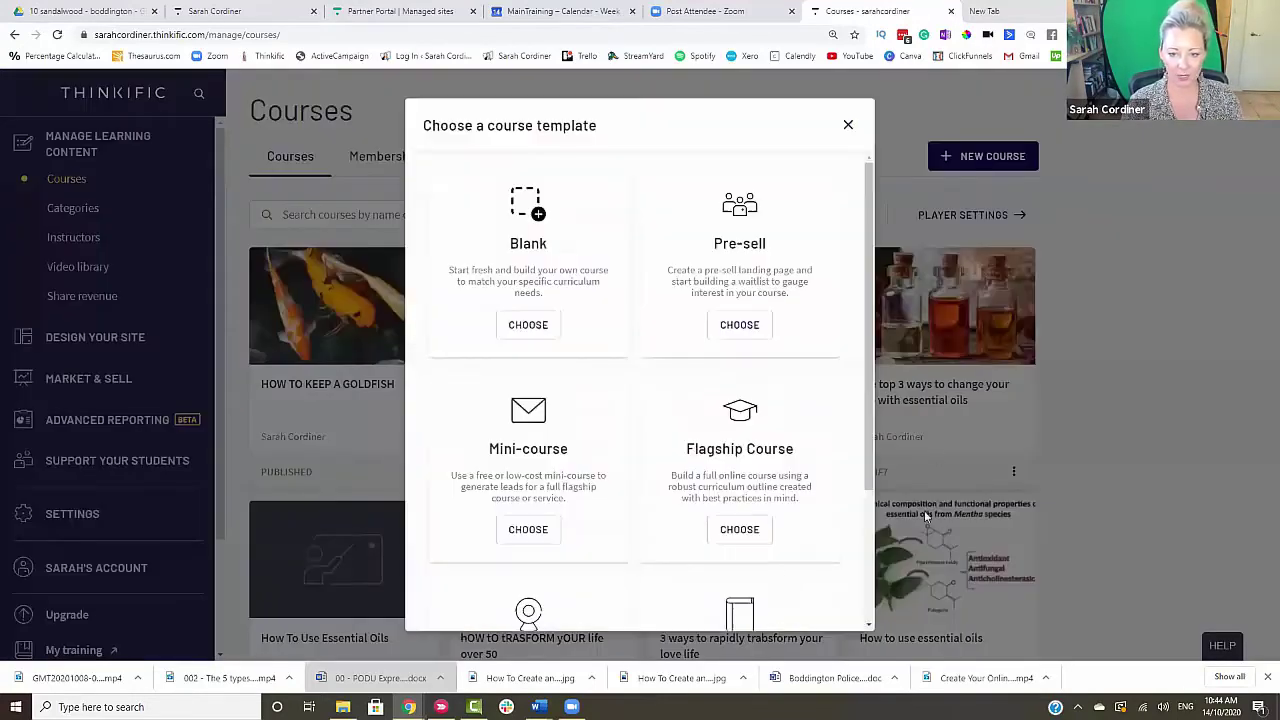
pyautogui.scroll(-2, 740, 392)
pyautogui.scroll(2, 700, 340)
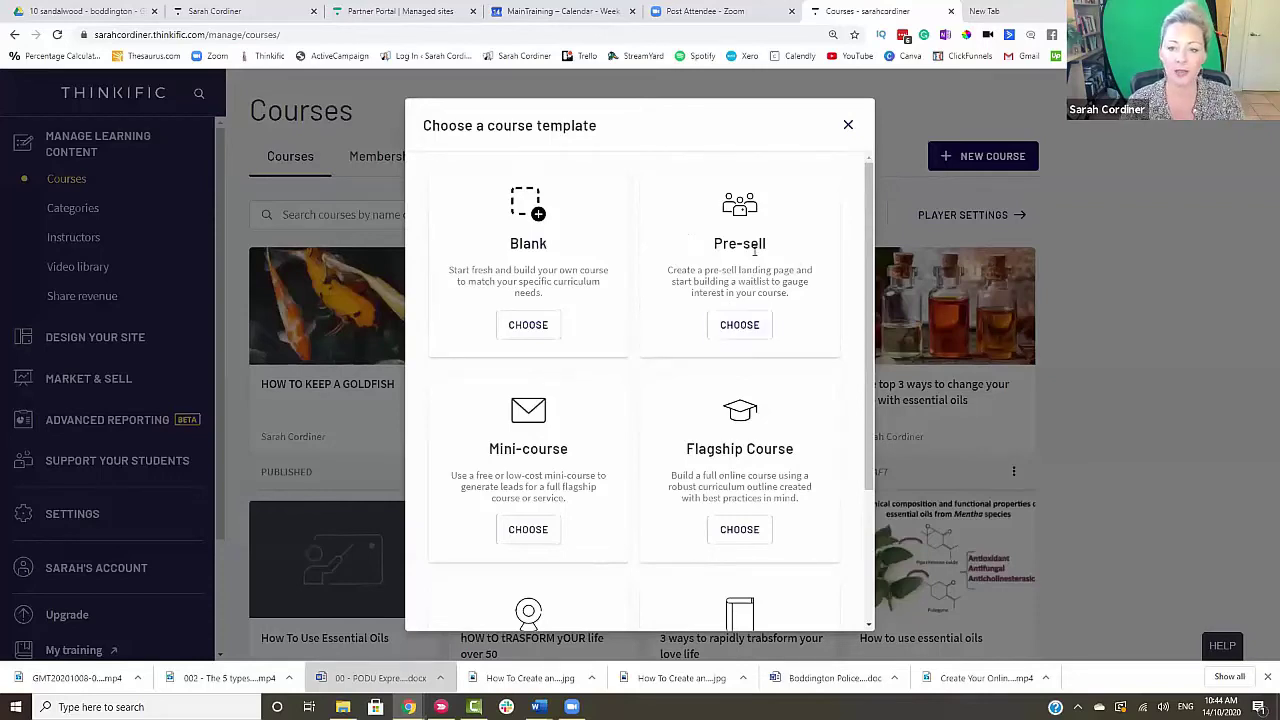
pyautogui.scroll(-2, 752, 312)
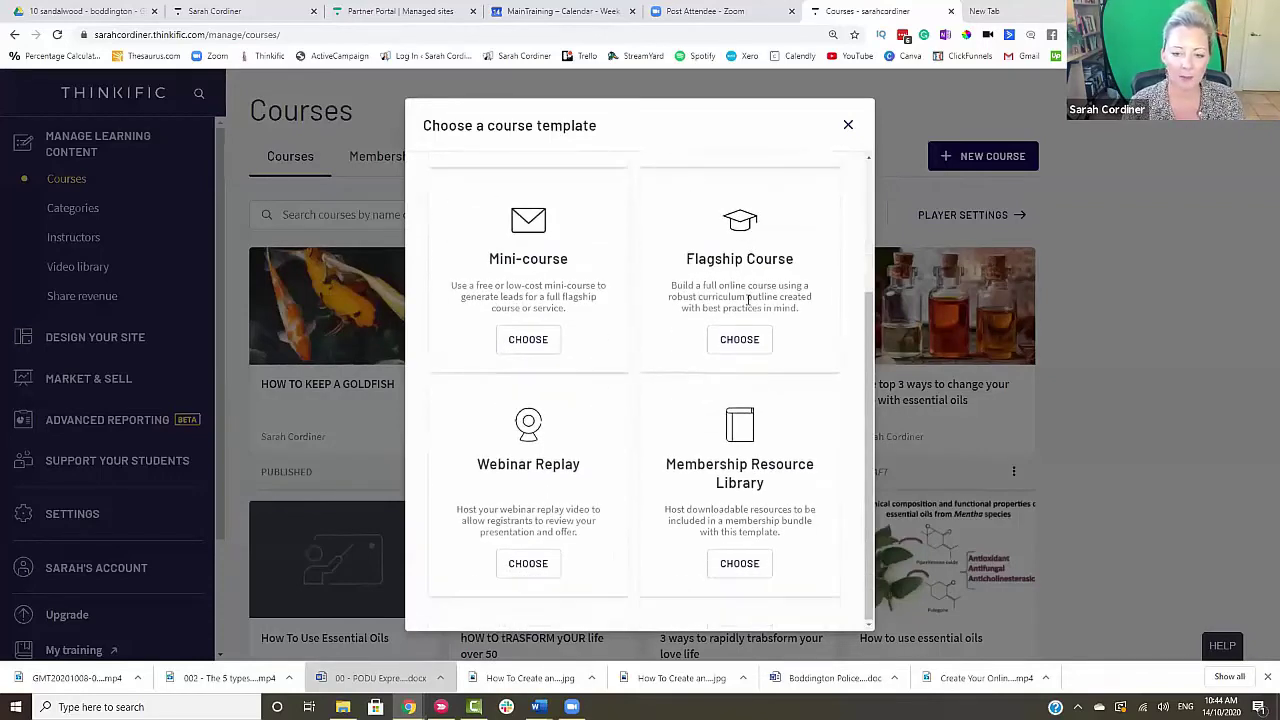
pyautogui.scroll(2, 760, 335)
pyautogui.click(528, 325)
pyautogui.click(594, 343)
pyautogui.write('how t')
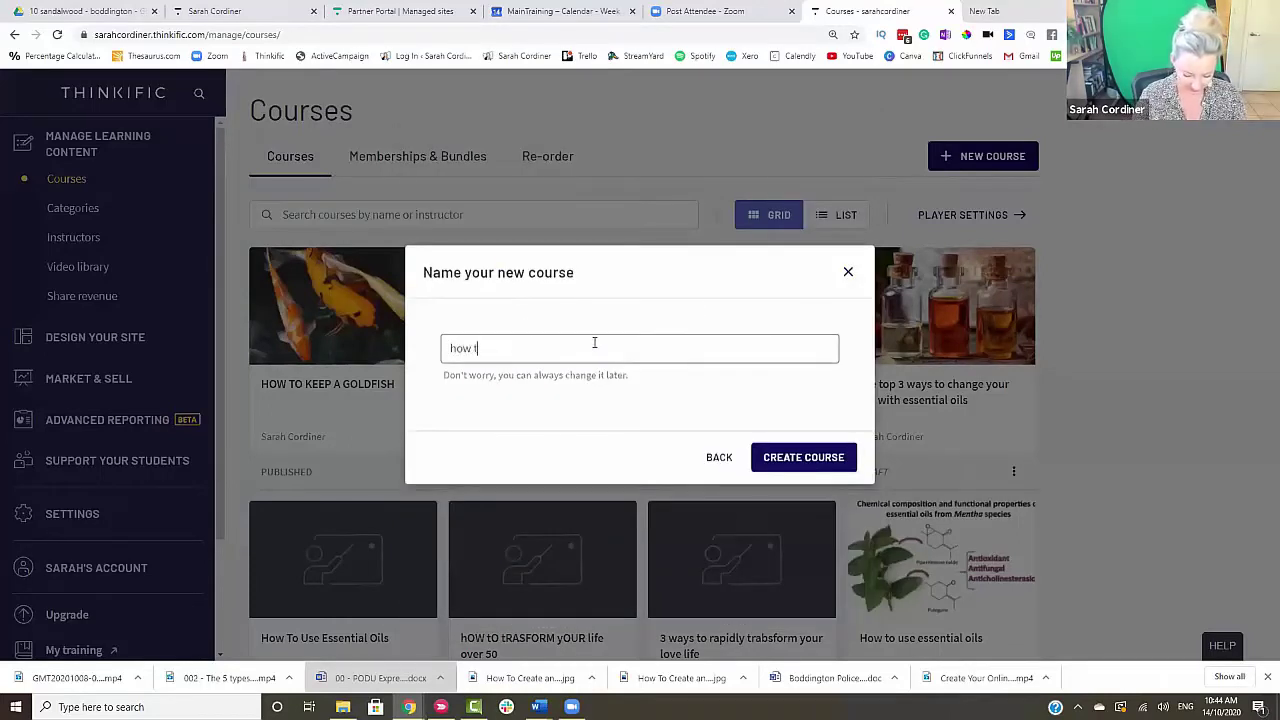
pyautogui.write('o launch a course')
pyautogui.click(786, 457)
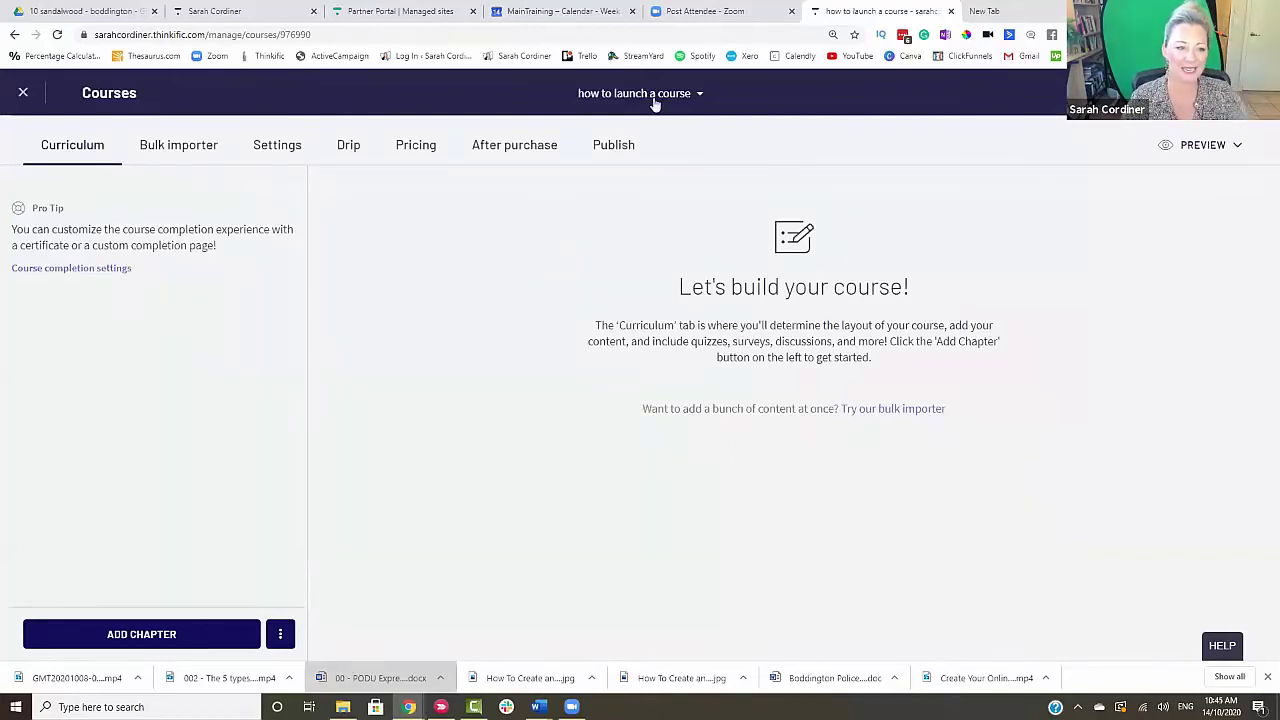
# - Add a first chapter named 'Module 1' and save it
pyautogui.click(135, 640)
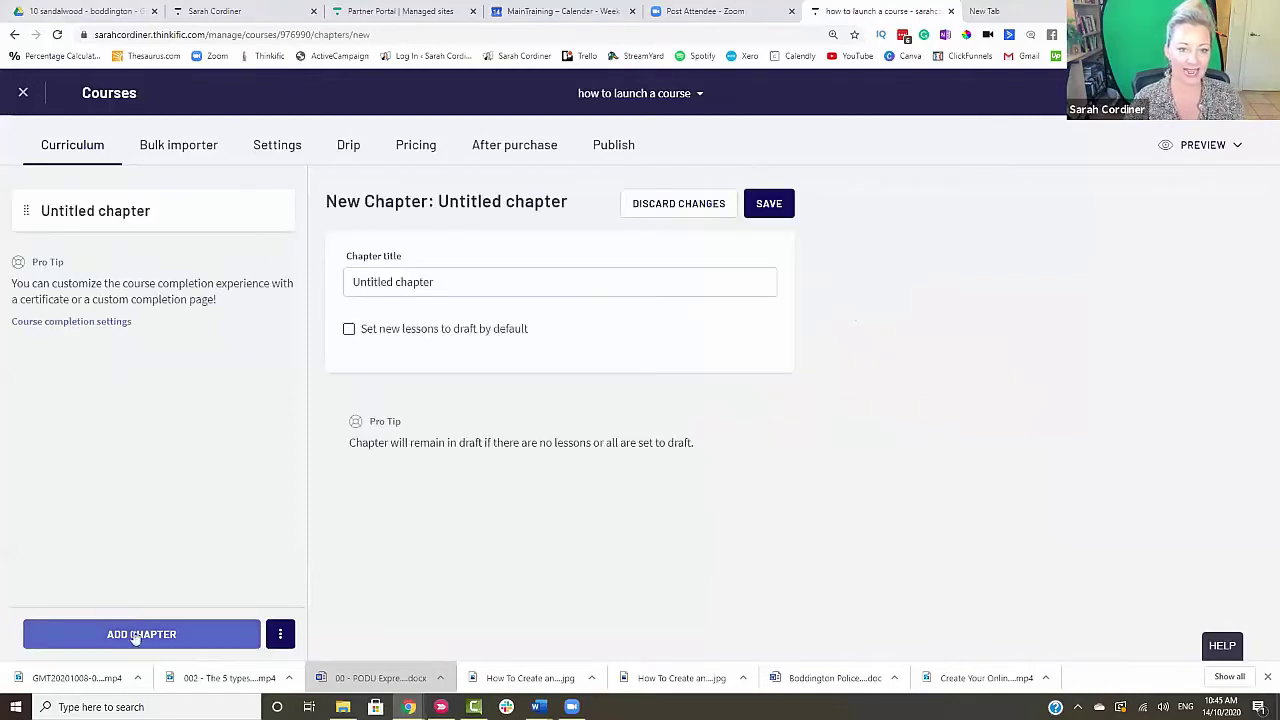
pyautogui.moveTo(449, 281); pyautogui.dragTo(334, 281)
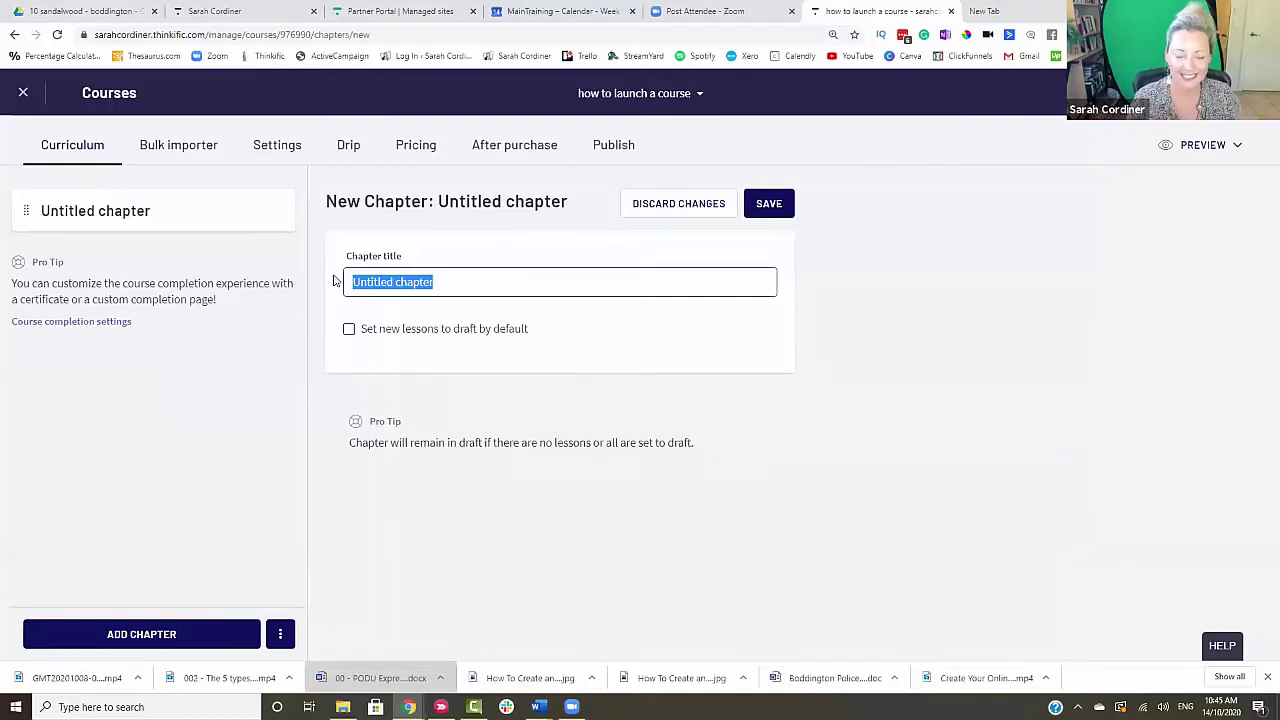
pyautogui.write('Module 1')
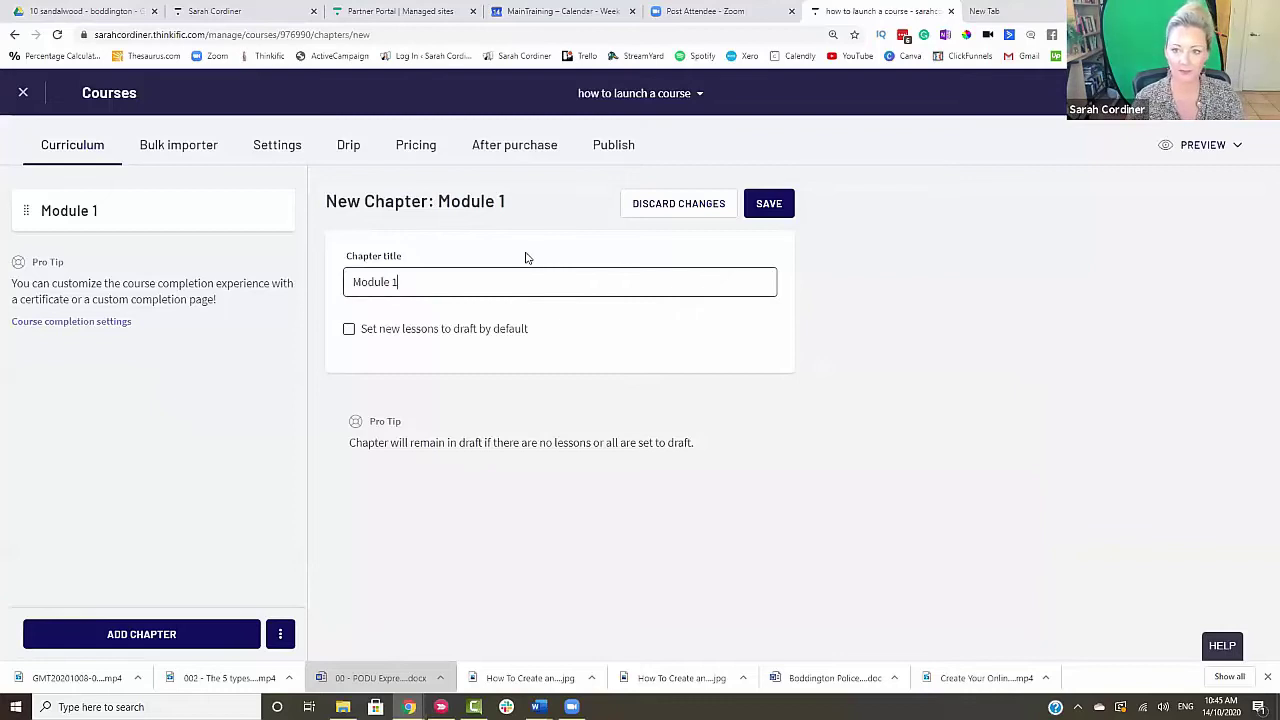
pyautogui.press('Return')
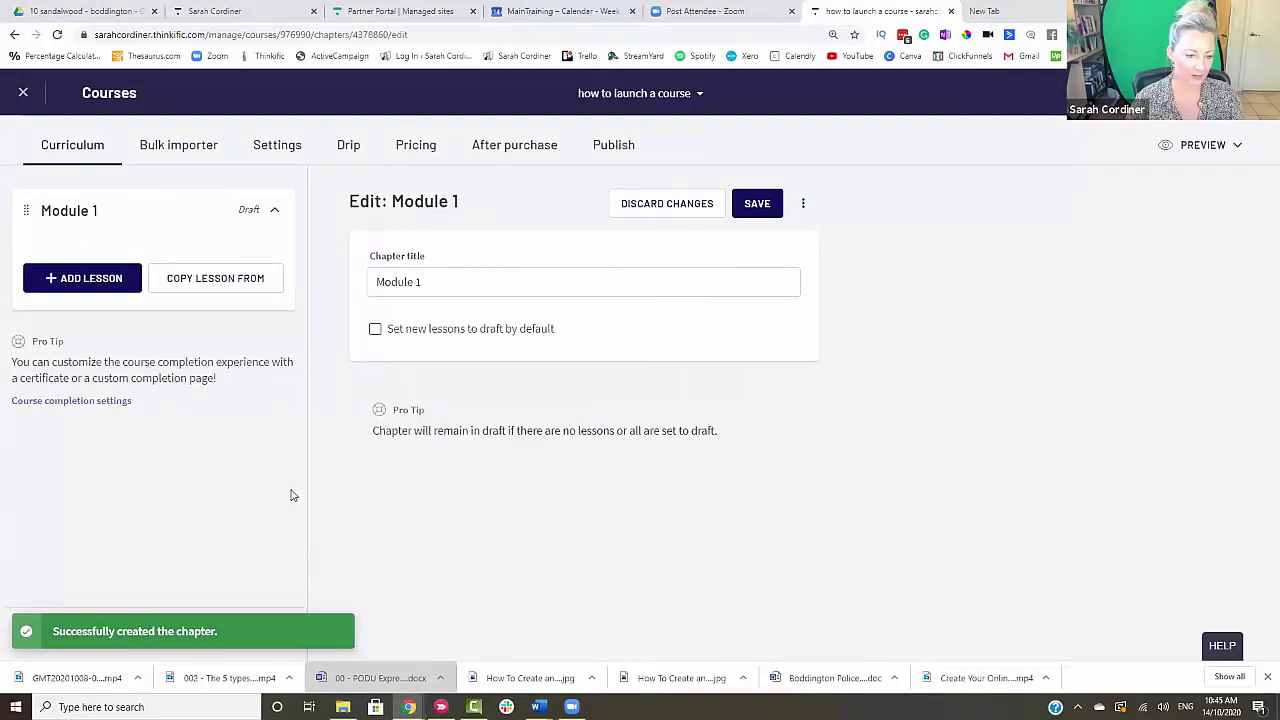
# - Add a second chapter named 'Module 2' and save it
pyautogui.click(192, 634)
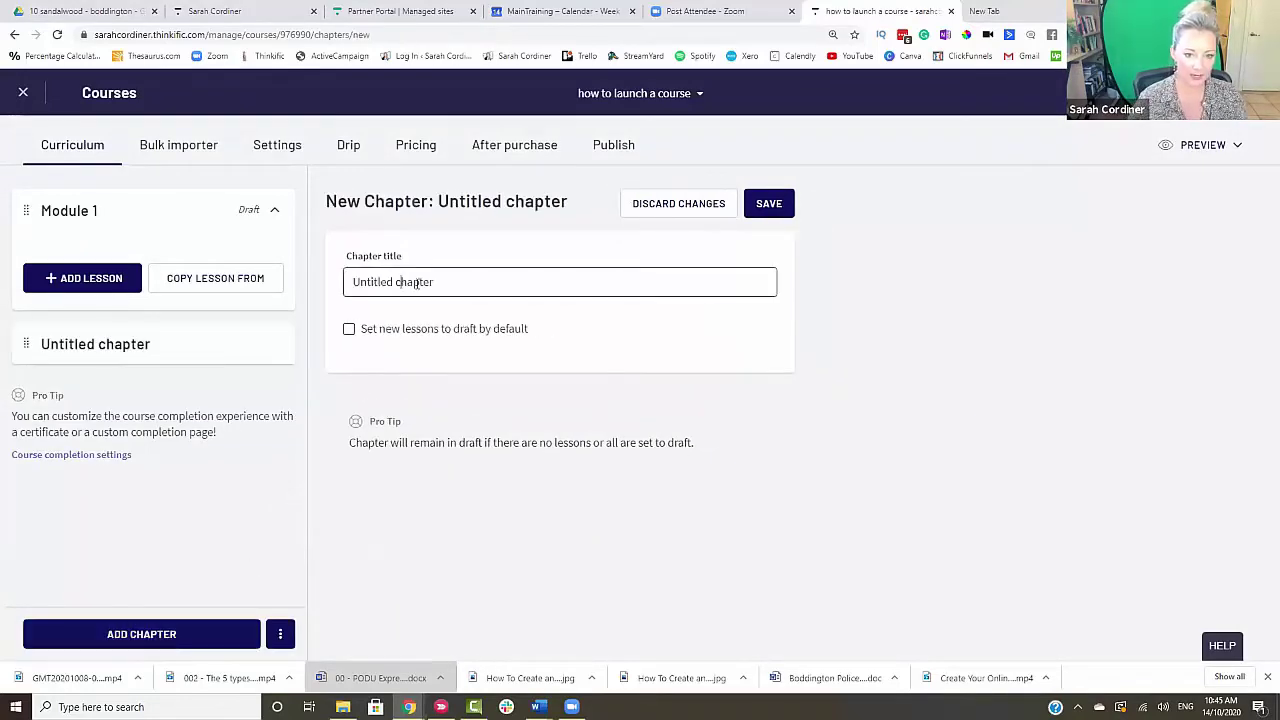
pyautogui.tripleClick(416, 283)
pyautogui.write('Module 2')
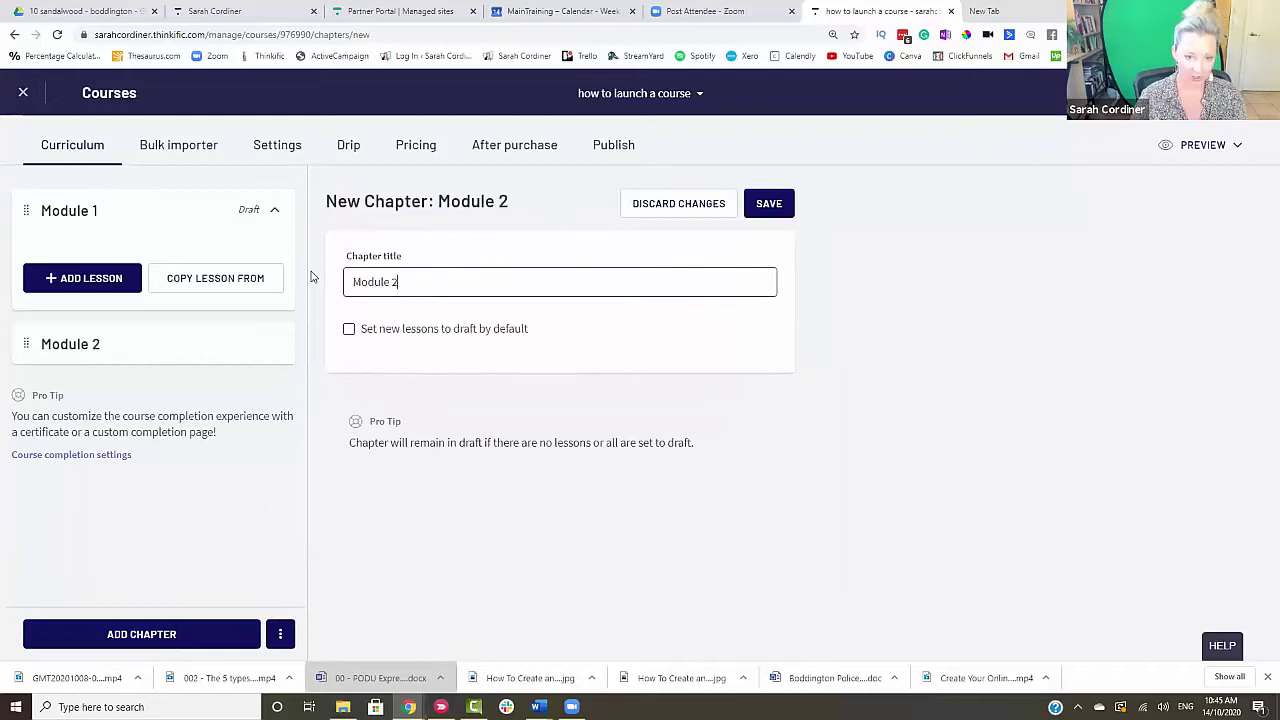
pyautogui.click(770, 203)
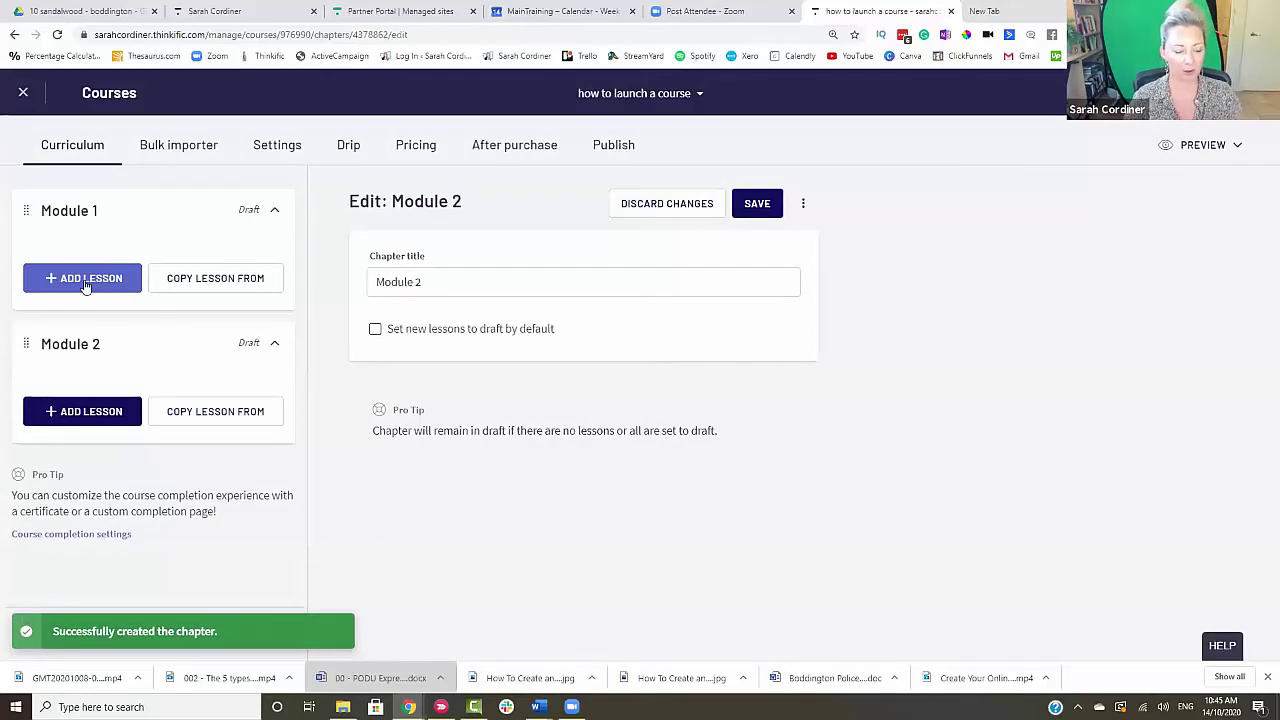
pyautogui.click(86, 280)
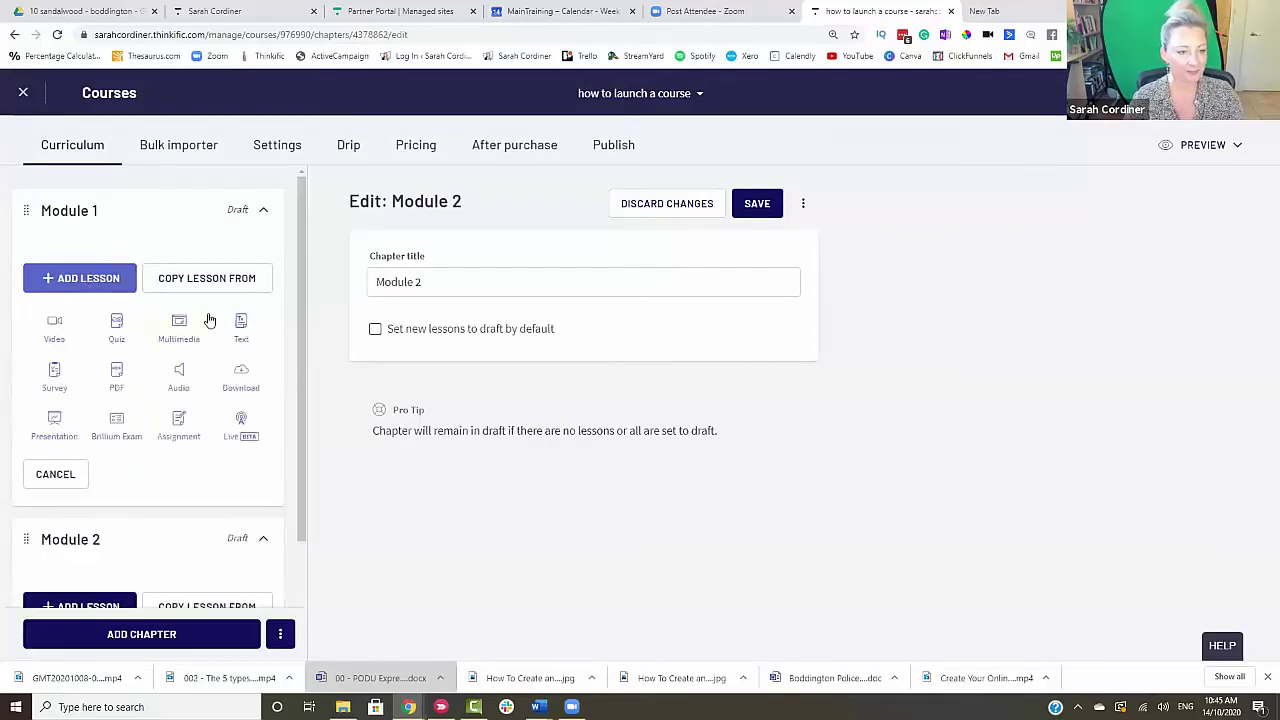
# - Save a video lesson 'how to xyz' in Module 1 using quote declined.mp4 from the library
pyautogui.click(64, 337)
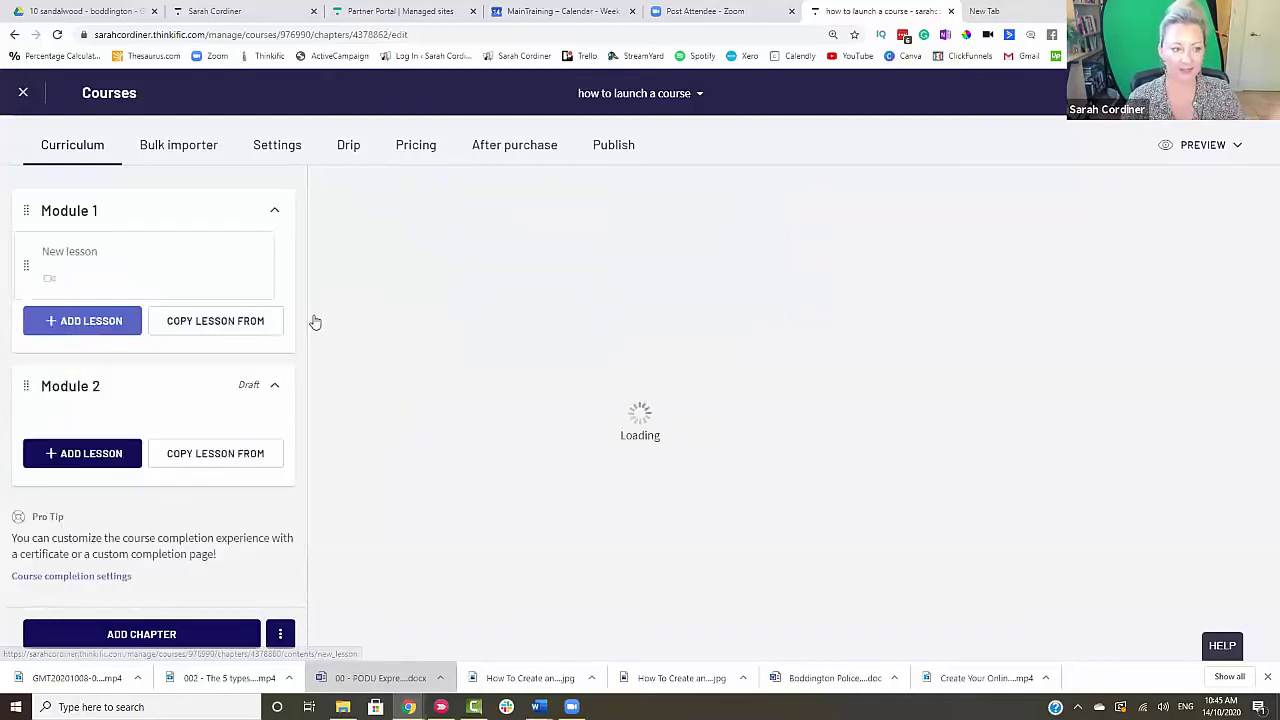
pyautogui.click(537, 284)
pyautogui.write('h')
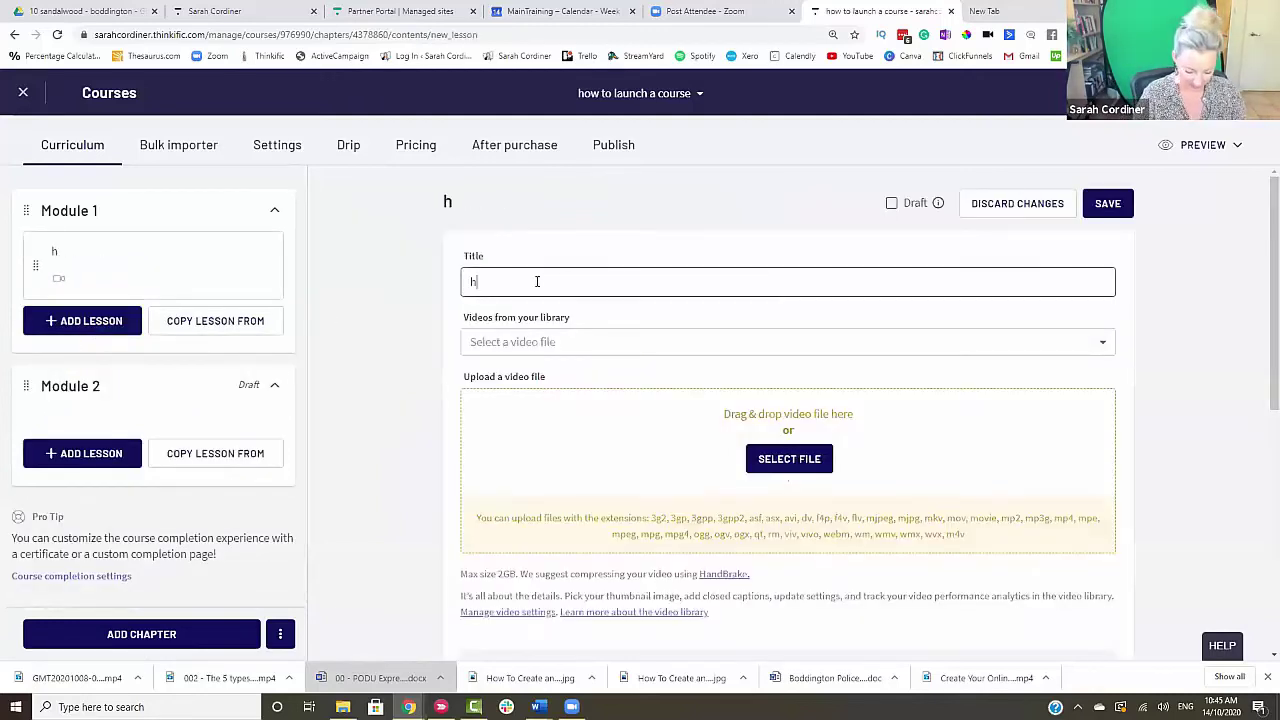
pyautogui.write('ow to xyz')
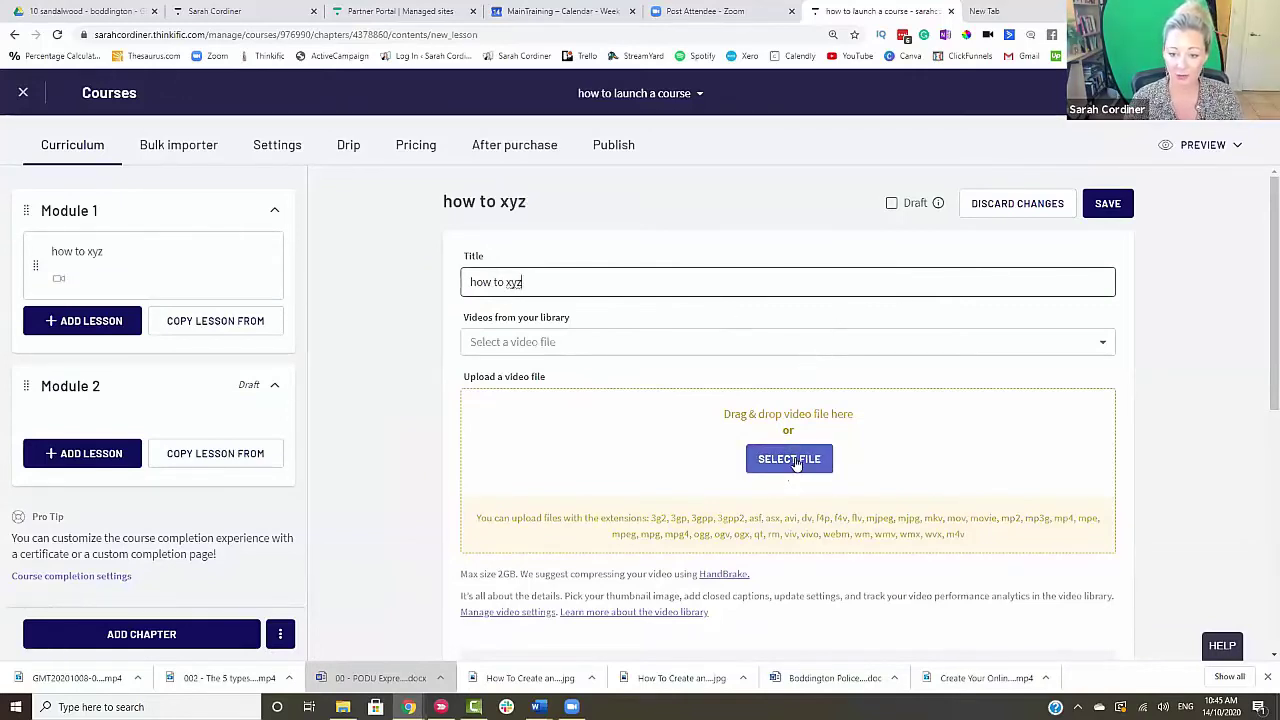
pyautogui.click(649, 348)
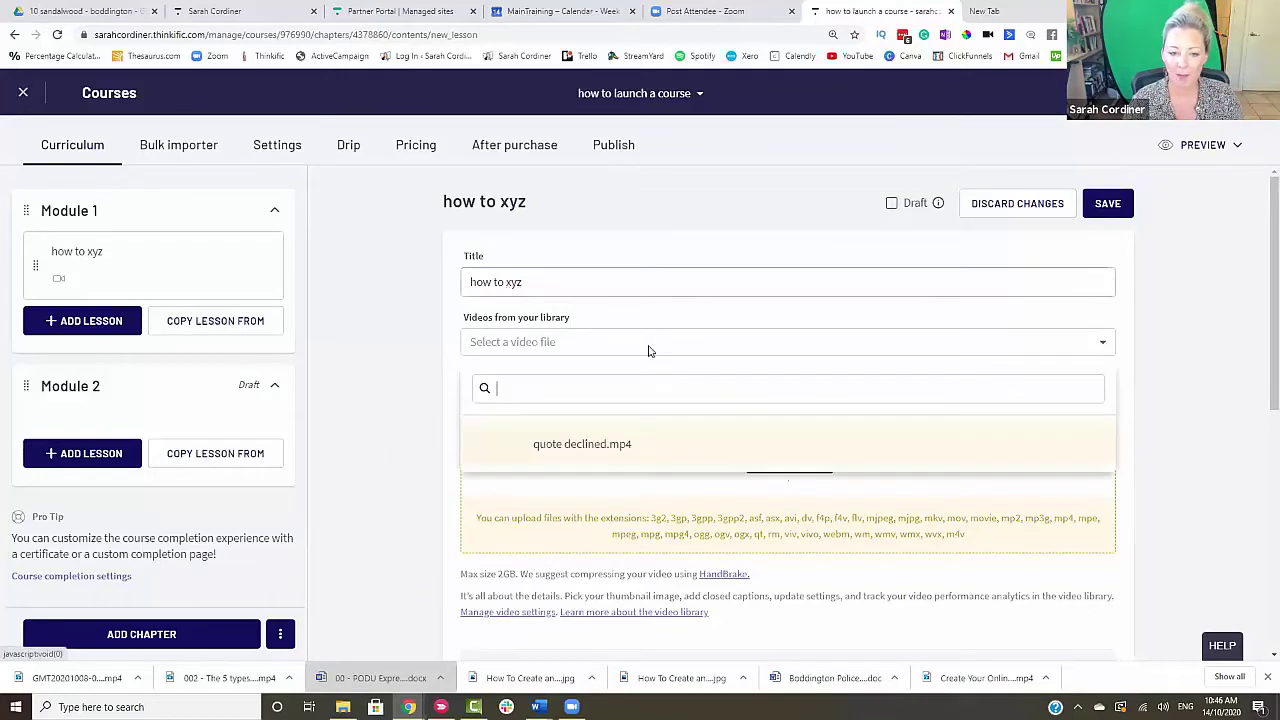
pyautogui.click(597, 445)
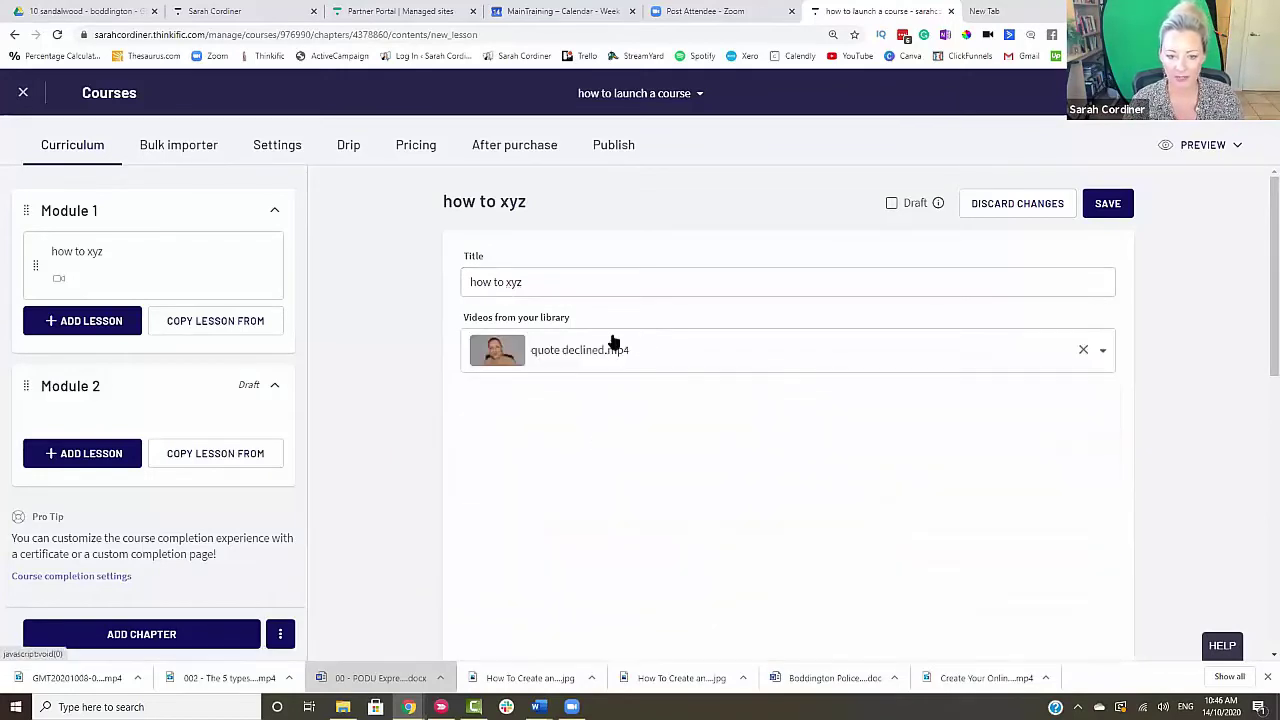
pyautogui.click(1109, 204)
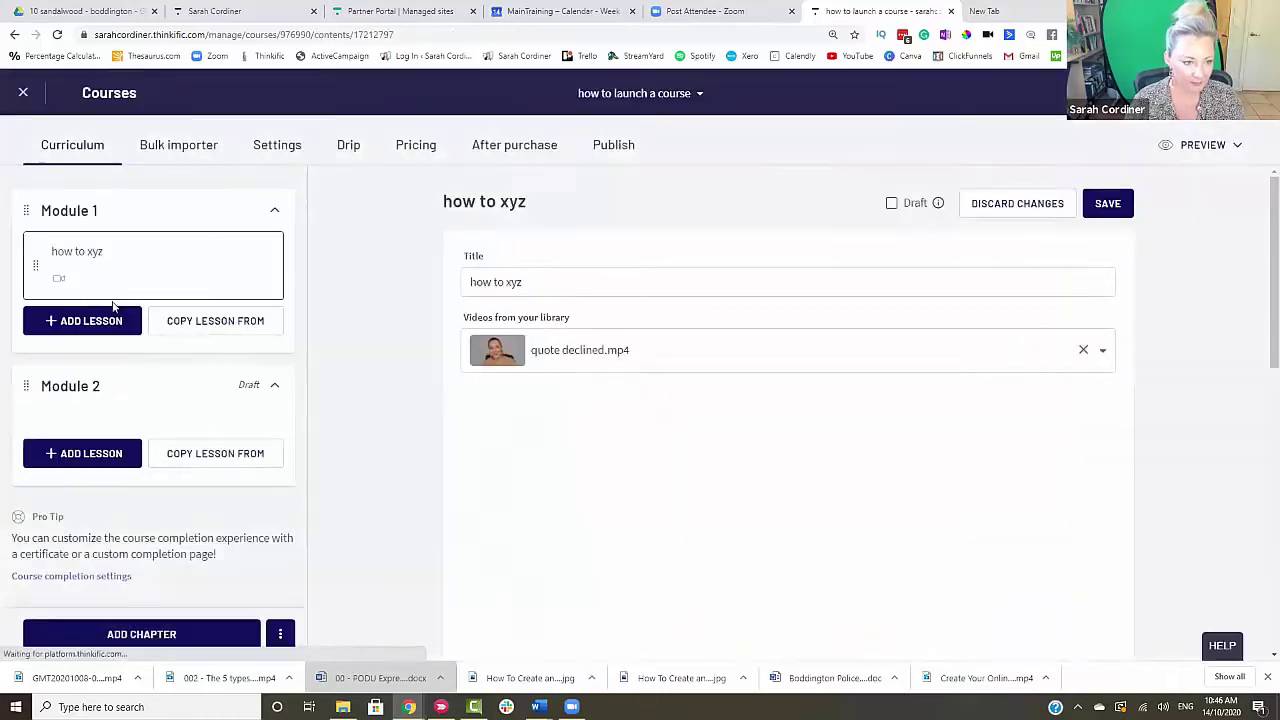
pyautogui.click(100, 321)
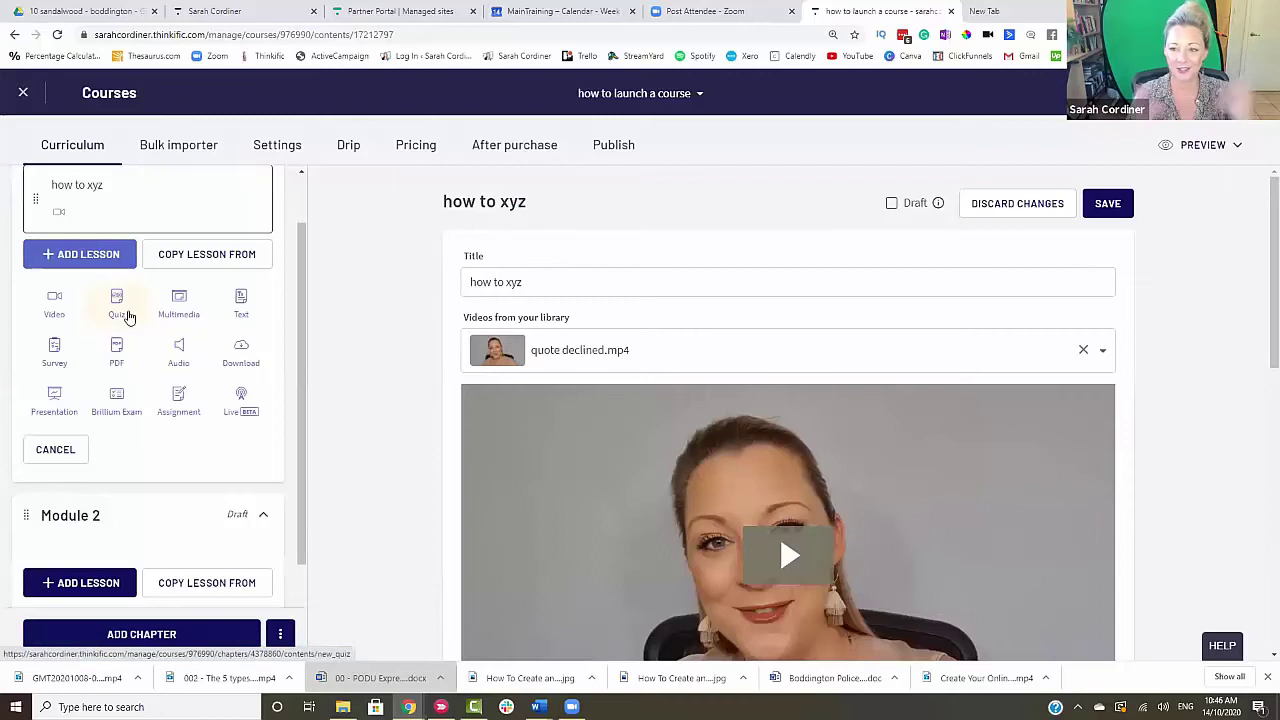
# - Add a quiz titled 'test your knowledge' with a One correct answer question
pyautogui.click(128, 316)
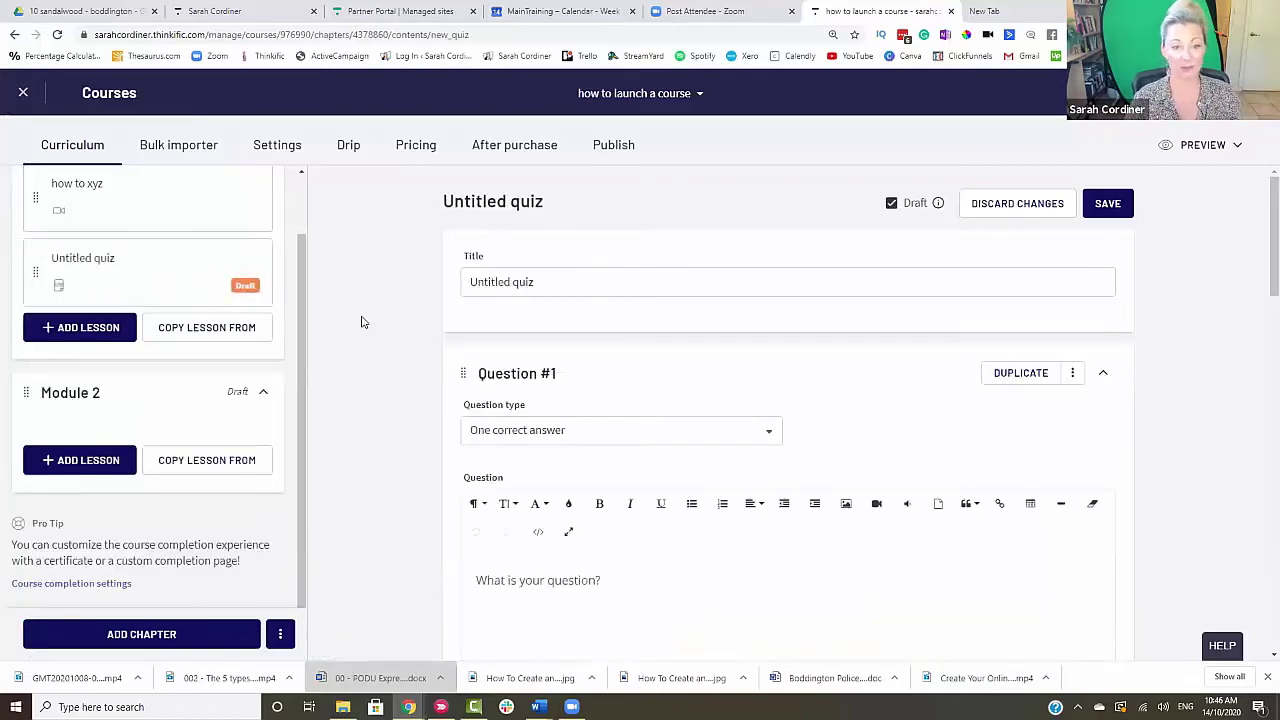
pyautogui.moveTo(567, 279); pyautogui.dragTo(449, 277)
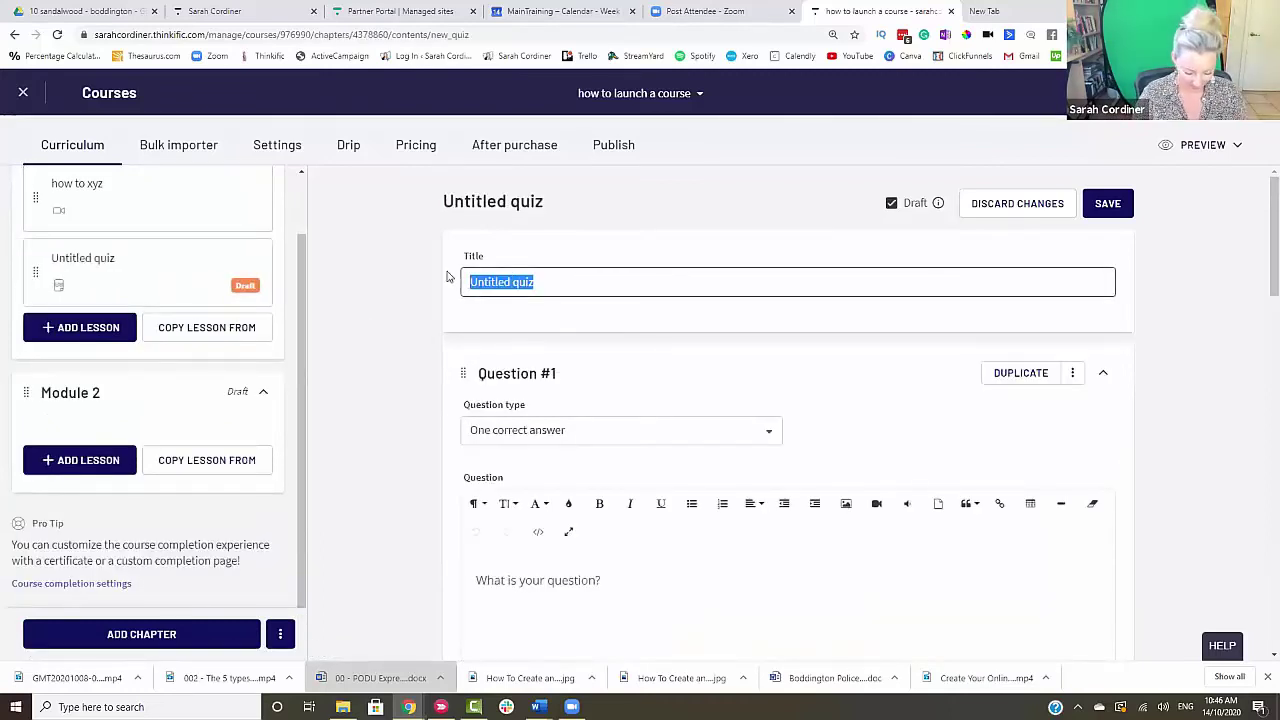
pyautogui.write('test your knowledge')
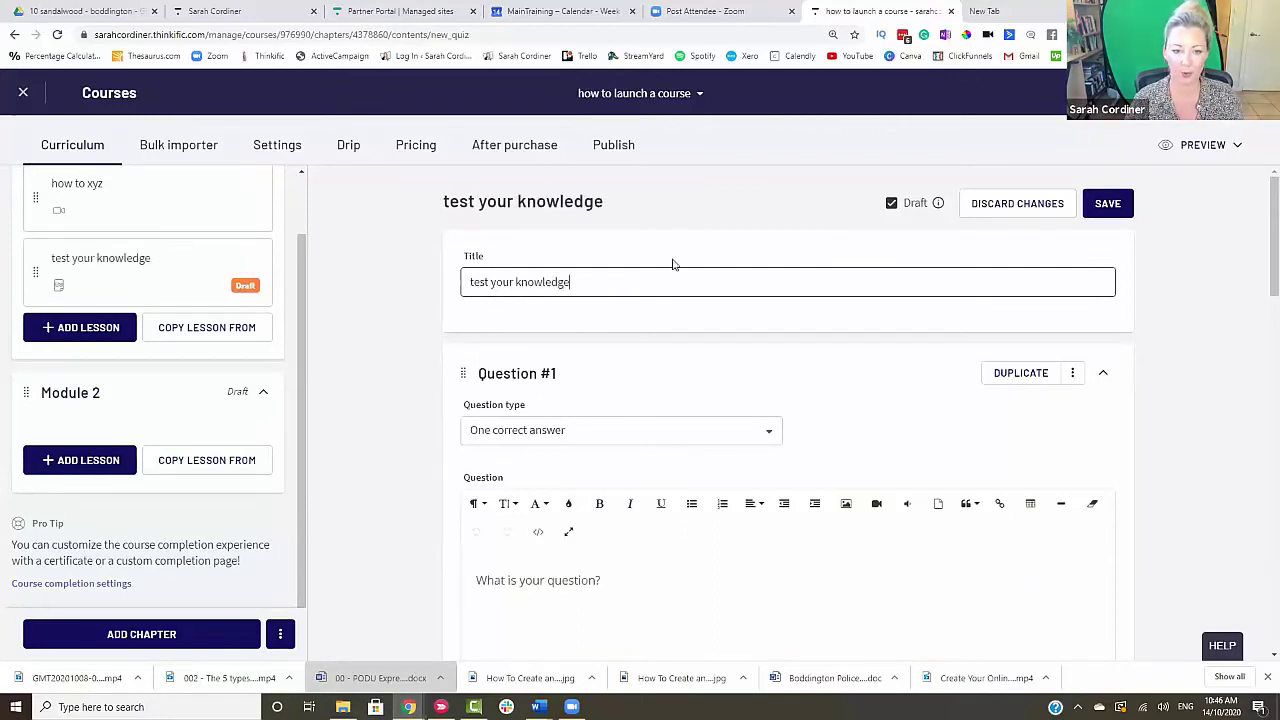
pyautogui.scroll(-1, 600, 285)
pyautogui.click(537, 297)
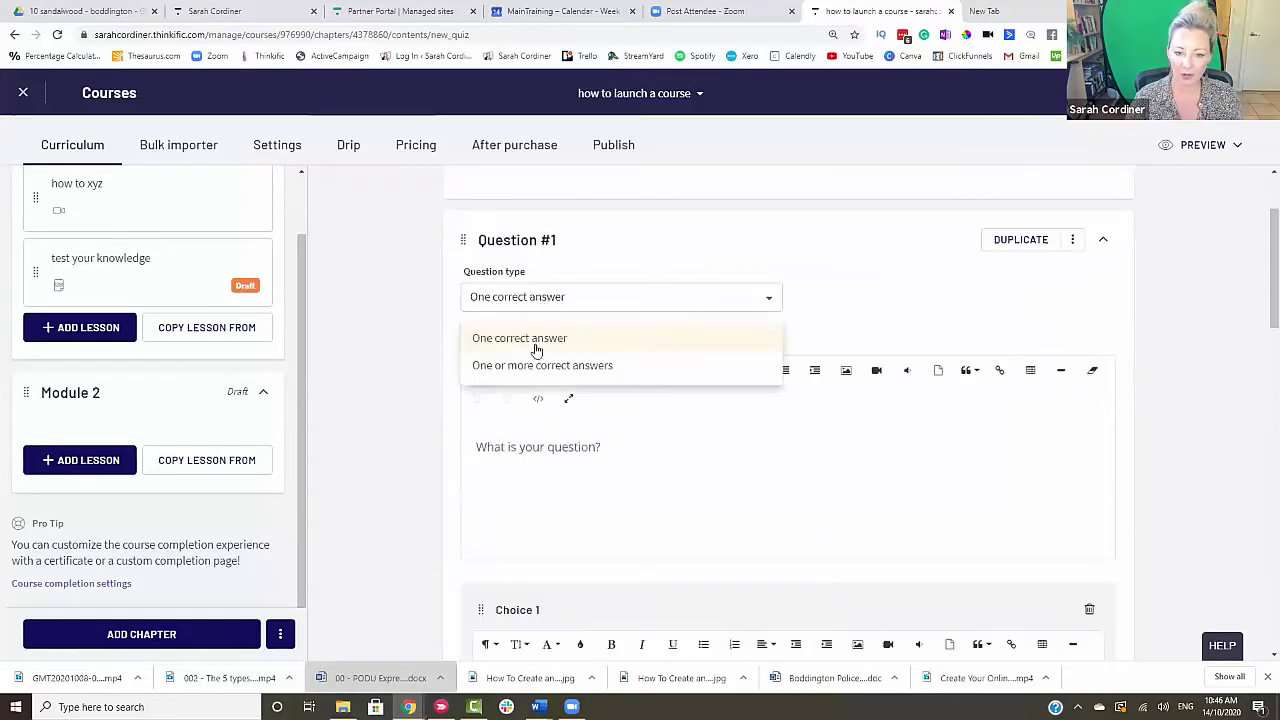
pyautogui.click(536, 297)
# - Write the question 'What colour is the sky' with choices 'blue' and 'rain'
pyautogui.moveTo(597, 447); pyautogui.dragTo(478, 447)
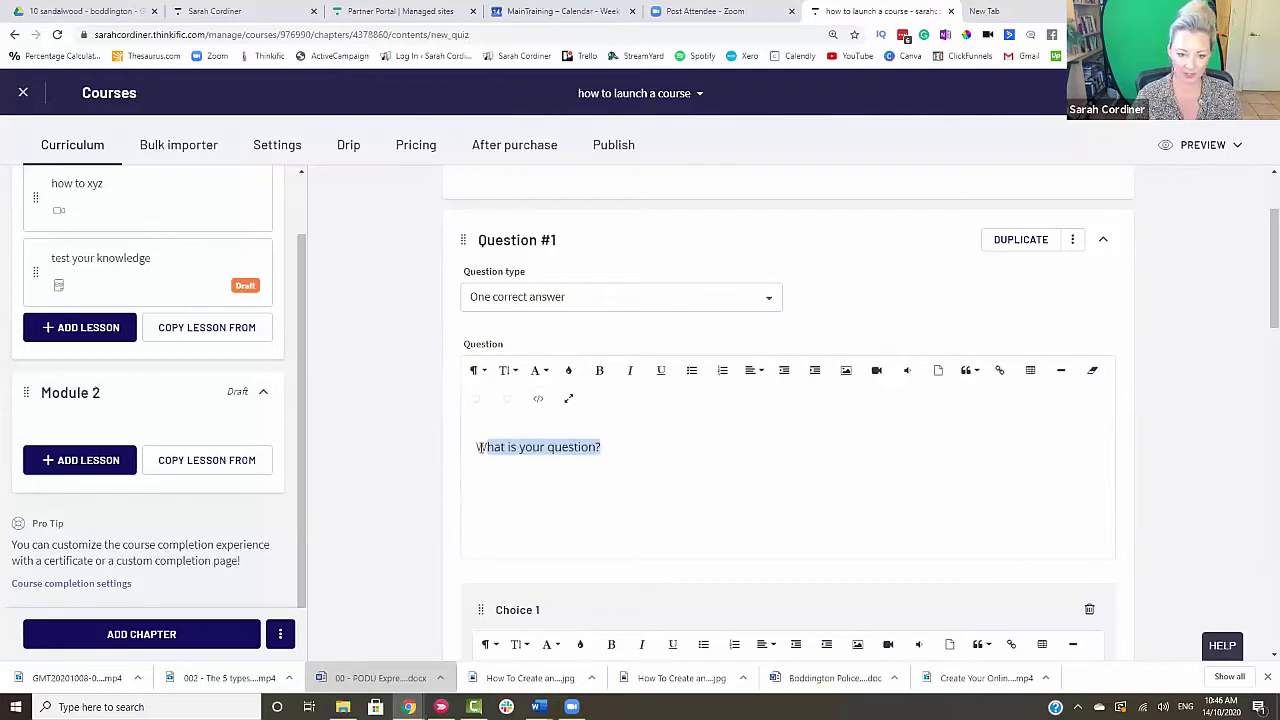
pyautogui.press('BackSpace')
pyautogui.write('What colour is th')
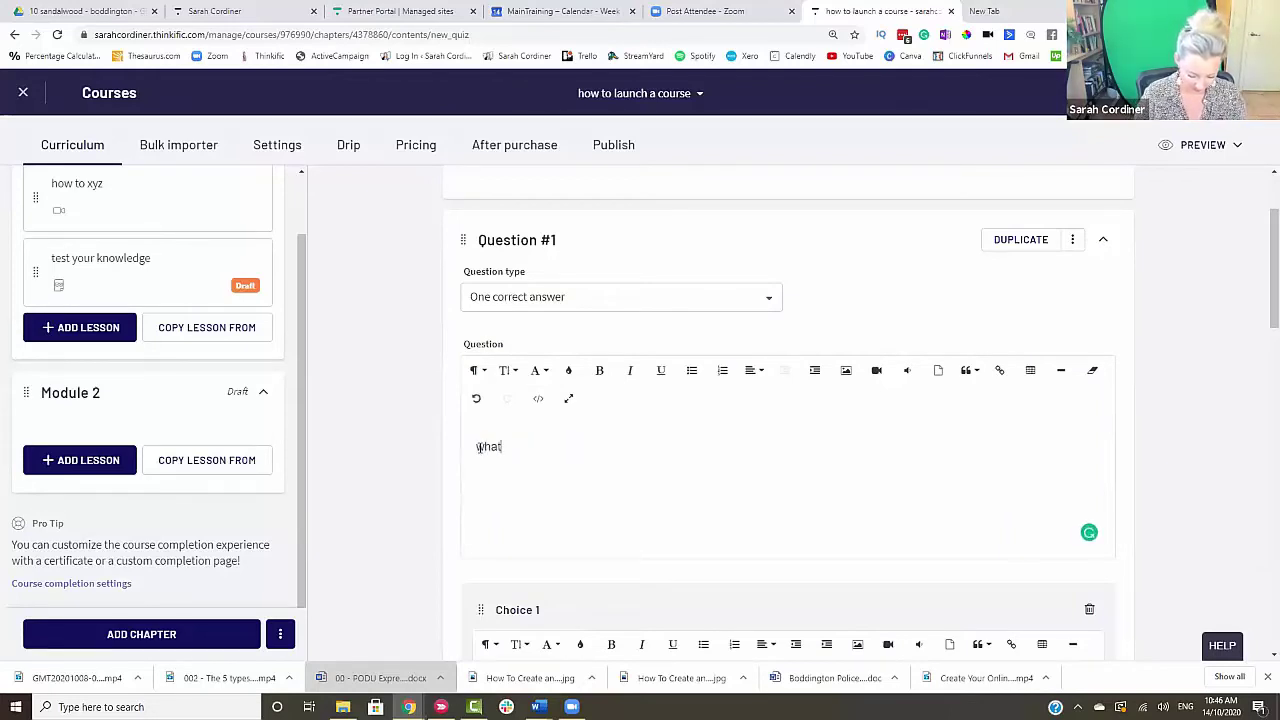
pyautogui.write('e sky')
pyautogui.scroll(-2, 490, 500)
pyautogui.moveTo(510, 512); pyautogui.dragTo(486, 520)
pyautogui.write('blue')
pyautogui.scroll(-3, 563, 466)
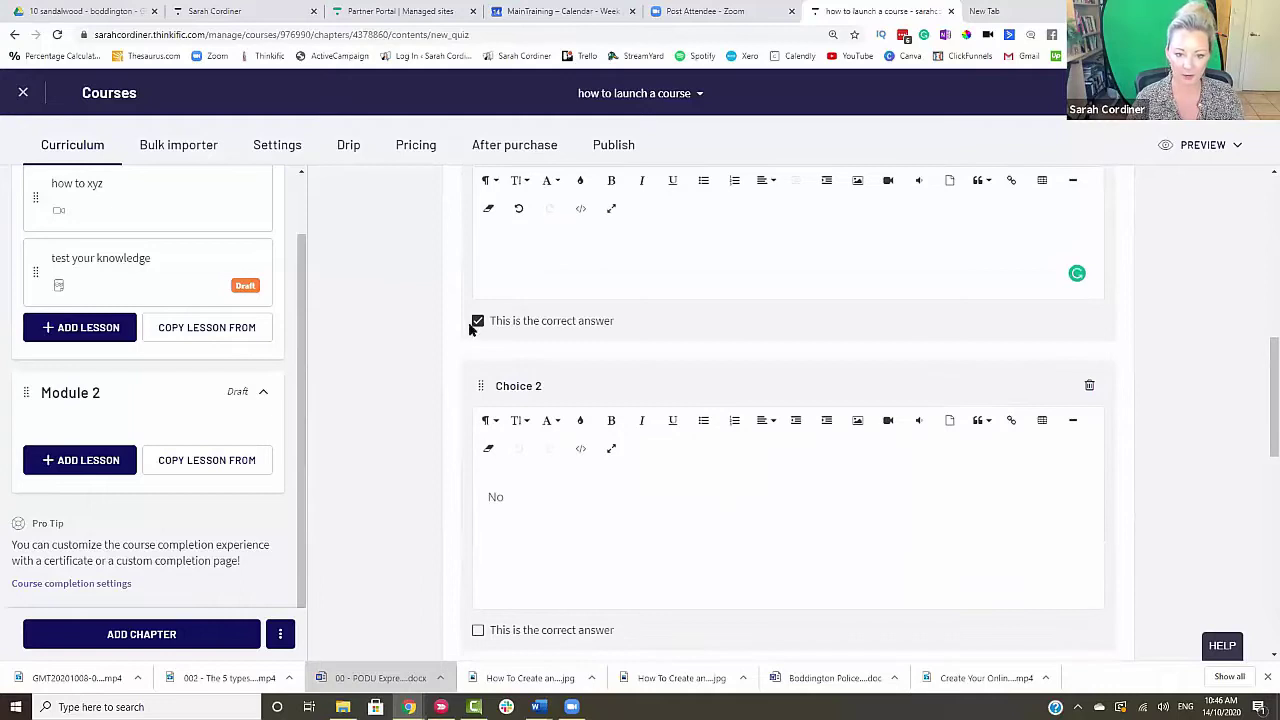
pyautogui.moveTo(508, 498); pyautogui.dragTo(488, 500)
pyautogui.press('BackSpace')
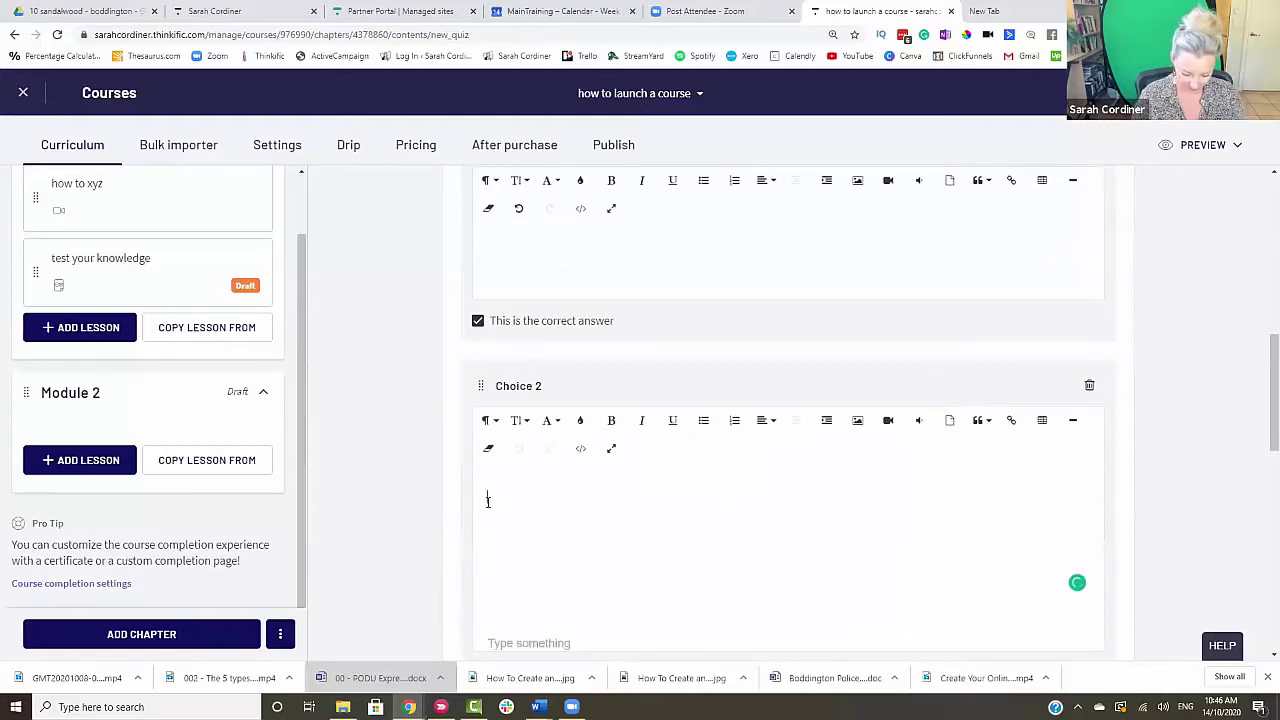
pyautogui.write('rainbow')
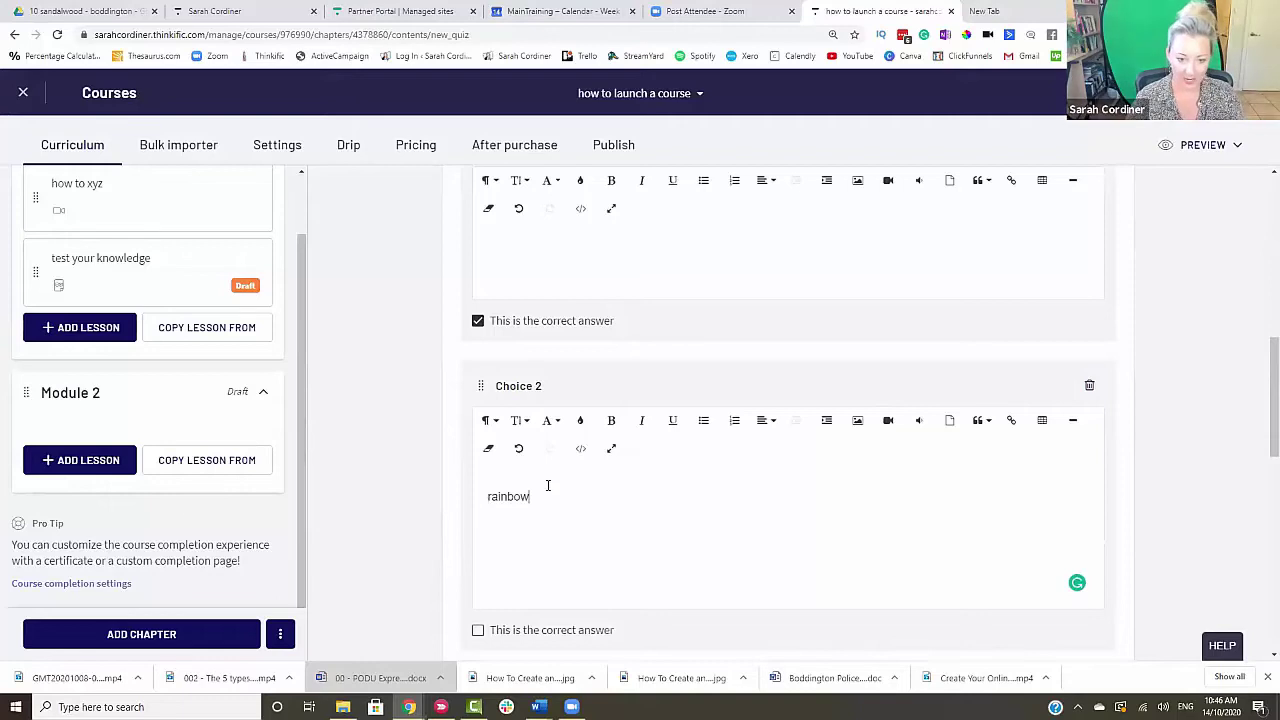
# - Enter 'polkadot' as the question's explanation and add a second question
pyautogui.scroll(-3, 540, 470)
pyautogui.click(509, 514)
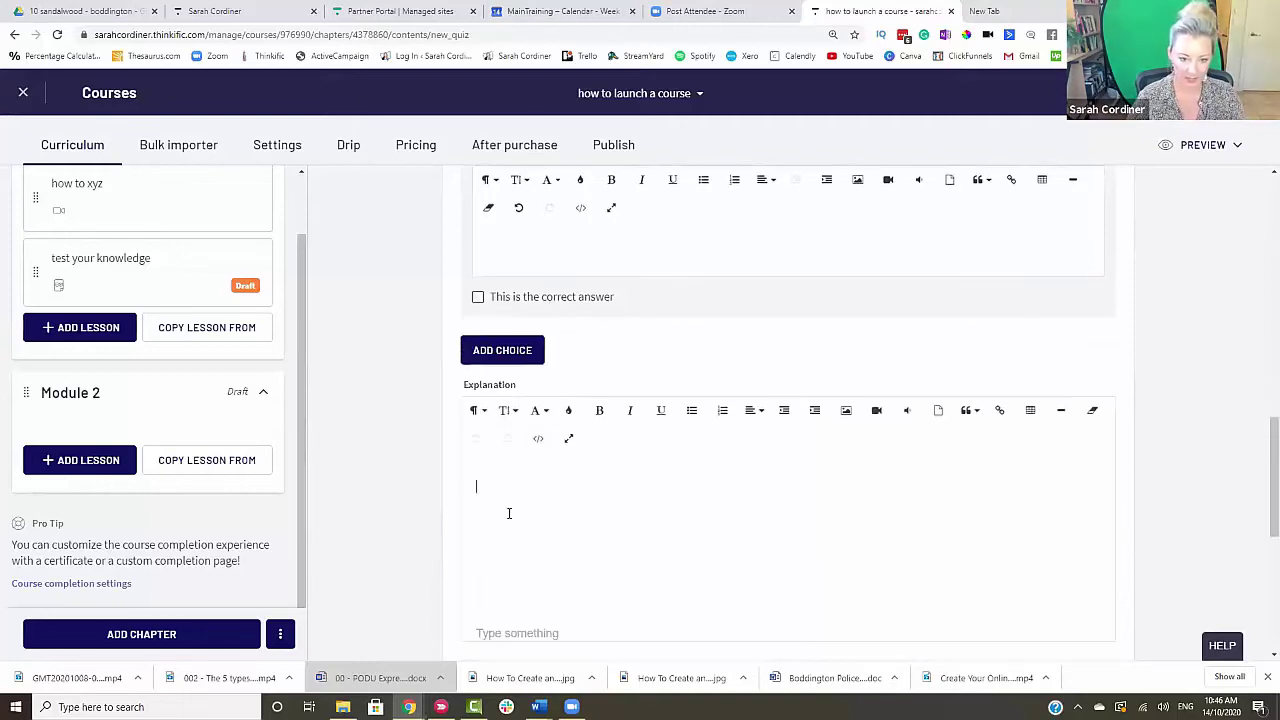
pyautogui.write('polkadot')
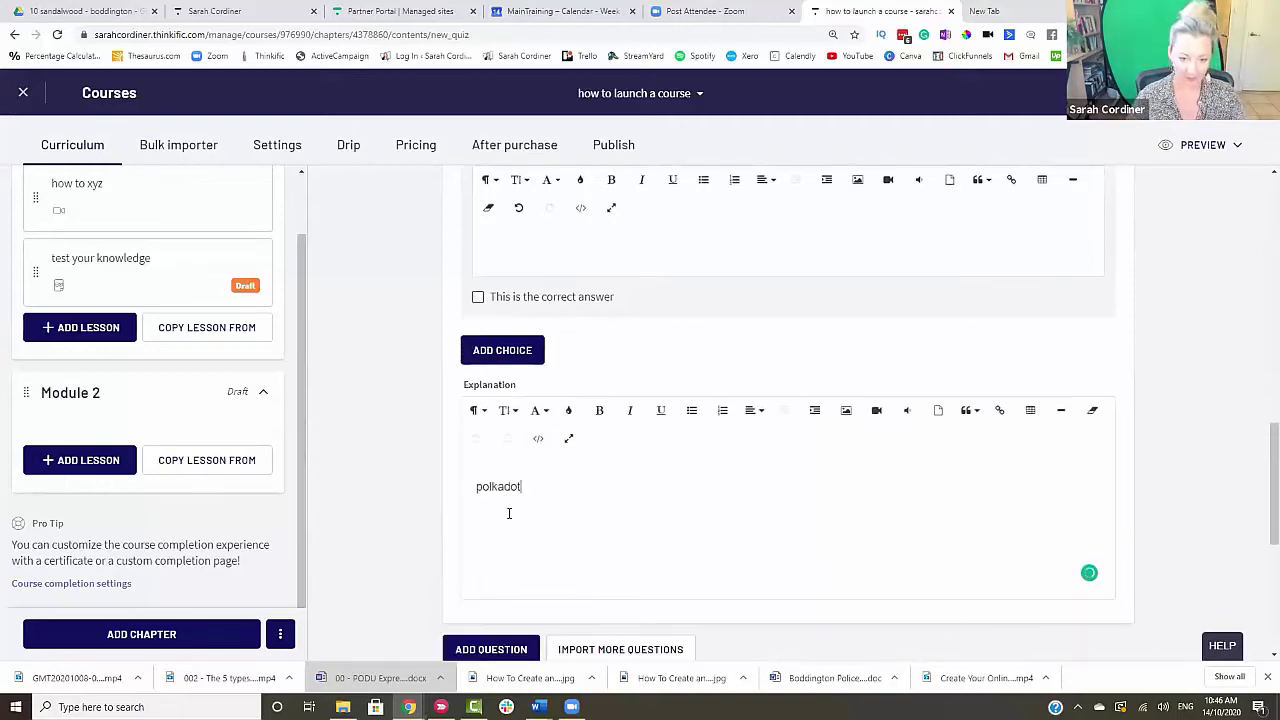
pyautogui.scroll(-2, 569, 480)
pyautogui.click(507, 449)
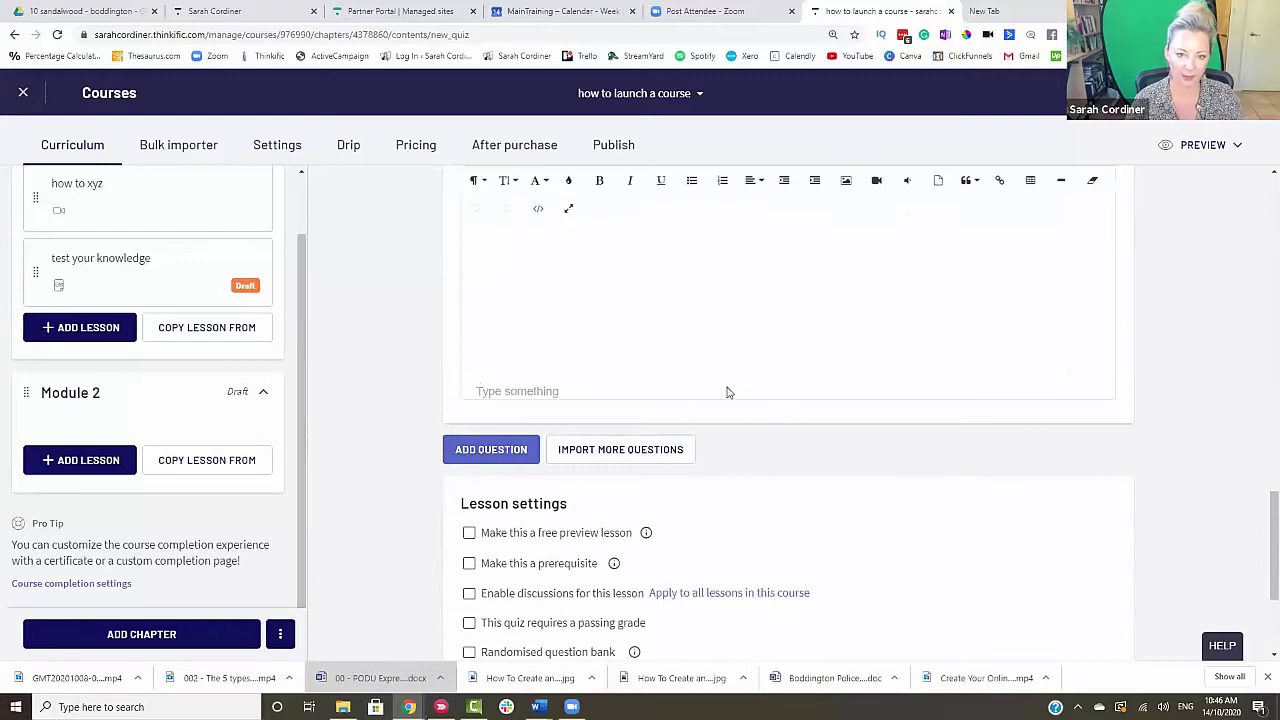
# - Enter 'do you liken potatoes' as Question #2's text
pyautogui.scroll(10, 632, 309)
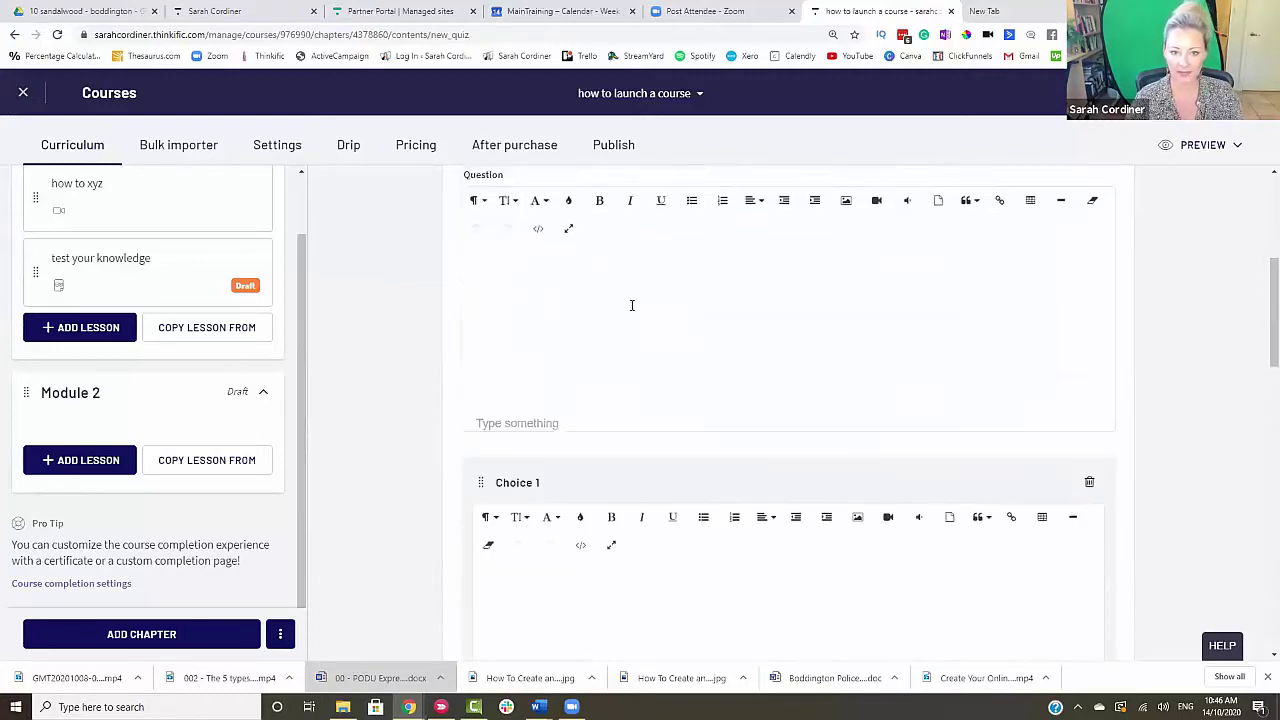
pyautogui.scroll(2, 601, 221)
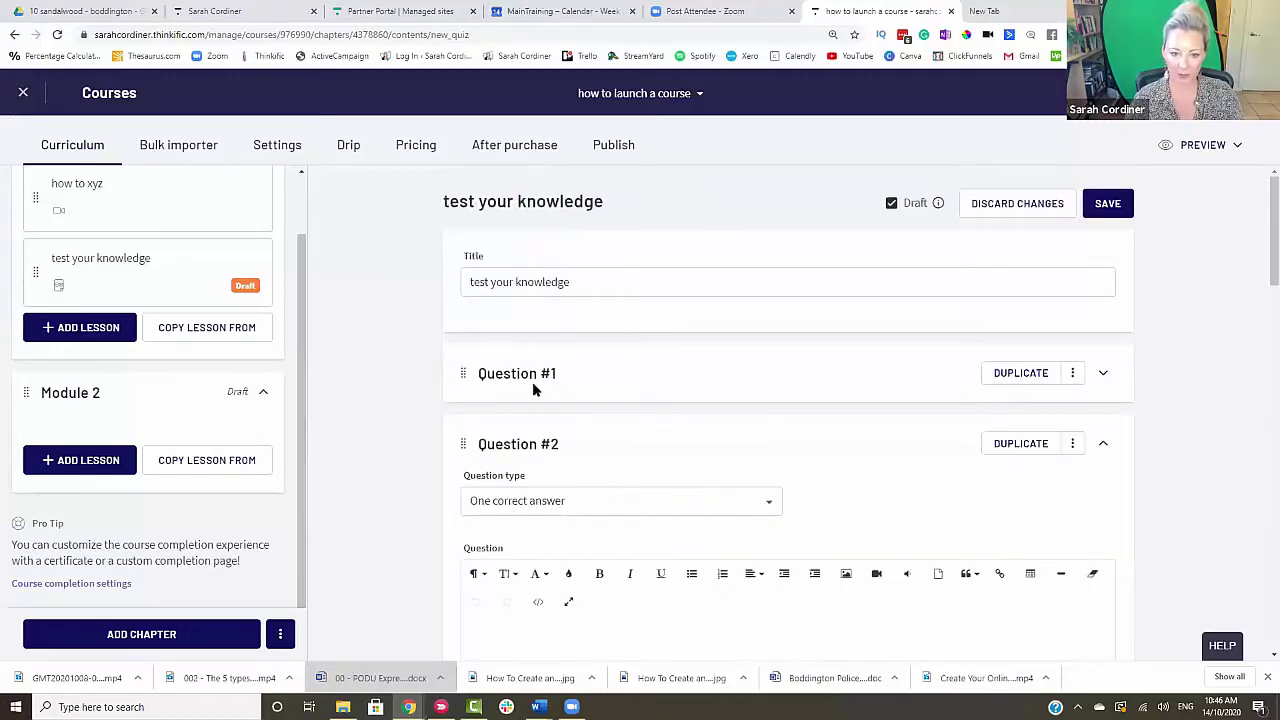
pyautogui.scroll(-2, 537, 445)
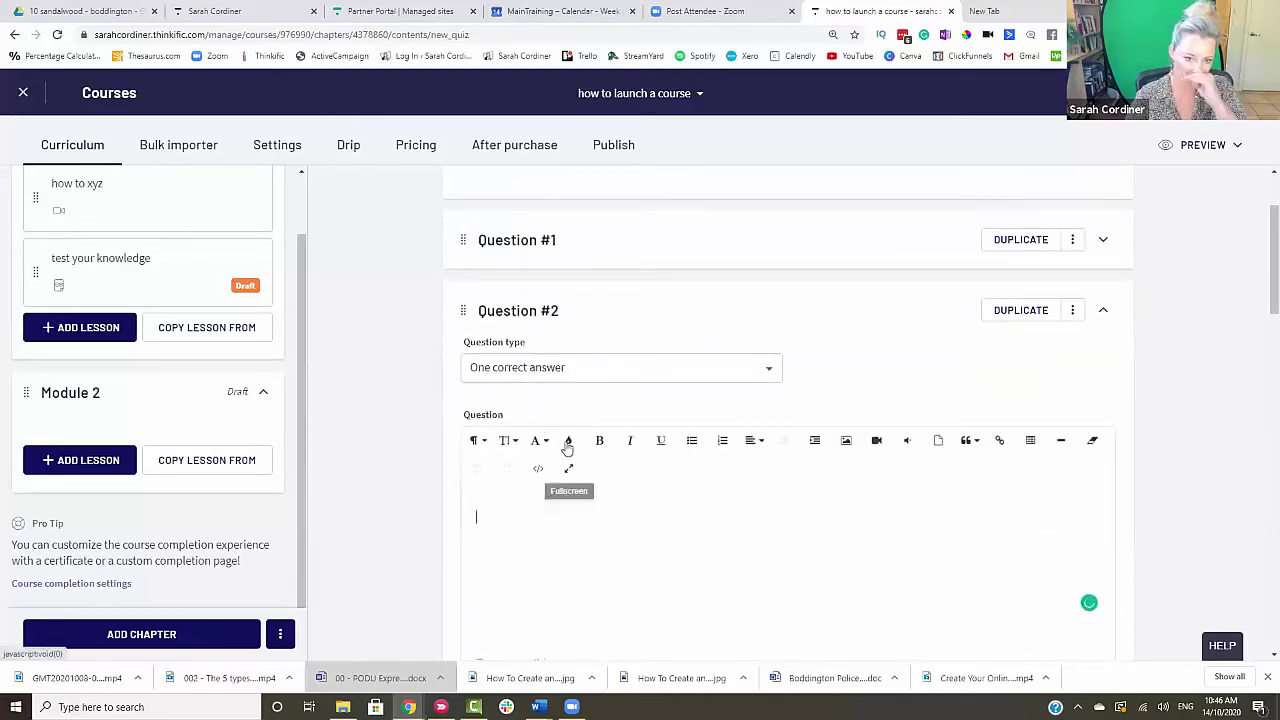
pyautogui.scroll(-3, 550, 404)
pyautogui.click(550, 404)
pyautogui.scroll(3, 550, 406)
pyautogui.write('do you liken potatoes')
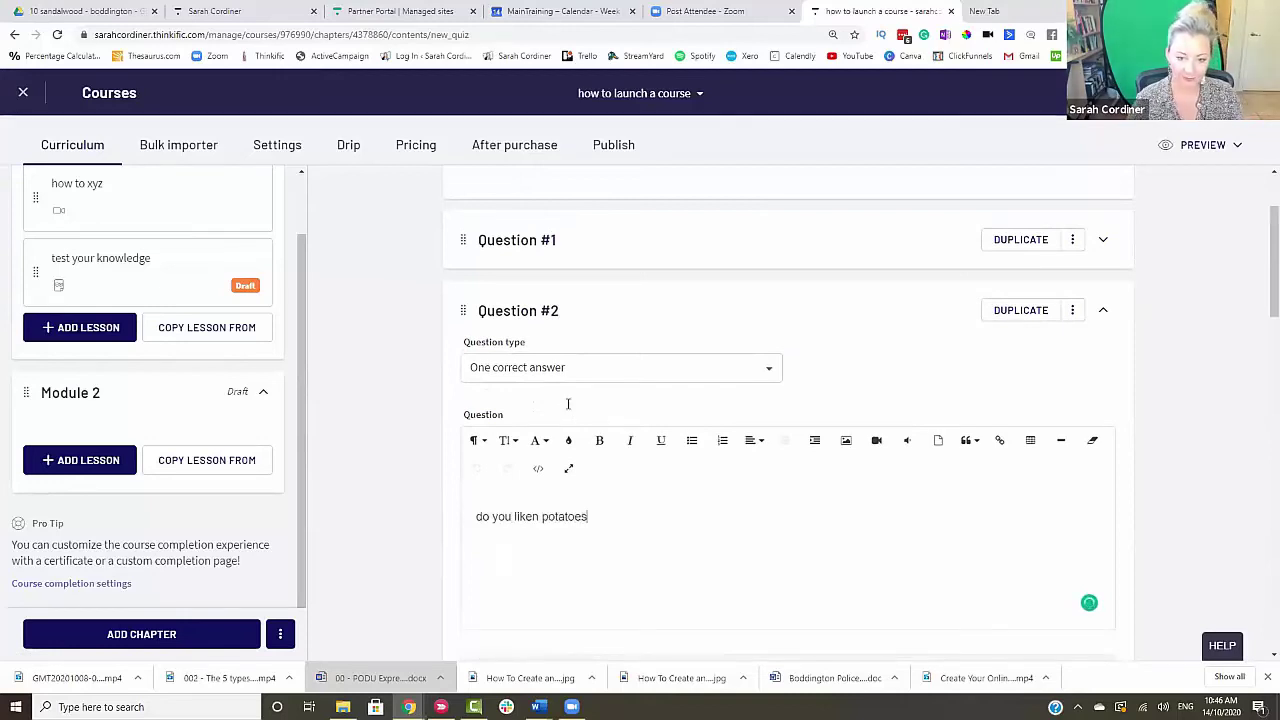
# - Give Question #2 choices 'yes' (marked correct) and 'no', then add Question #3
pyautogui.scroll(-4, 549, 410)
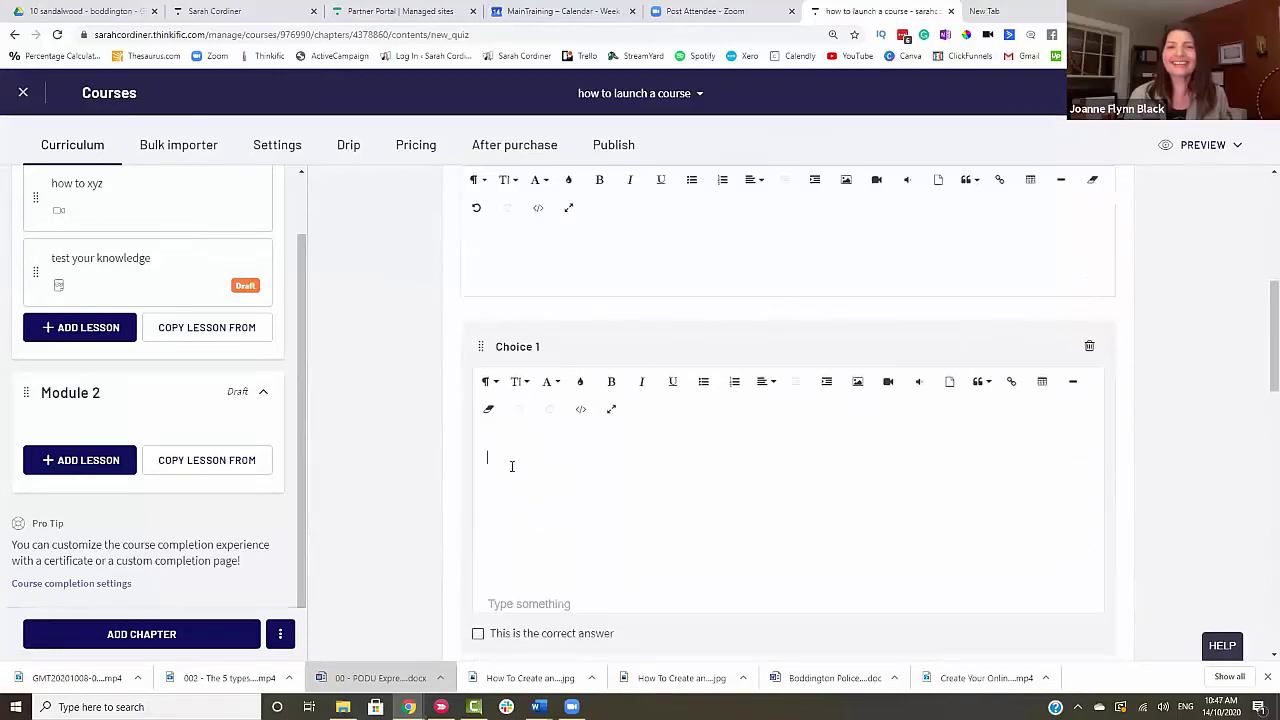
pyautogui.click(511, 466)
pyautogui.write('yes')
pyautogui.scroll(-3, 566, 390)
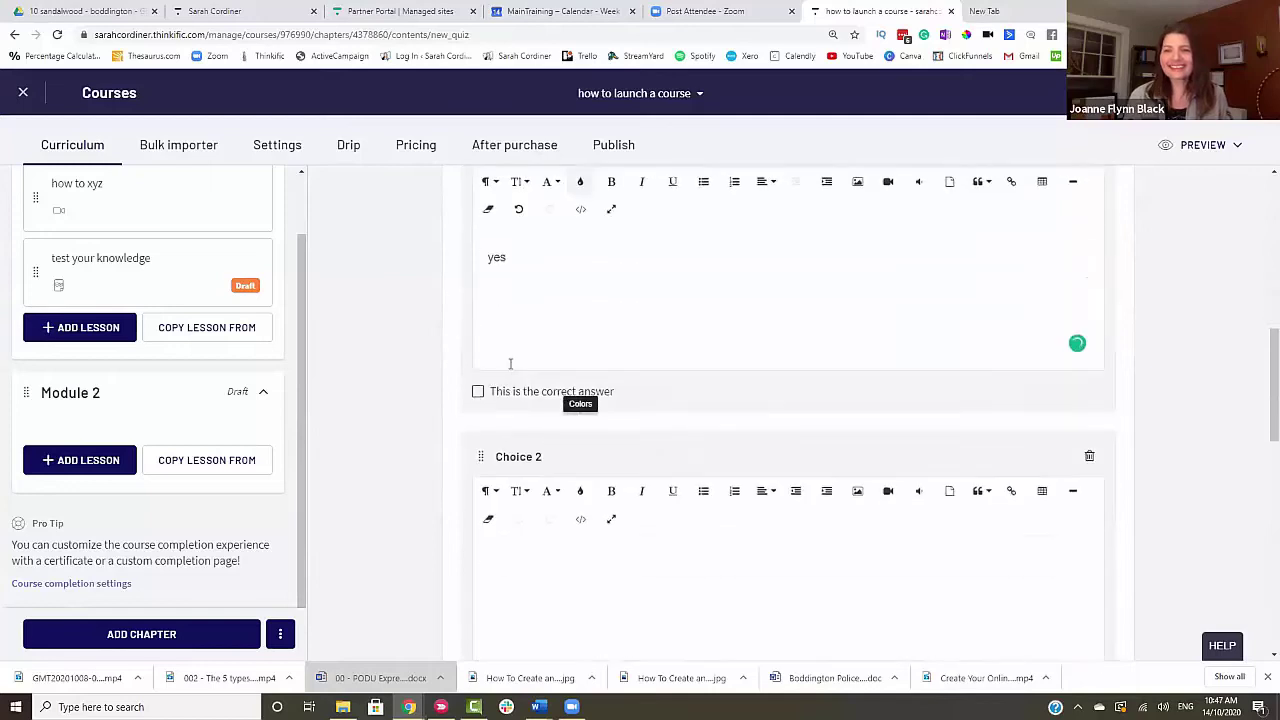
pyautogui.click(478, 392)
pyautogui.click(551, 579)
pyautogui.write('no')
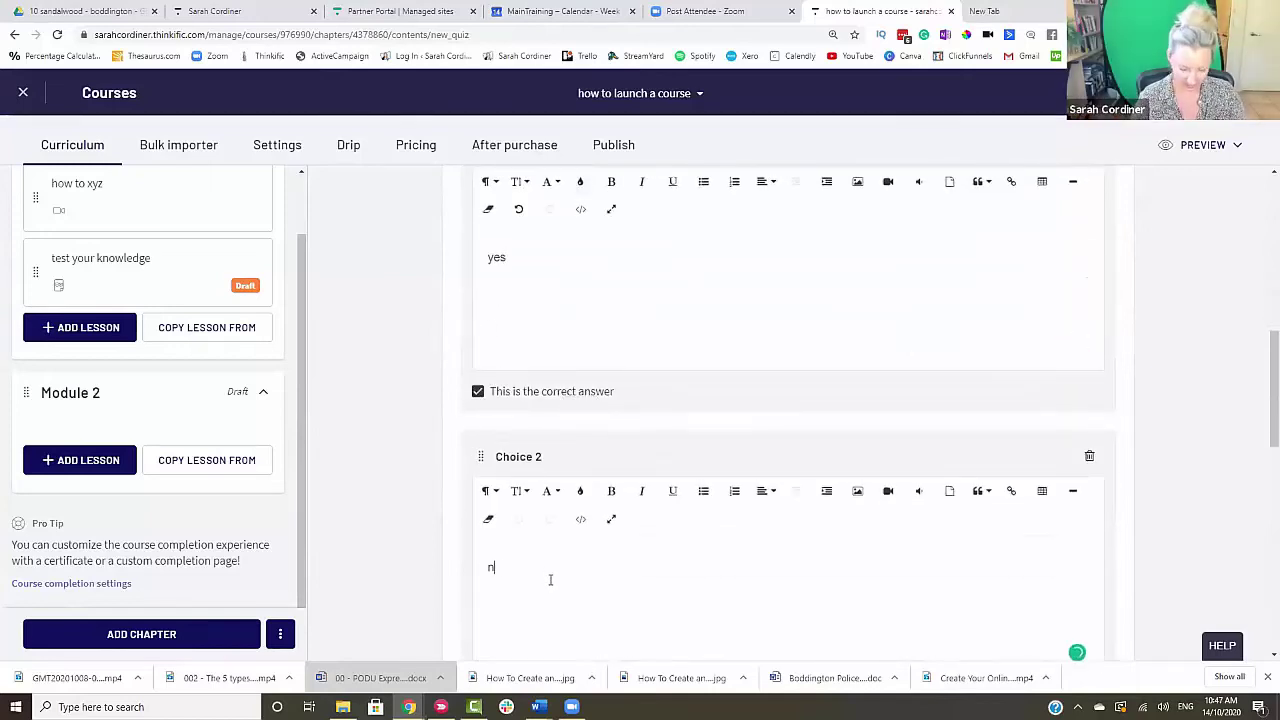
pyautogui.scroll(-4, 550, 580)
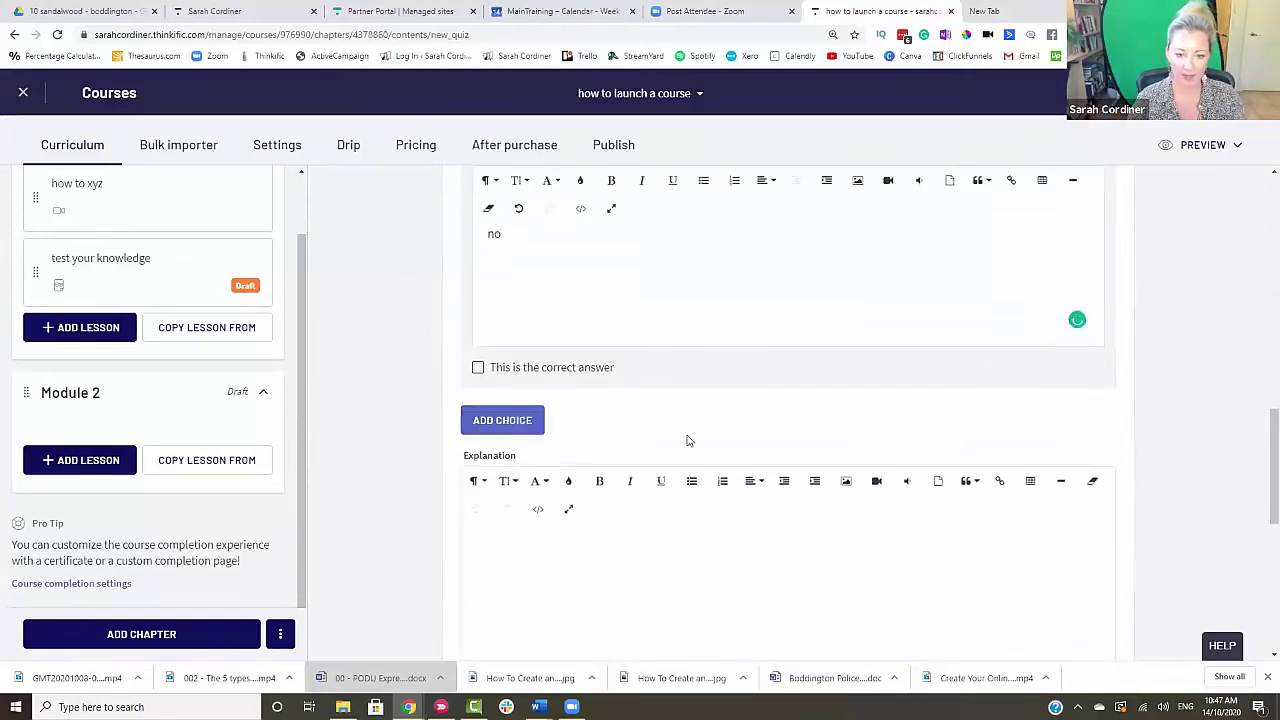
pyautogui.scroll(-3, 686, 437)
pyautogui.click(478, 498)
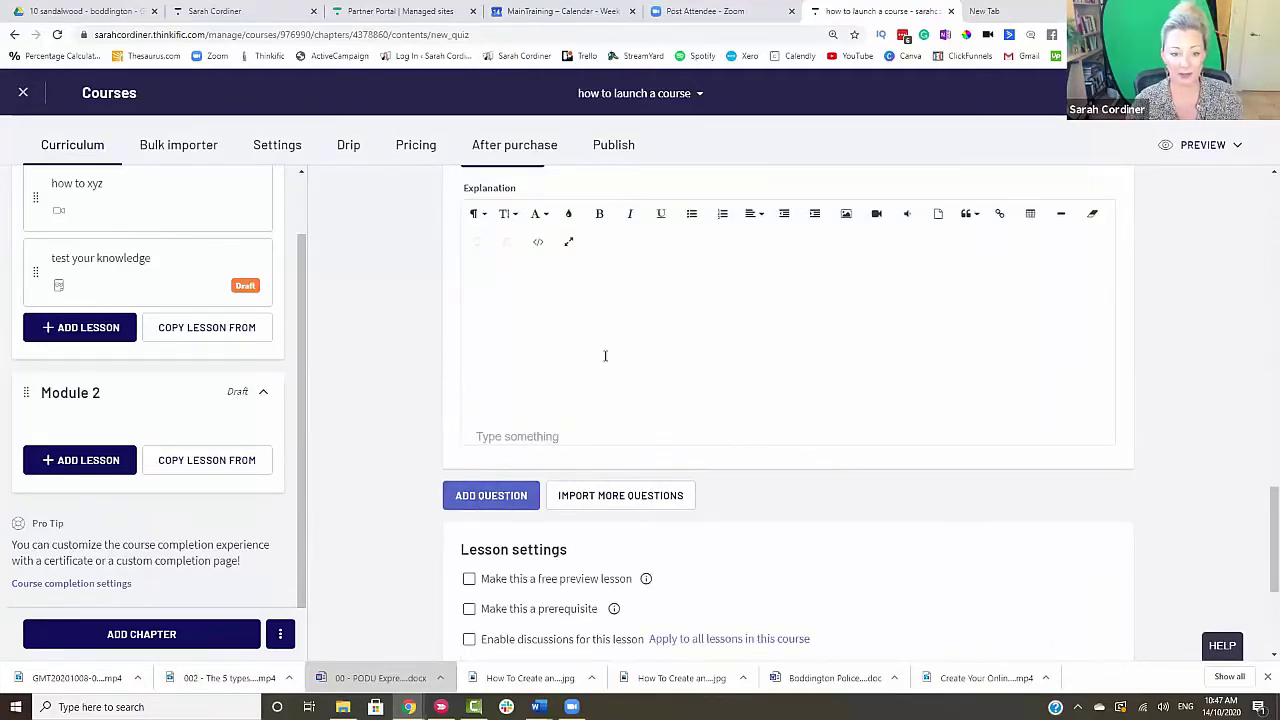
pyautogui.scroll(10, 691, 371)
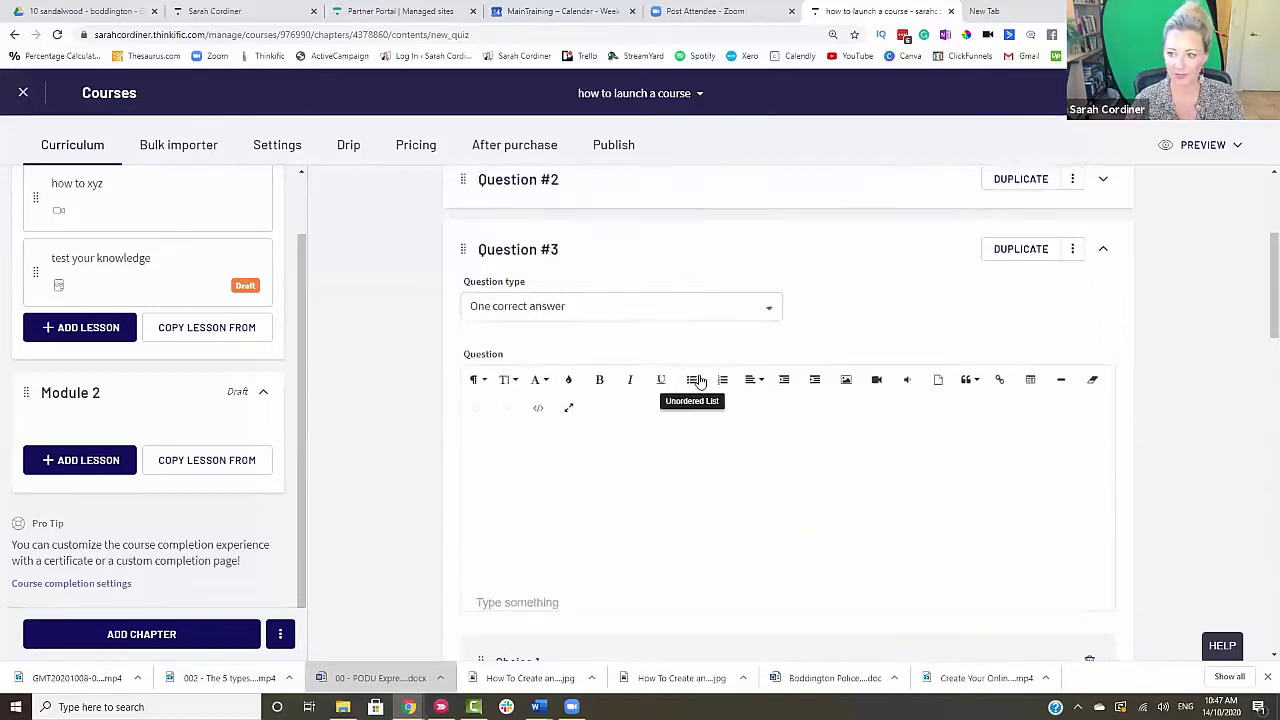
# - Attempt to save the quiz, then enter 'b' in a Choice 2 field
pyautogui.click(1121, 202)
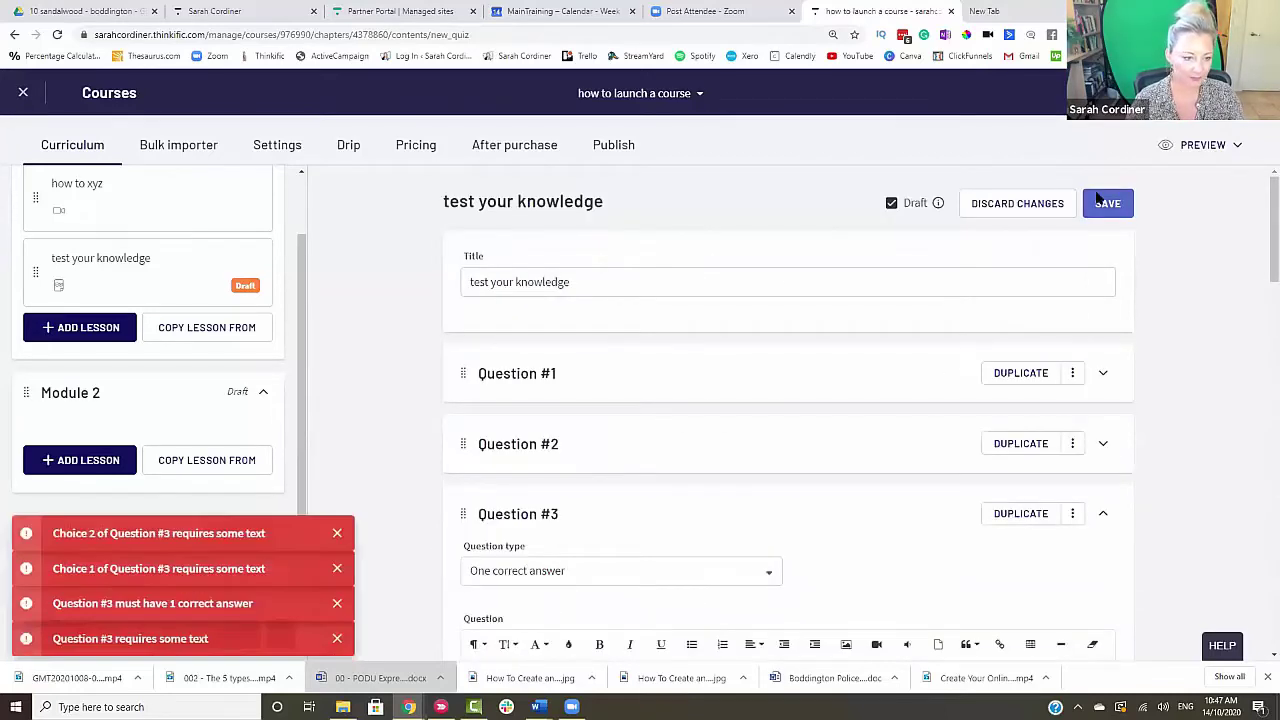
pyautogui.scroll(-3, 466, 360)
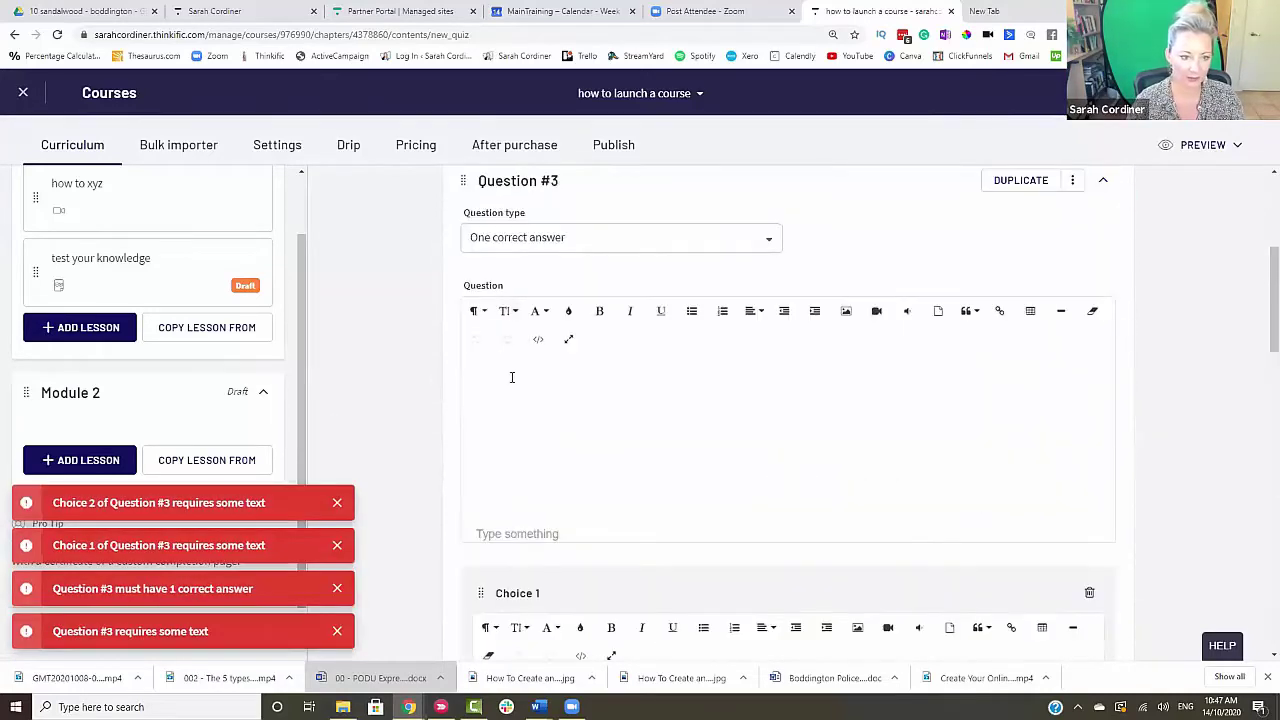
pyautogui.scroll(-10, 582, 398)
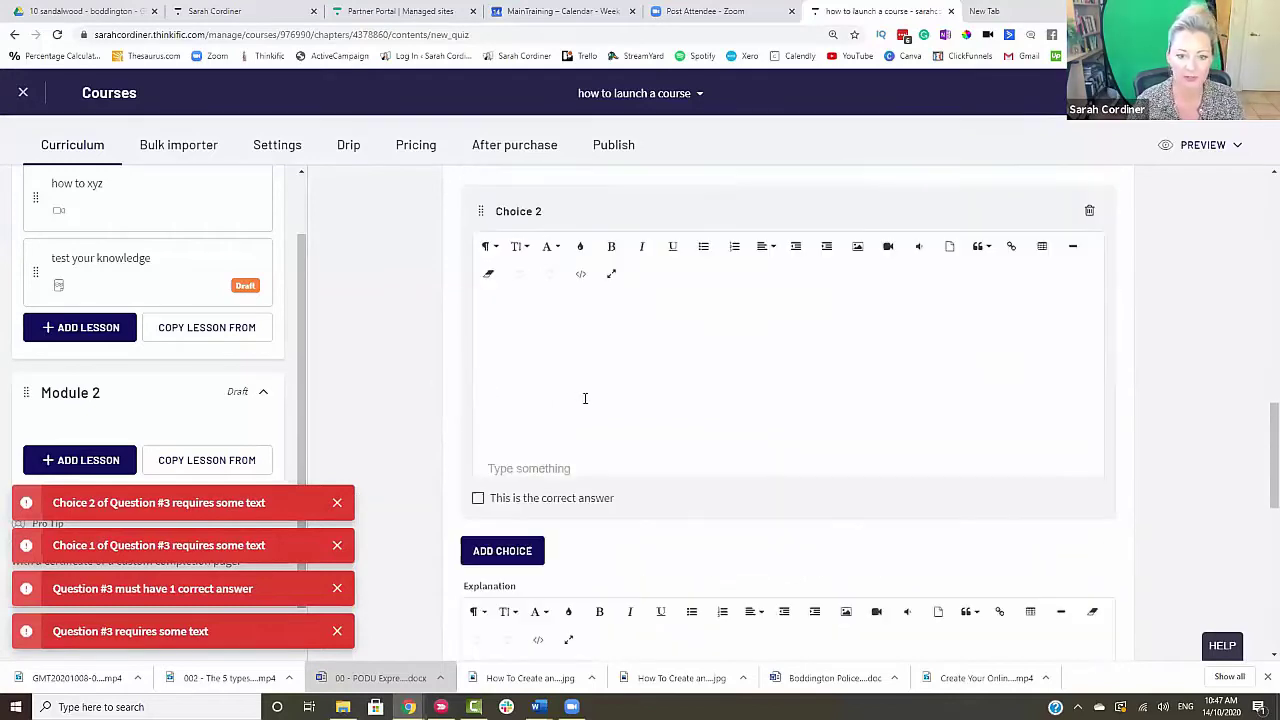
pyautogui.scroll(5, 569, 426)
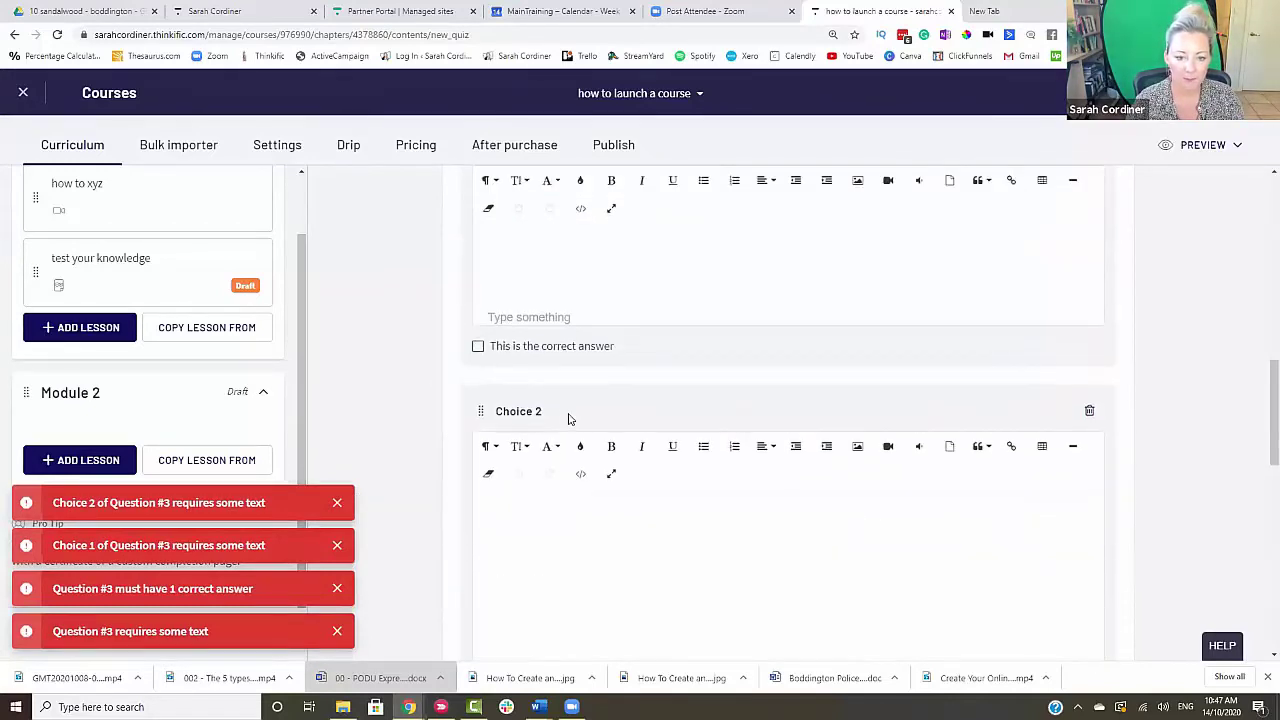
pyautogui.click(539, 537)
pyautogui.write('bacon')
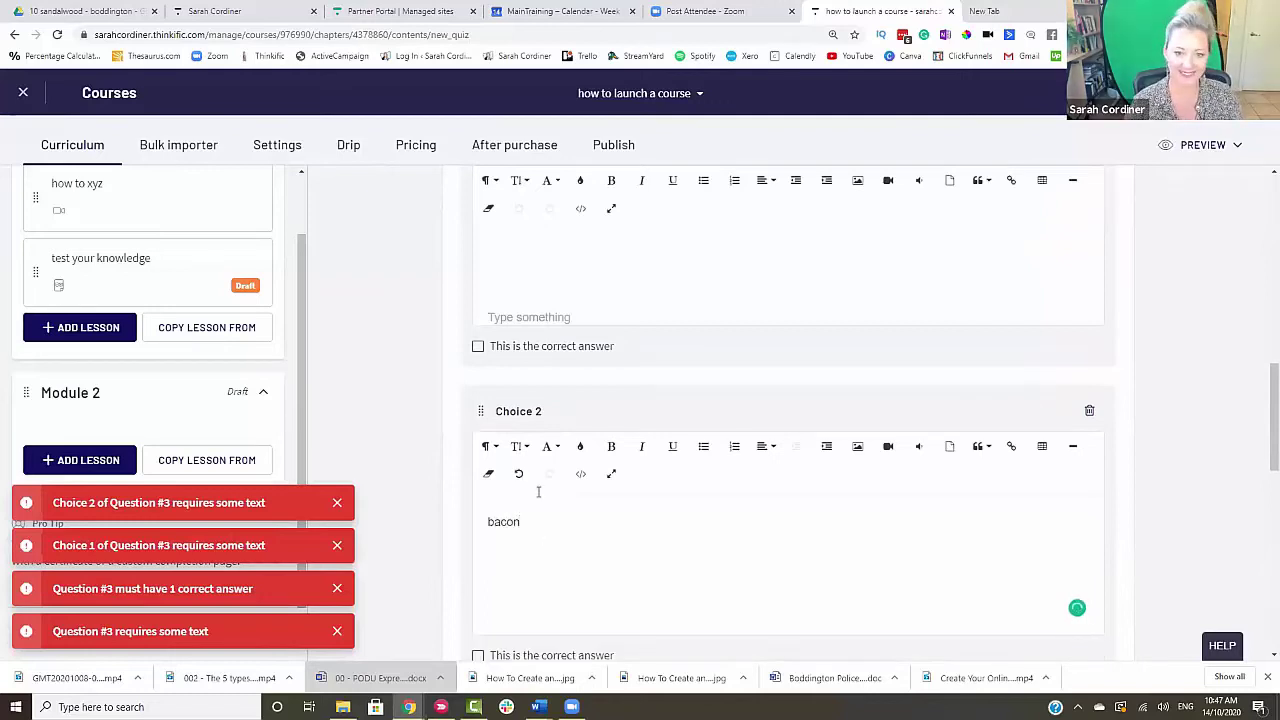
# - Collapse and delete the blank Question #3
pyautogui.scroll(10, 538, 500)
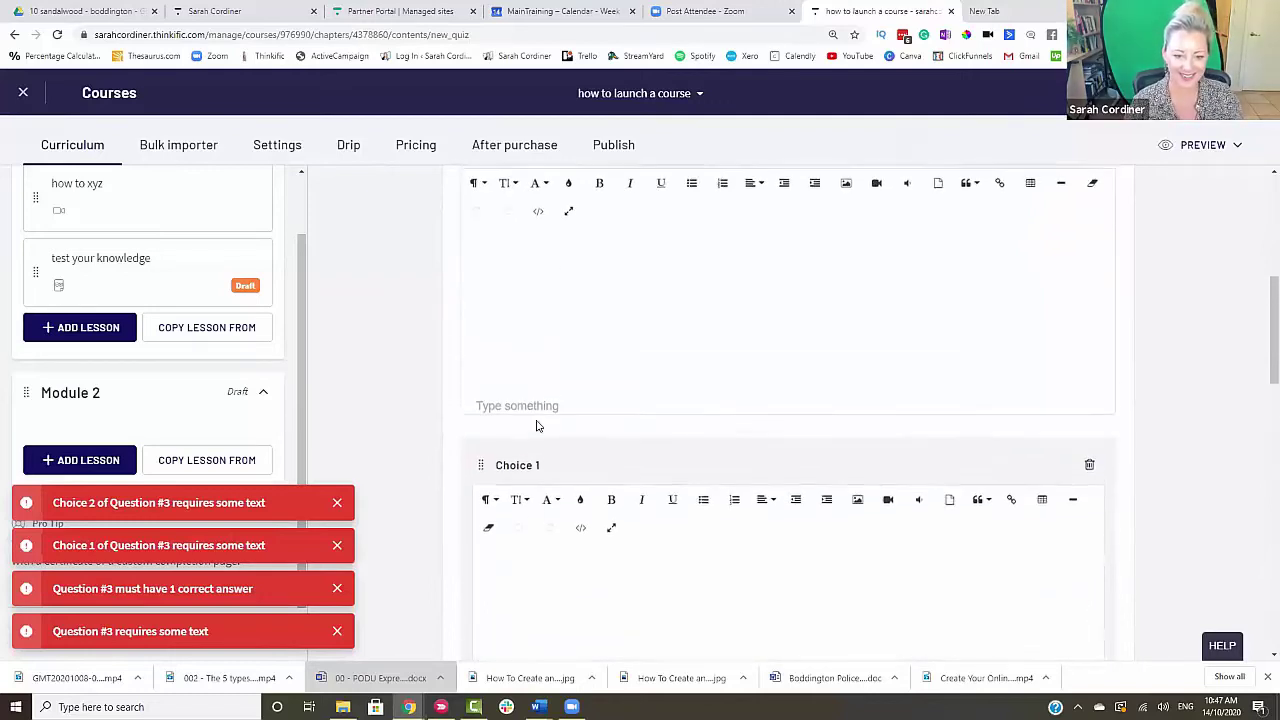
pyautogui.scroll(-3, 540, 426)
pyautogui.scroll(3, 541, 440)
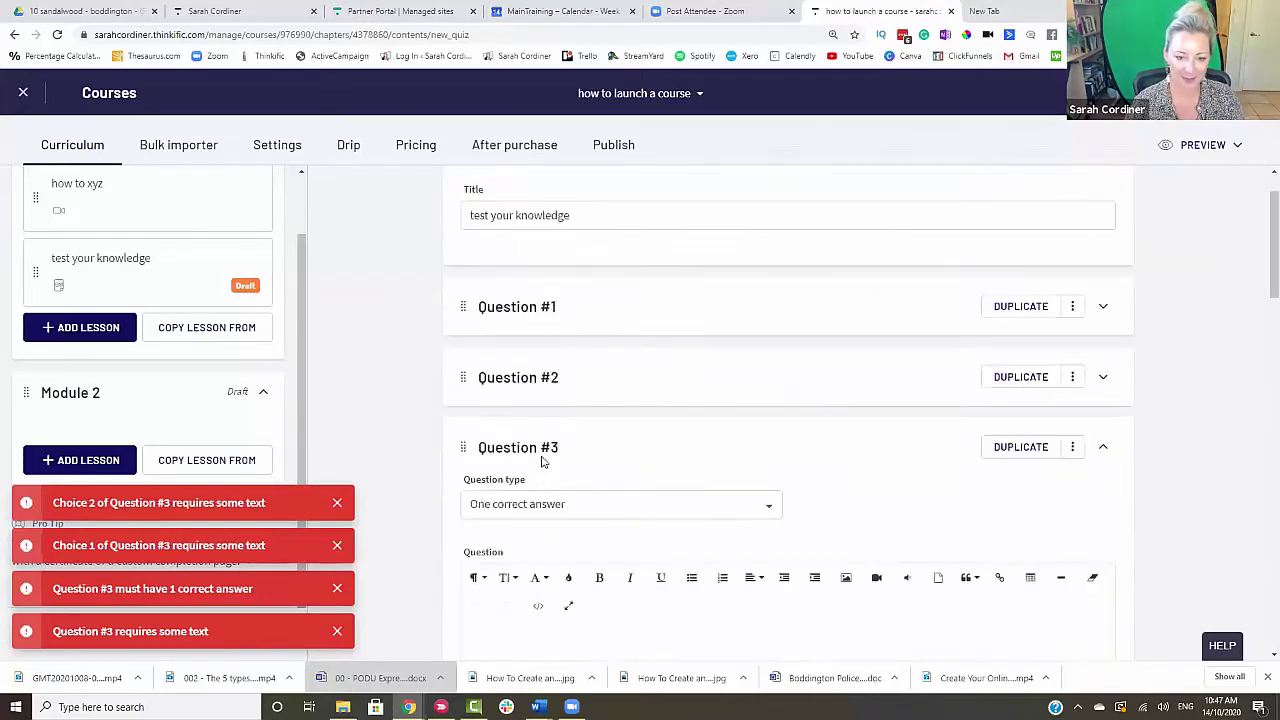
pyautogui.click(1106, 447)
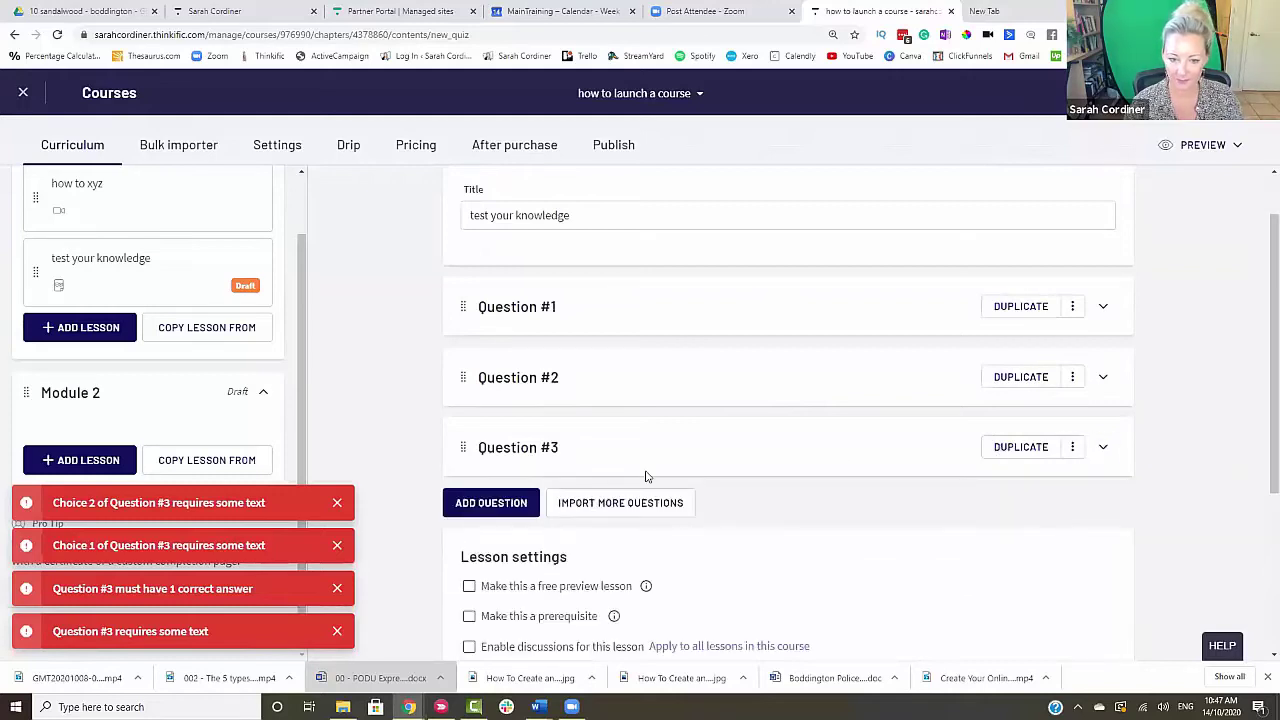
pyautogui.click(1072, 447)
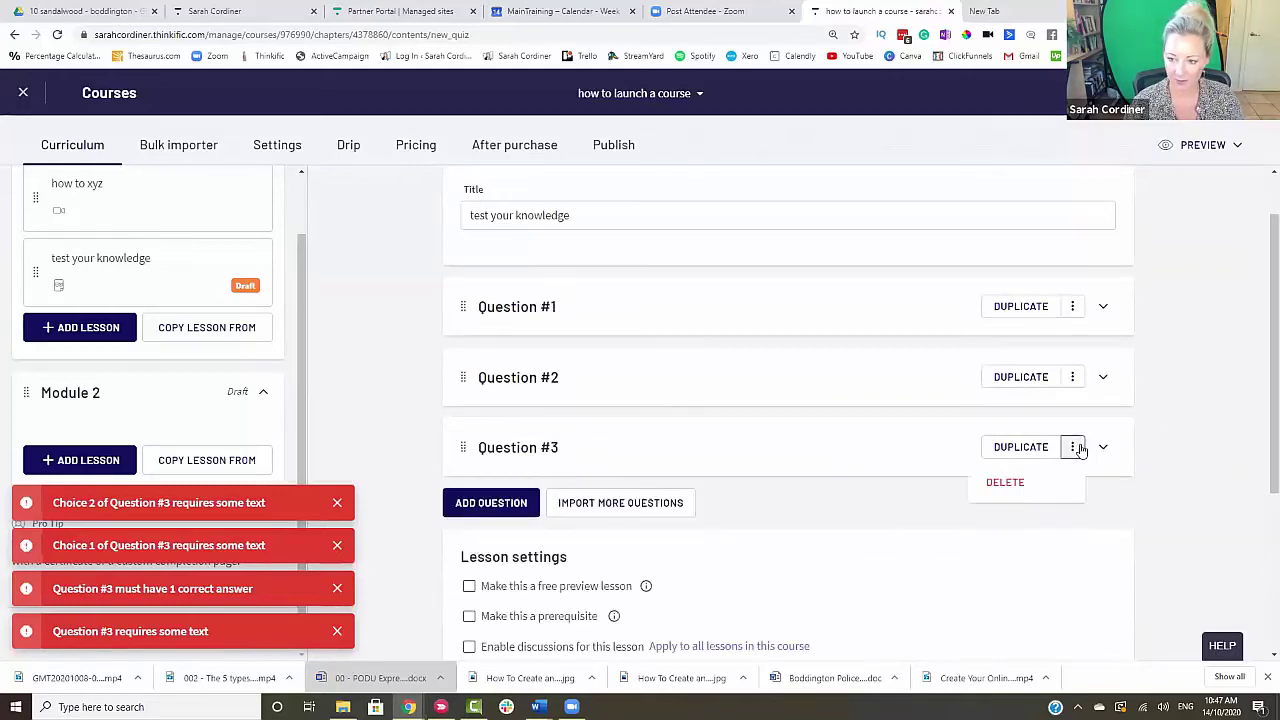
pyautogui.click(1023, 480)
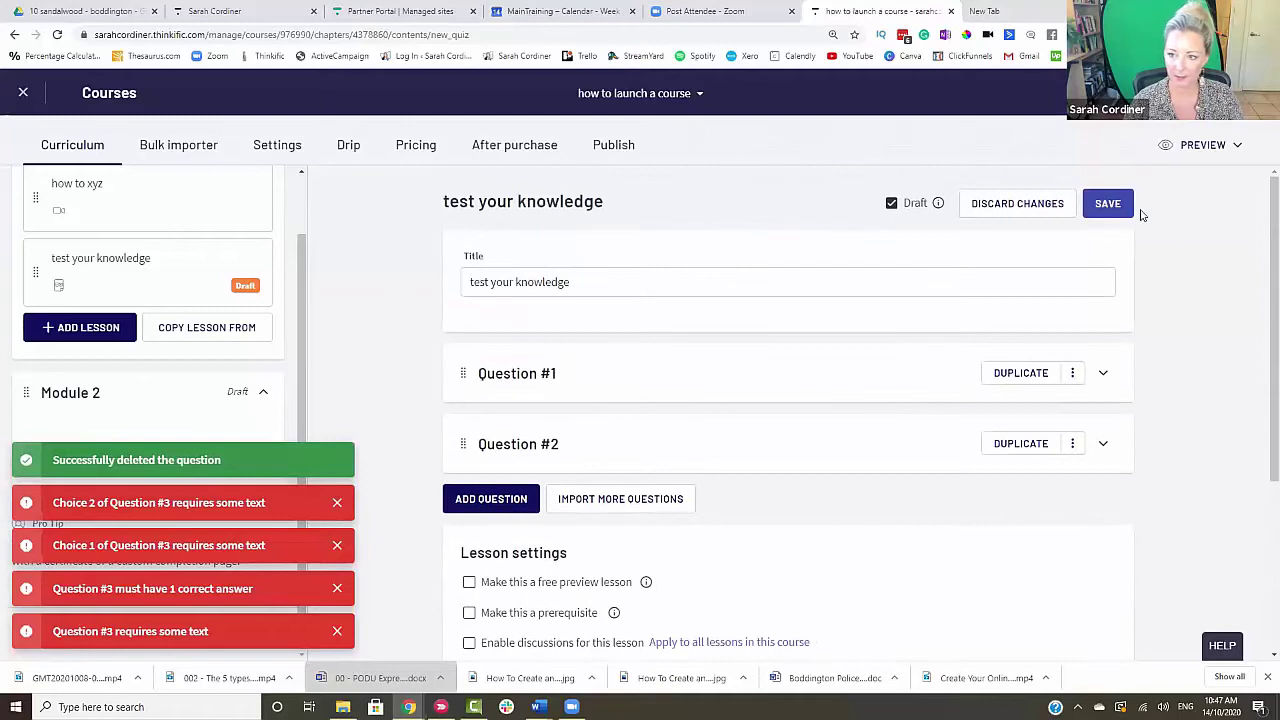
# - Save the two-question quiz and dismiss the four error messages
pyautogui.click(1107, 203)
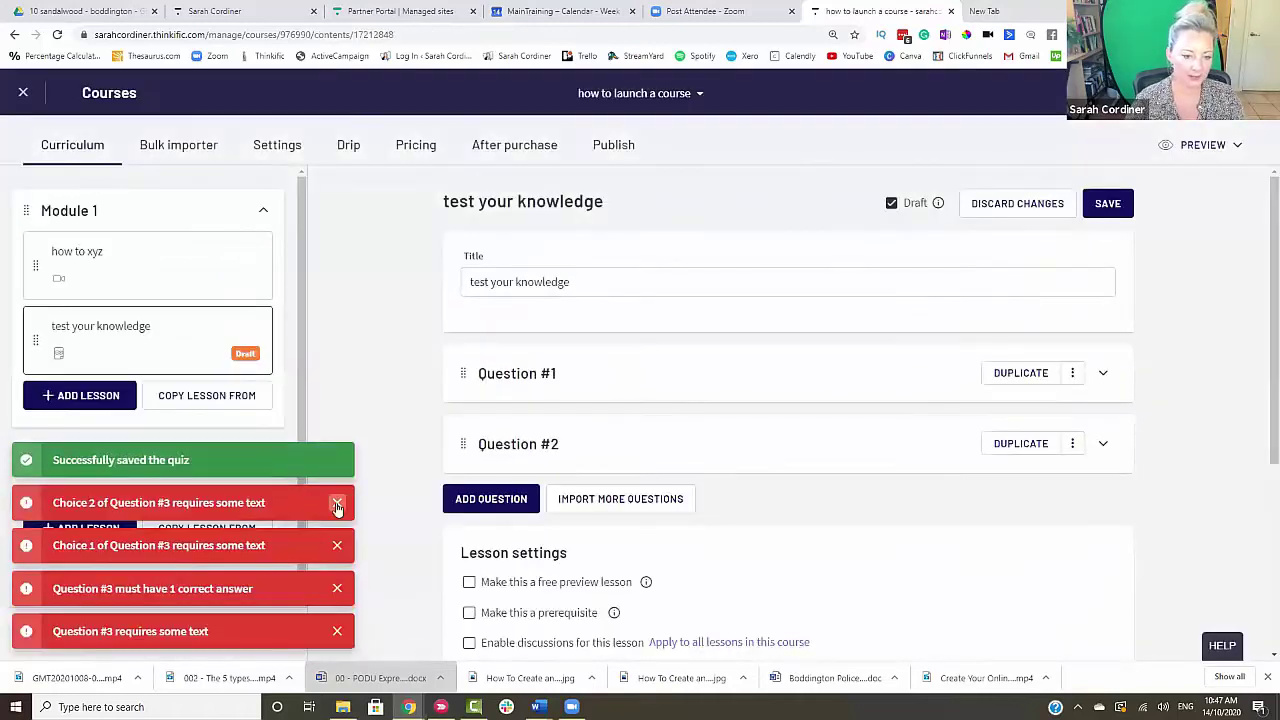
pyautogui.click(337, 503)
pyautogui.click(337, 544)
pyautogui.click(337, 589)
pyautogui.click(337, 628)
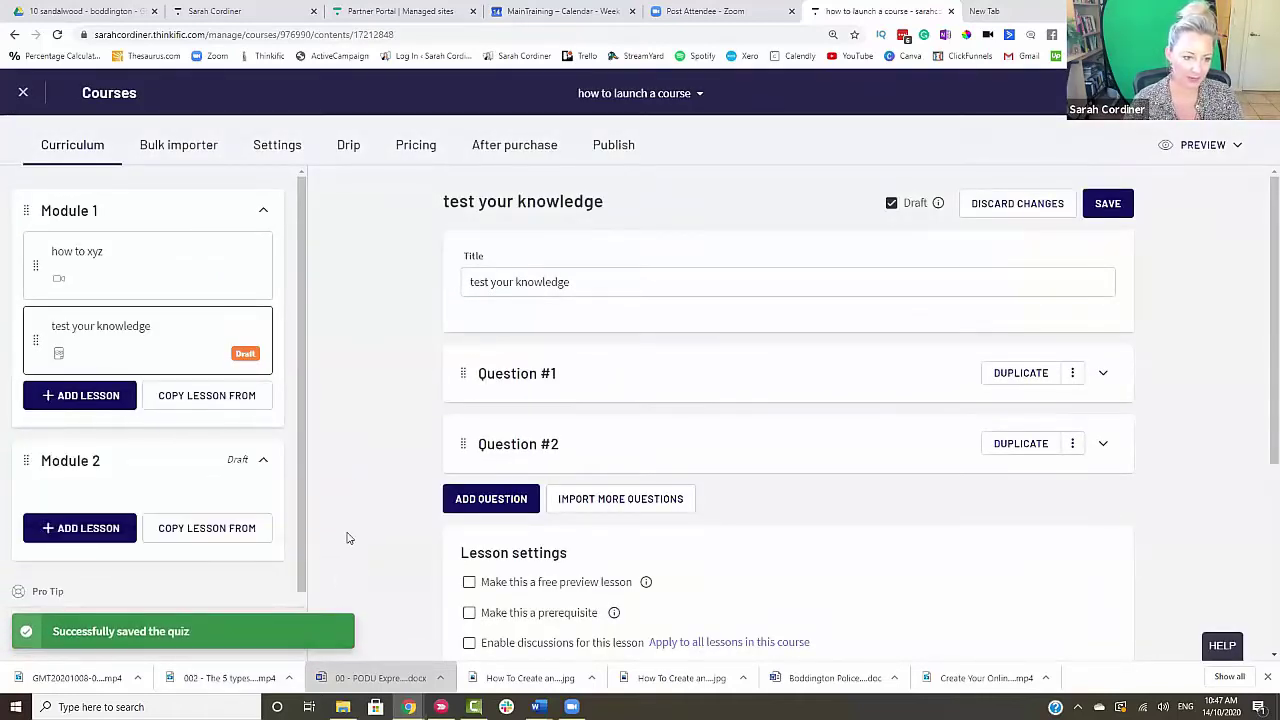
pyautogui.click(70, 399)
pyautogui.scroll(-1, 168, 401)
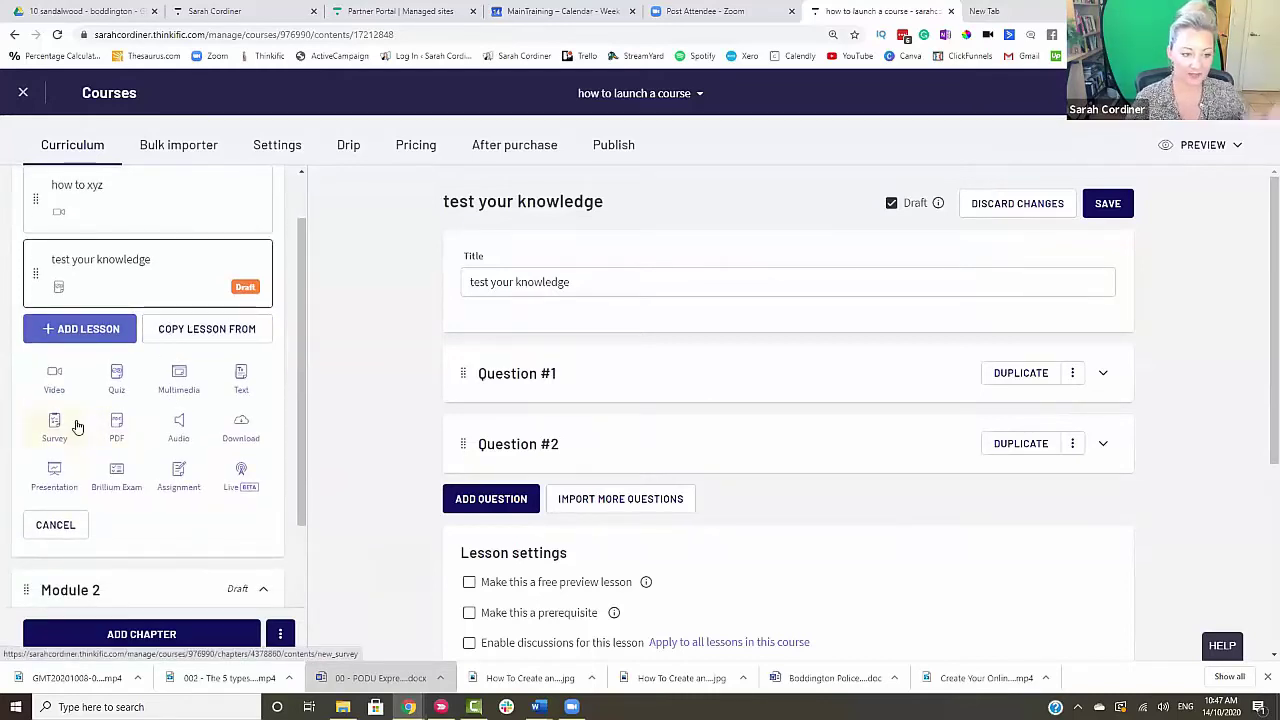
# - Create a downloadable PDF lesson titled 'download: ggrdghdhgfjh'
pyautogui.click(116, 428)
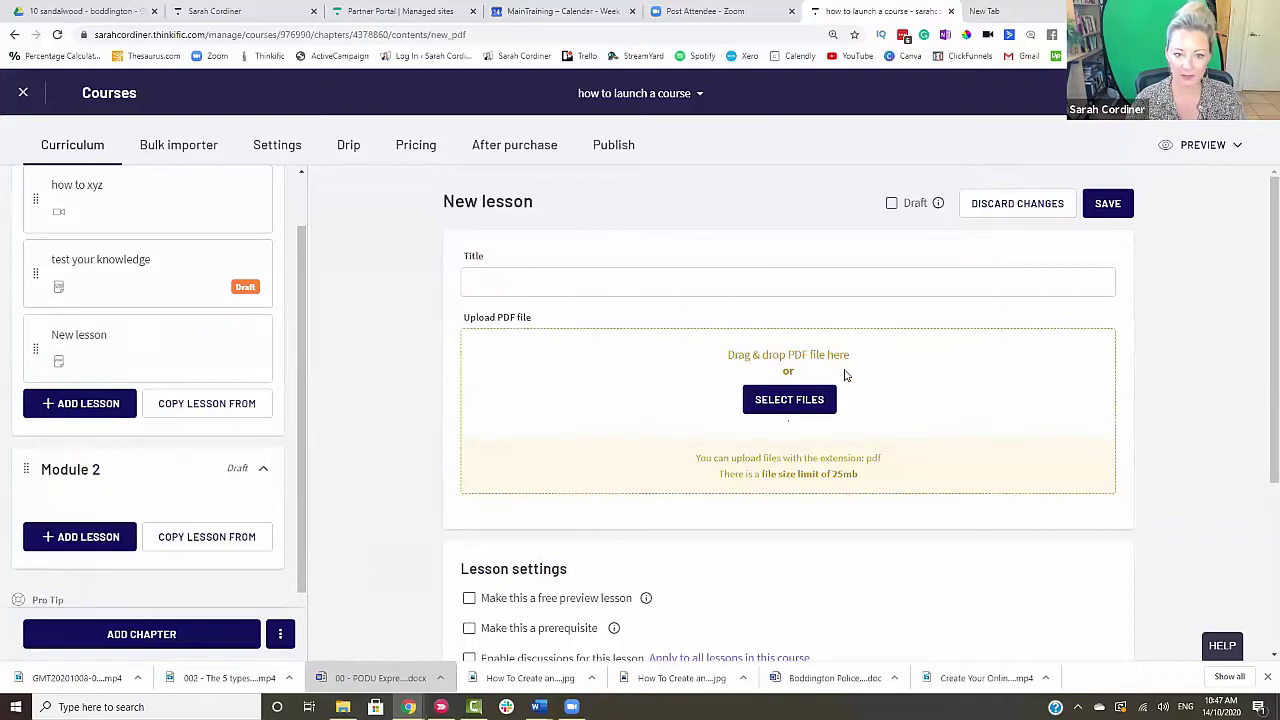
pyautogui.click(656, 281)
pyautogui.write('dow')
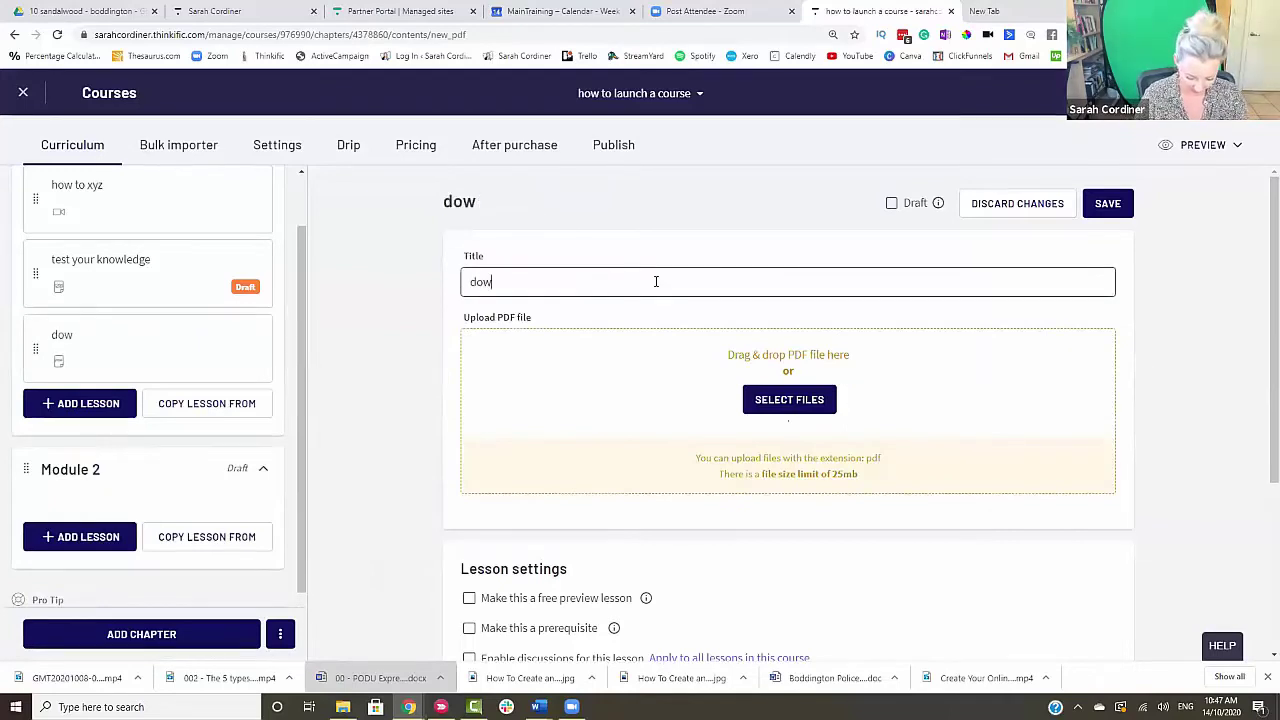
pyautogui.write('nload: ggrdgh')
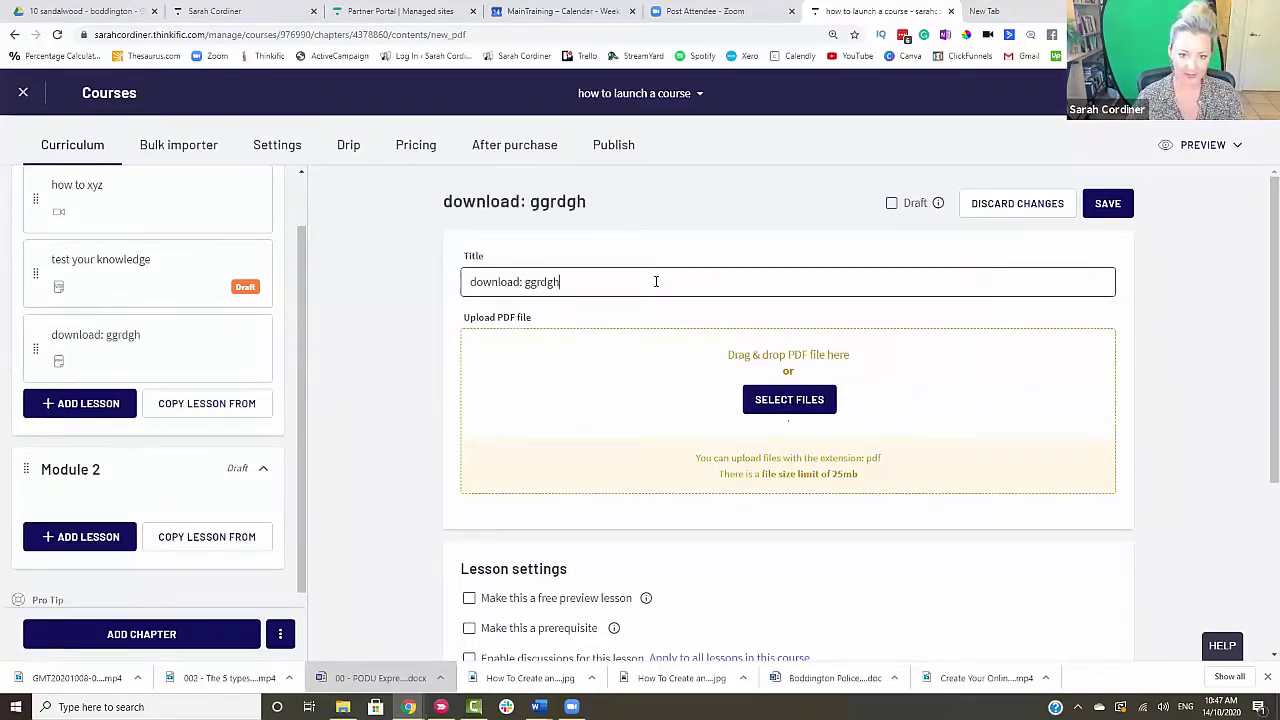
pyautogui.write('dhgfjh')
pyautogui.scroll(-5, 714, 320)
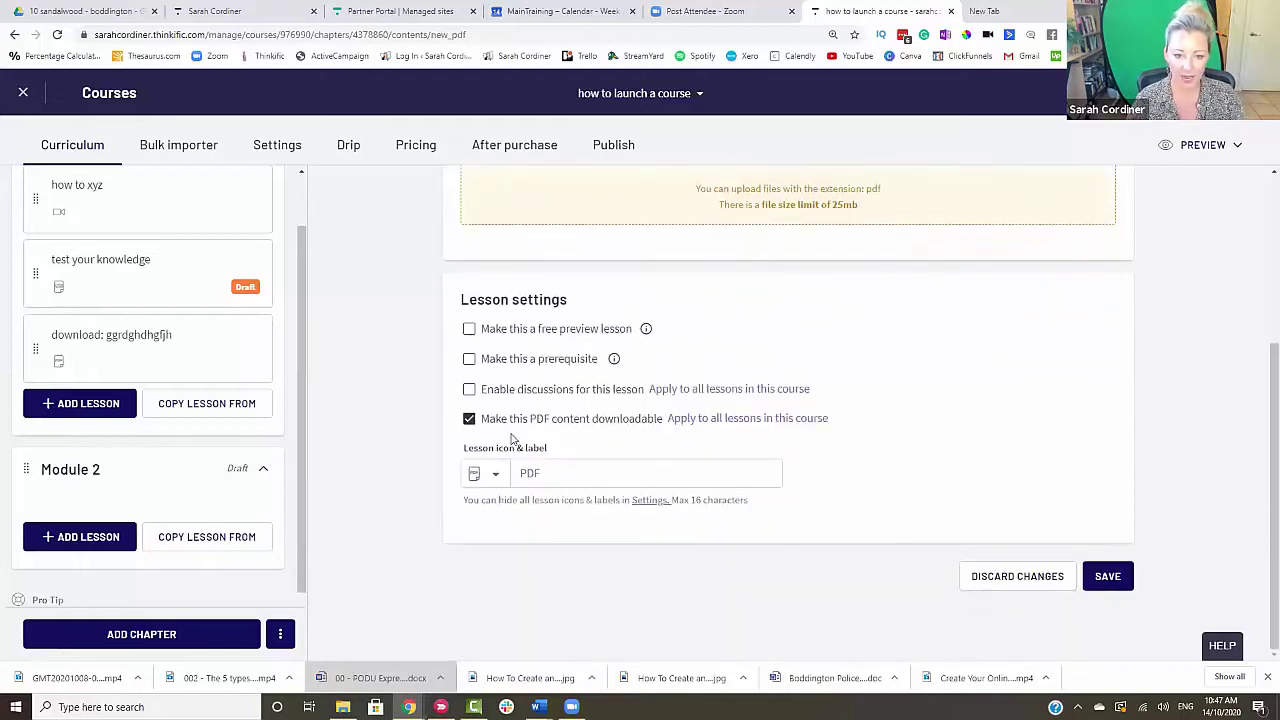
pyautogui.click(469, 420)
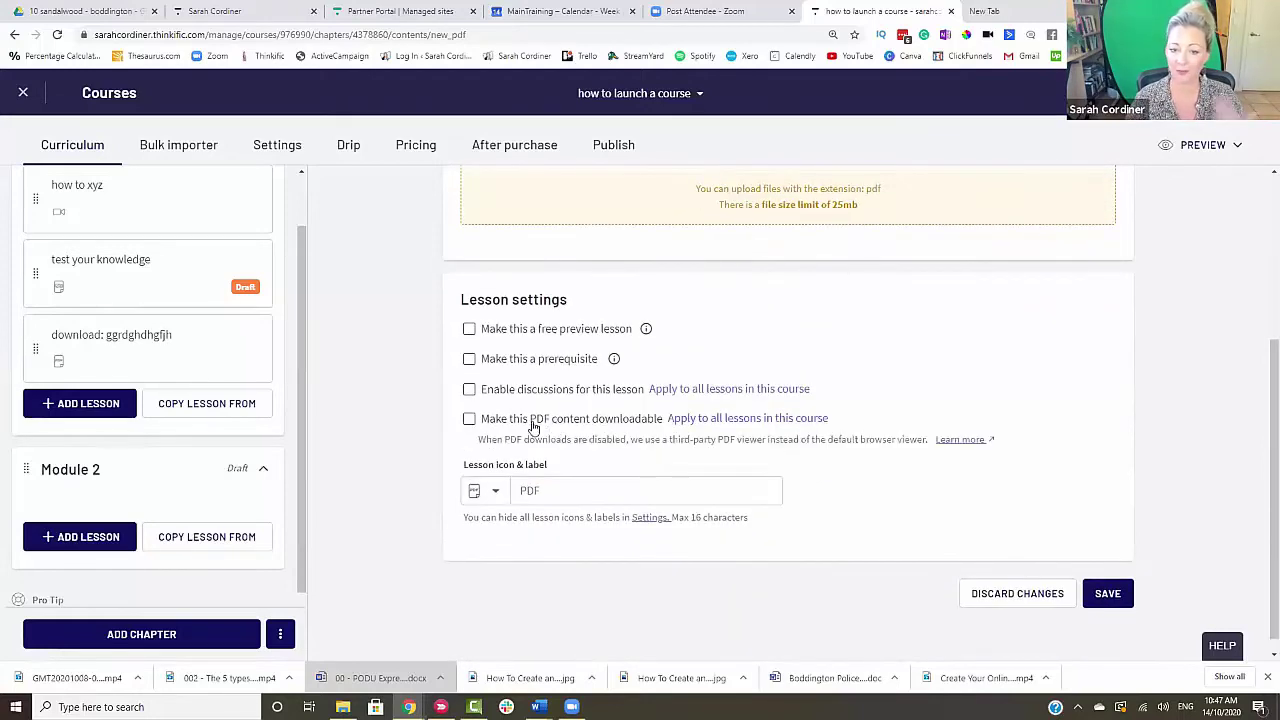
pyautogui.click(469, 420)
pyautogui.scroll(3, 616, 434)
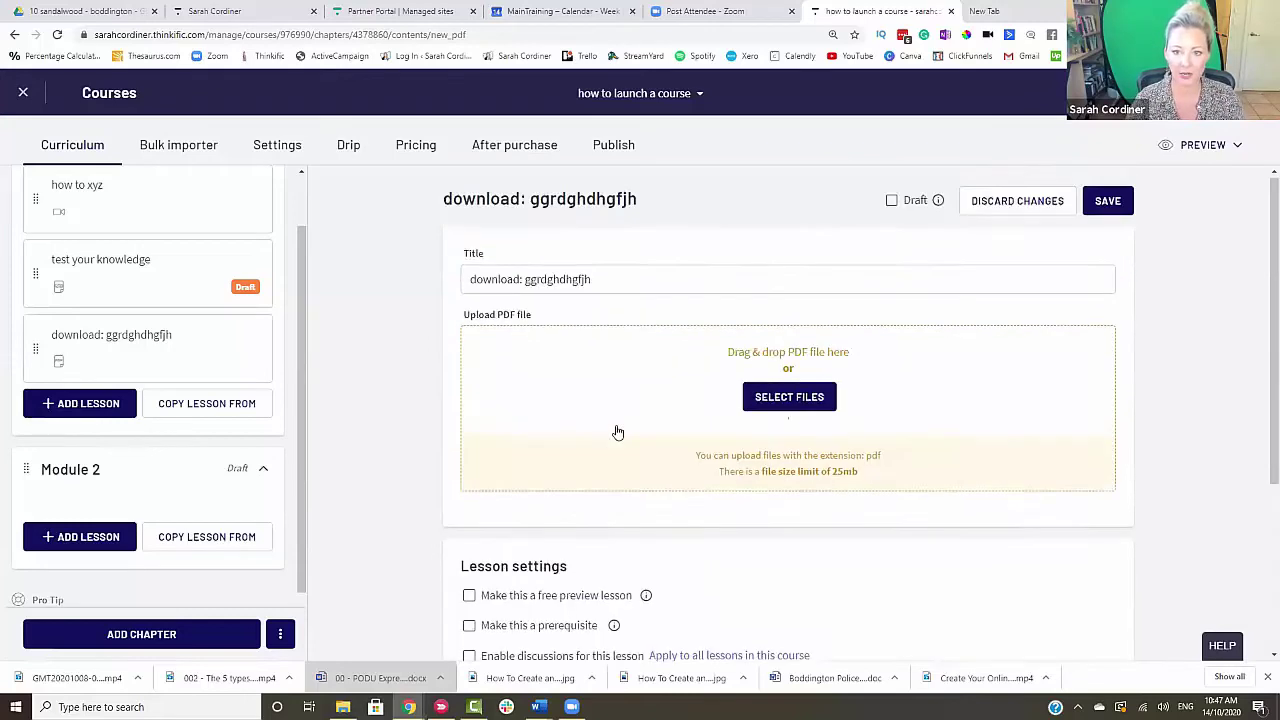
# - Upload a PDF file to the lesson and save it
pyautogui.click(813, 401)
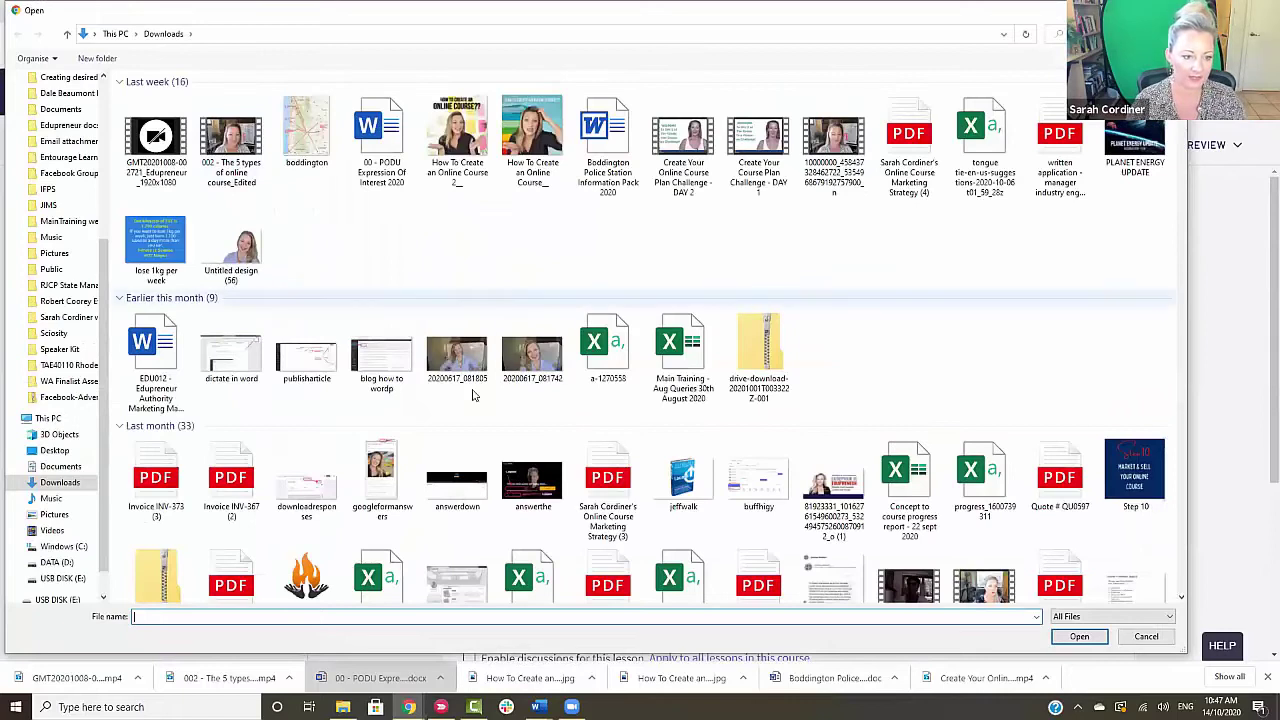
pyautogui.click(231, 478)
pyautogui.click(1080, 638)
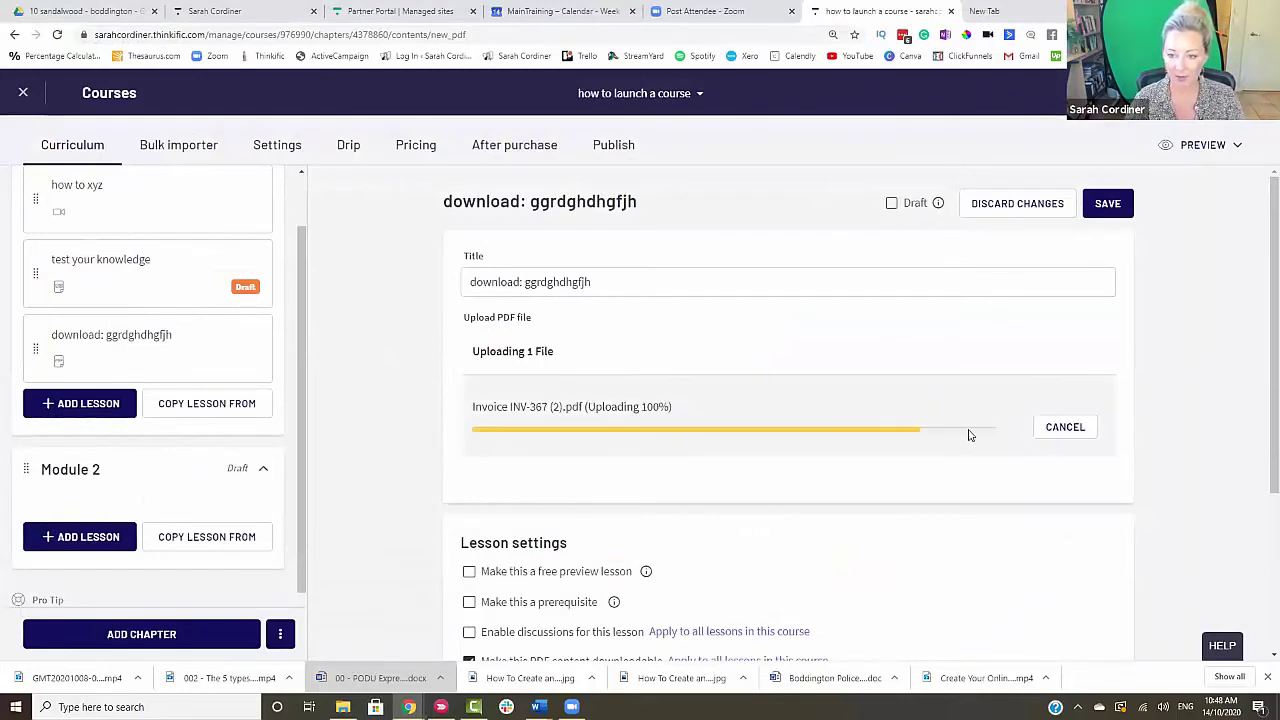
pyautogui.click(1116, 210)
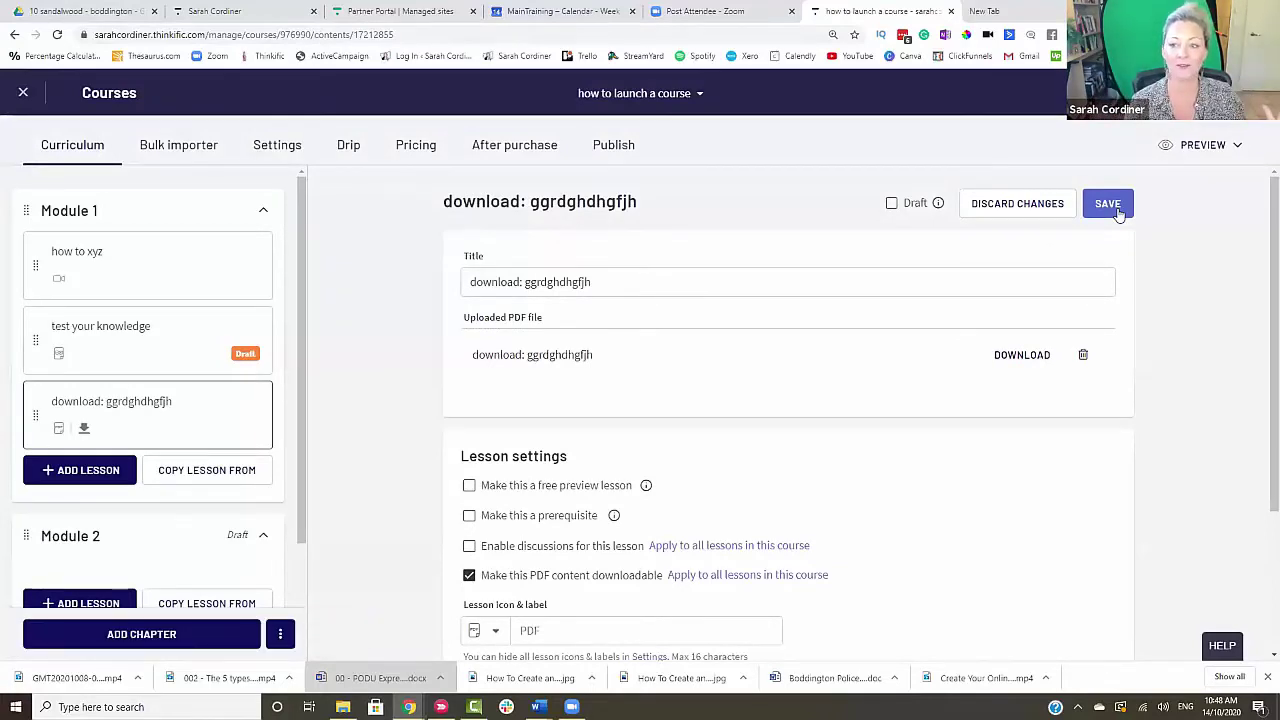
pyautogui.click(1119, 213)
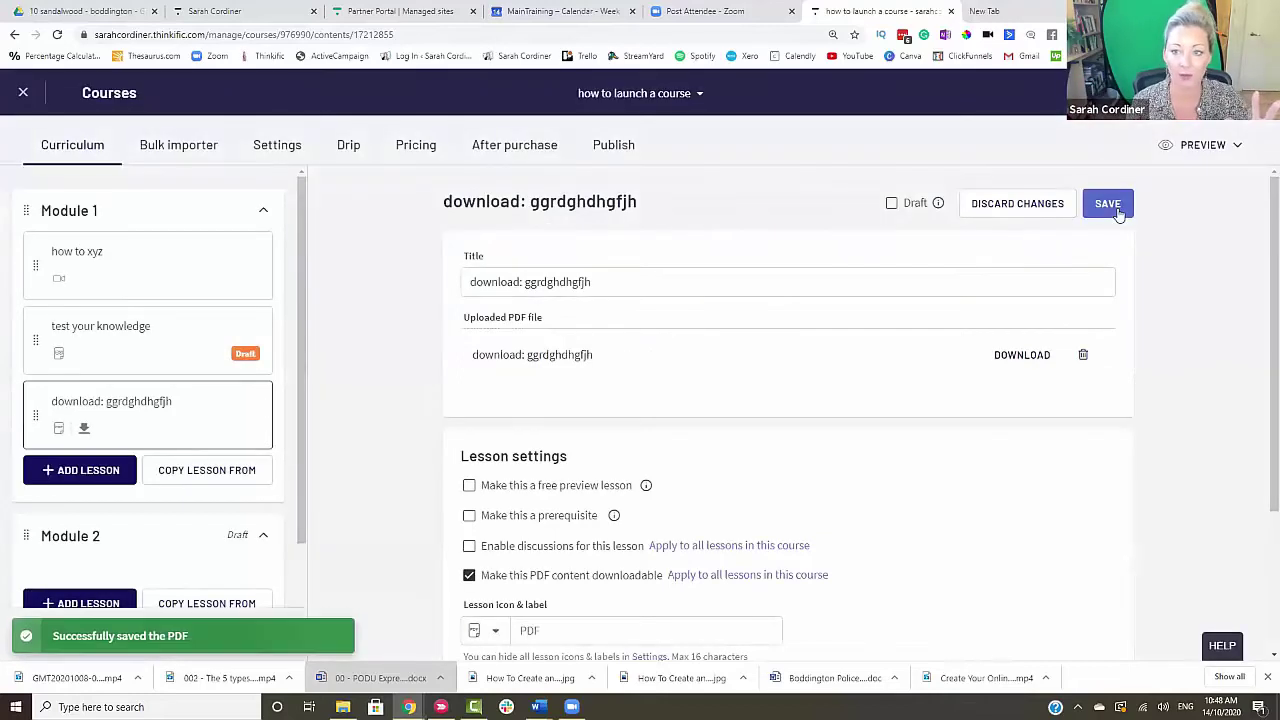
pyautogui.click(107, 471)
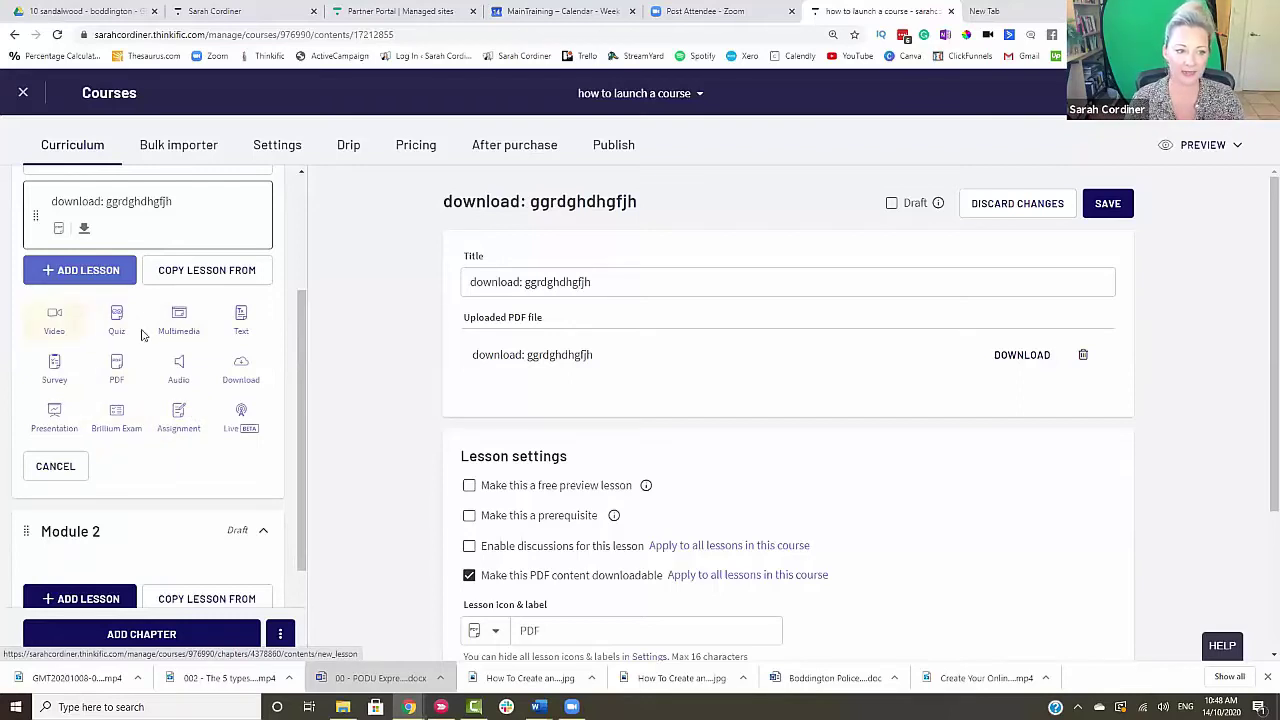
# - Title the video lesson 'how to xyz gdrgyrhyrt' and use quote declined.mp4 from the library
pyautogui.scroll(-3, 526, 343)
pyautogui.scroll(-2, 530, 350)
pyautogui.scroll(3, 537, 357)
pyautogui.scroll(-3, 537, 357)
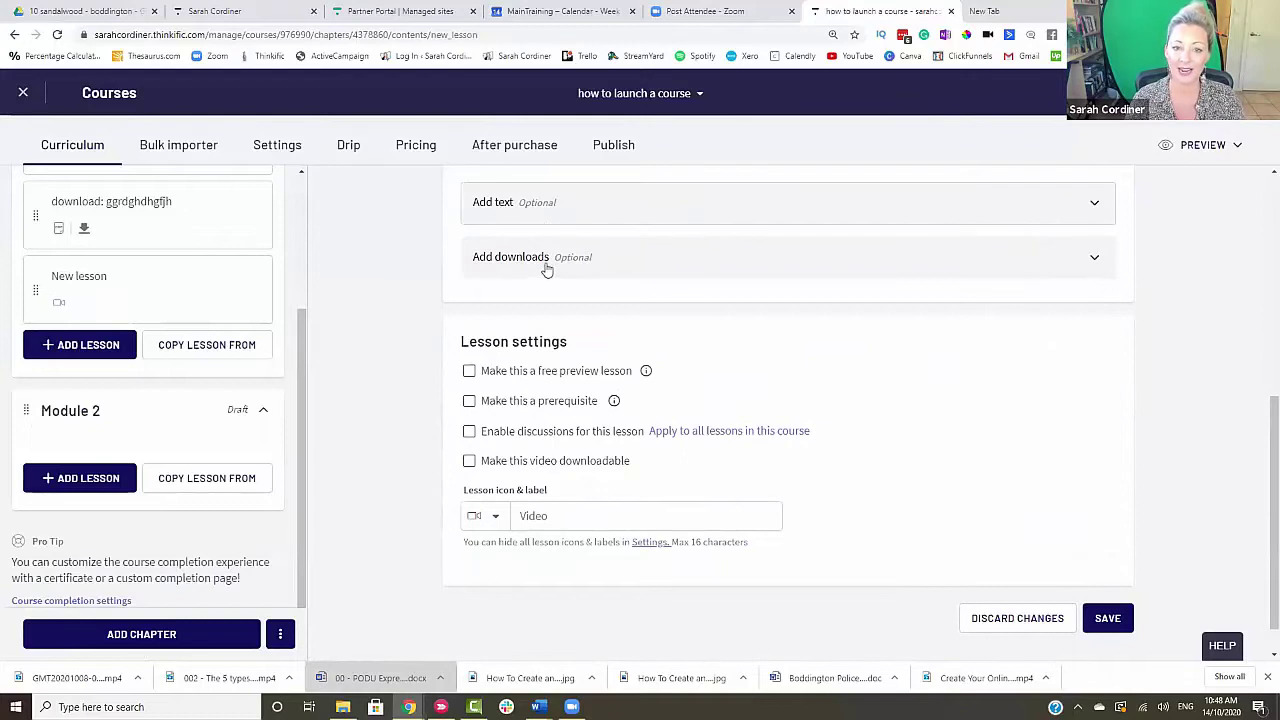
pyautogui.scroll(5, 565, 300)
pyautogui.click(522, 210)
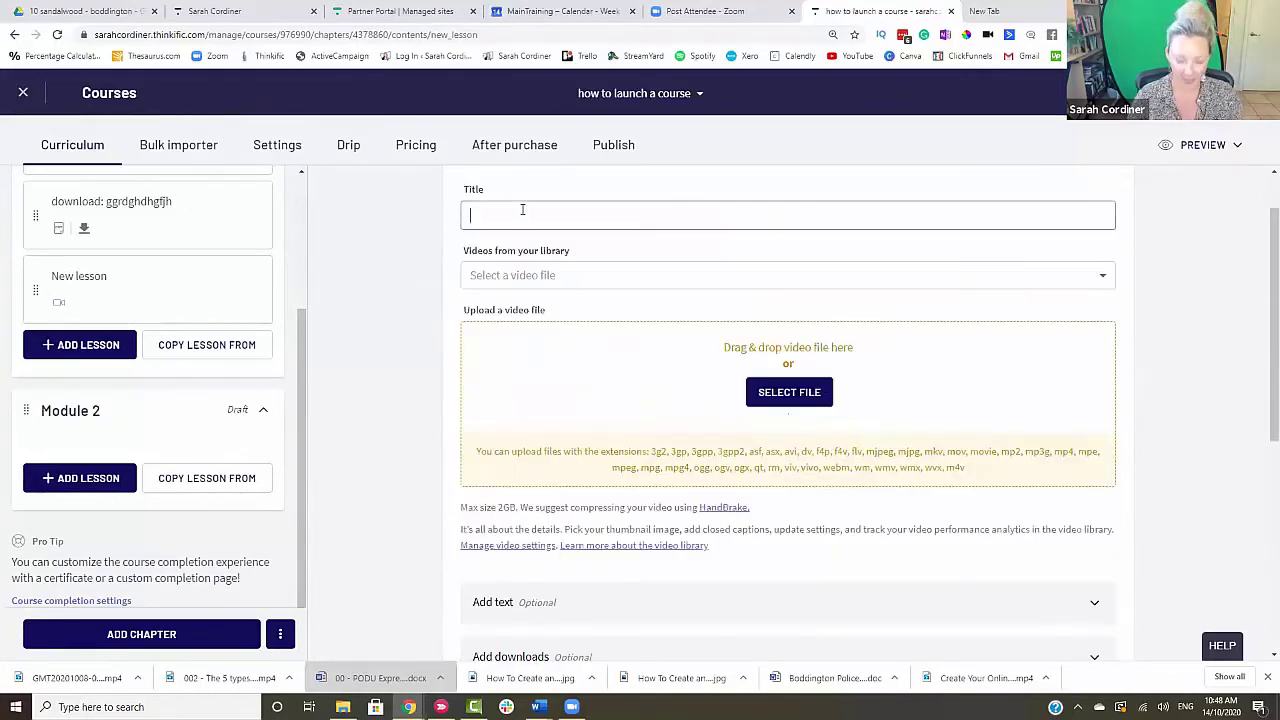
pyautogui.write('how to xyz gdrgyrhyrt')
pyautogui.click(537, 278)
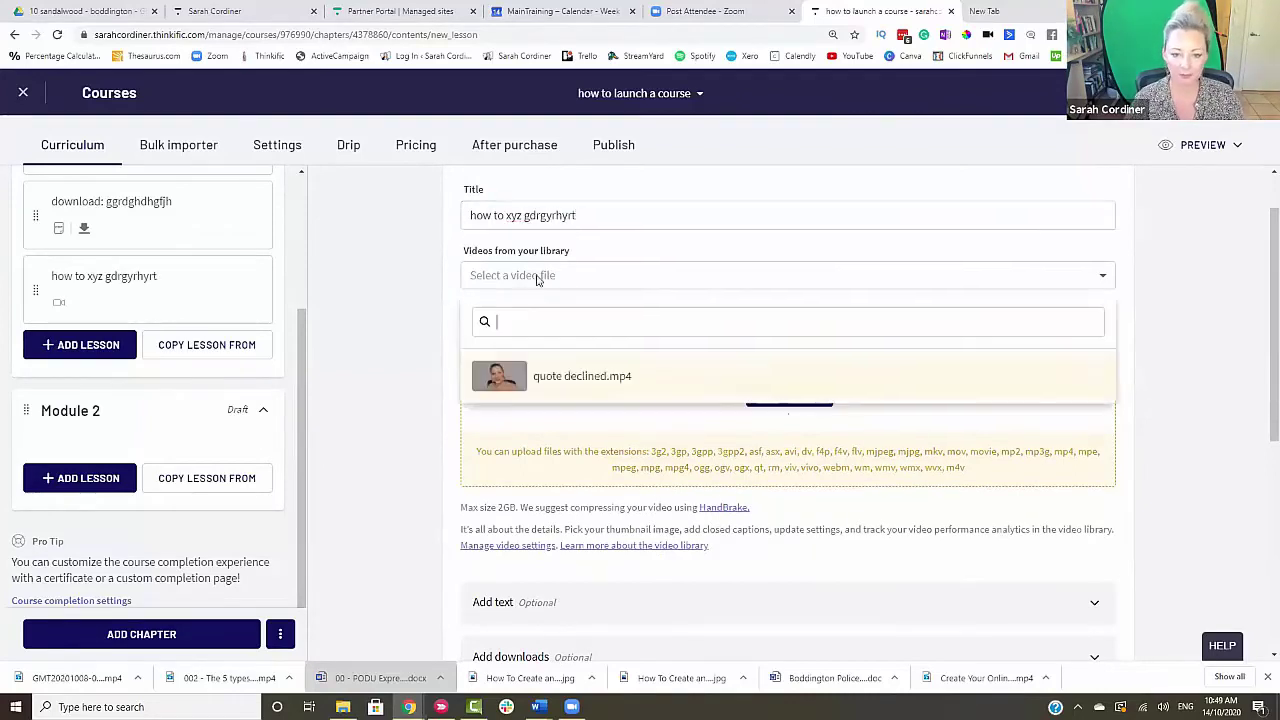
pyautogui.click(548, 378)
# - Add three lines of lesson text: 'vsdbxvhdbxvjk nxkbn', 'cdbhgfnhjvn', 'zbn zc'
pyautogui.scroll(-5, 620, 344)
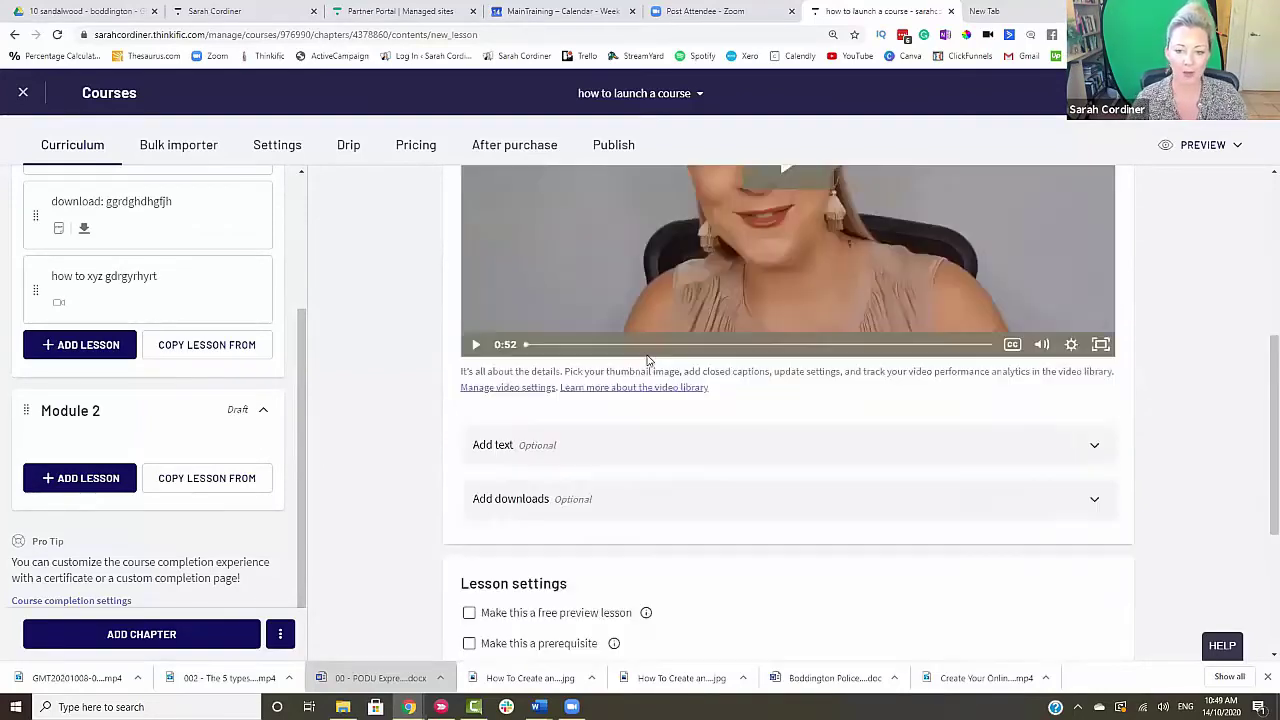
pyautogui.click(615, 375)
pyautogui.scroll(-1, 574, 471)
pyautogui.click(552, 338)
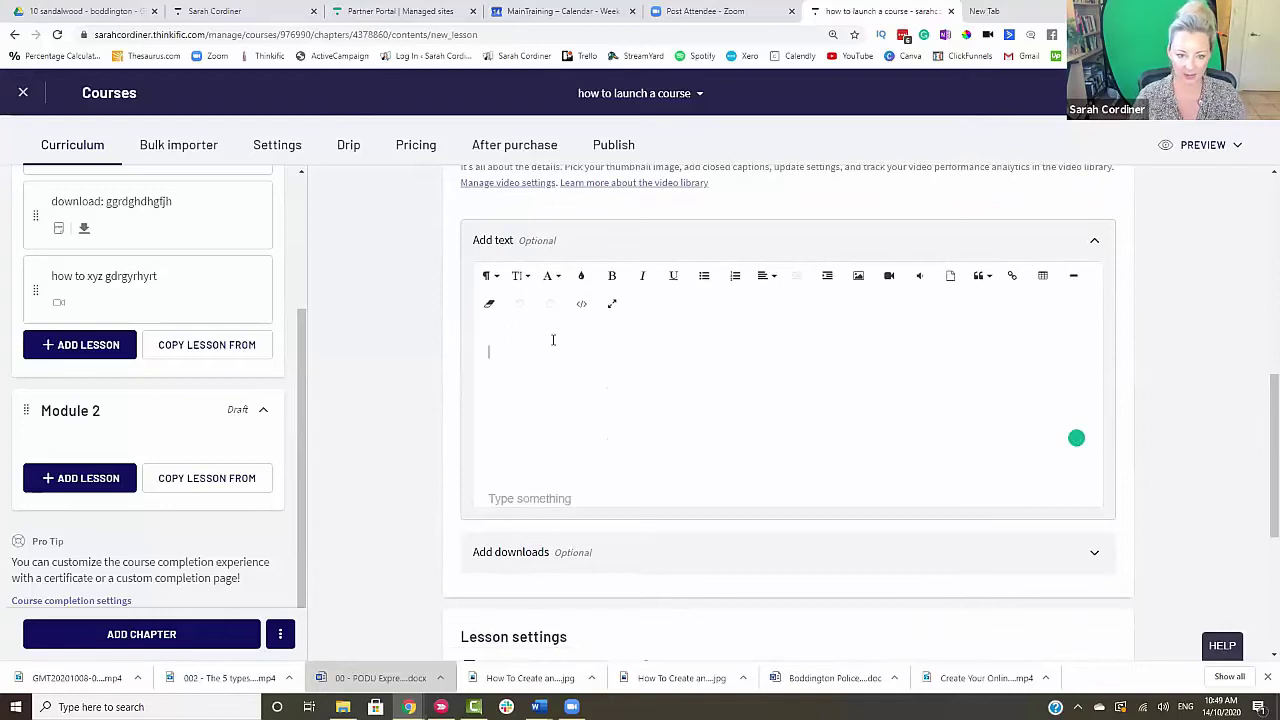
pyautogui.write('vsdbxvhdbxvjk nxkbn')
pyautogui.press('Return')
pyautogui.write('cdbhgfnhjvn')
pyautogui.press('Return')
pyautogui.write('zbn zc')
# - Expand the lesson's Add downloads section
pyautogui.hotkey('alt', 'space')
pyautogui.press('Escape')
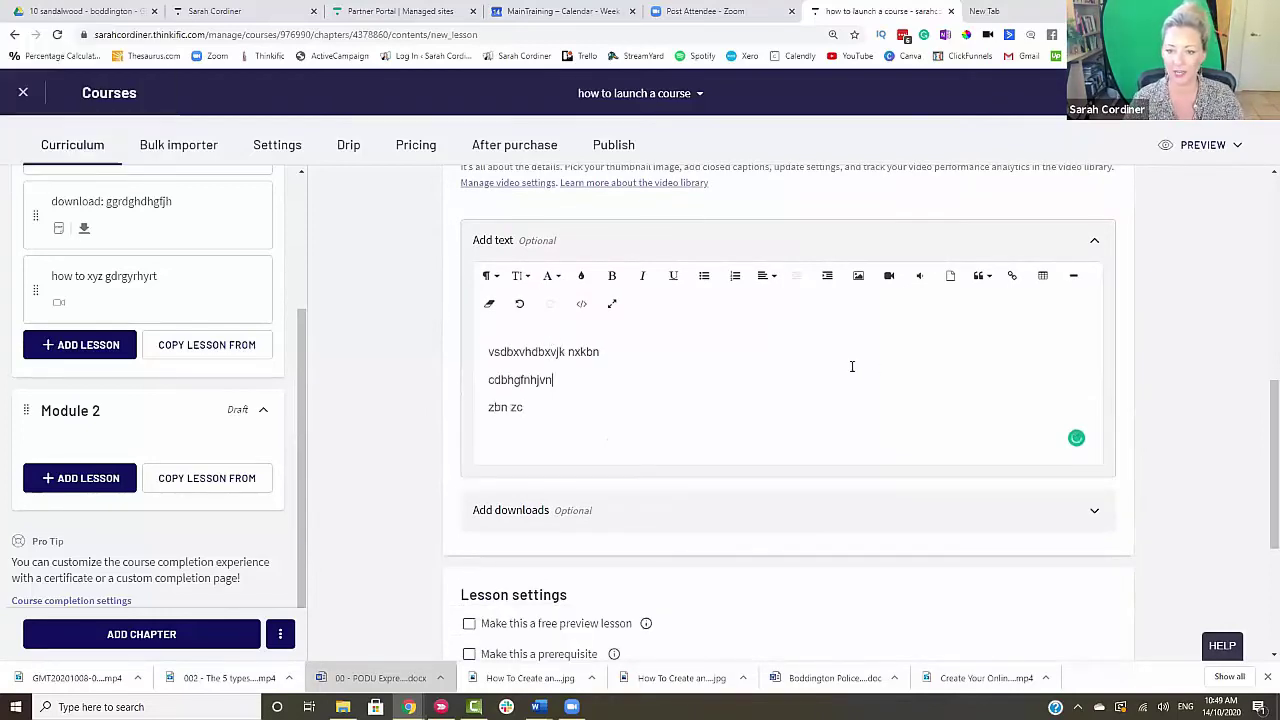
pyautogui.click(858, 278)
pyautogui.click(858, 277)
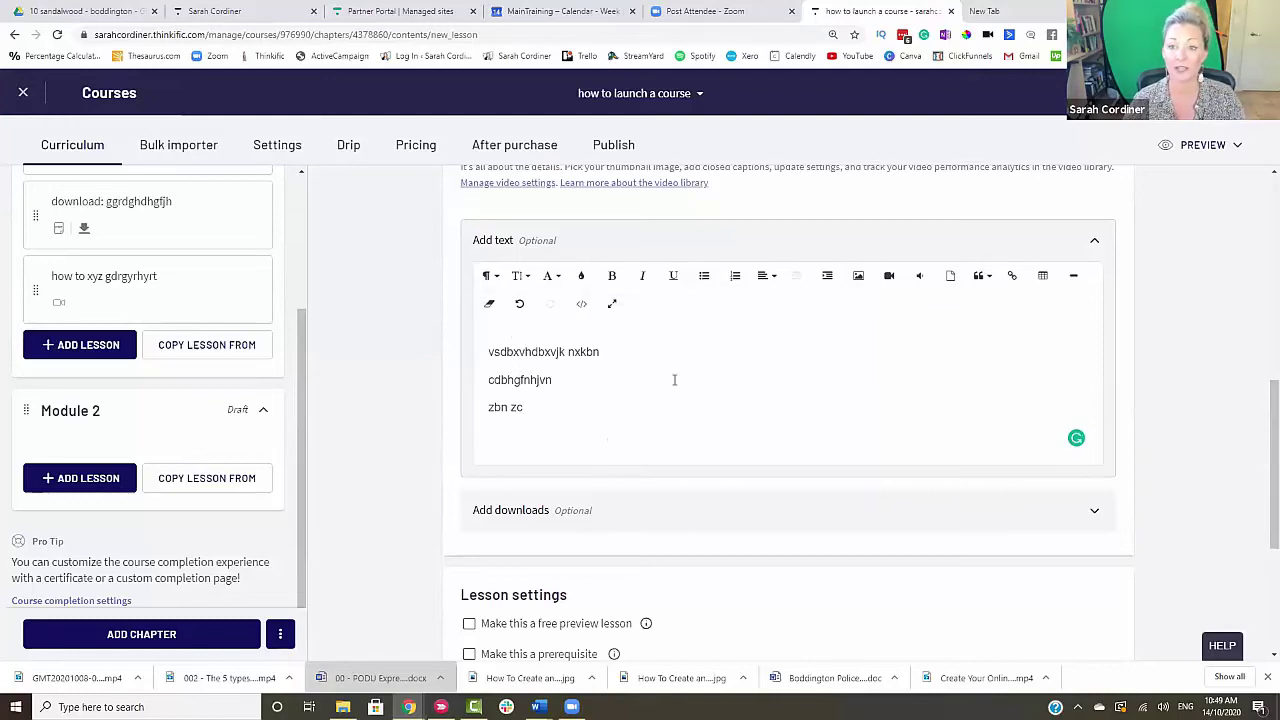
pyautogui.scroll(-1, 675, 350)
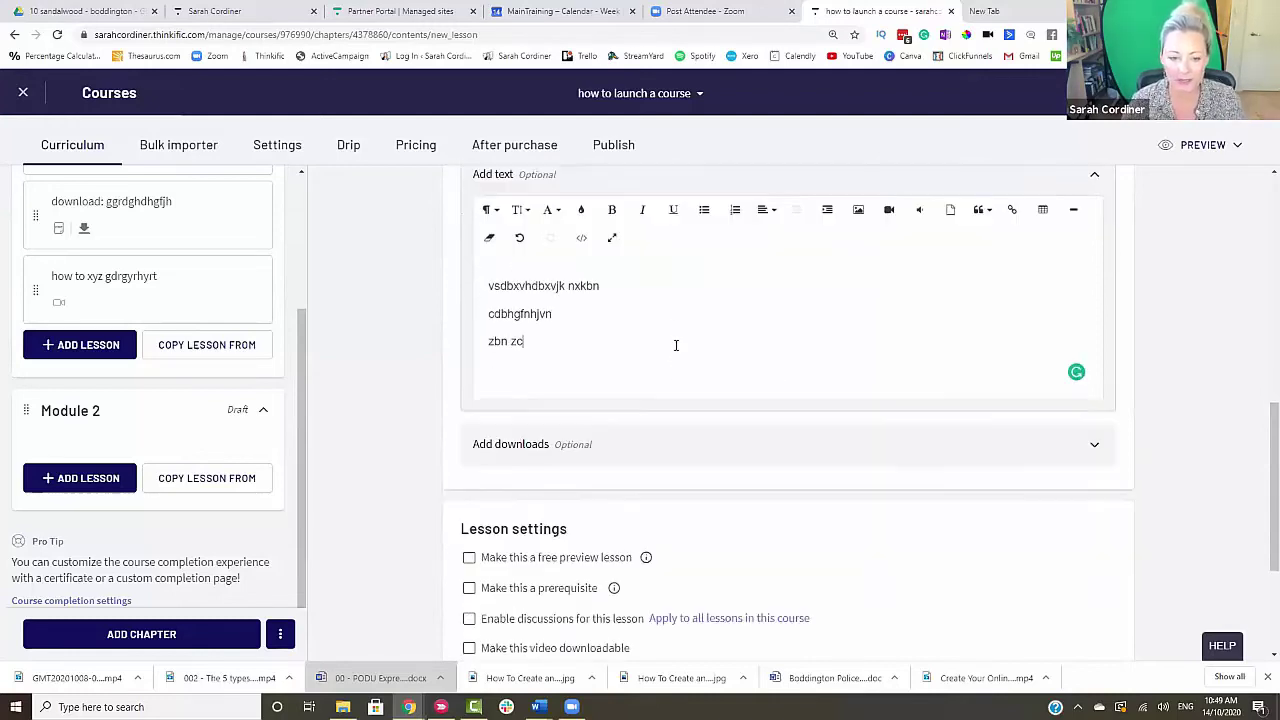
pyautogui.click(643, 443)
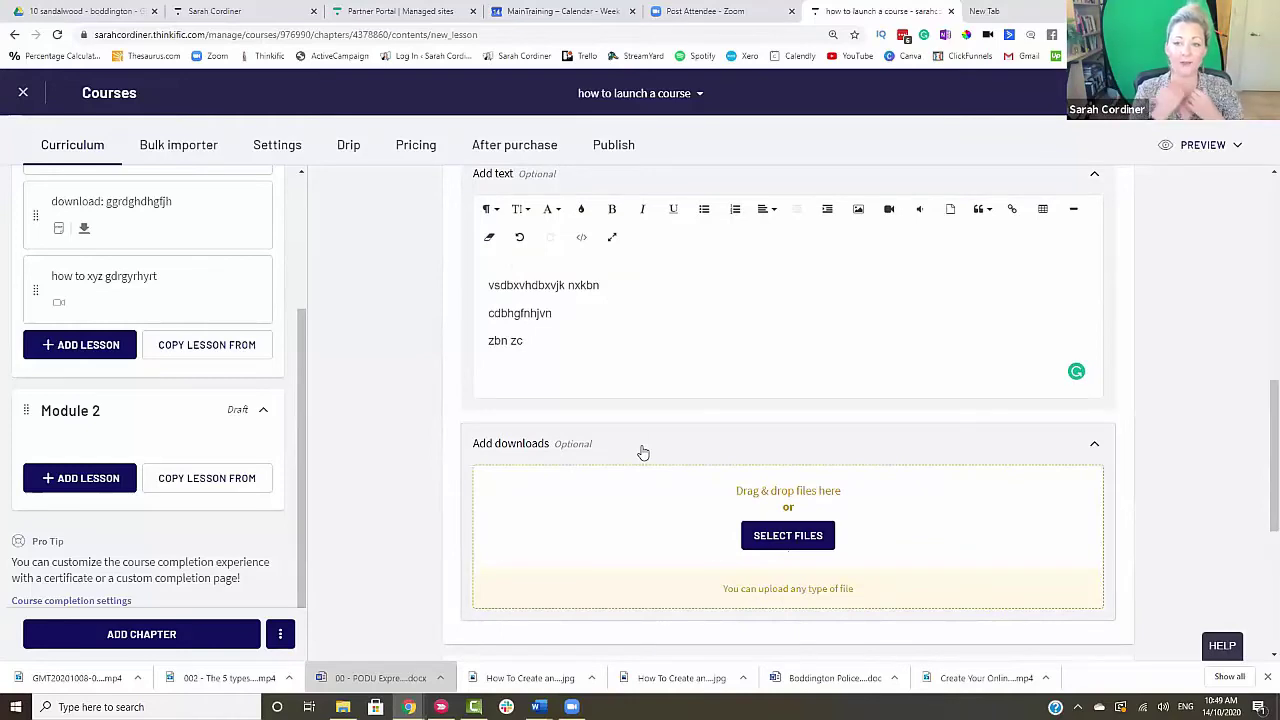
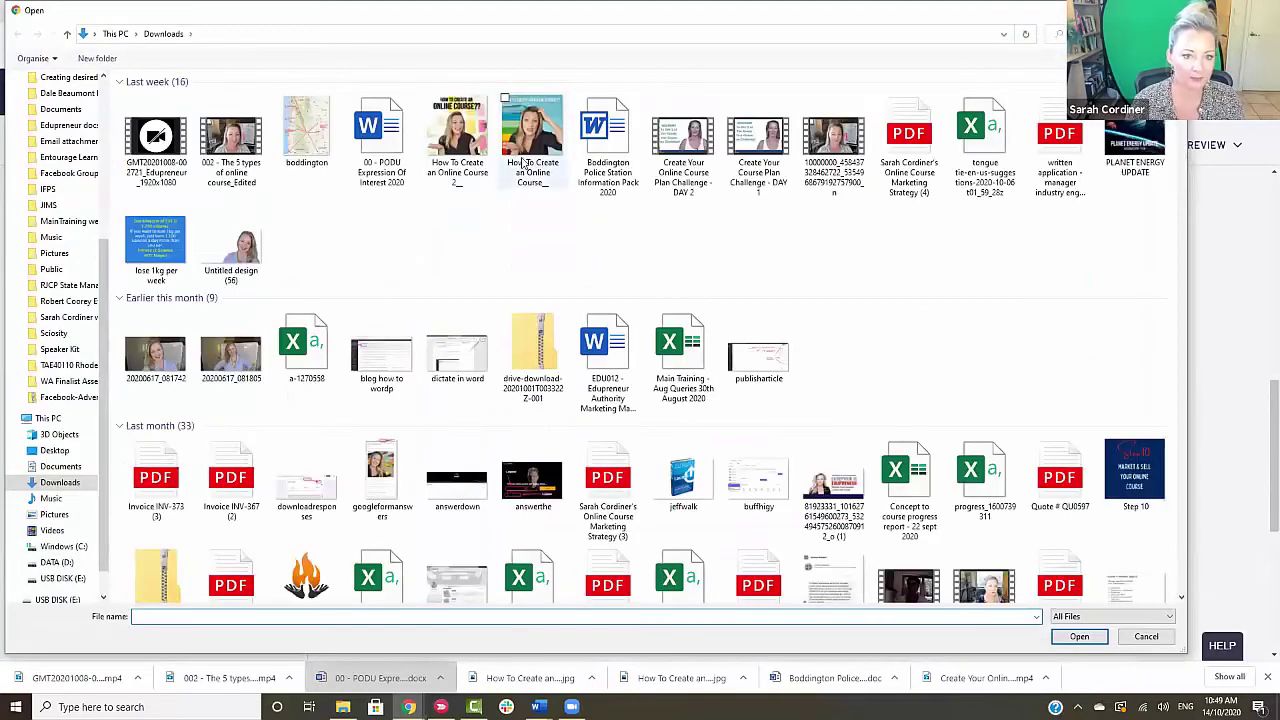
# - Upload the 'How To Create an Online Course 2' image as the lesson's download and save the lesson
pyautogui.click(457, 140)
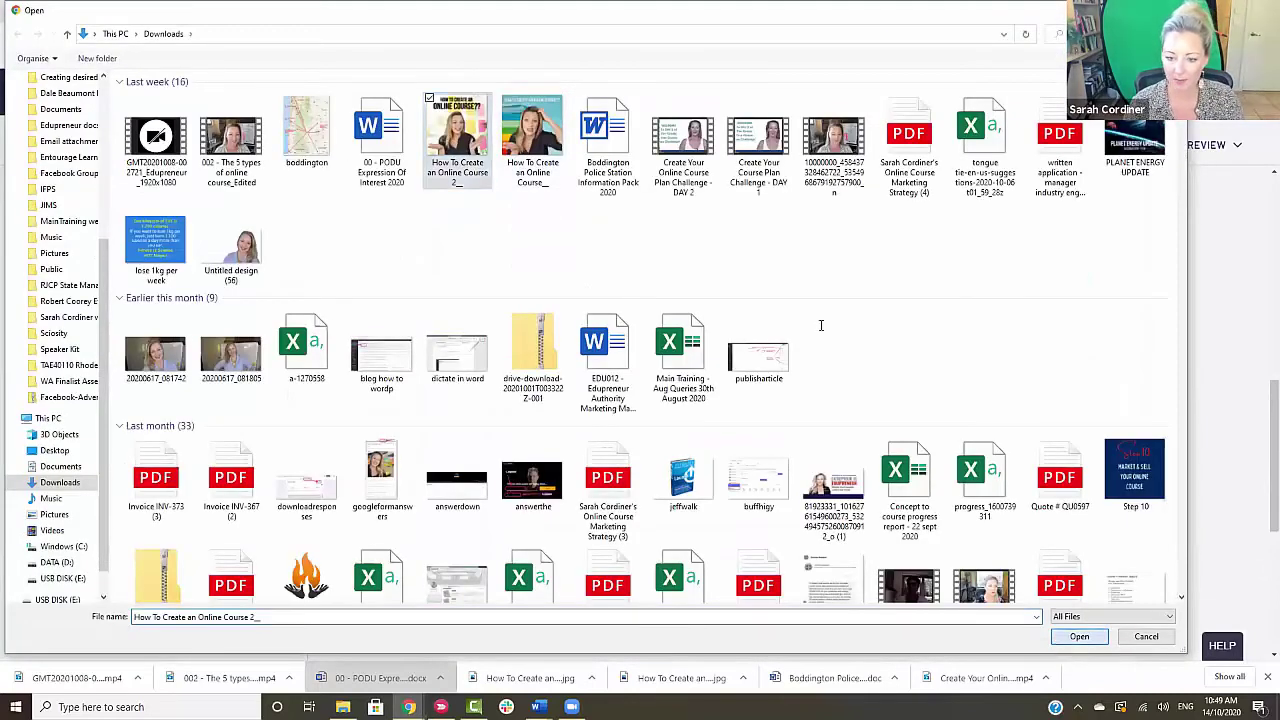
pyautogui.press('Return')
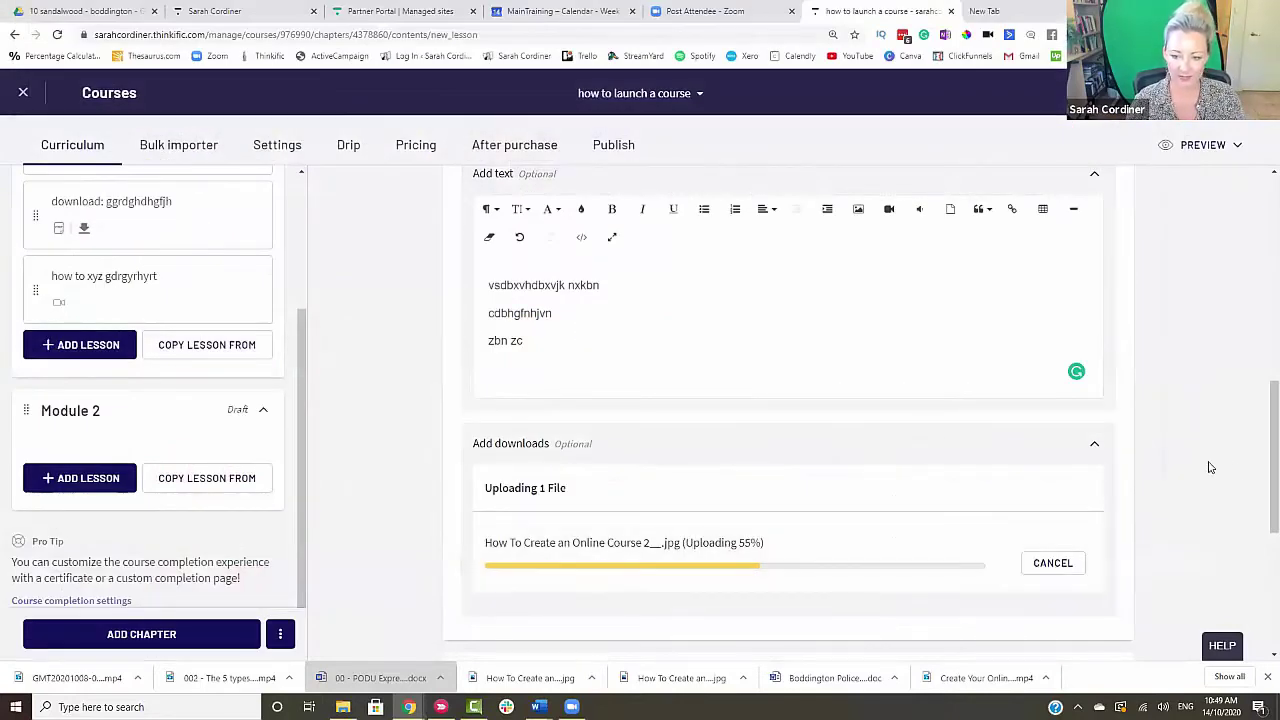
pyautogui.scroll(10, 1231, 434)
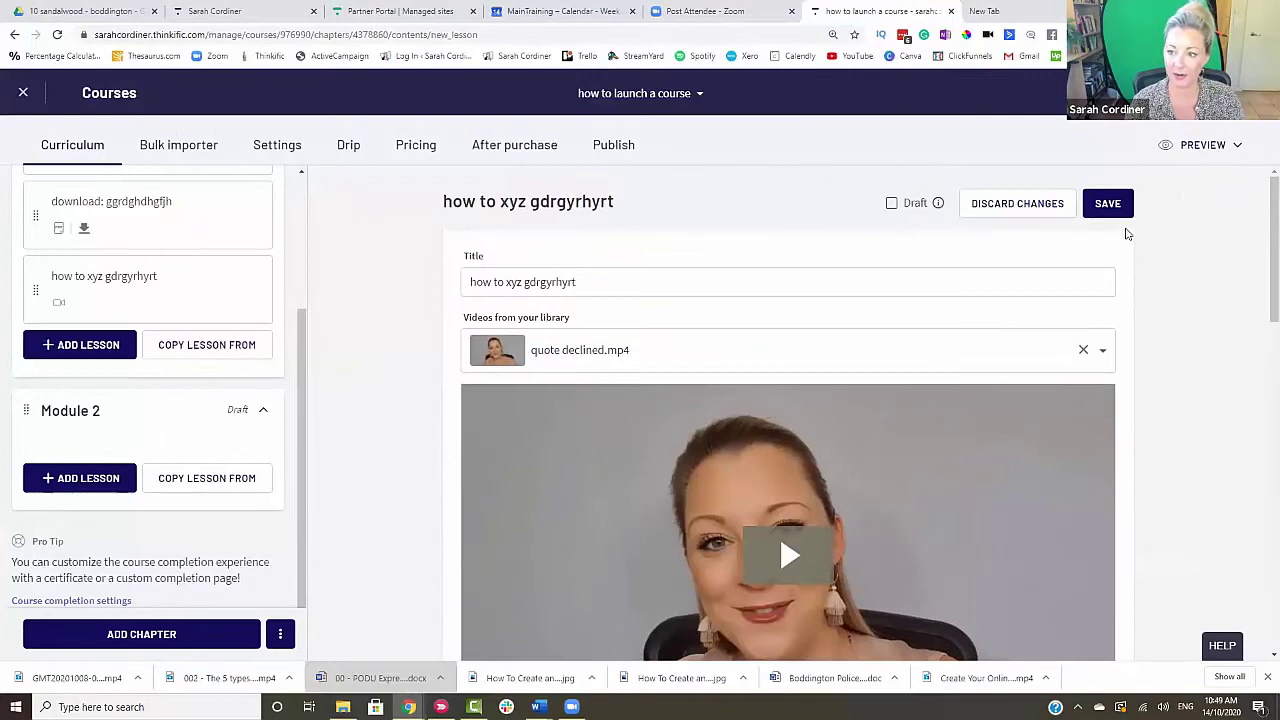
pyautogui.click(1105, 203)
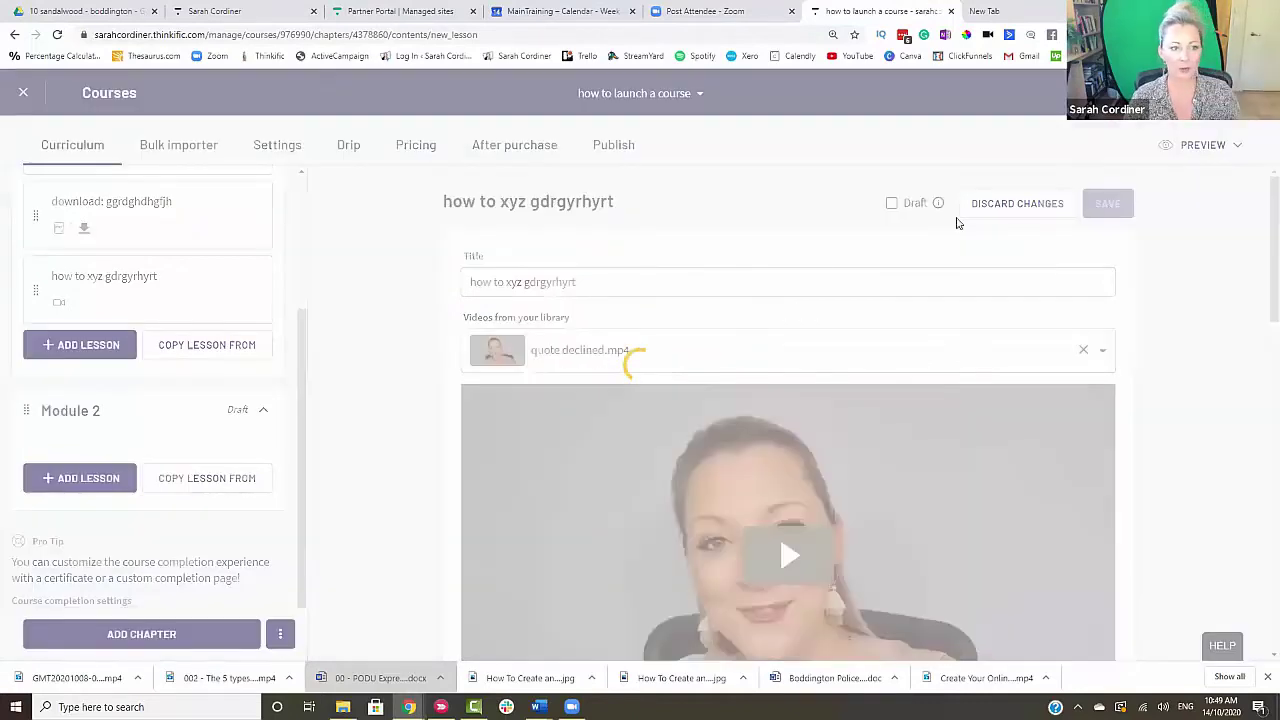
pyautogui.scroll(-3, 174, 274)
pyautogui.scroll(3, 169, 203)
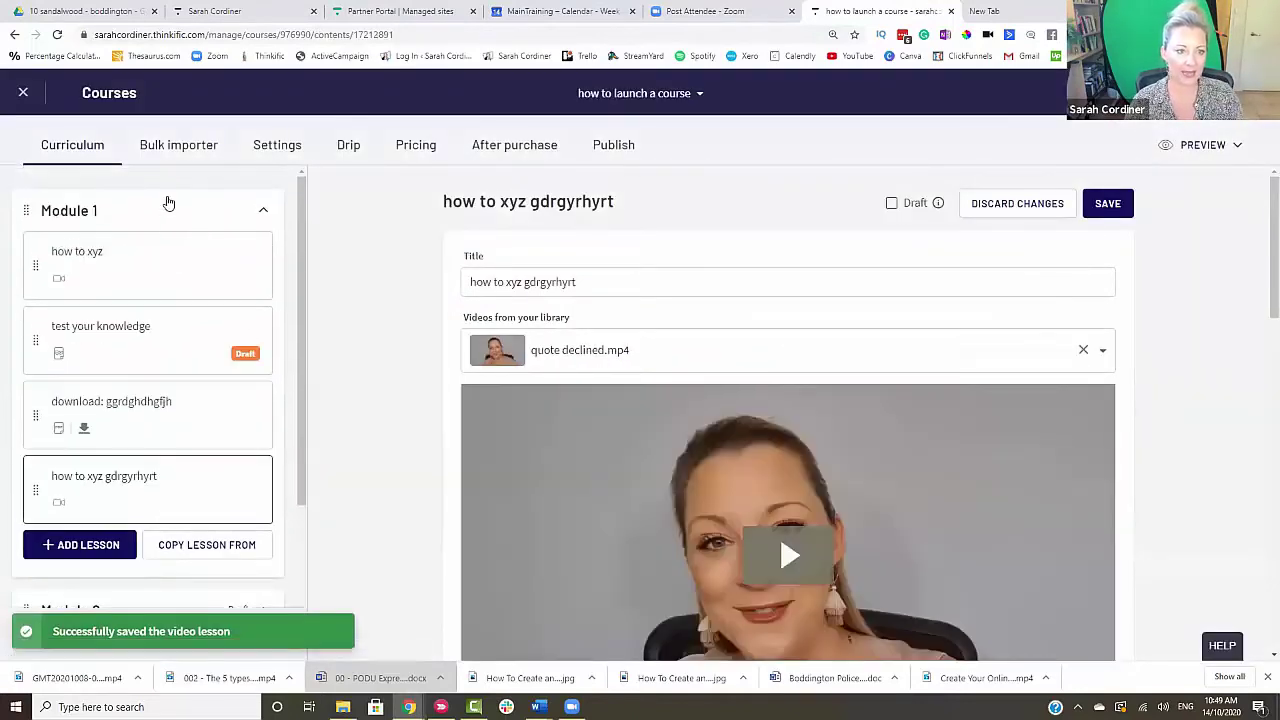
# - Show the Course image & description settings for 'how to launch a course'
pyautogui.click(289, 147)
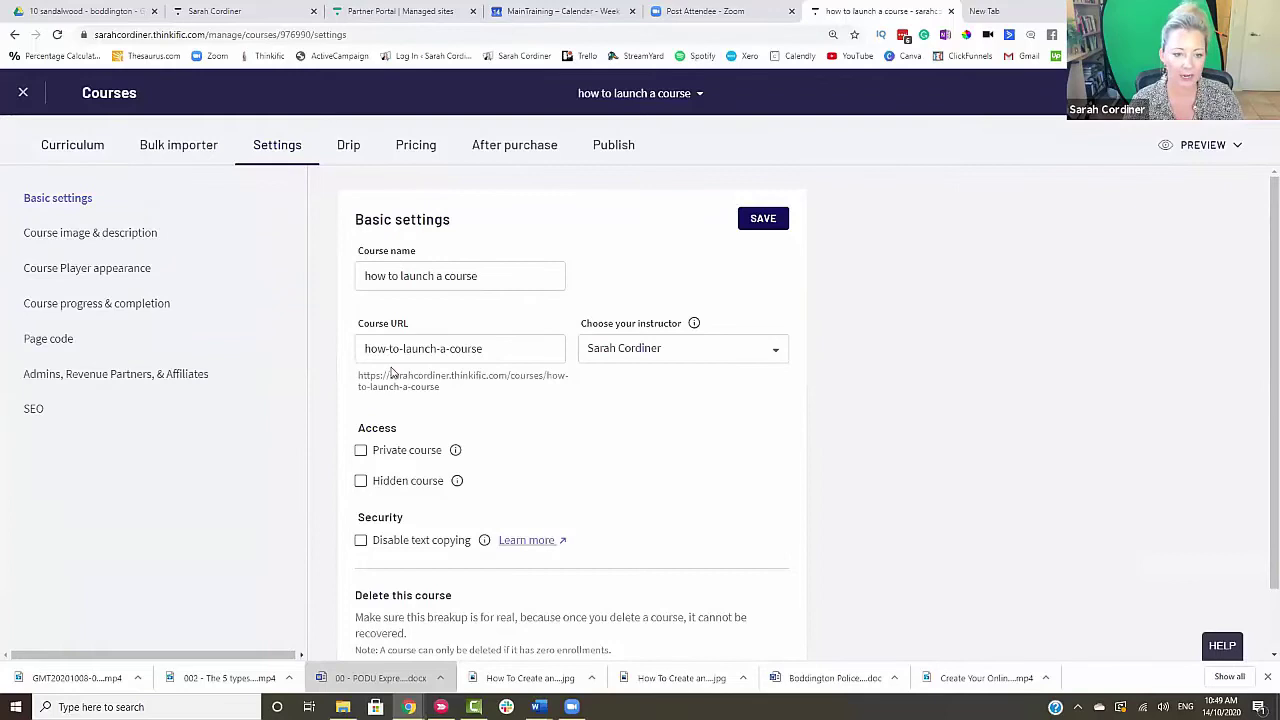
pyautogui.scroll(-1, 420, 374)
pyautogui.scroll(1, 435, 372)
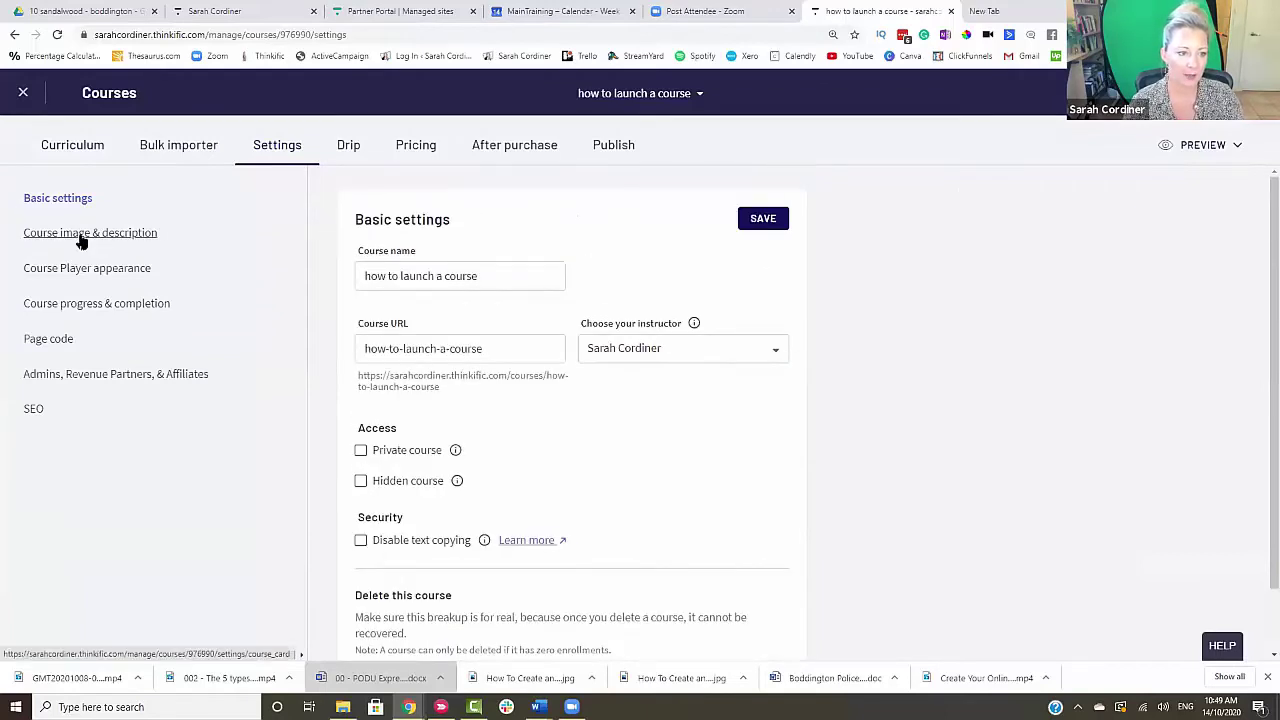
pyautogui.click(83, 236)
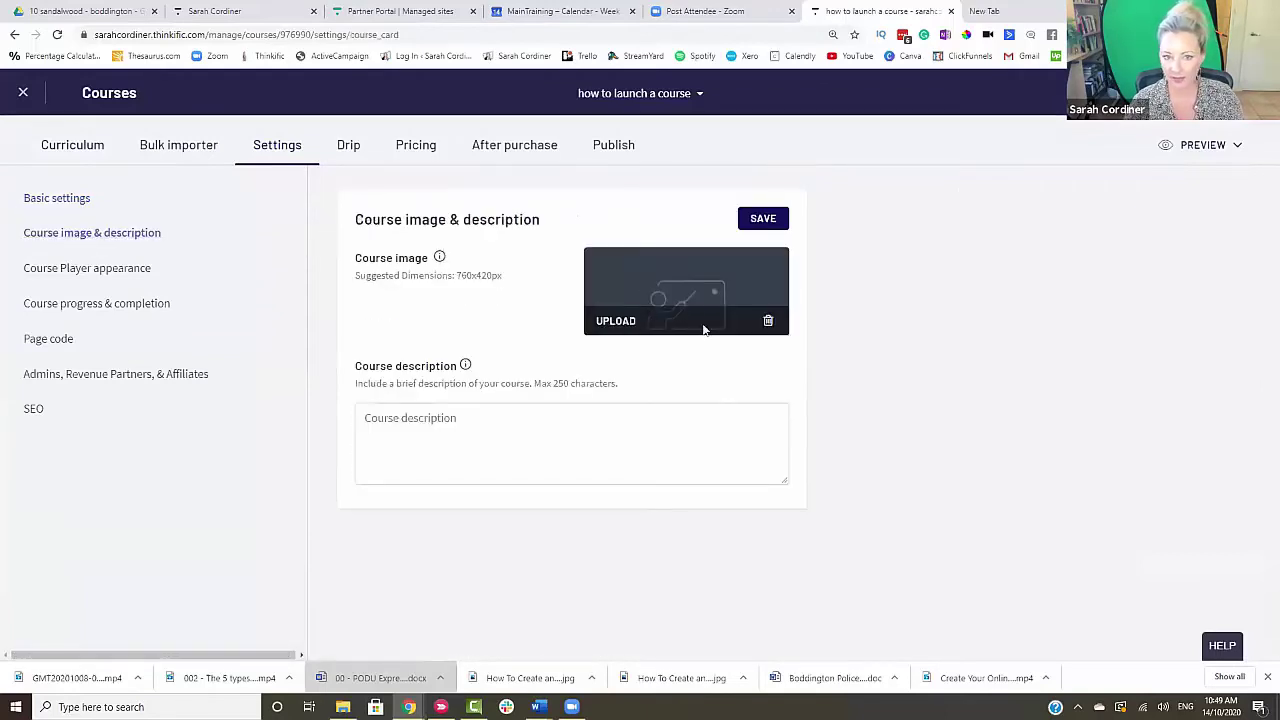
pyautogui.click(430, 155)
# - Change the course pricing from Free to One-time payment, then to Subscription / Membership
pyautogui.scroll(-2, 471, 252)
pyautogui.scroll(2, 474, 255)
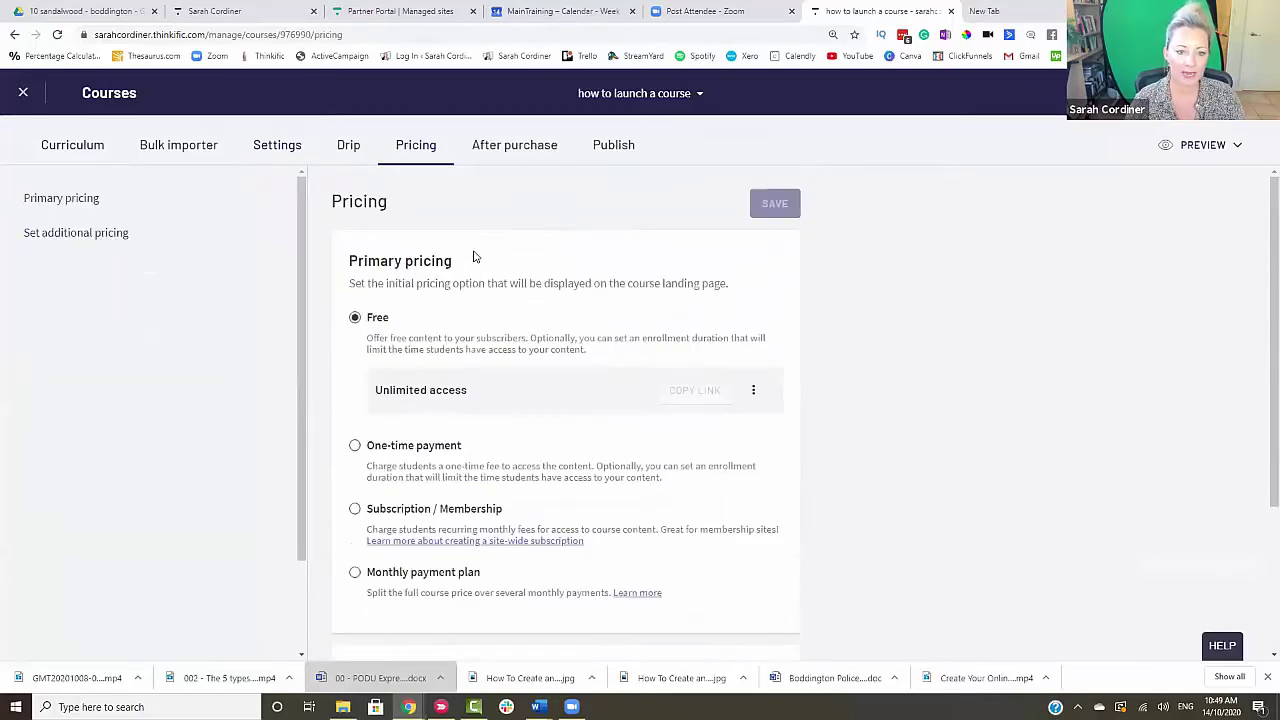
pyautogui.scroll(-1, 442, 366)
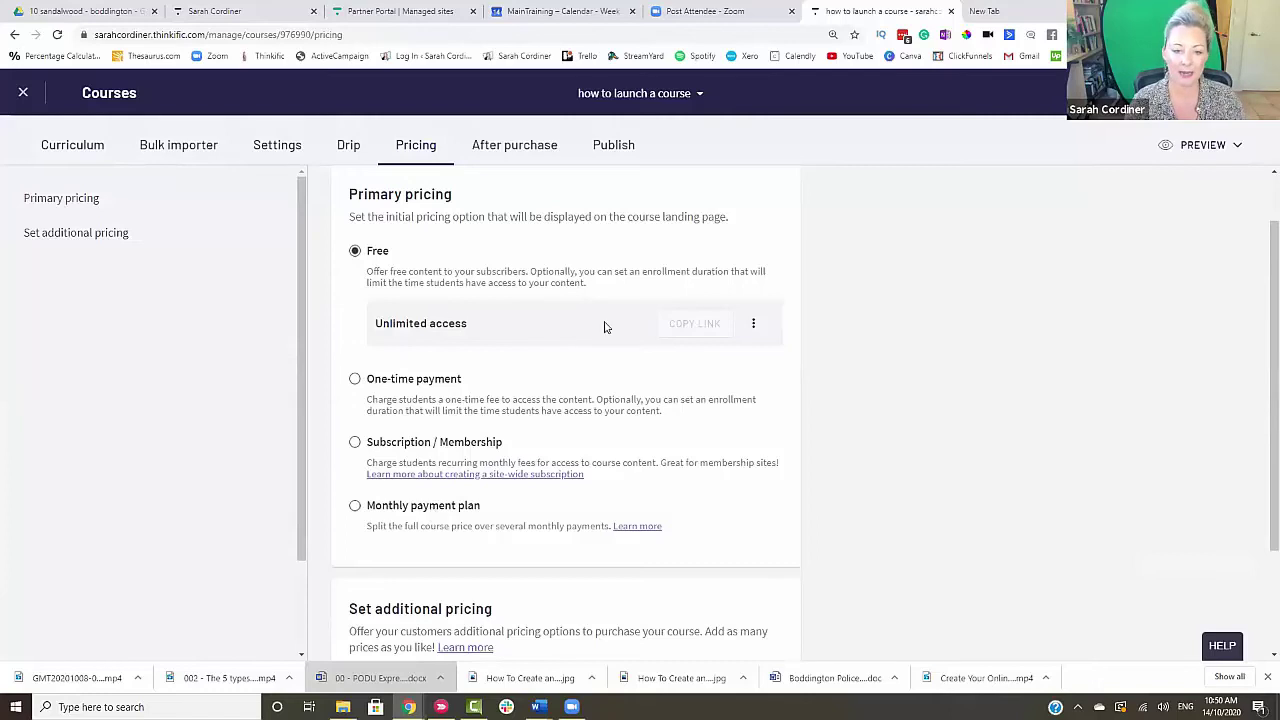
pyautogui.click(355, 379)
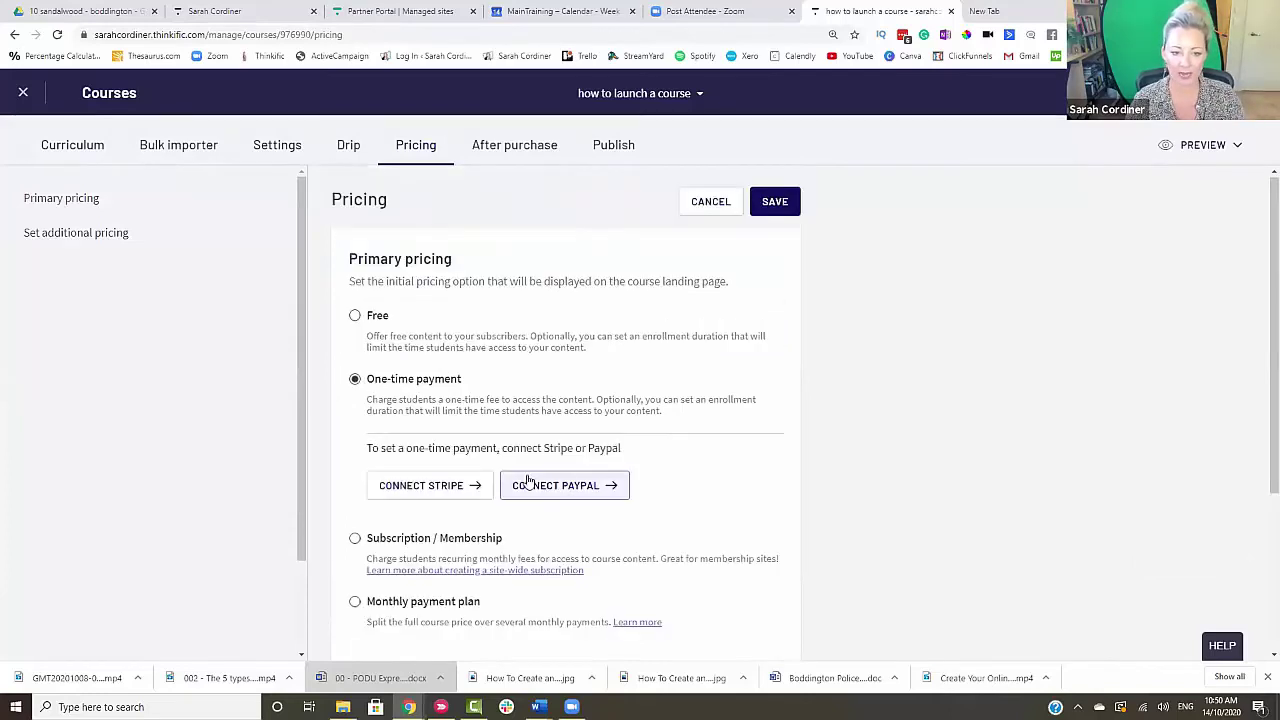
pyautogui.scroll(-2, 517, 374)
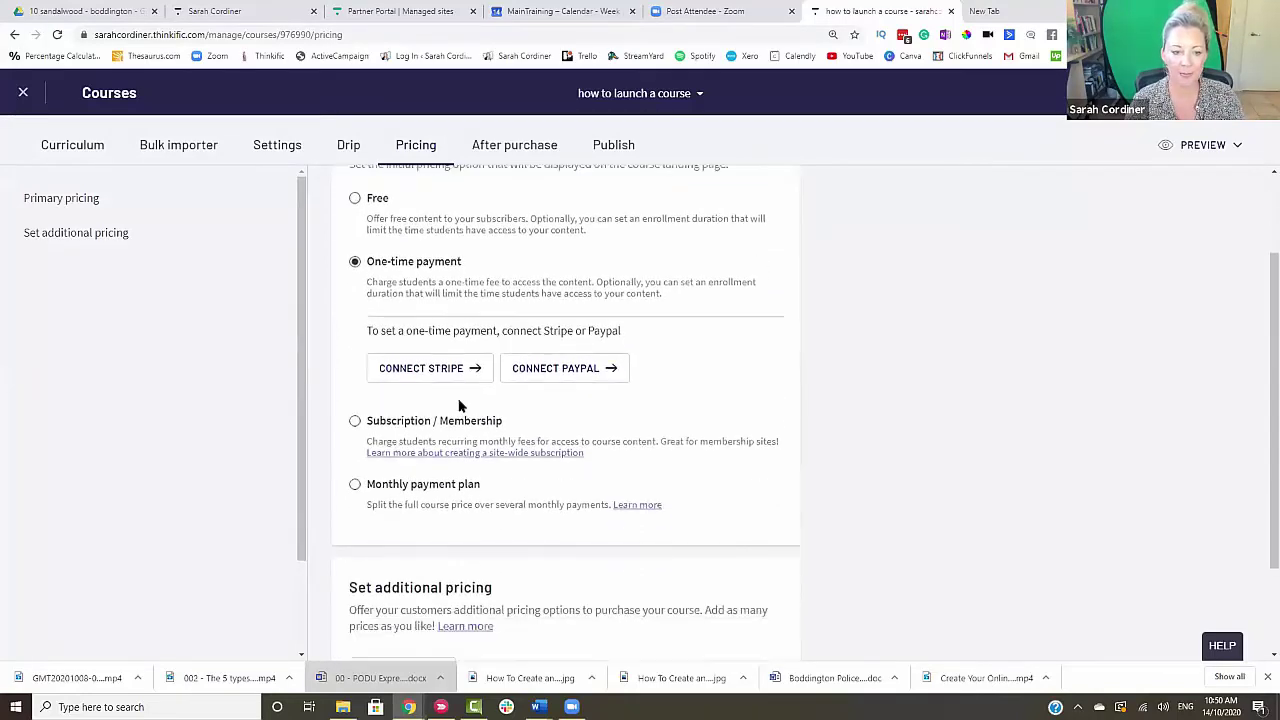
pyautogui.click(355, 405)
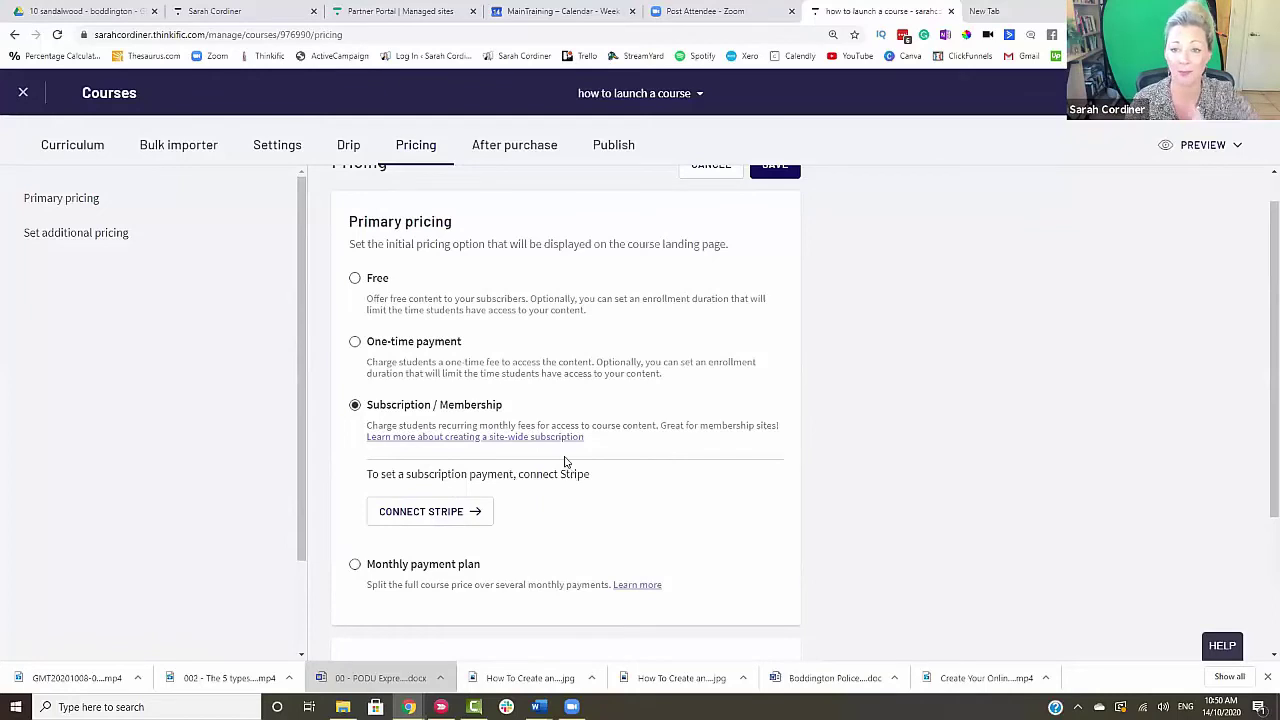
pyautogui.scroll(1, 566, 343)
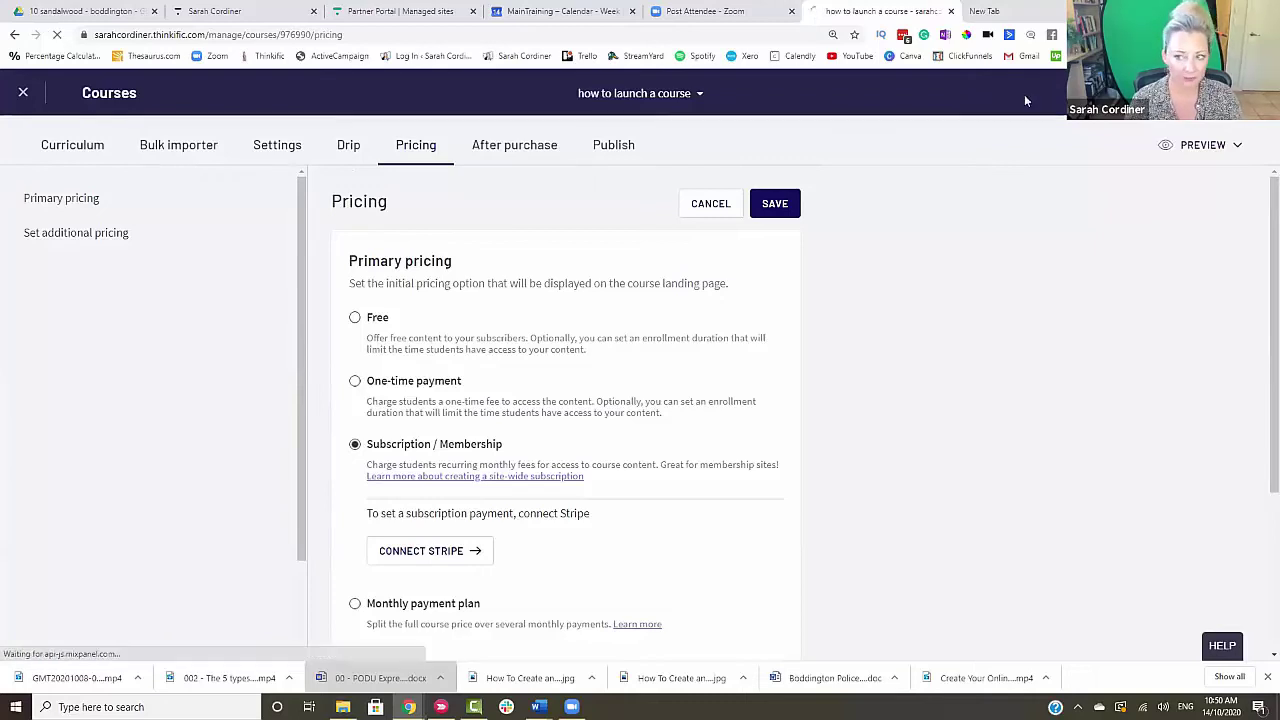
pyautogui.click(493, 166)
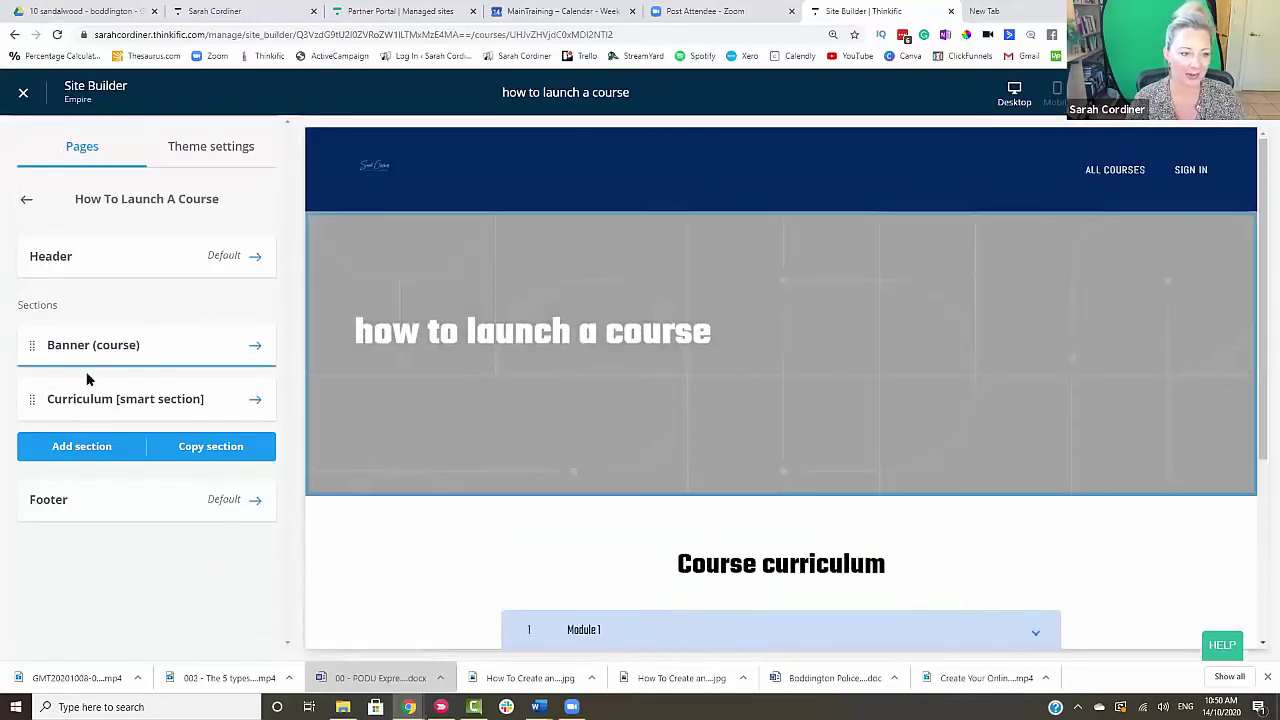
# - Browse Site Builder's section types for the course page without adding one, then exit Site Builder
pyautogui.click(86, 447)
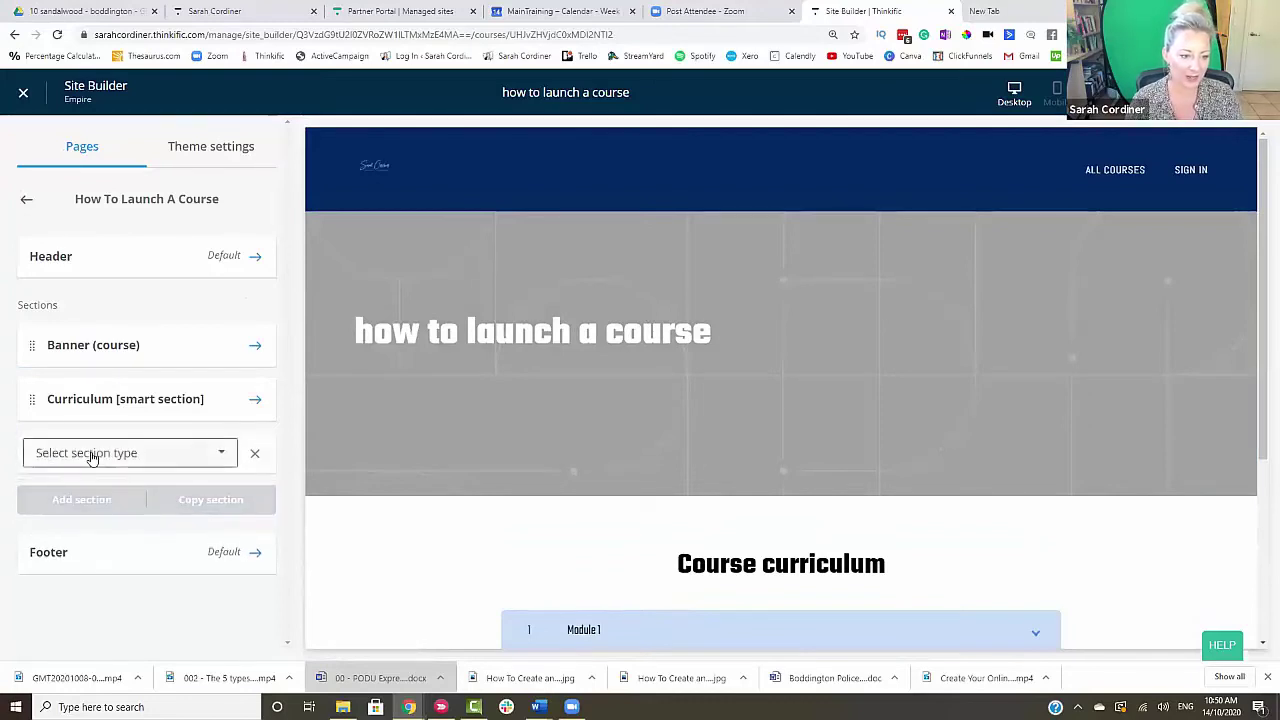
pyautogui.click(90, 453)
pyautogui.scroll(-4, 99, 570)
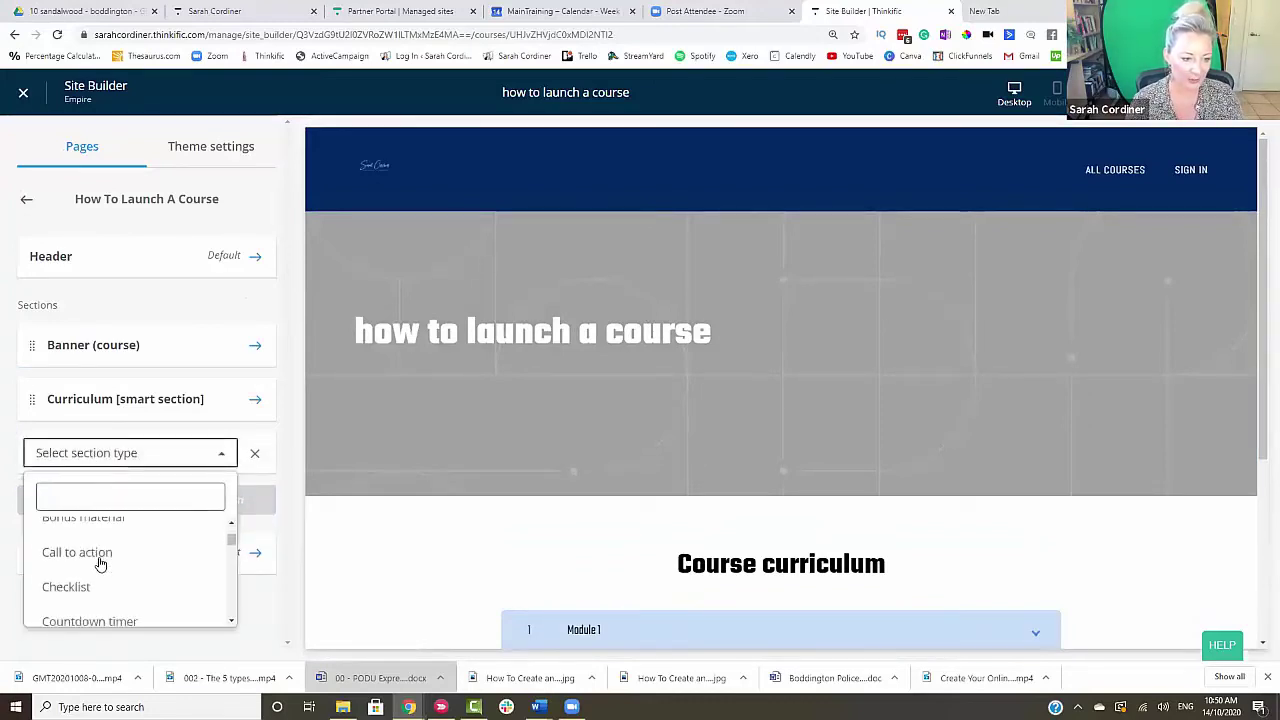
pyautogui.scroll(-6, 120, 560)
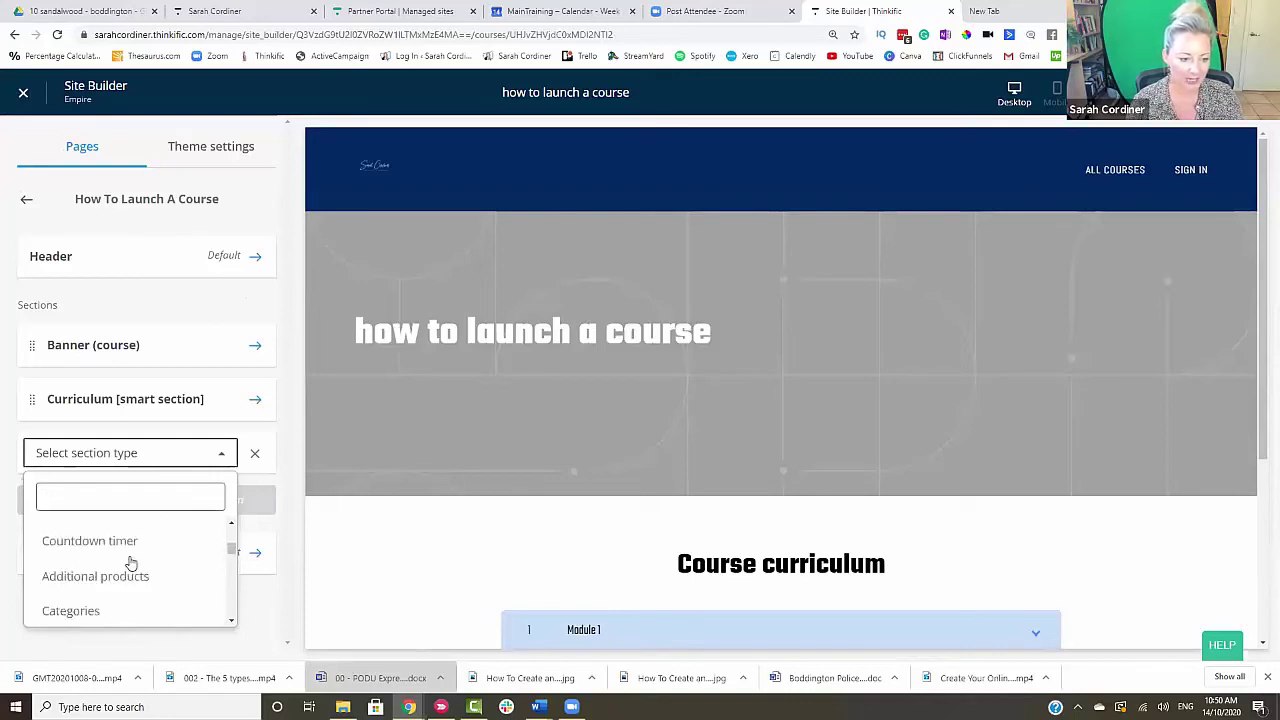
pyautogui.scroll(2, 104, 552)
pyautogui.scroll(-5, 105, 548)
pyautogui.scroll(3, 103, 545)
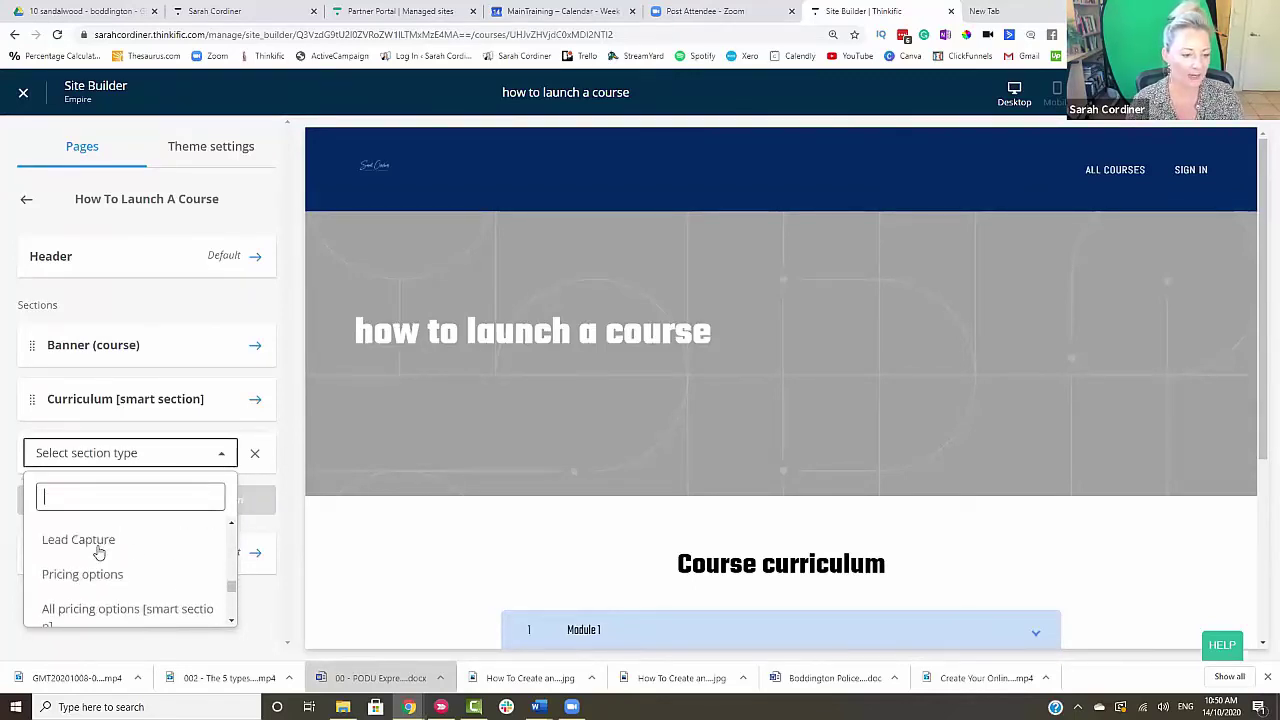
pyautogui.scroll(-3, 100, 546)
pyautogui.scroll(-2, 100, 540)
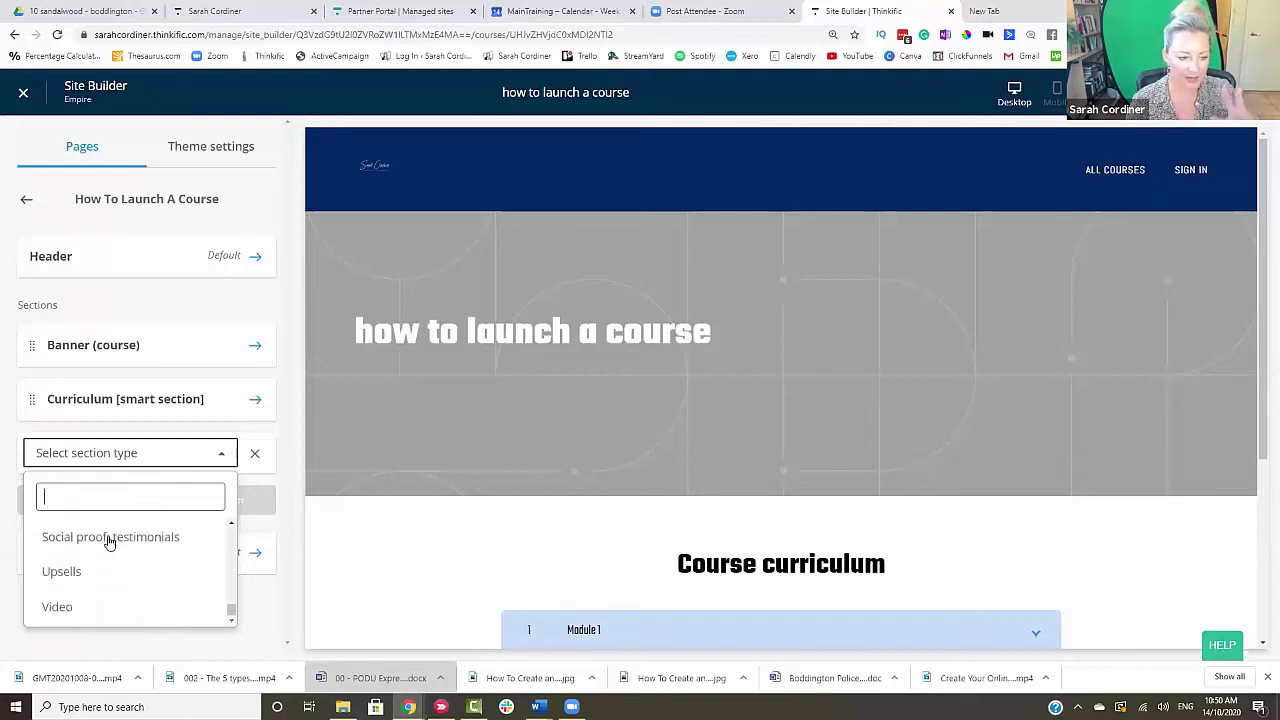
pyautogui.click(252, 453)
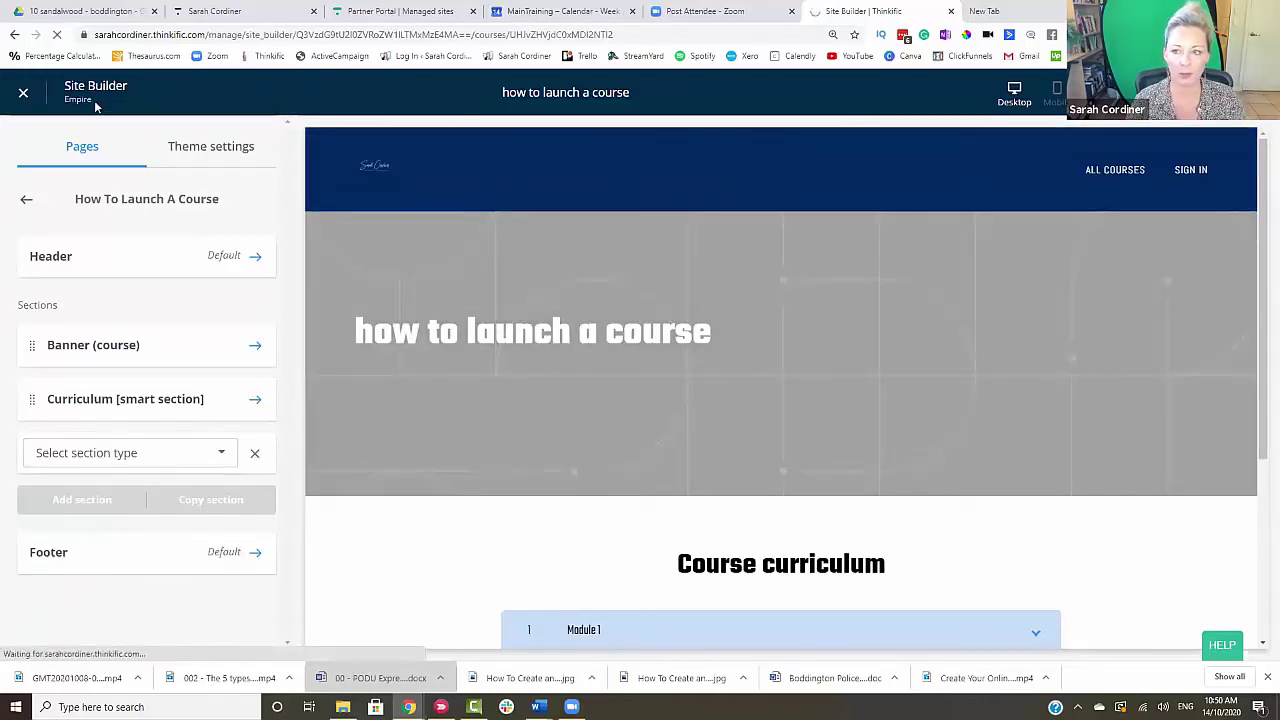
pyautogui.click(98, 106)
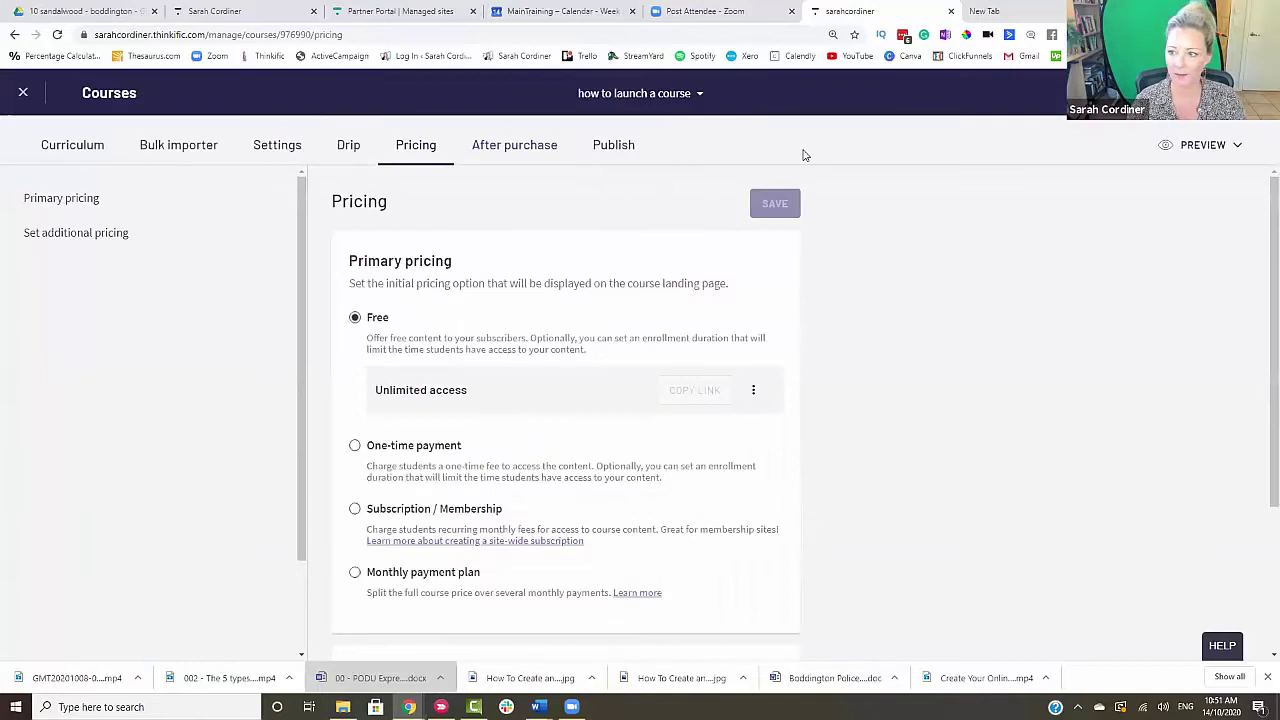
# - Preview 'how to launch a course' as an enrolled student
pyautogui.click(1143, 164)
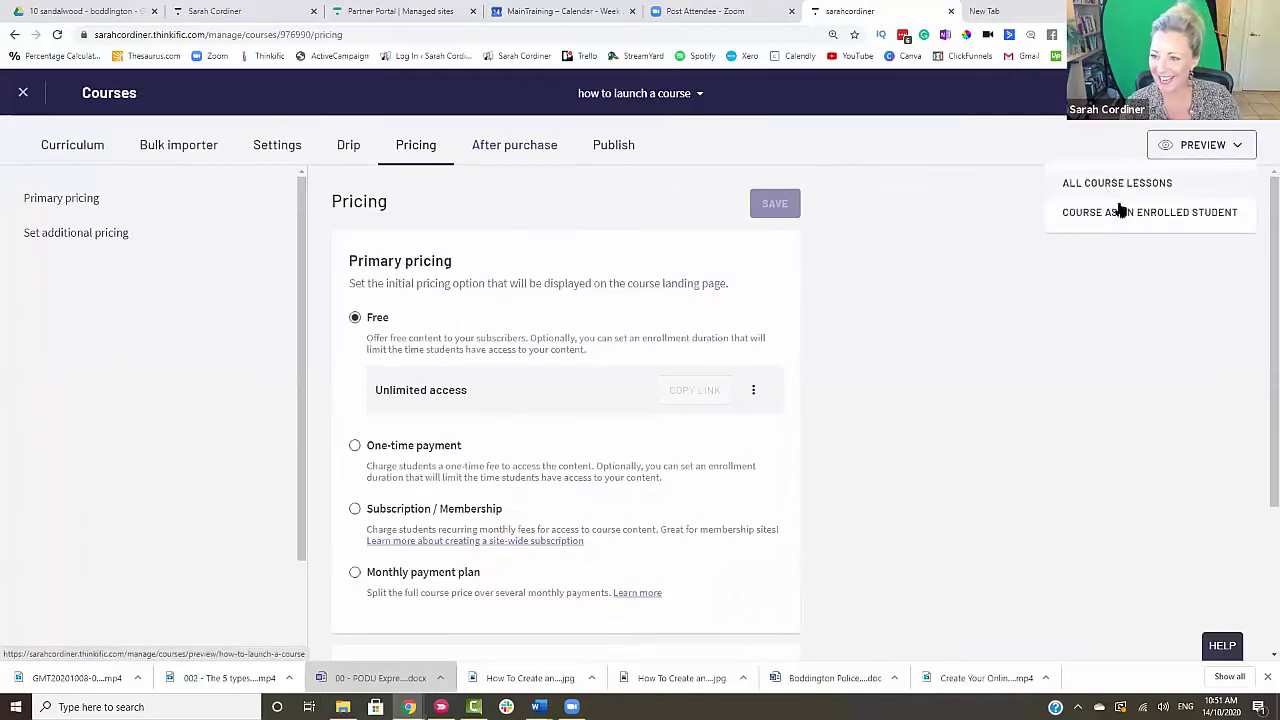
pyautogui.click(1120, 214)
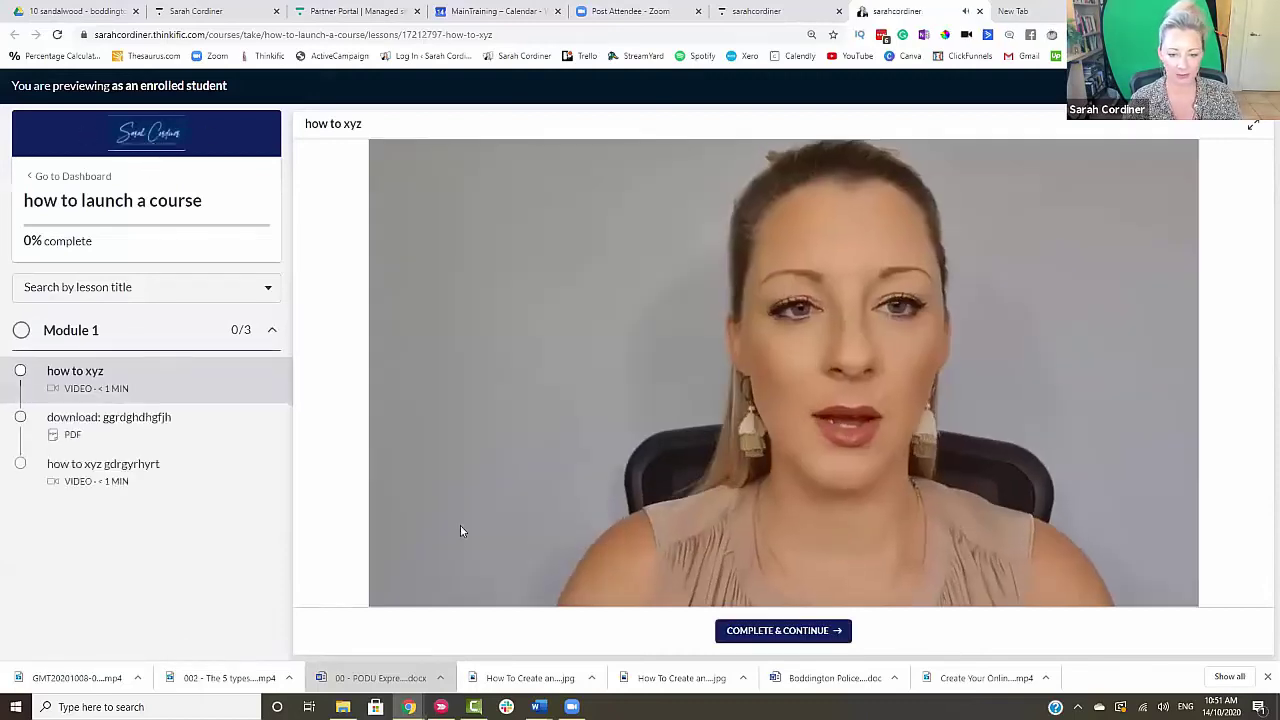
# - Toggle Module 1, view the PDF and 'how to xyz gdrgyrhyrt' lessons, then return to admin
pyautogui.click(107, 336)
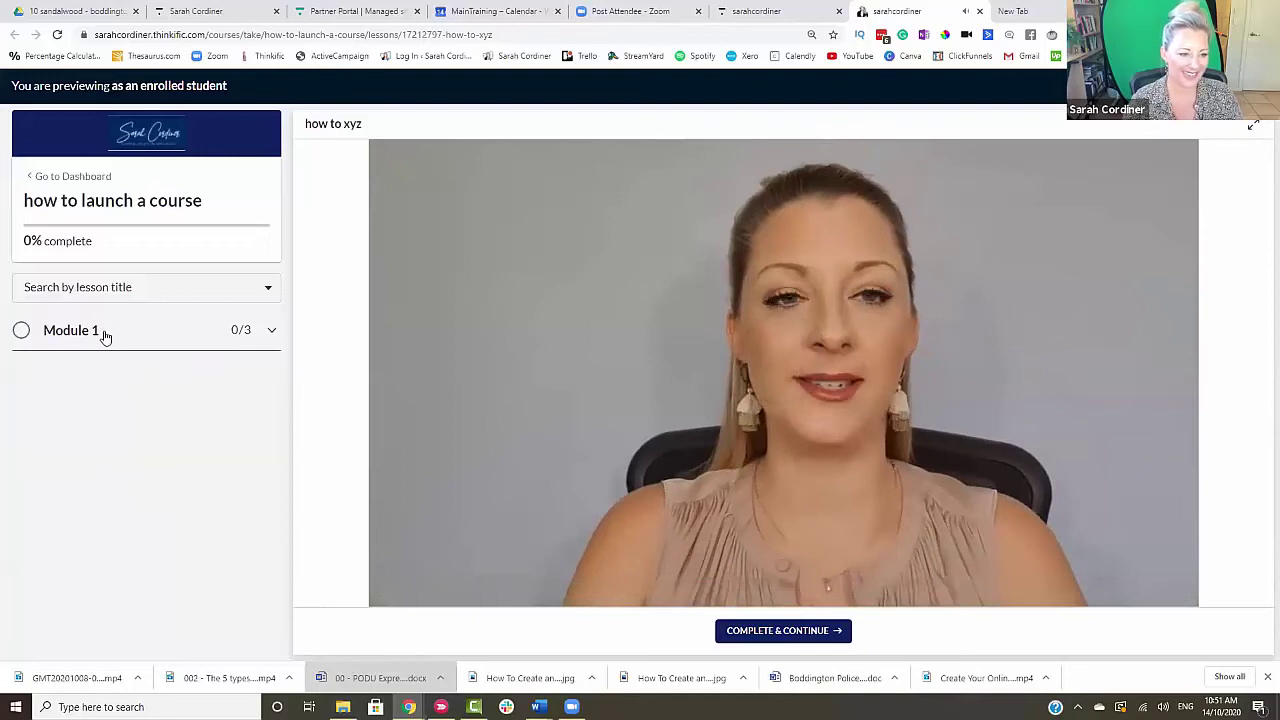
pyautogui.click(100, 330)
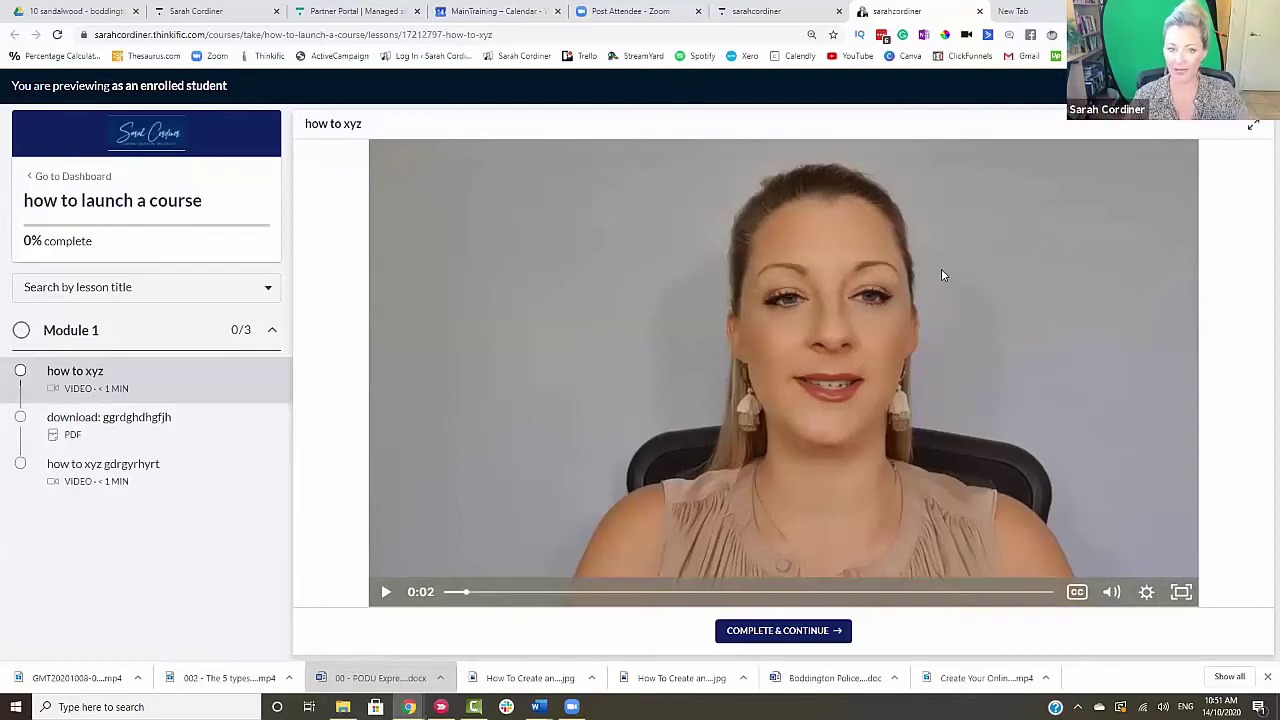
pyautogui.click(116, 436)
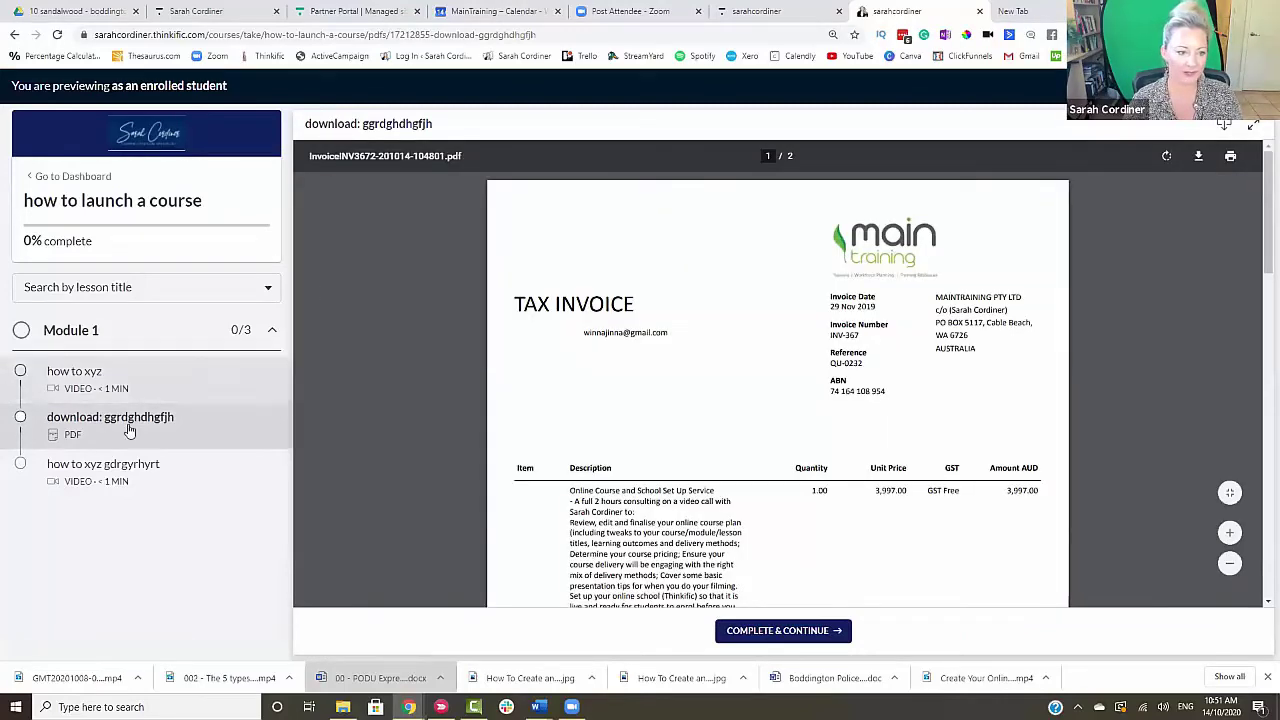
pyautogui.click(127, 470)
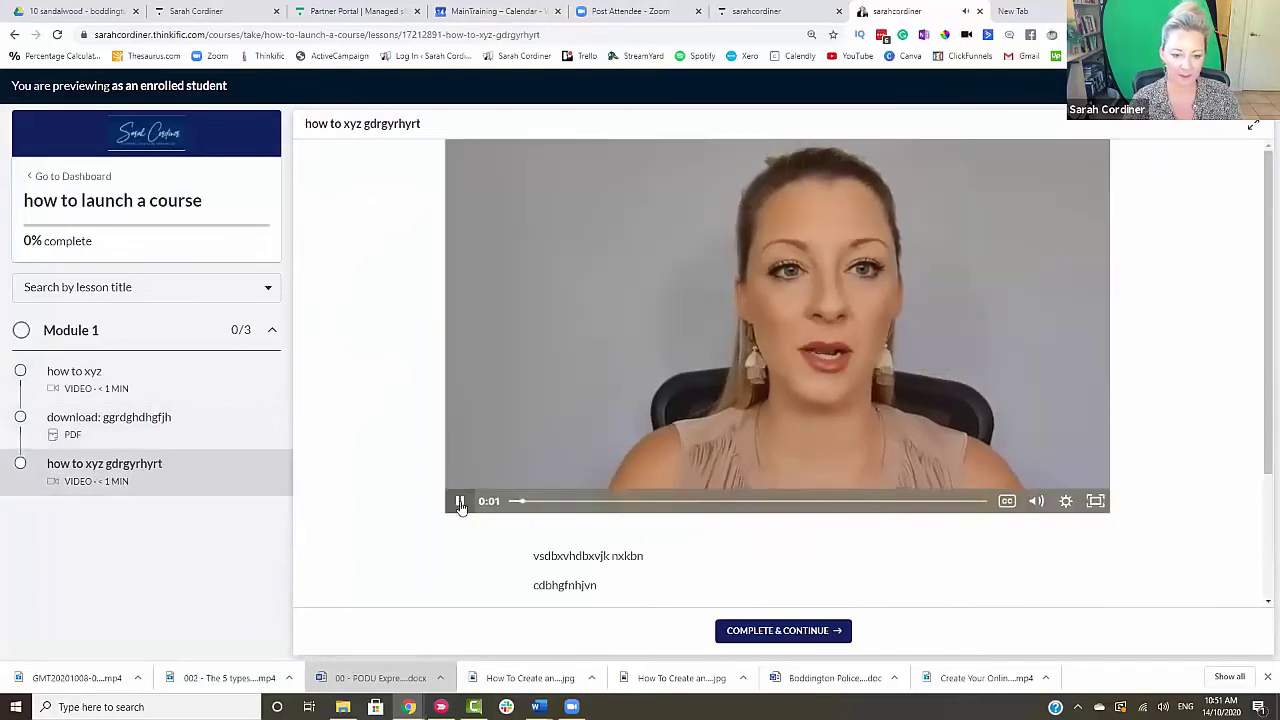
pyautogui.click(552, 228)
pyautogui.scroll(-2, 590, 332)
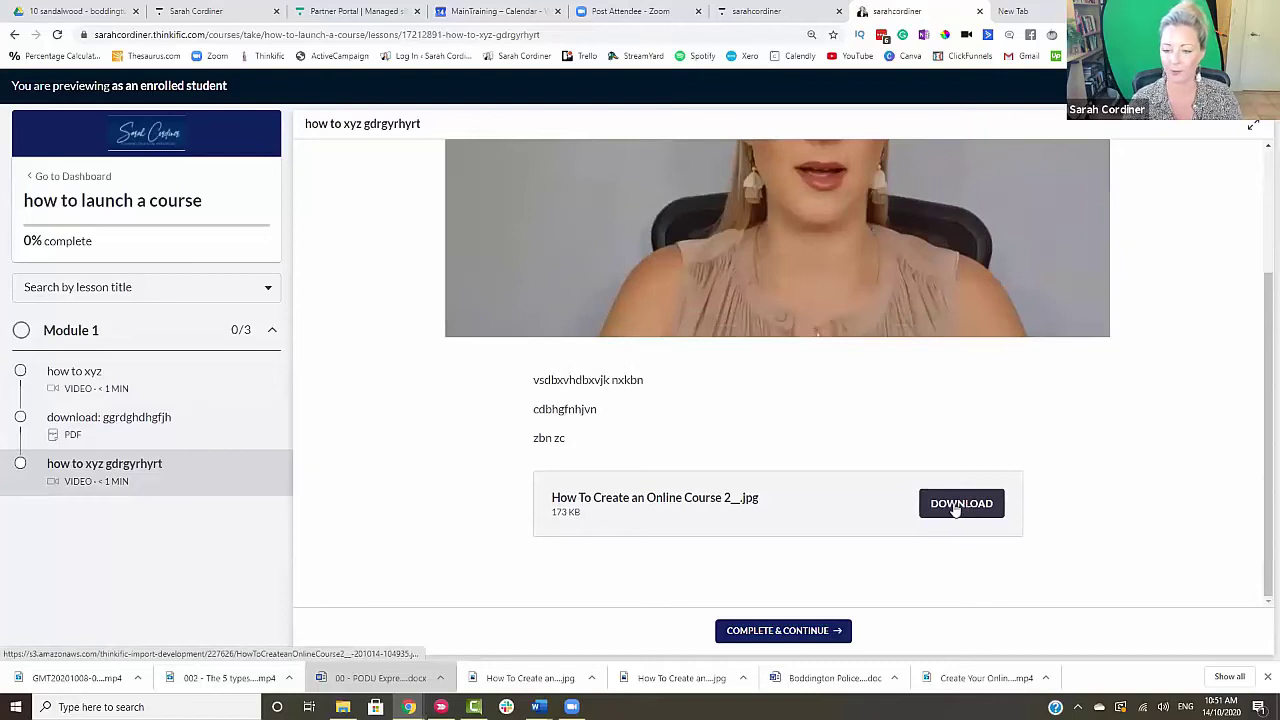
pyautogui.scroll(2, 694, 457)
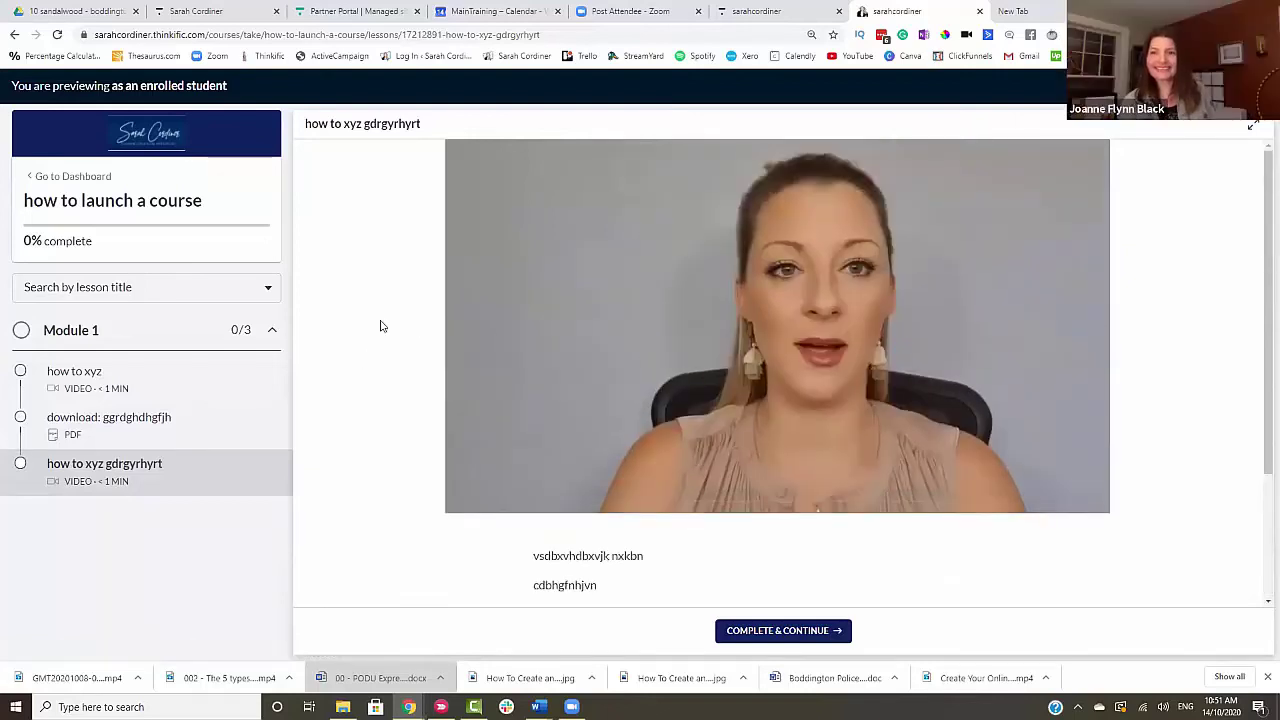
pyautogui.click(720, 12)
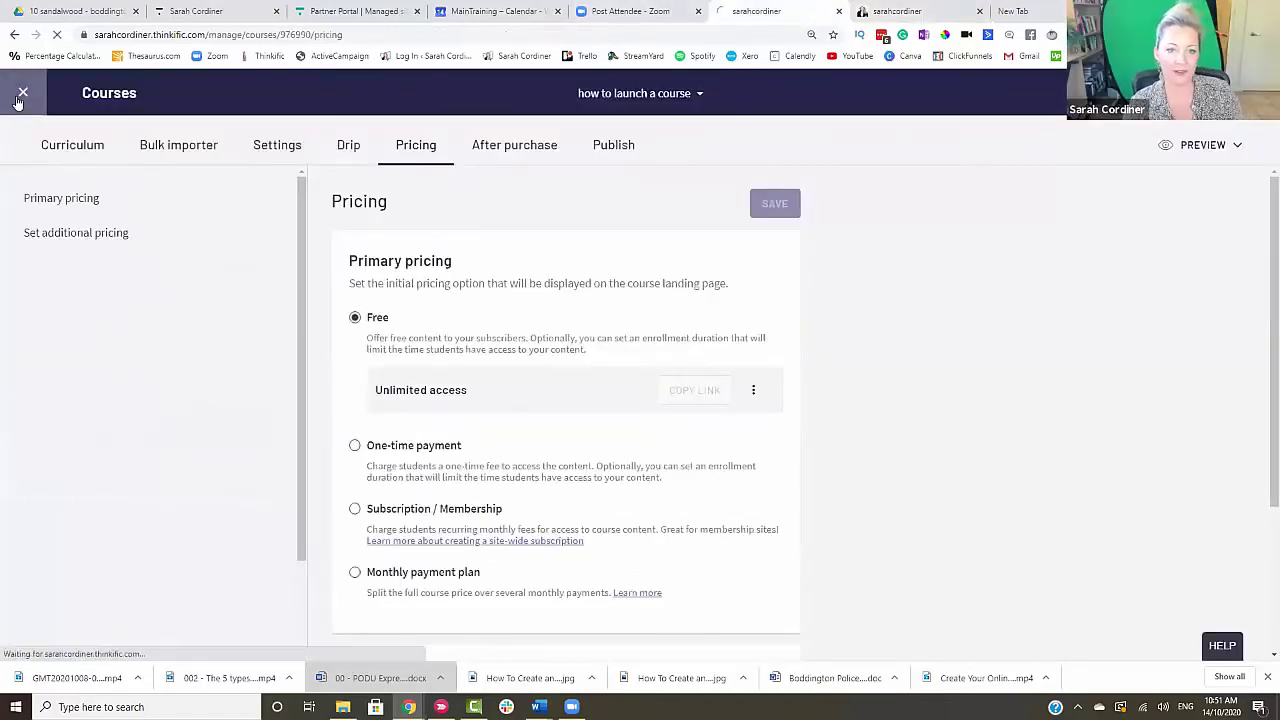
# - Exit the course editor to the Courses list, then go to Instructors
pyautogui.click(17, 102)
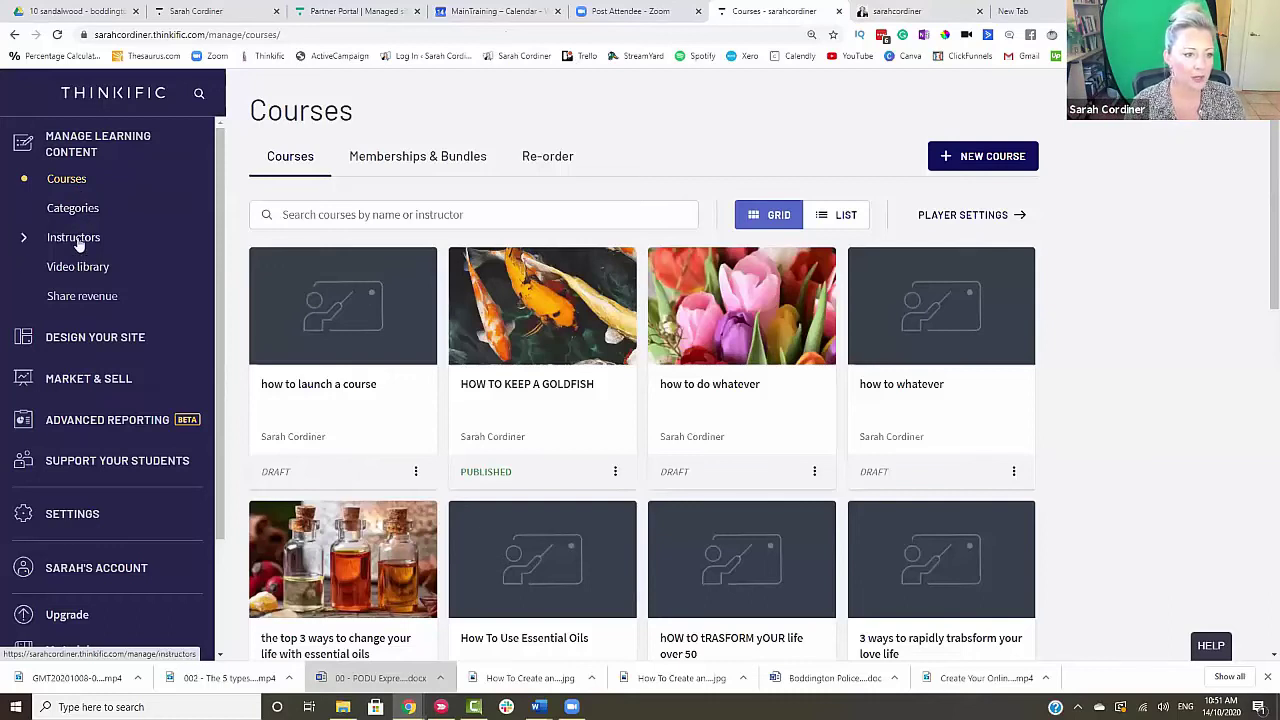
pyautogui.click(76, 240)
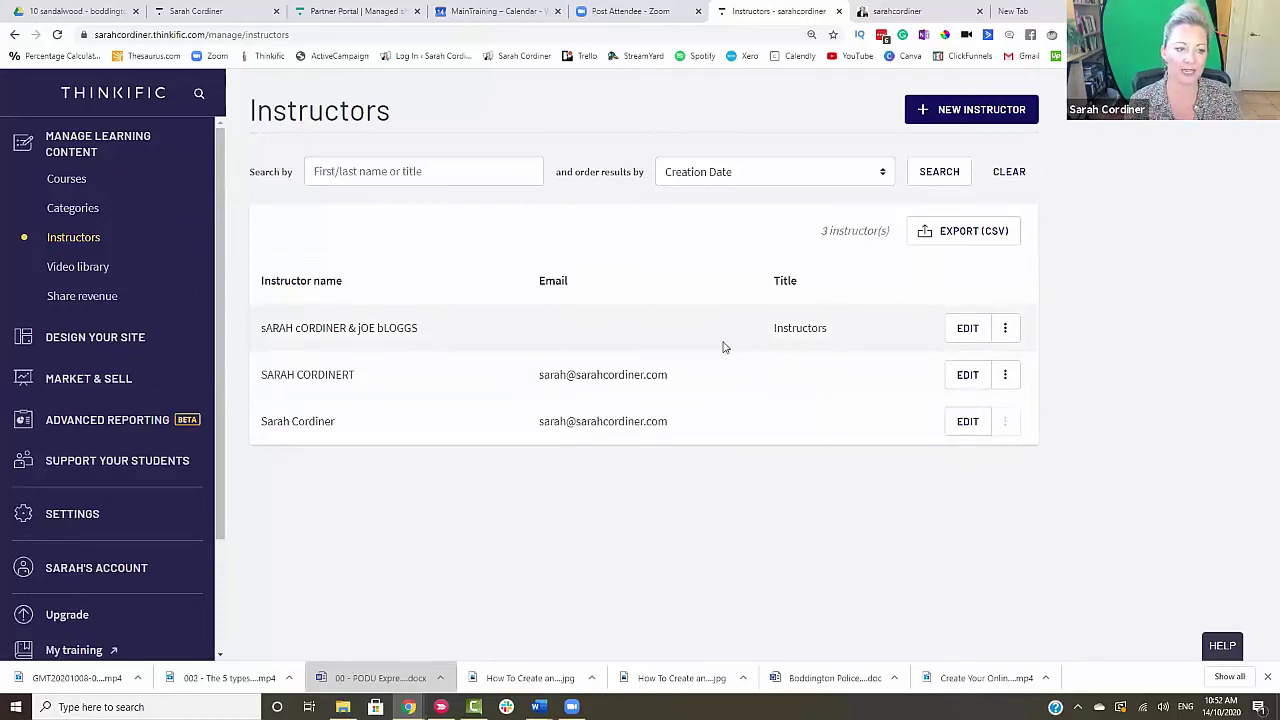
# - Expand Design Your Site and Market & Sell in the sidebar, then view Integrations
pyautogui.click(94, 339)
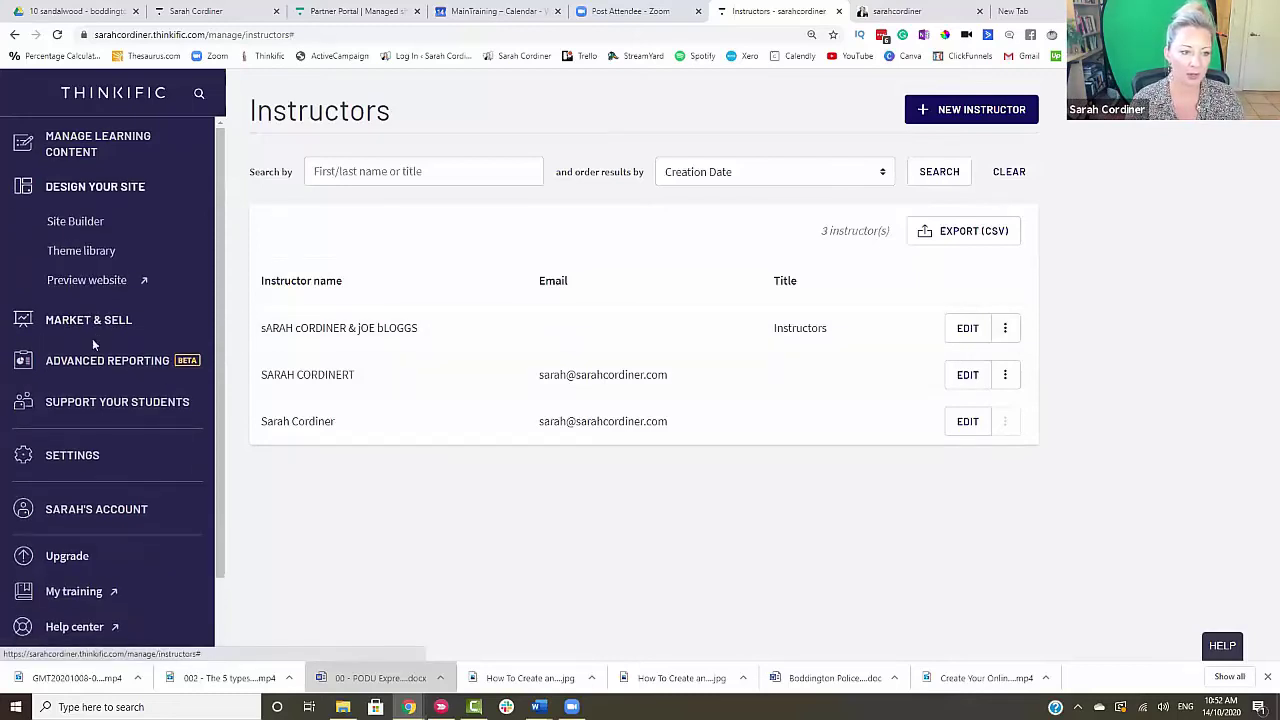
pyautogui.scroll(-1, 100, 240)
pyautogui.click(93, 250)
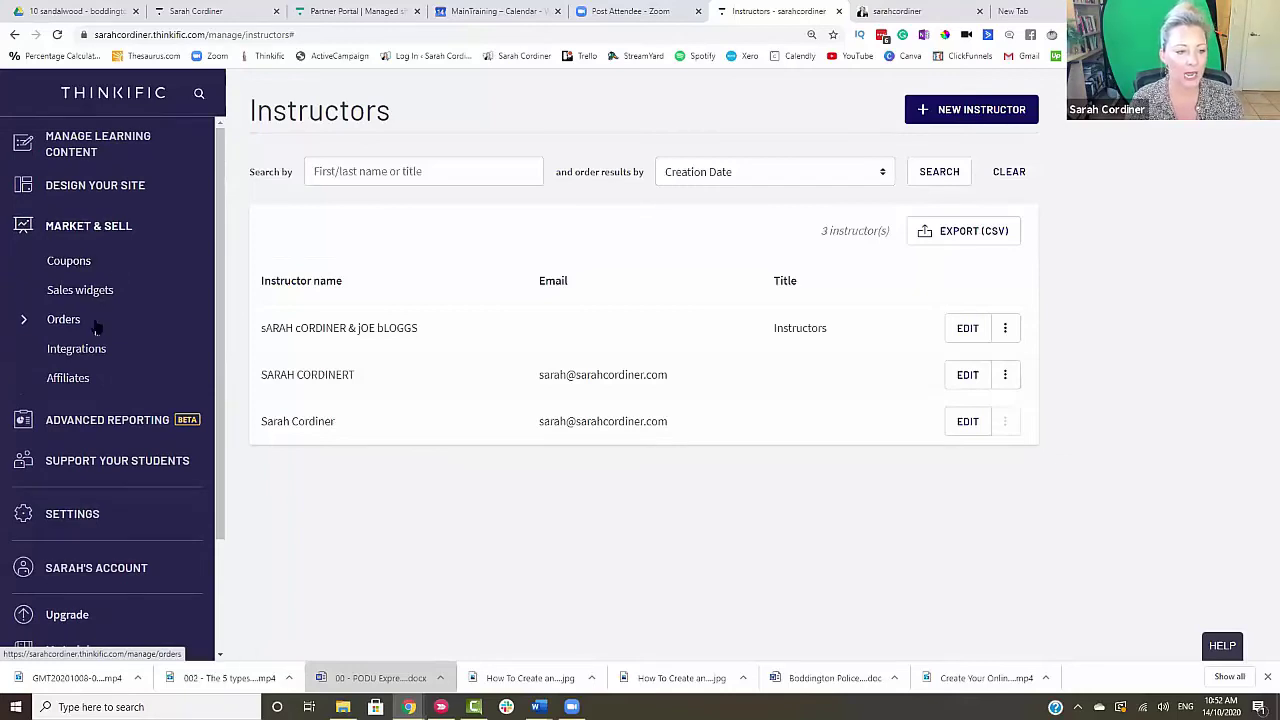
pyautogui.click(91, 352)
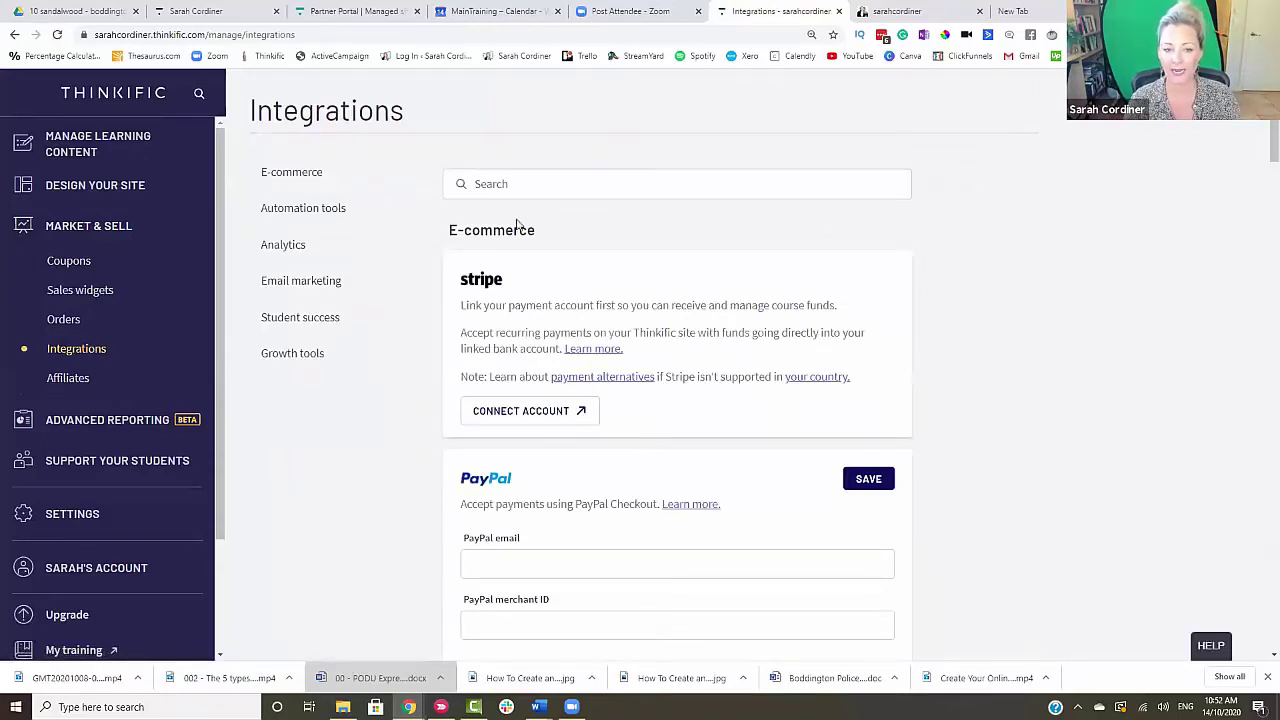
# - Review the Integrations page, including its Email marketing options
pyautogui.scroll(-5, 525, 340)
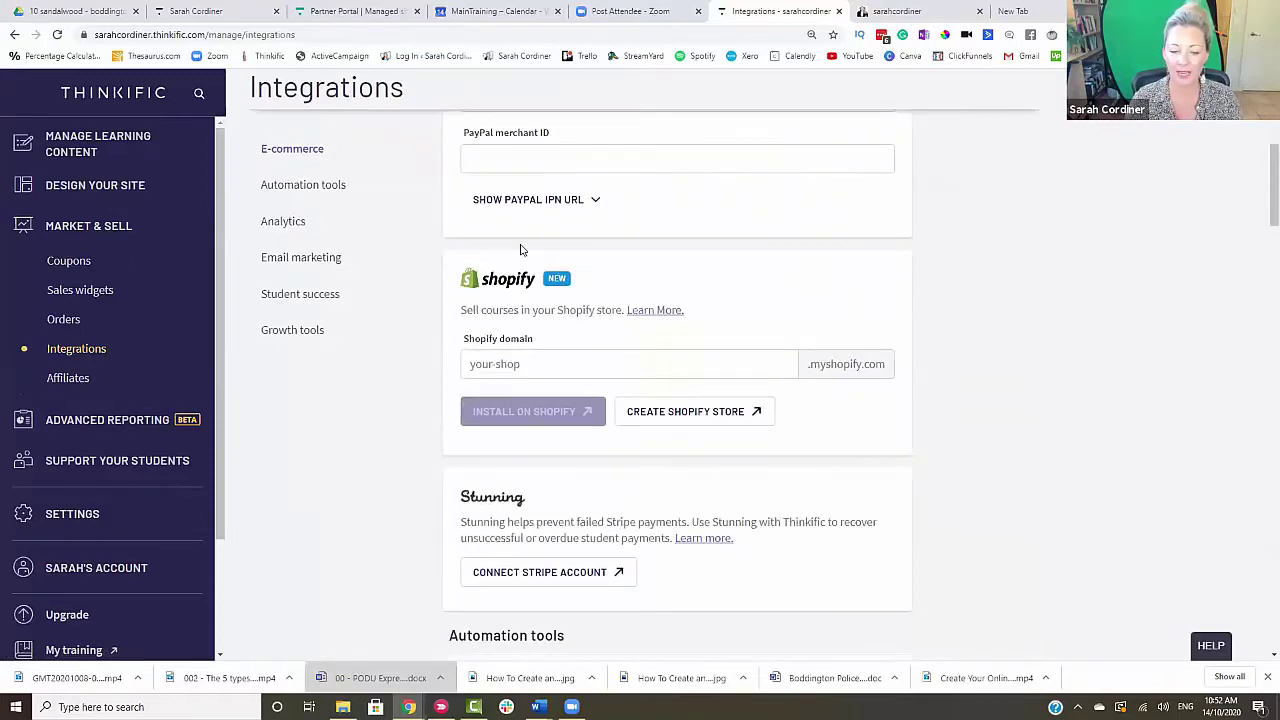
pyautogui.scroll(-4, 591, 309)
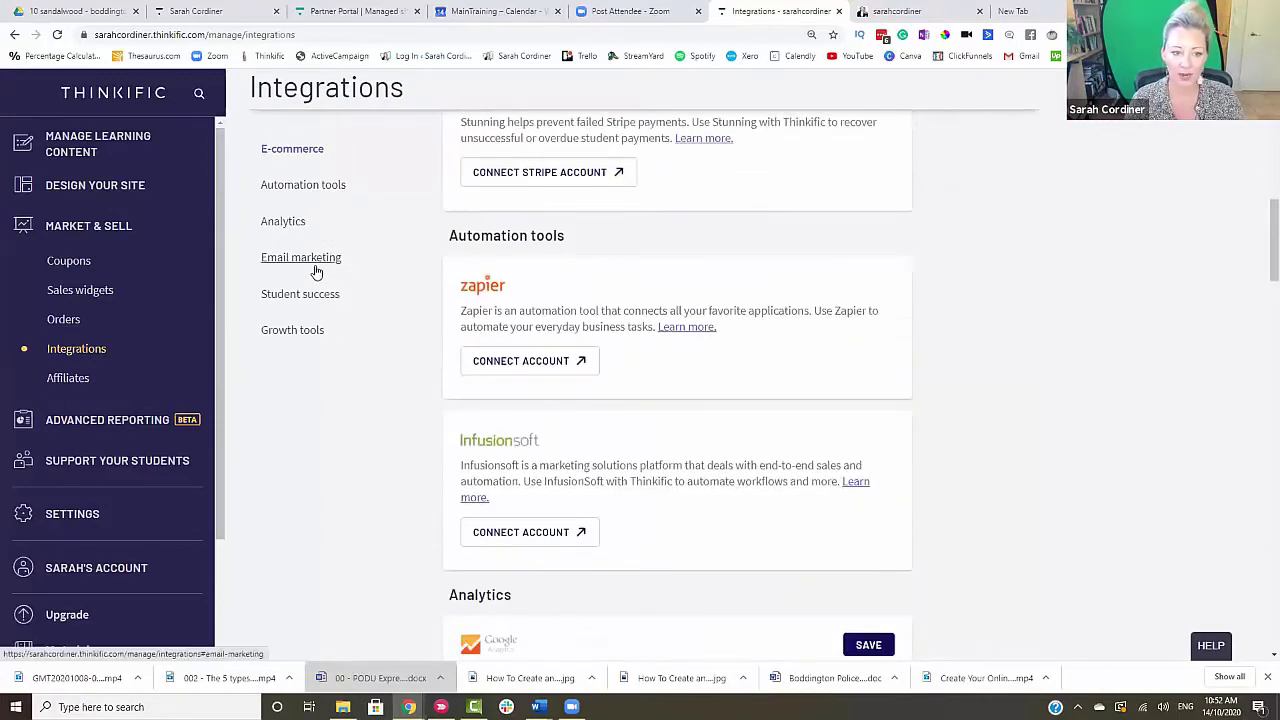
pyautogui.click(314, 268)
pyautogui.scroll(-3, 535, 358)
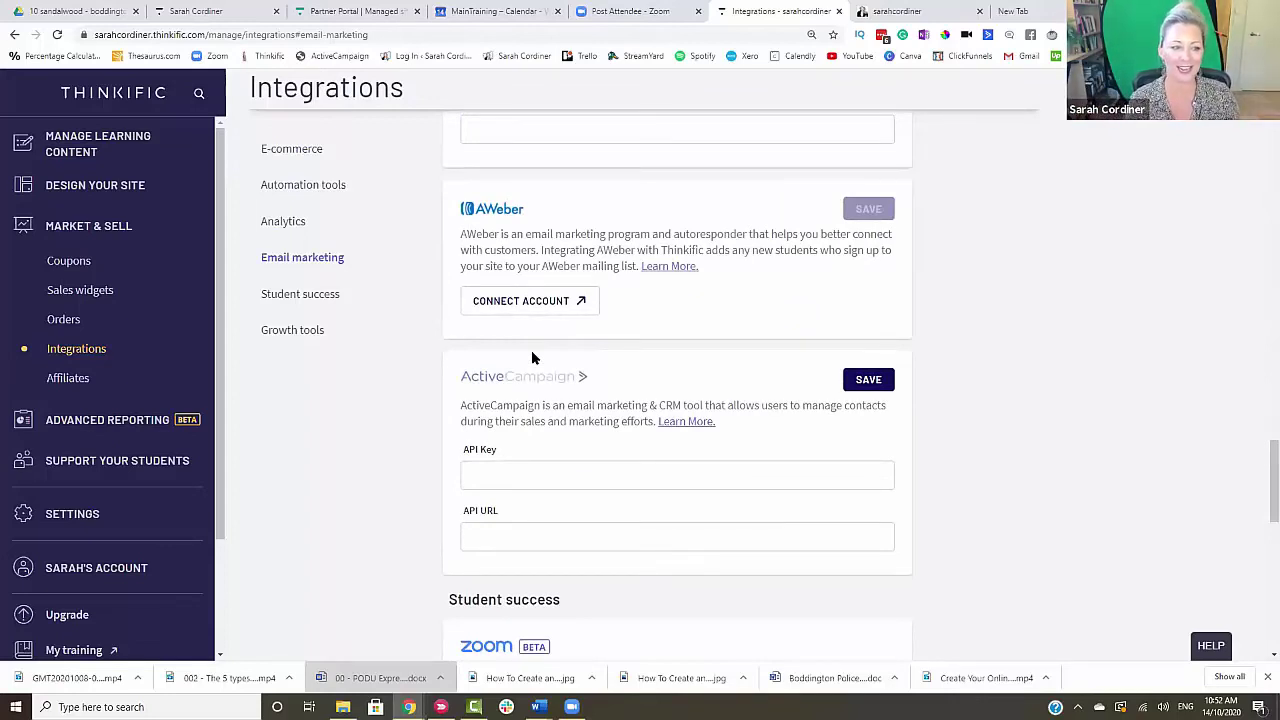
# - Expand the Manage Learning Content and Support Your Students sidebar sections
pyautogui.click(69, 158)
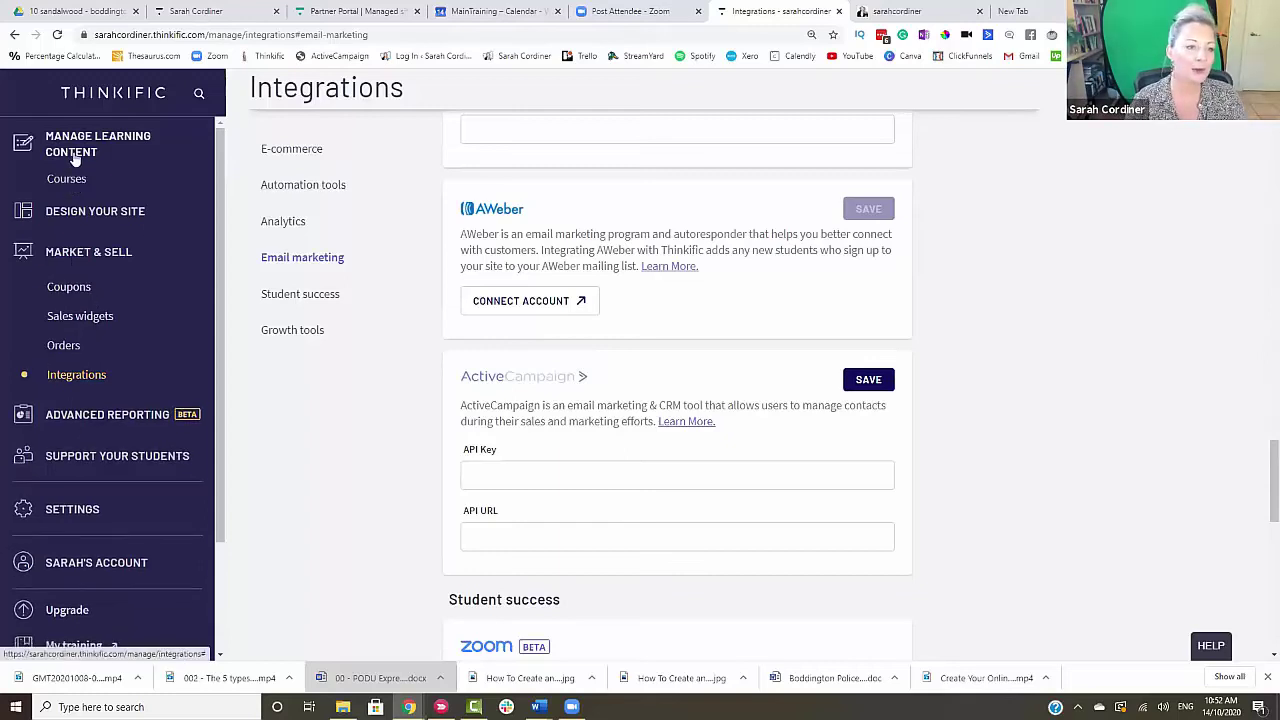
pyautogui.click(85, 465)
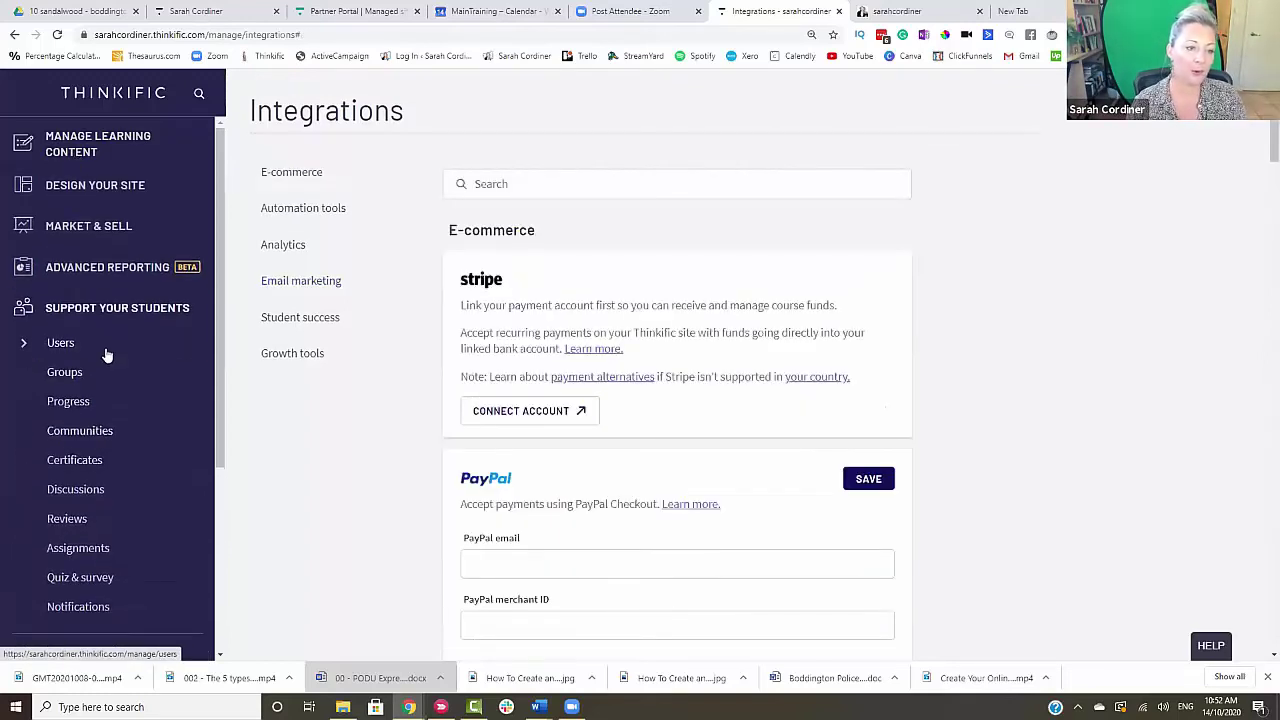
pyautogui.scroll(-3, 104, 350)
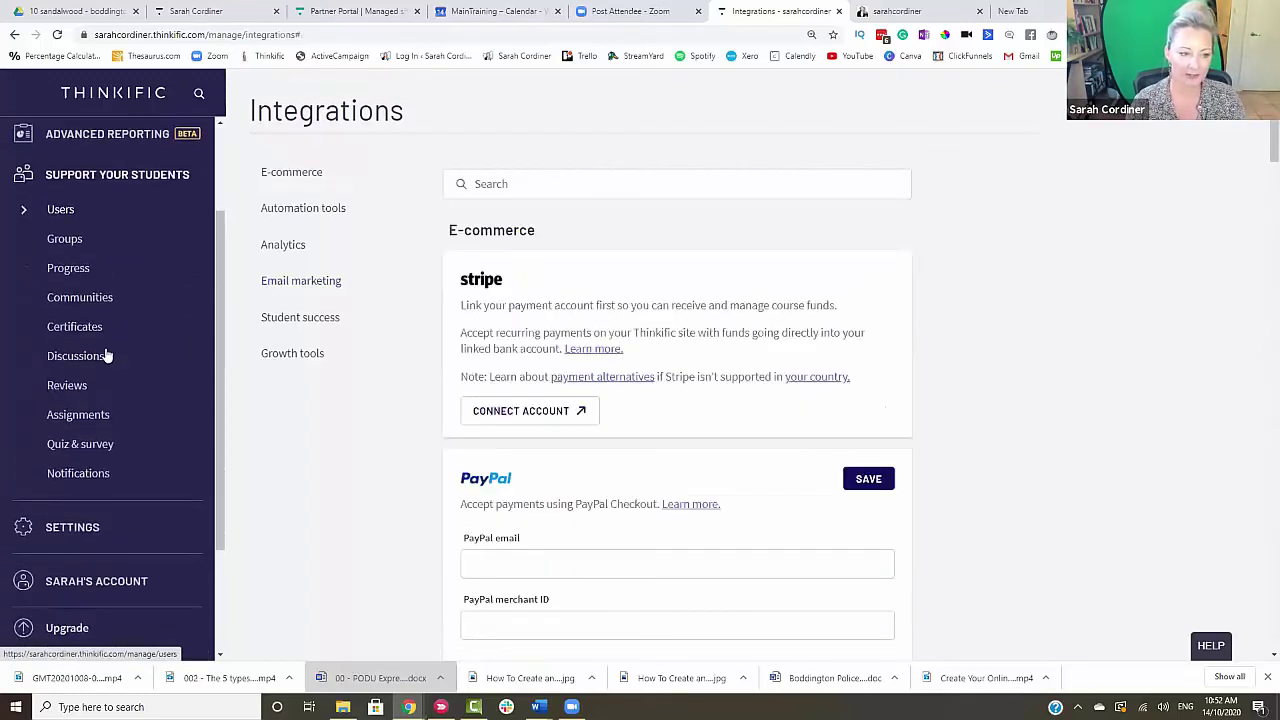
# - Copy the Concept To Course Community share link, then go to the Courses list
pyautogui.click(80, 298)
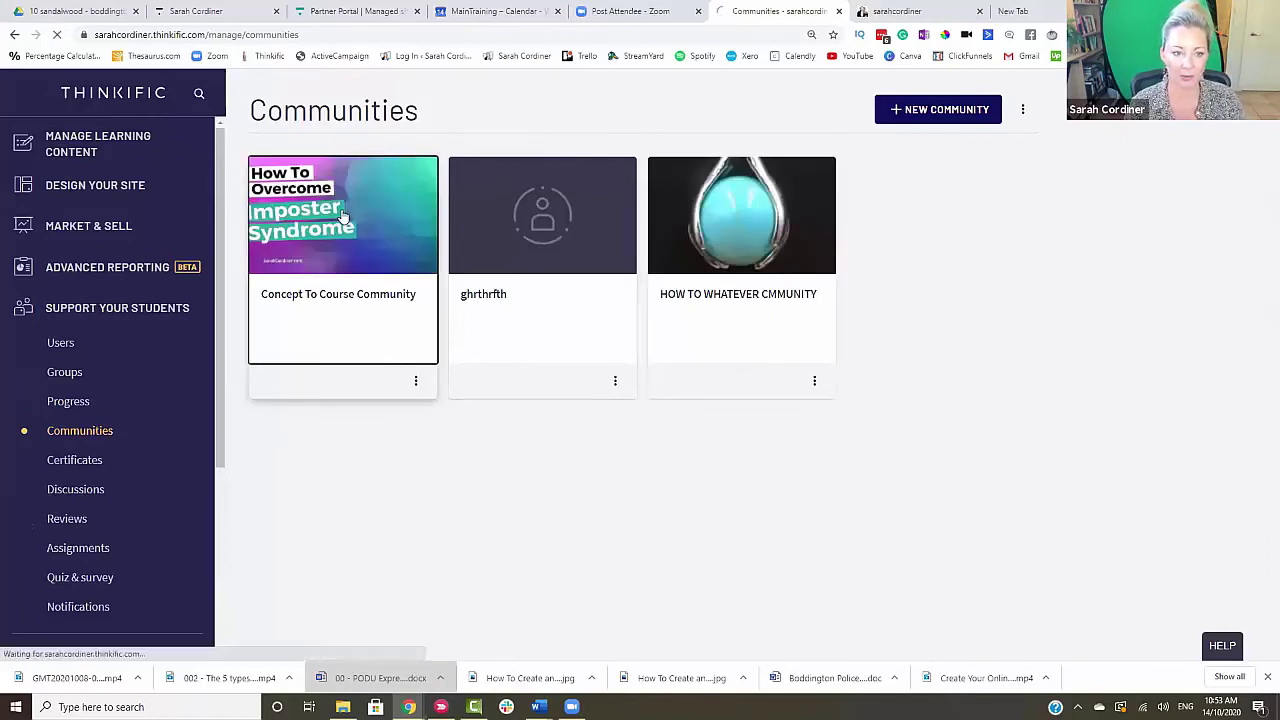
pyautogui.click(344, 214)
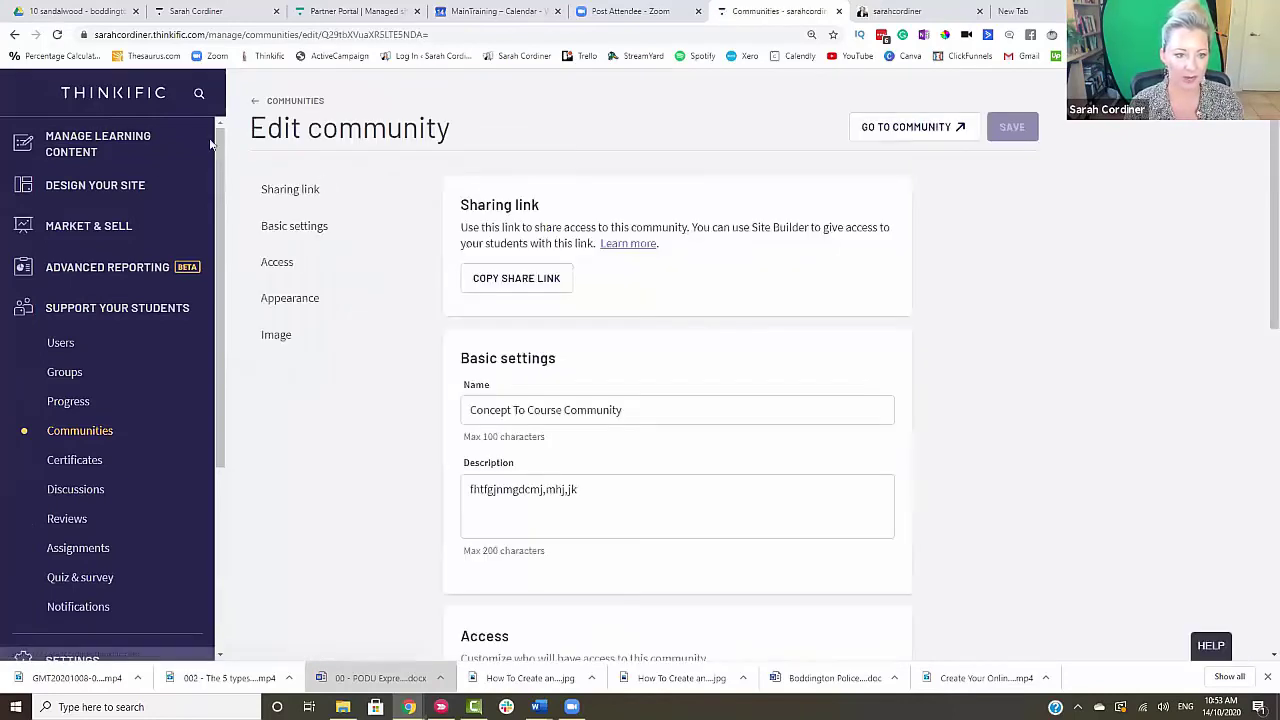
pyautogui.click(82, 152)
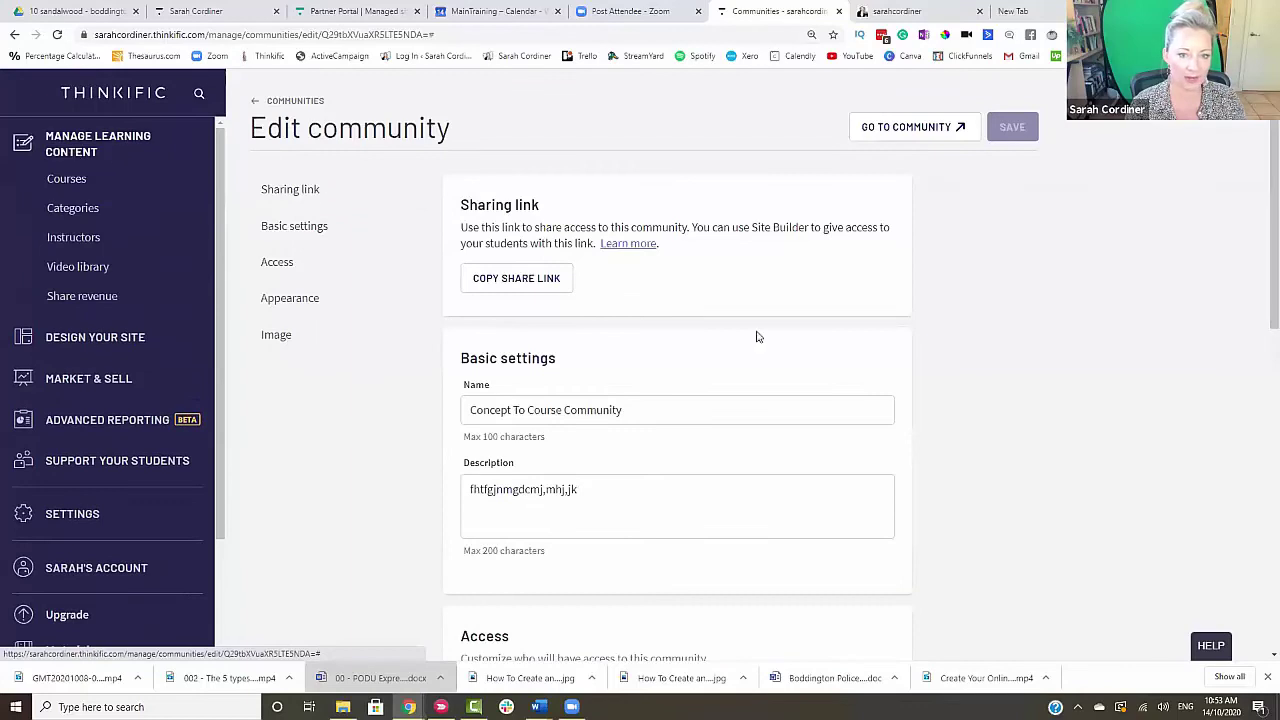
pyautogui.click(519, 281)
pyautogui.click(57, 184)
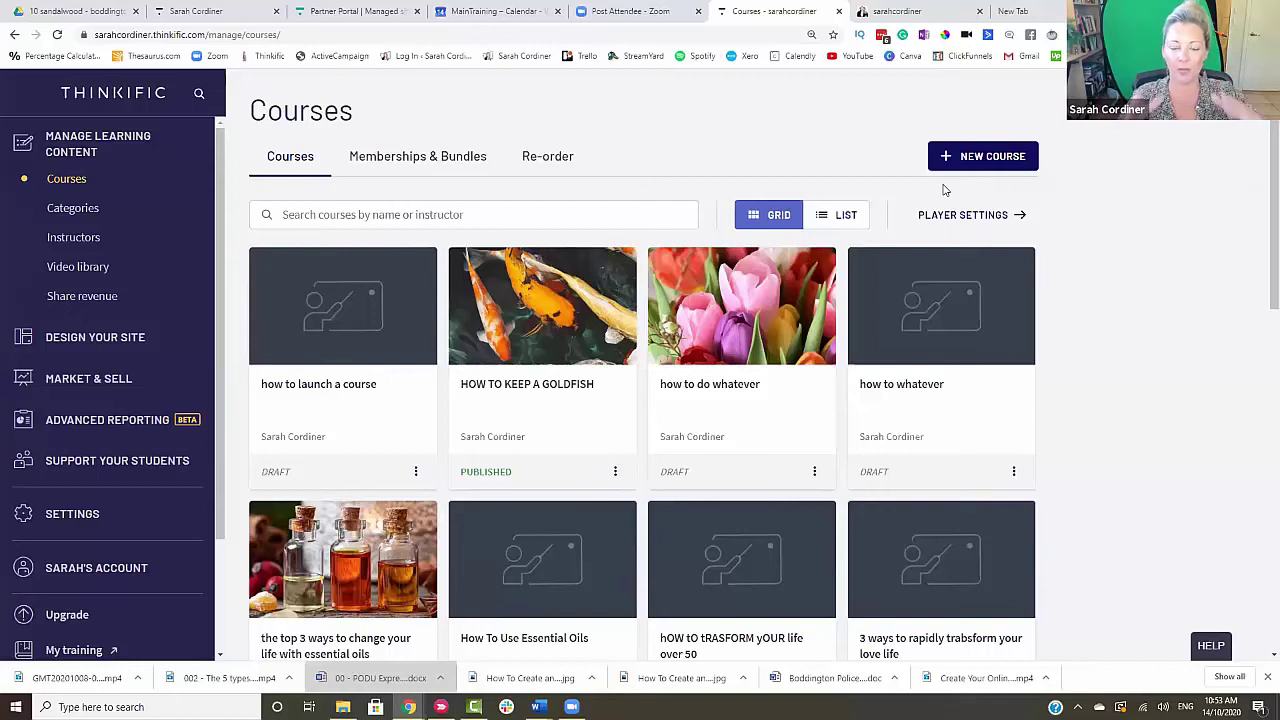
# - Open the 'how to launch a course' curriculum and add a new Multimedia lesson to Module 1
pyautogui.click(391, 300)
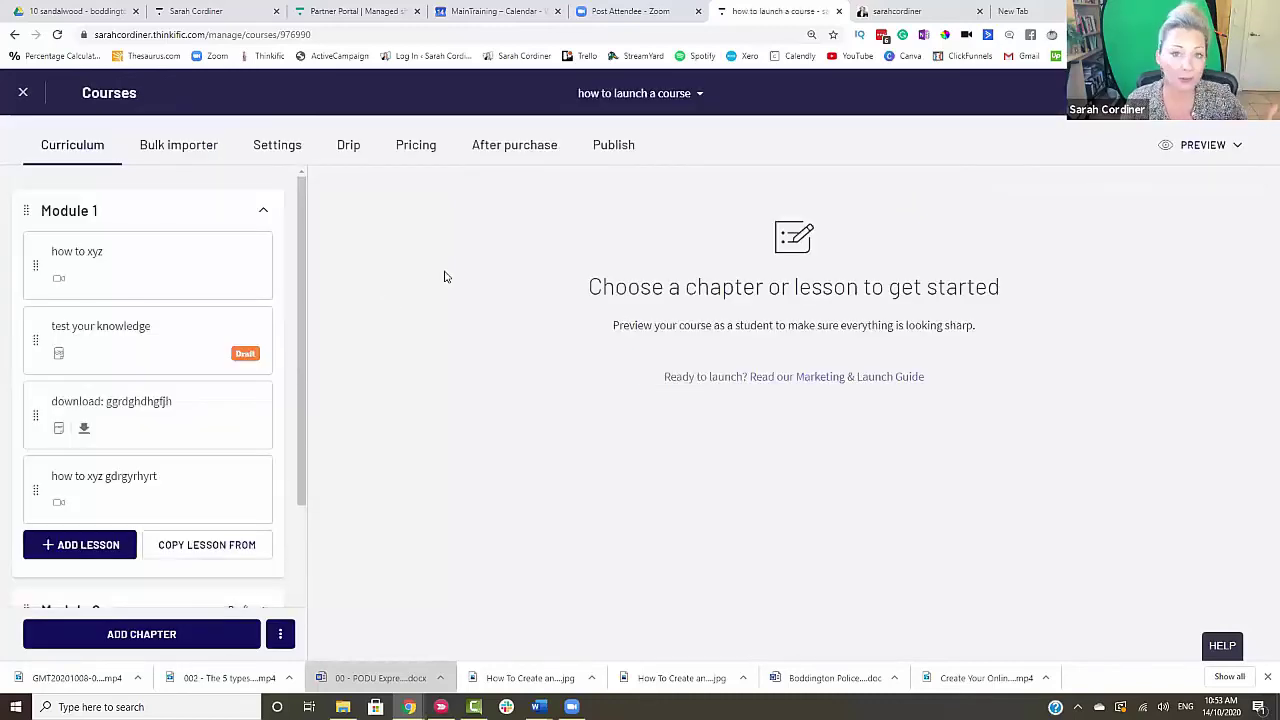
pyautogui.click(85, 546)
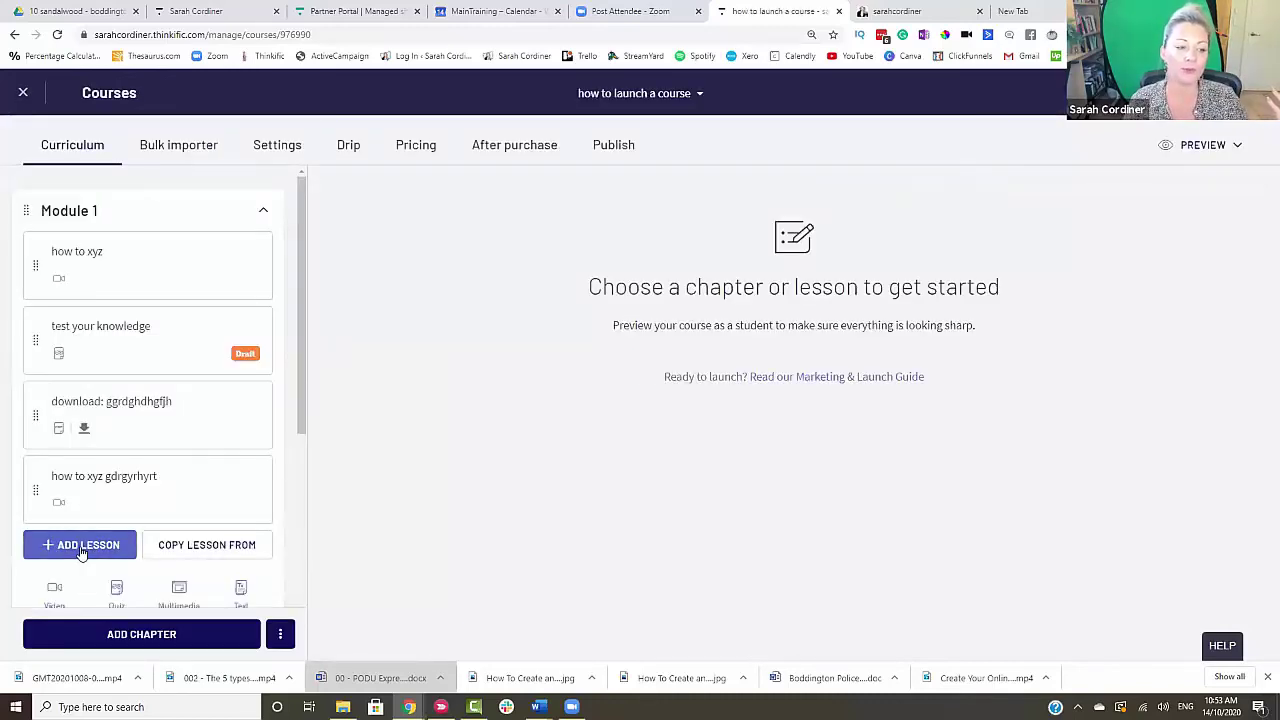
pyautogui.scroll(-2, 135, 451)
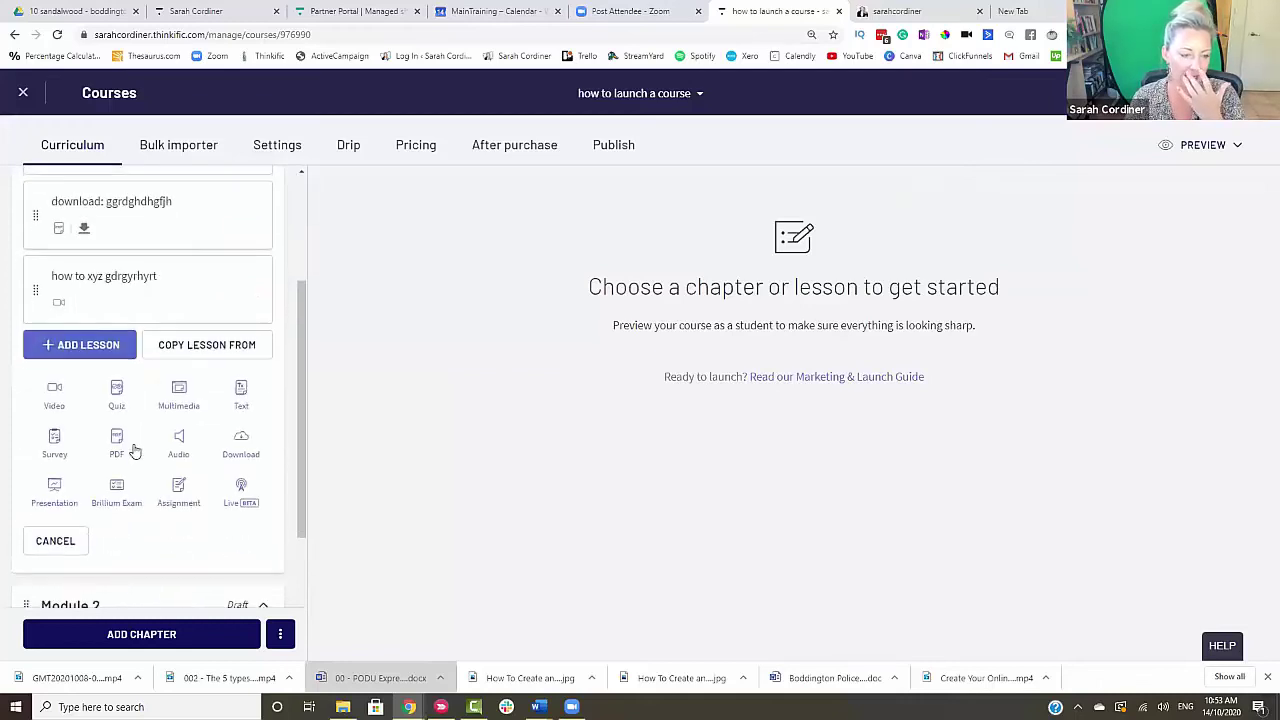
pyautogui.click(180, 390)
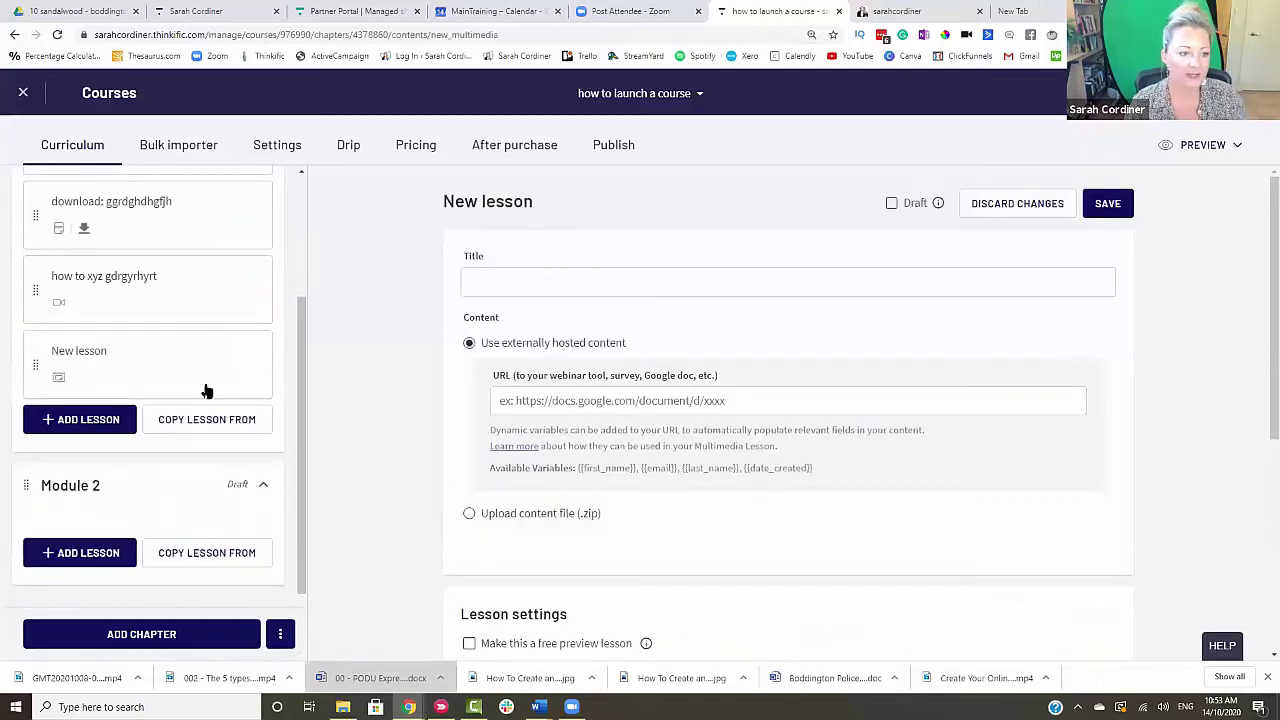
# - Title the new lesson 'welcome to the community' and paste the community URL into its URL field
pyautogui.scroll(-1, 157, 474)
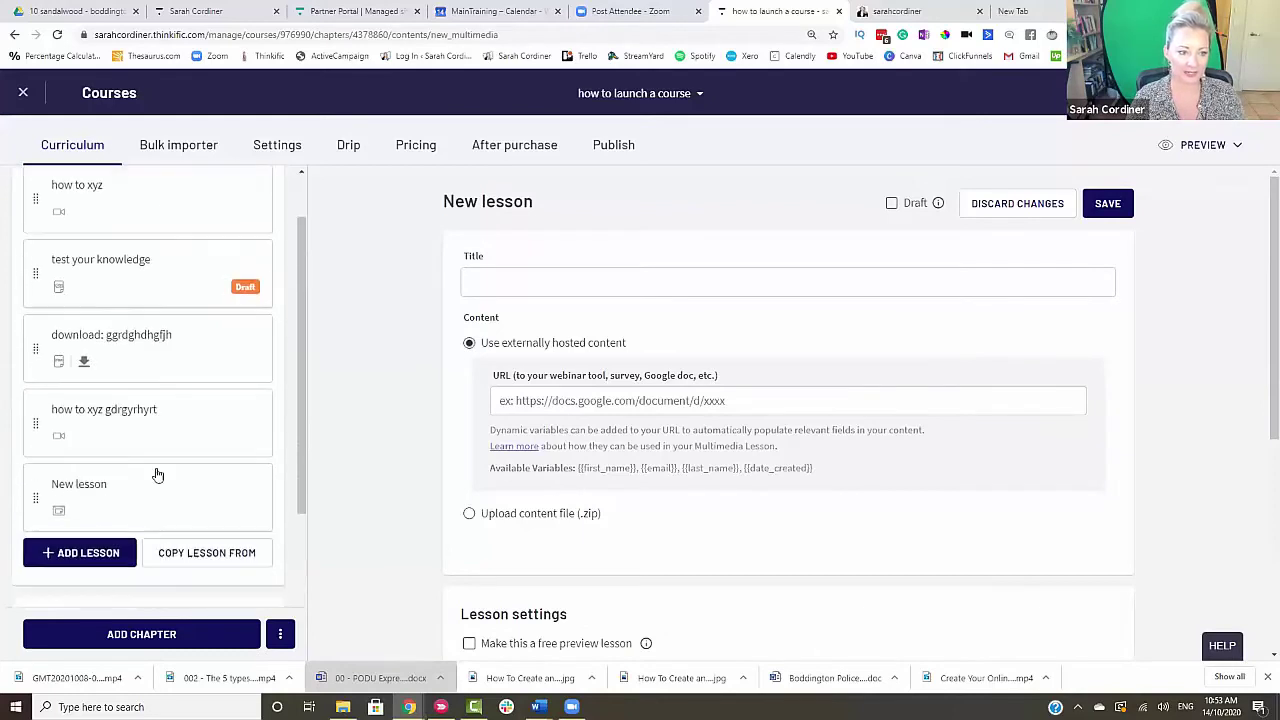
pyautogui.click(528, 282)
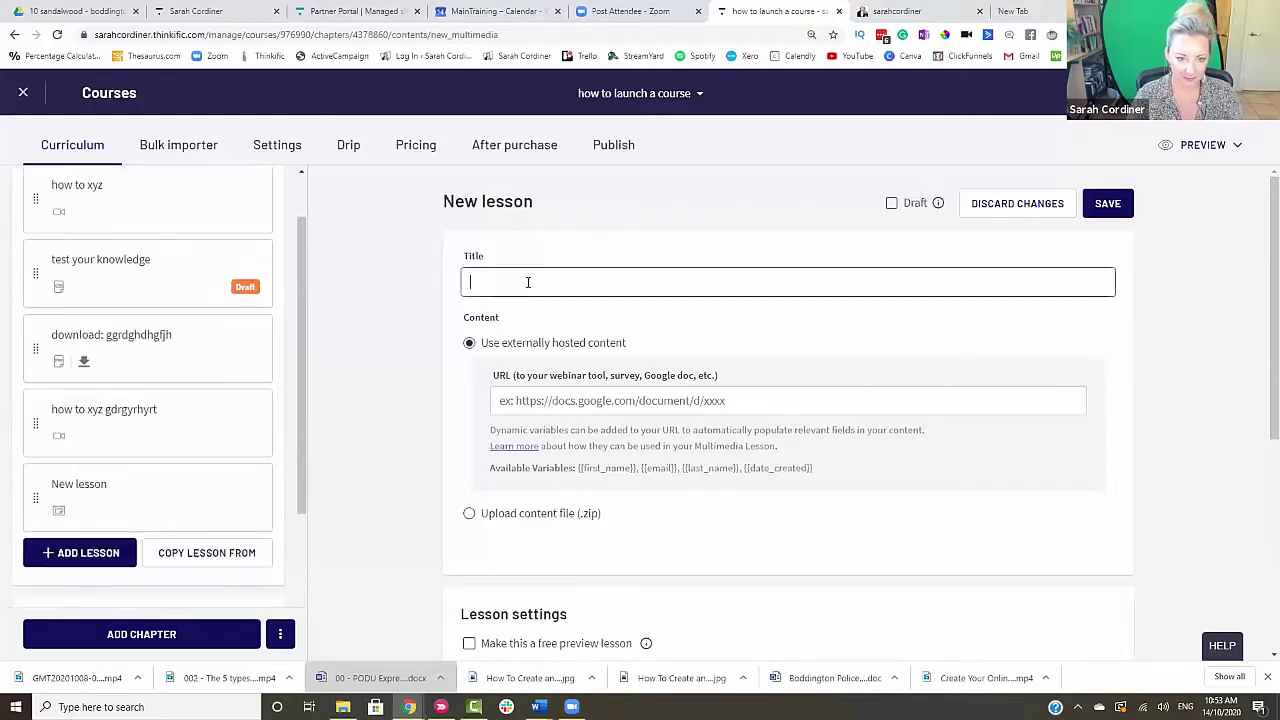
pyautogui.write('h')
pyautogui.press('BackSpace')
pyautogui.write('wel')
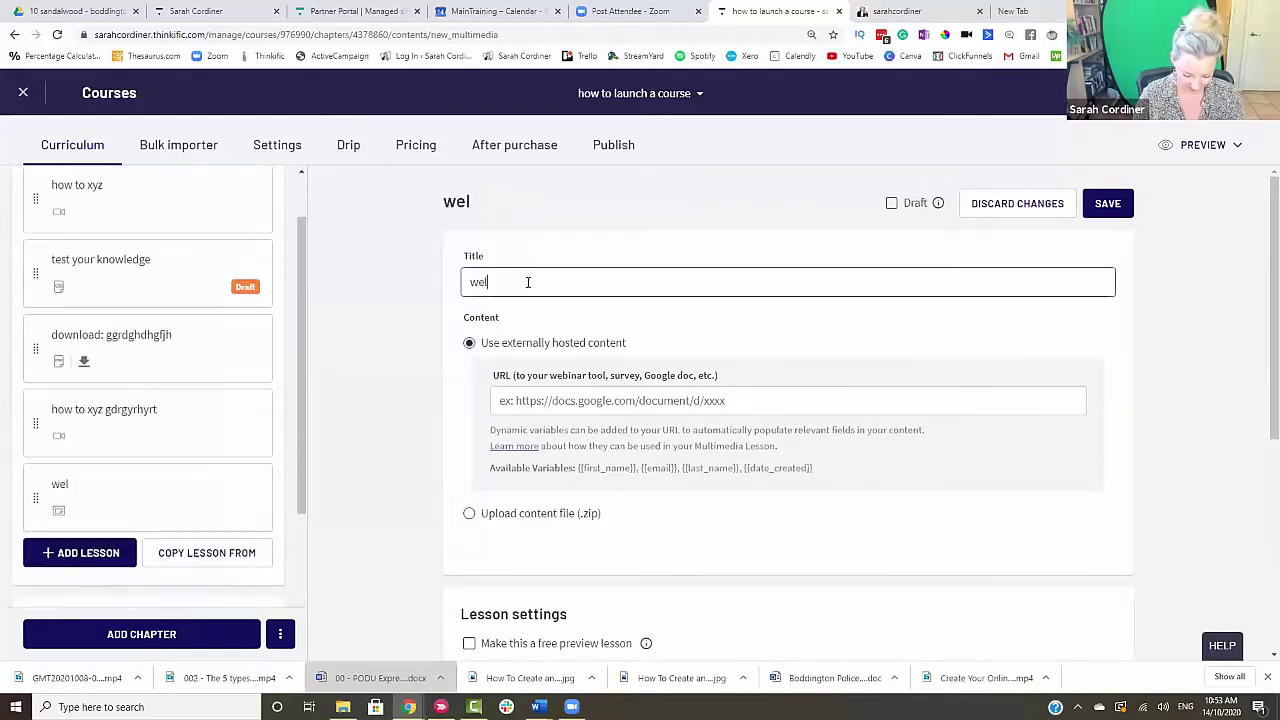
pyautogui.write('come to the community')
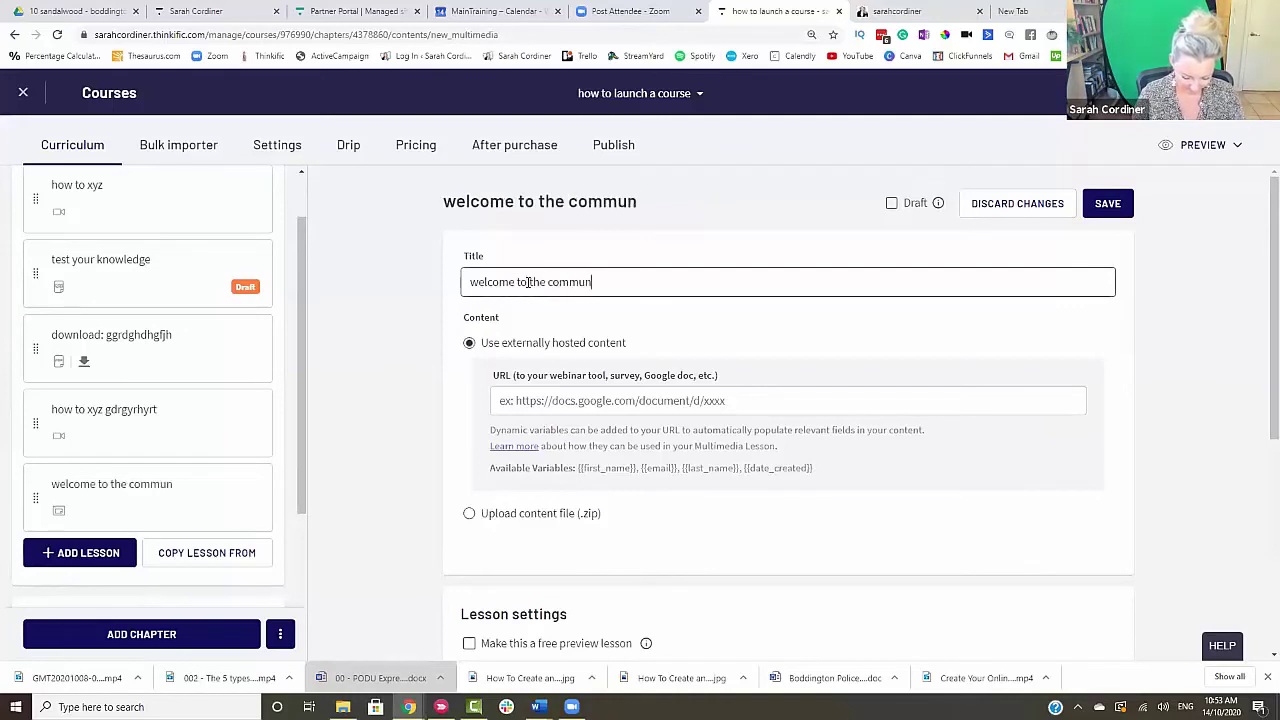
pyautogui.click(604, 400)
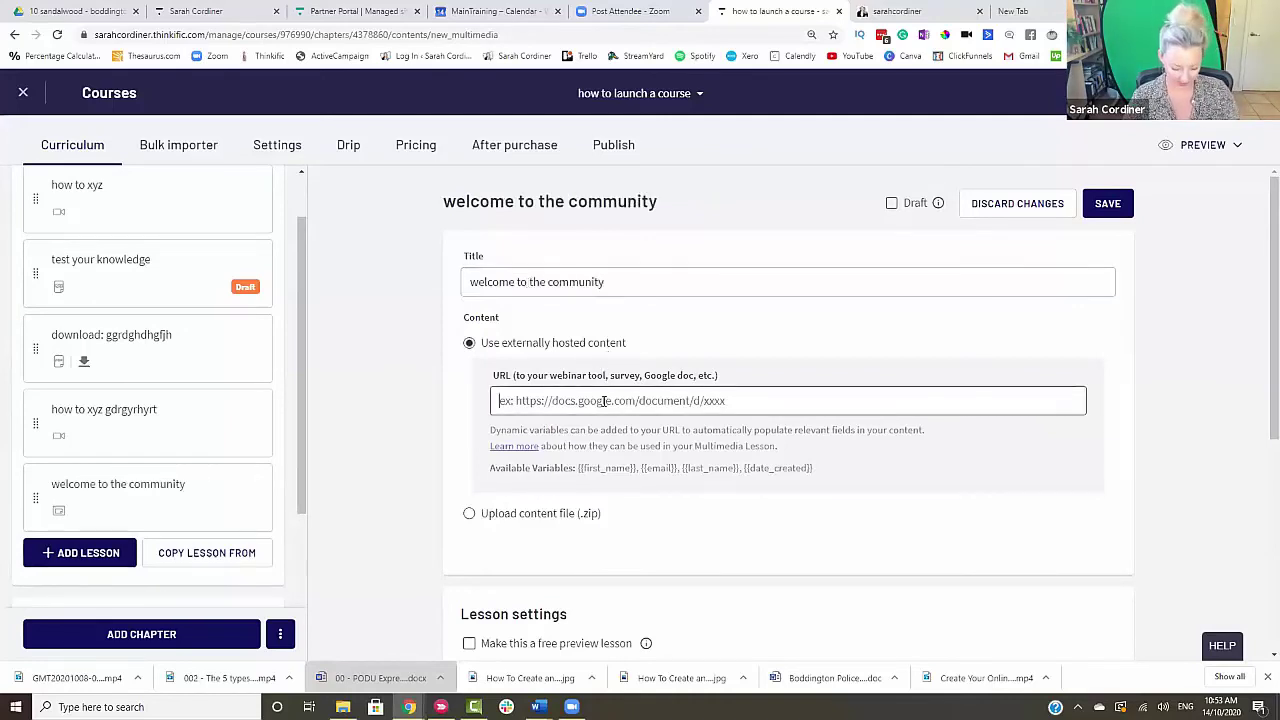
pyautogui.hotkey('ctrl', 'v')
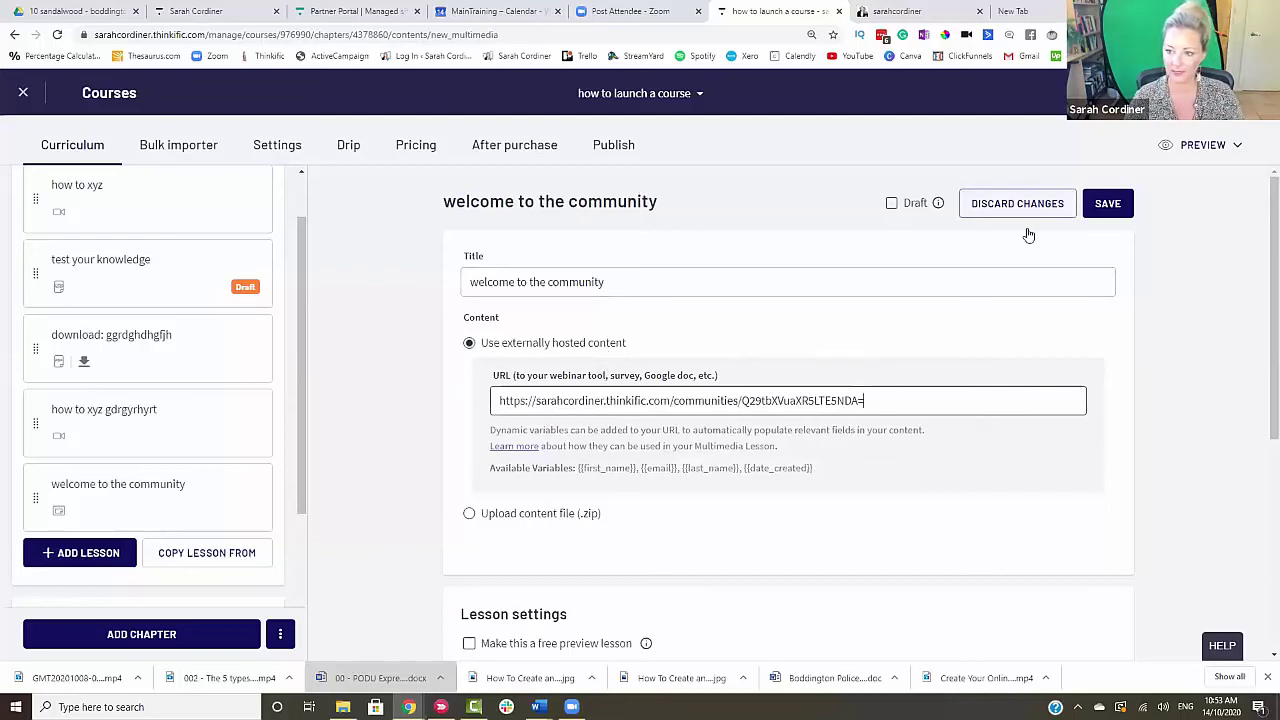
# - Save the 'welcome to the community' multimedia lesson
pyautogui.click(1107, 203)
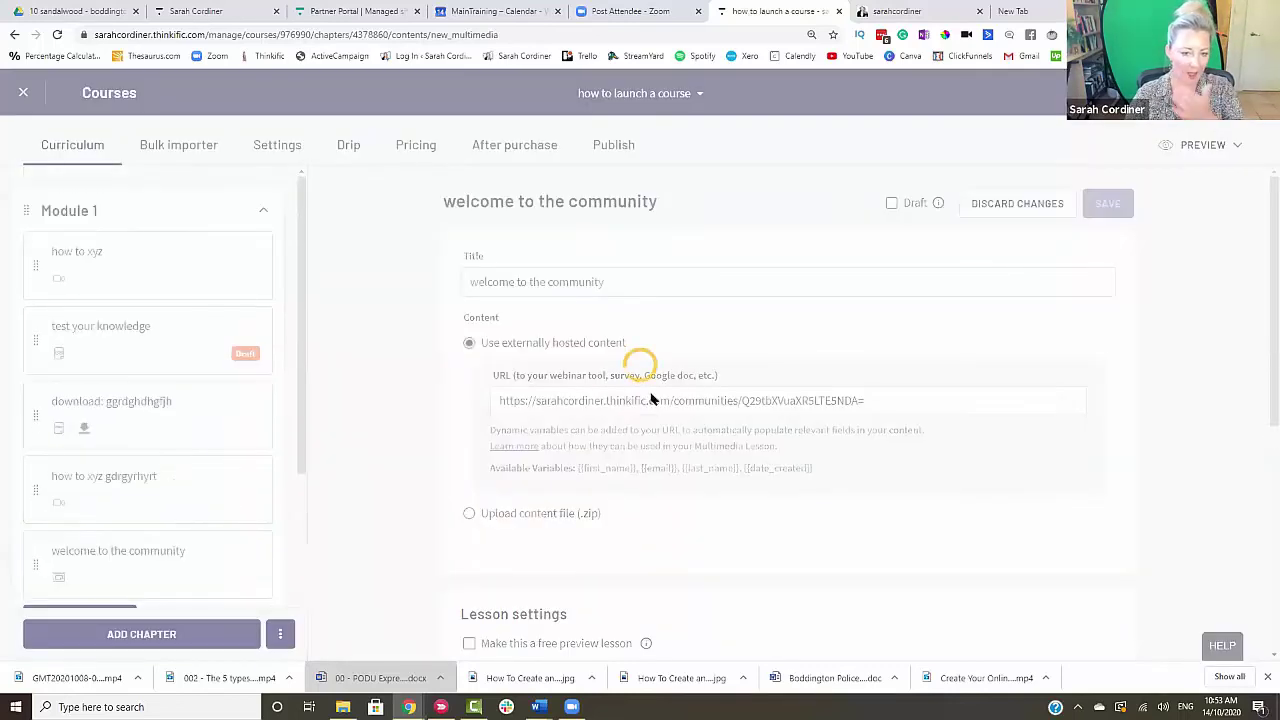
pyautogui.scroll(-2, 413, 428)
pyautogui.scroll(2, 1023, 220)
pyautogui.click(1108, 203)
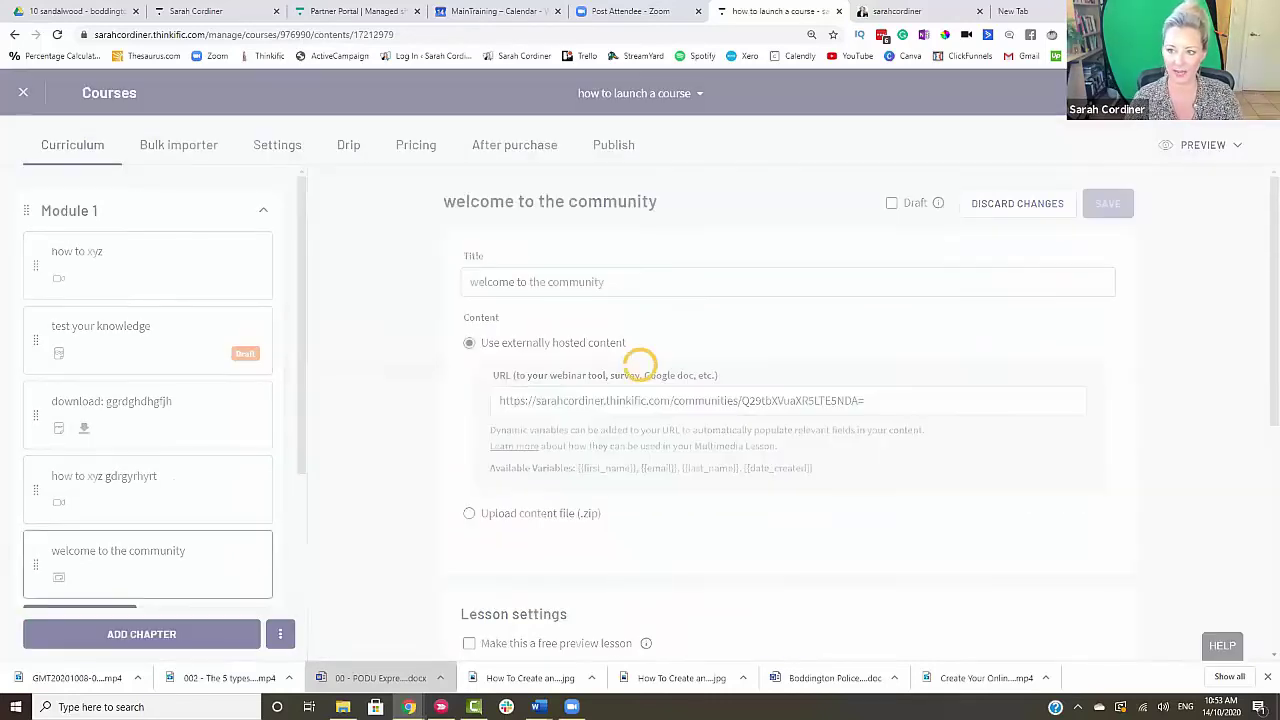
pyautogui.click(1205, 147)
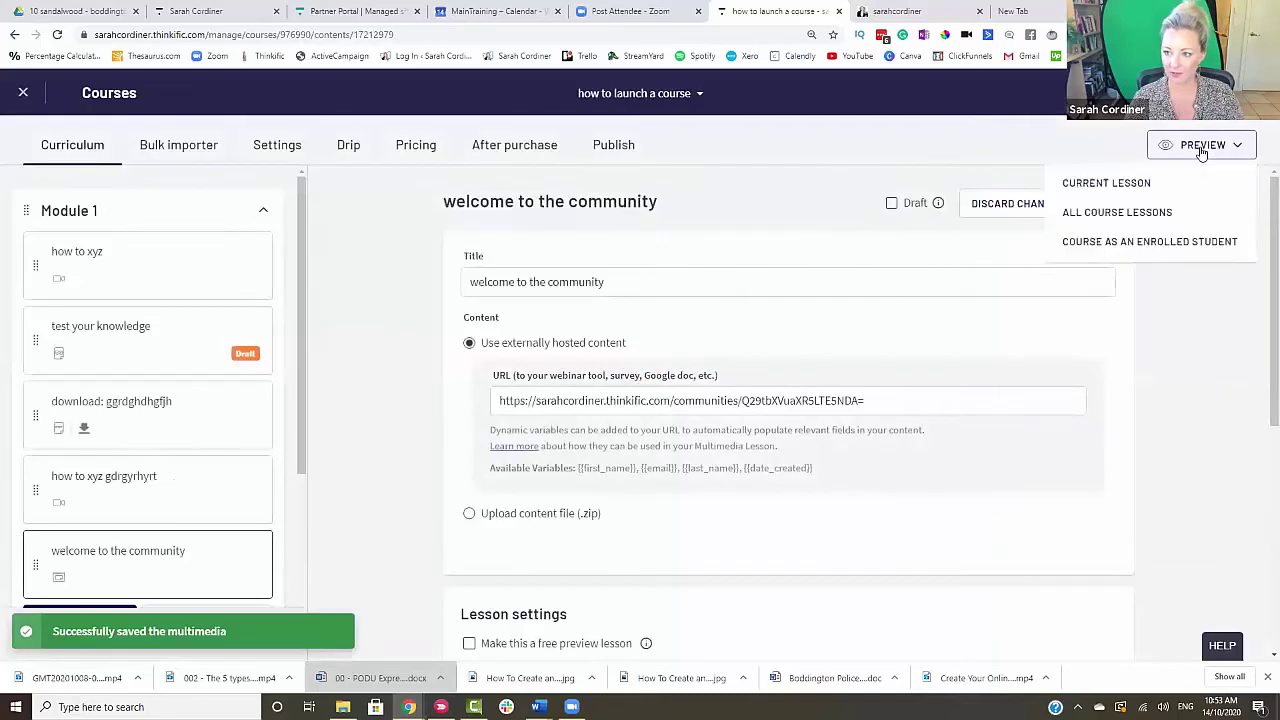
# - Preview as an enrolled student and comment 'fbgdbfbhg' on the first community post
pyautogui.click(1157, 242)
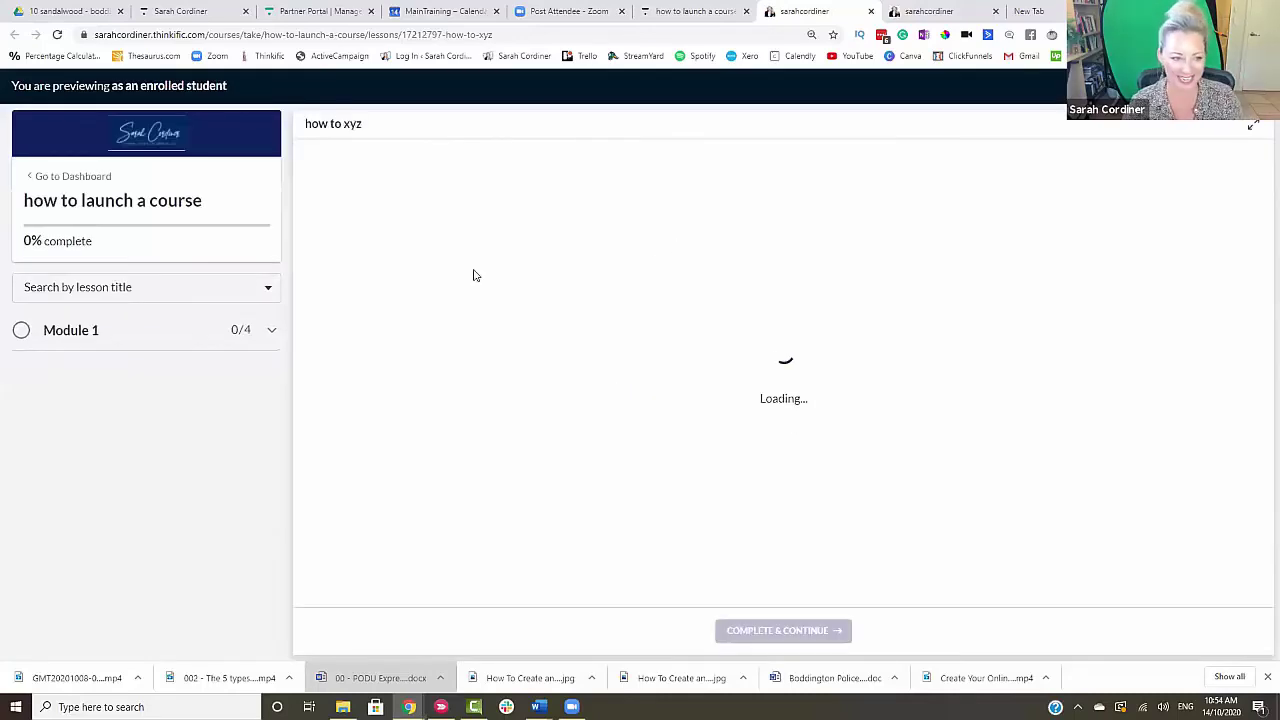
pyautogui.click(97, 530)
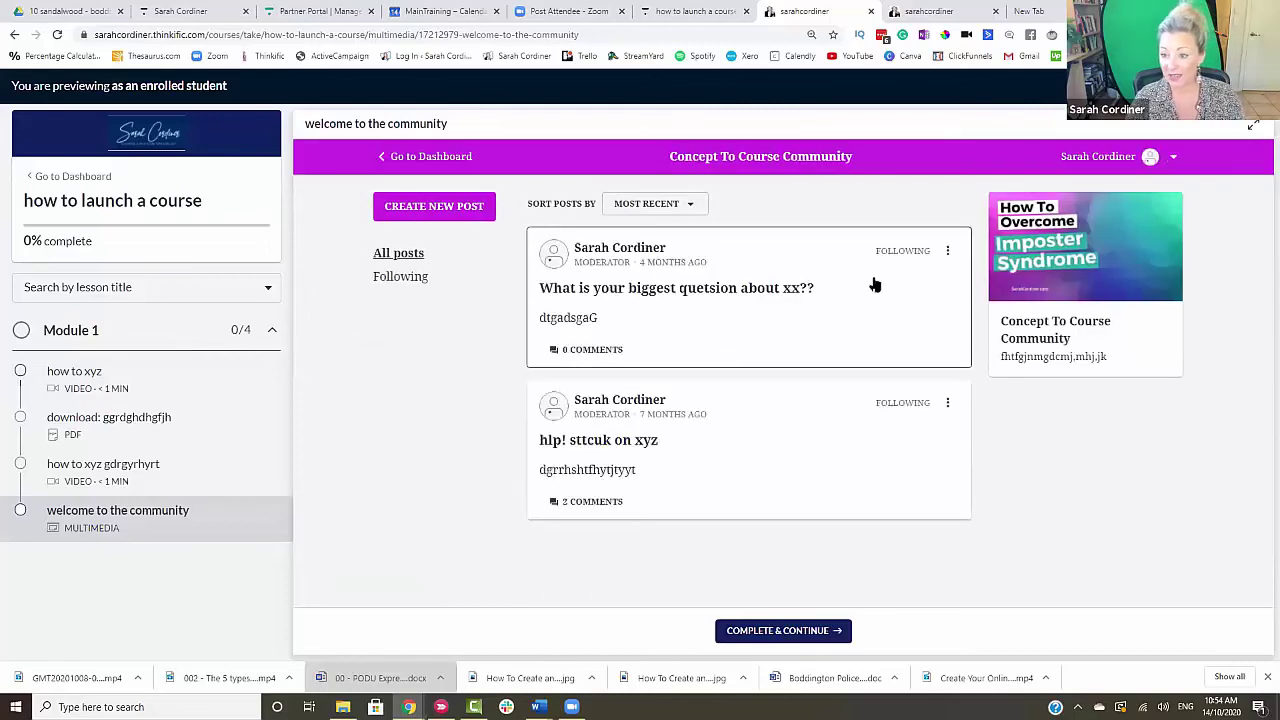
pyautogui.click(580, 355)
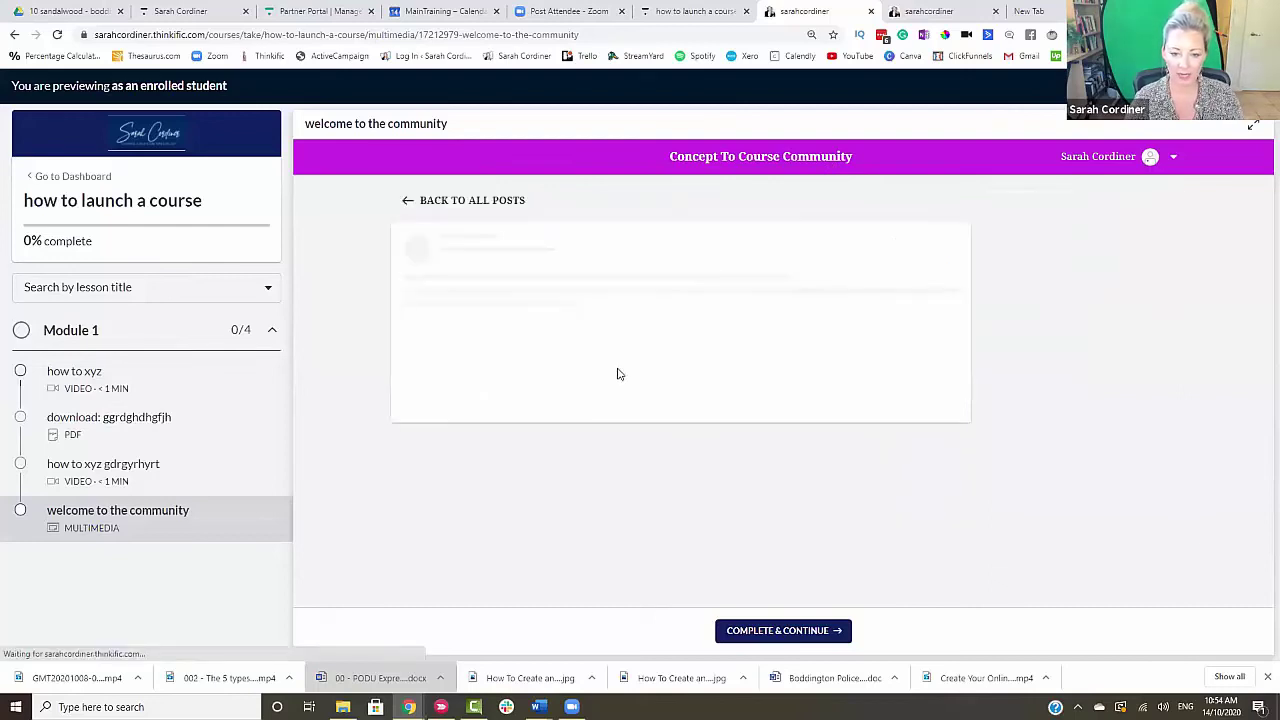
pyautogui.click(520, 396)
pyautogui.write('fbgdbfbhg')
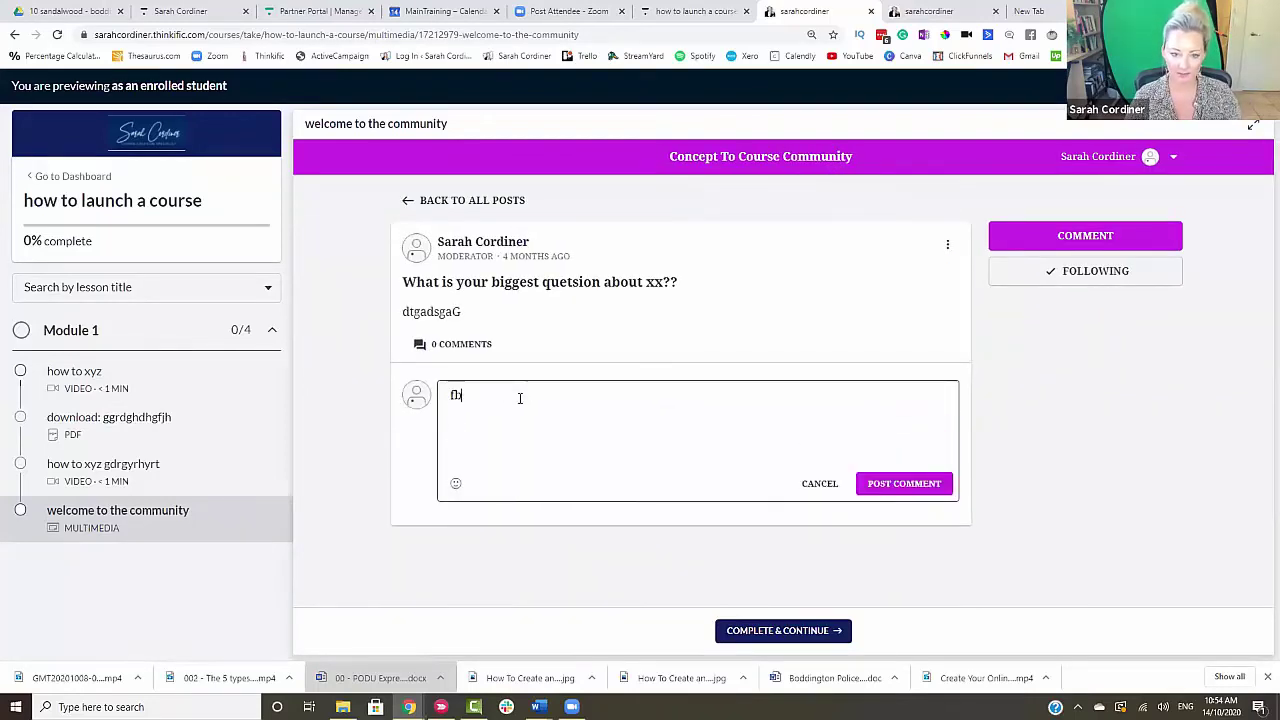
pyautogui.click(946, 486)
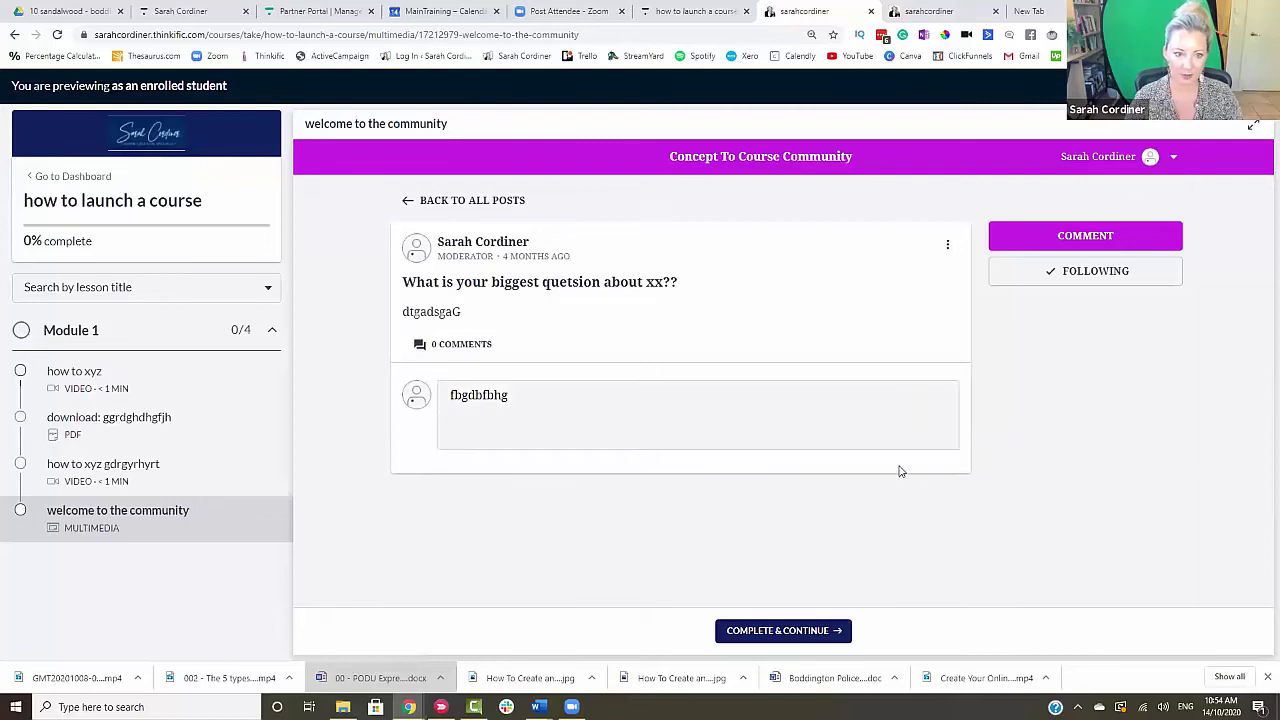
# - Start a new community post, cancel it, and return to the course editor tab
pyautogui.click(495, 201)
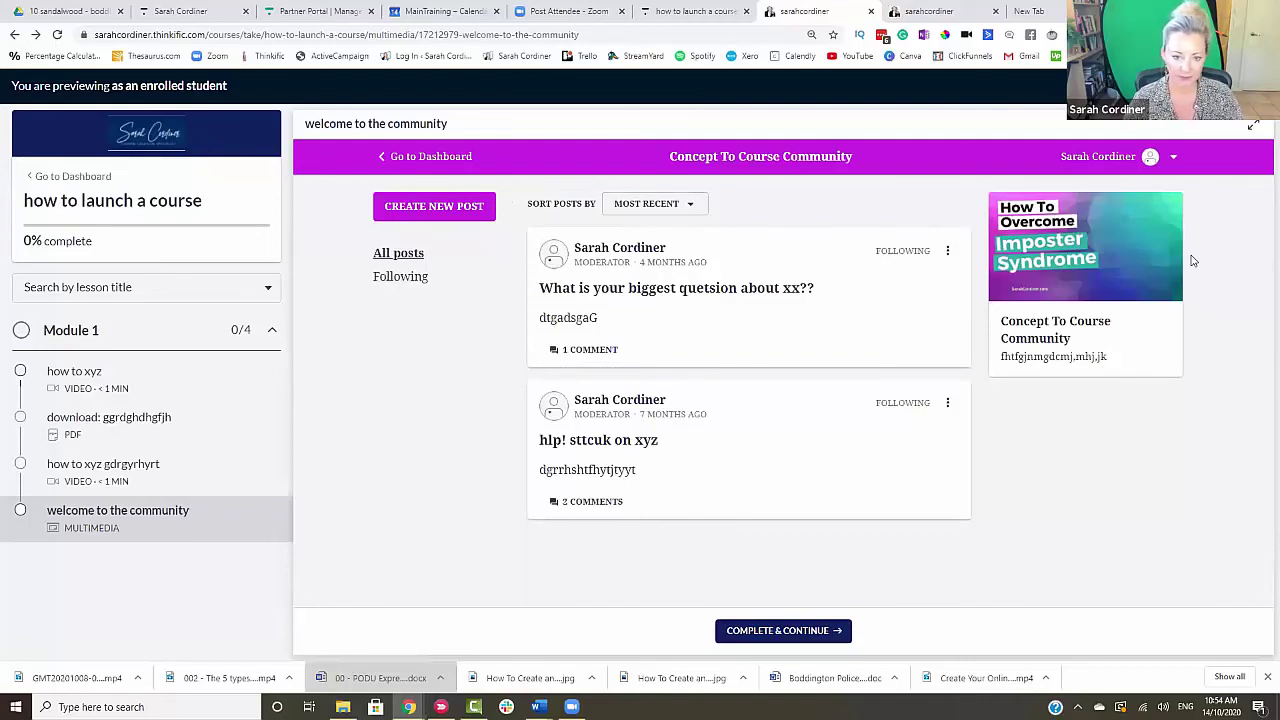
pyautogui.click(482, 207)
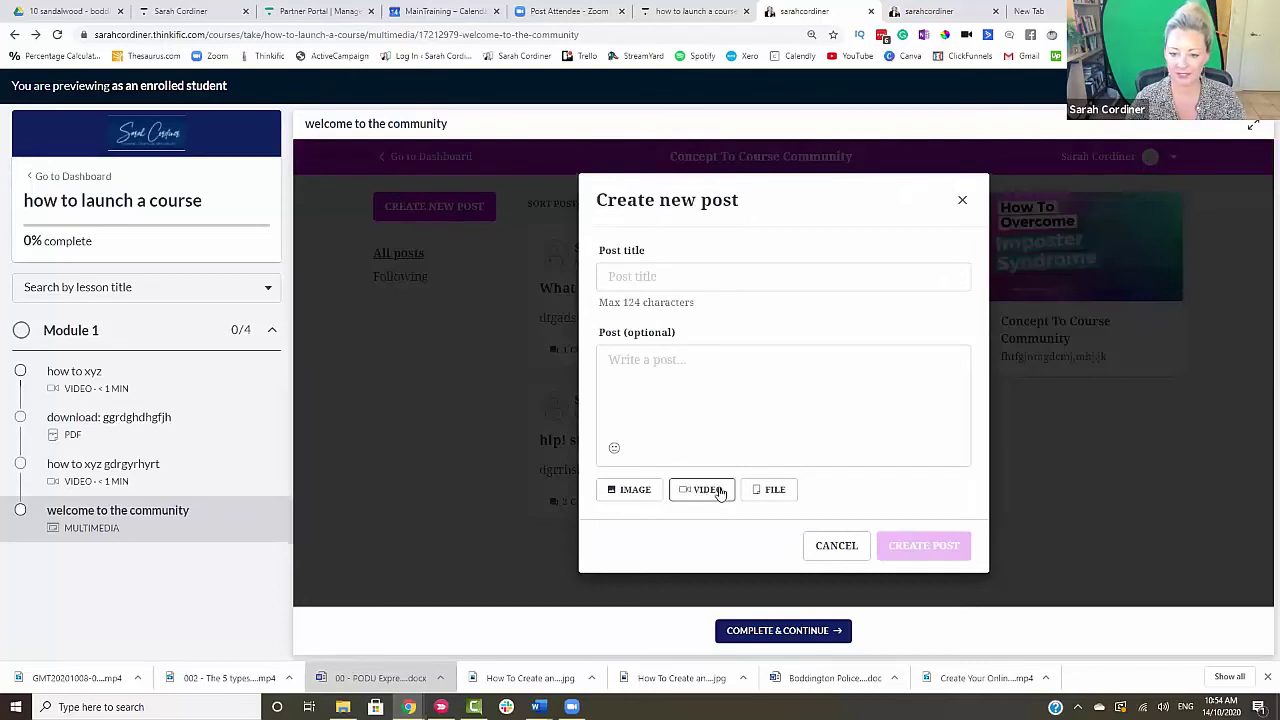
pyautogui.click(833, 546)
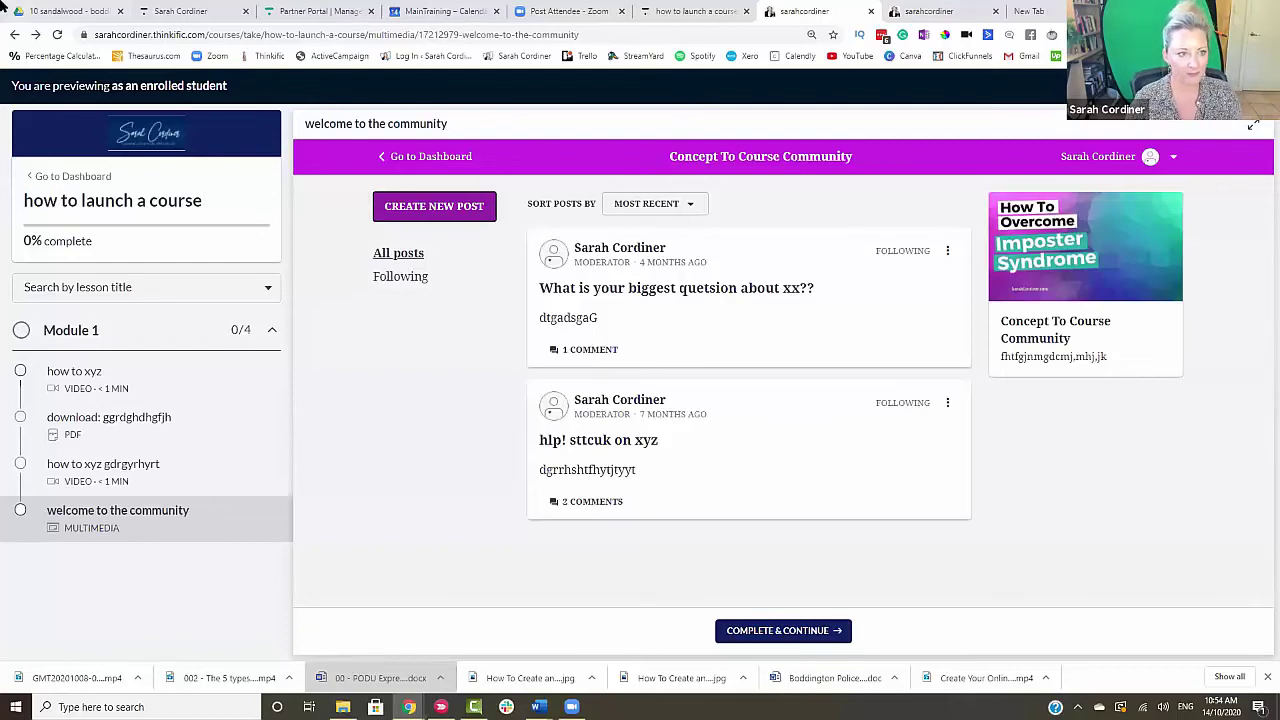
pyautogui.click(695, 11)
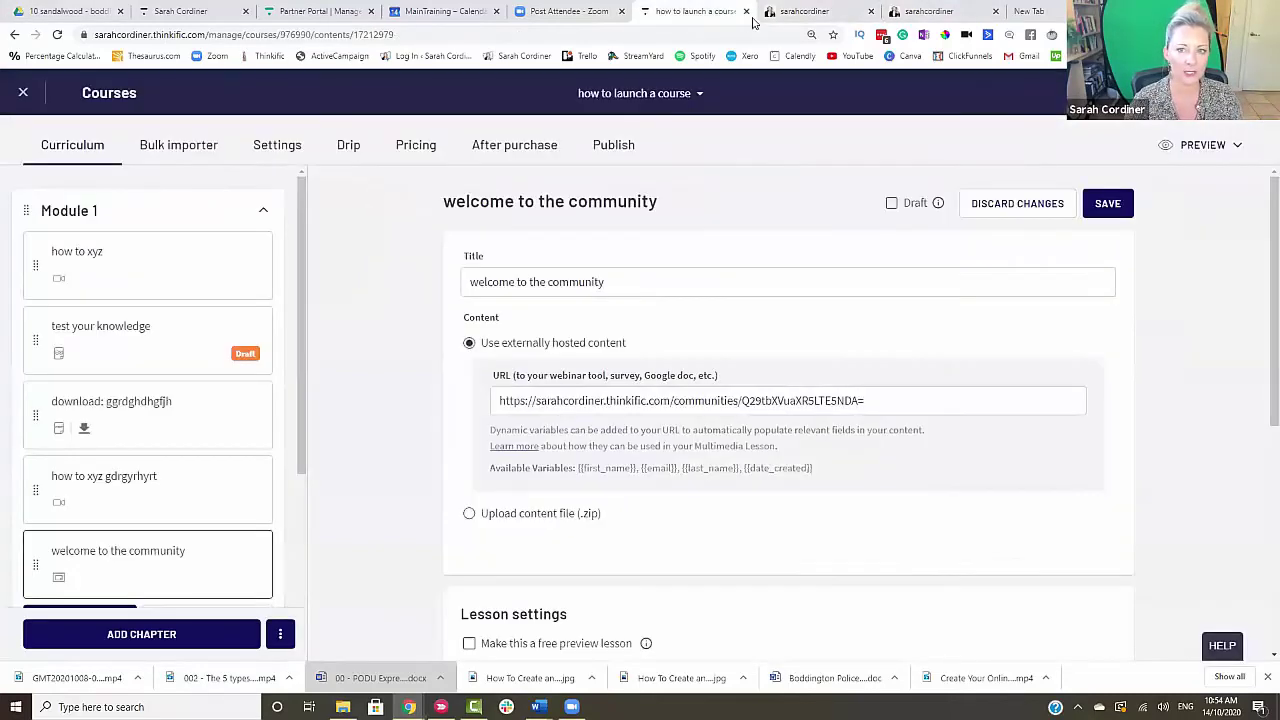
# - Close the course editor and open Assignments under Support Your Students
pyautogui.click(23, 92)
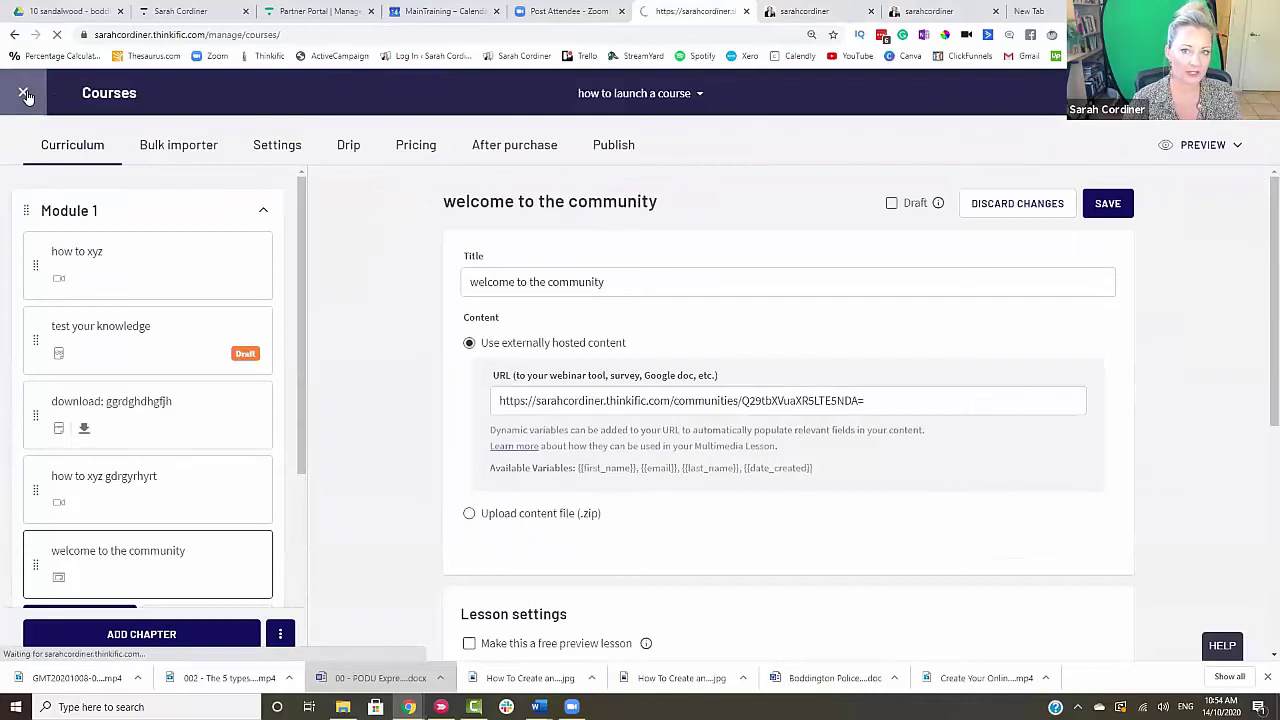
pyautogui.click(103, 462)
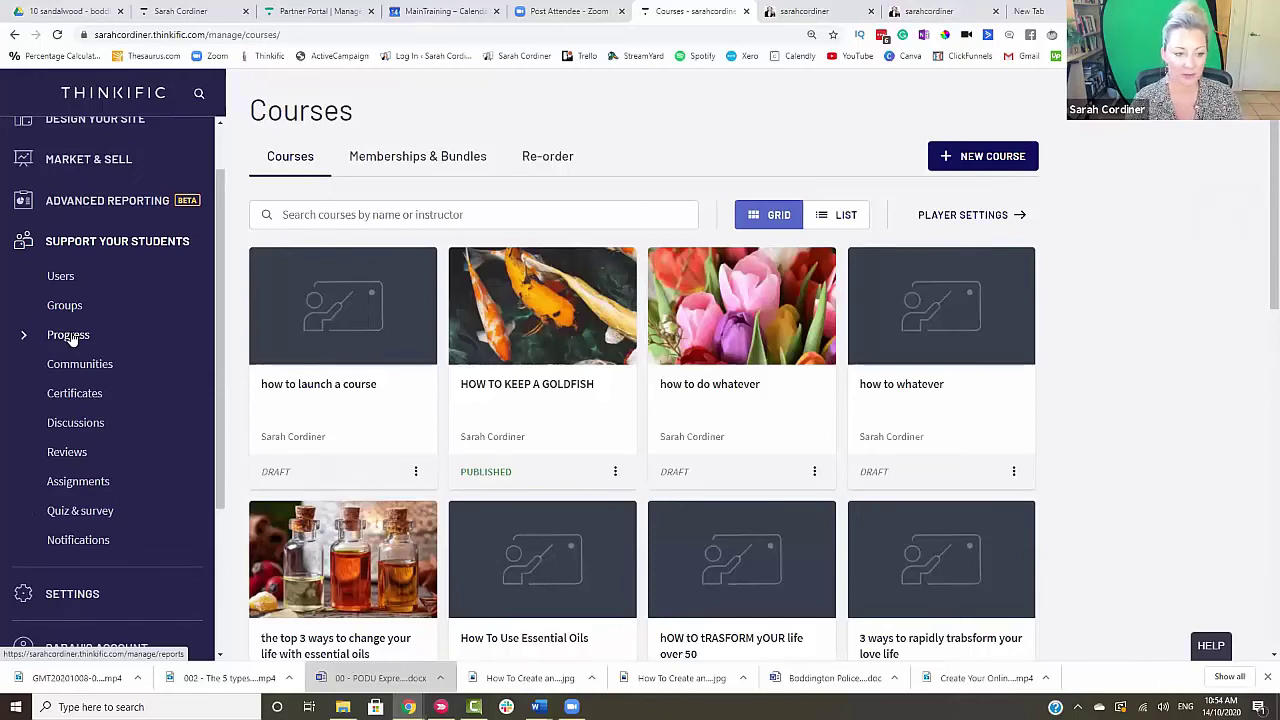
pyautogui.click(78, 484)
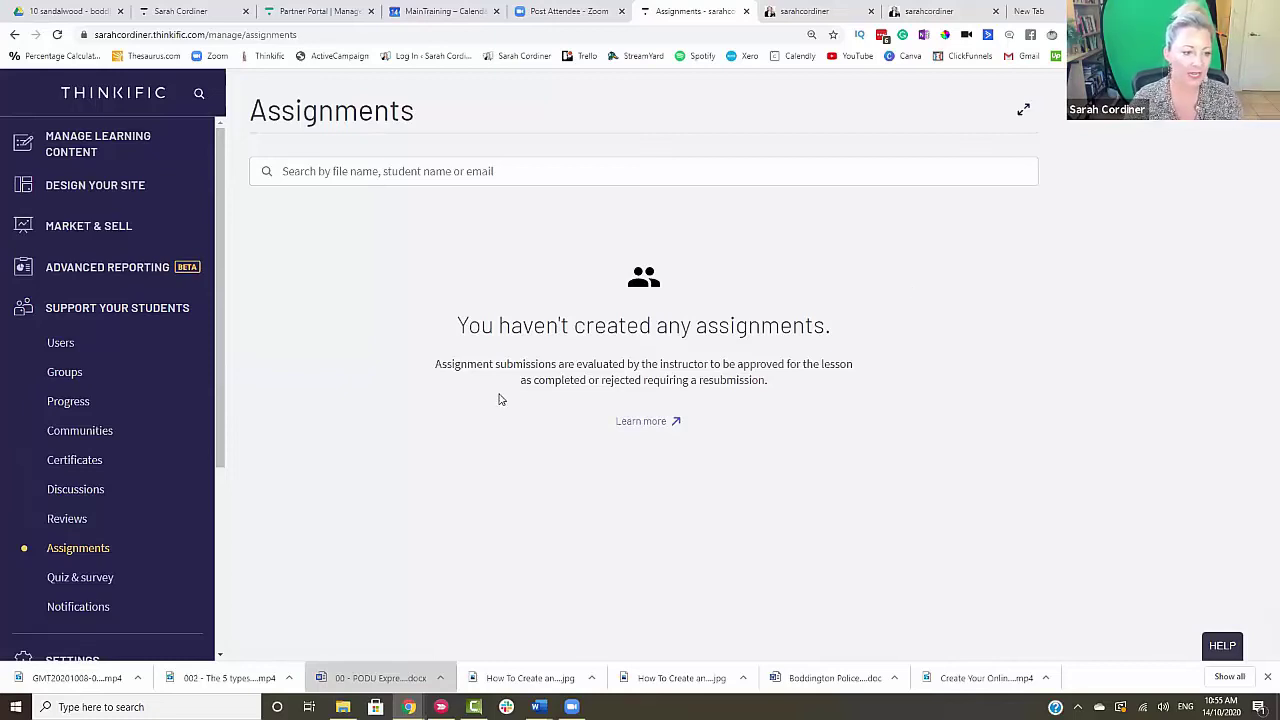
# - Open the student Notifications settings under Support Your Students
pyautogui.click(86, 612)
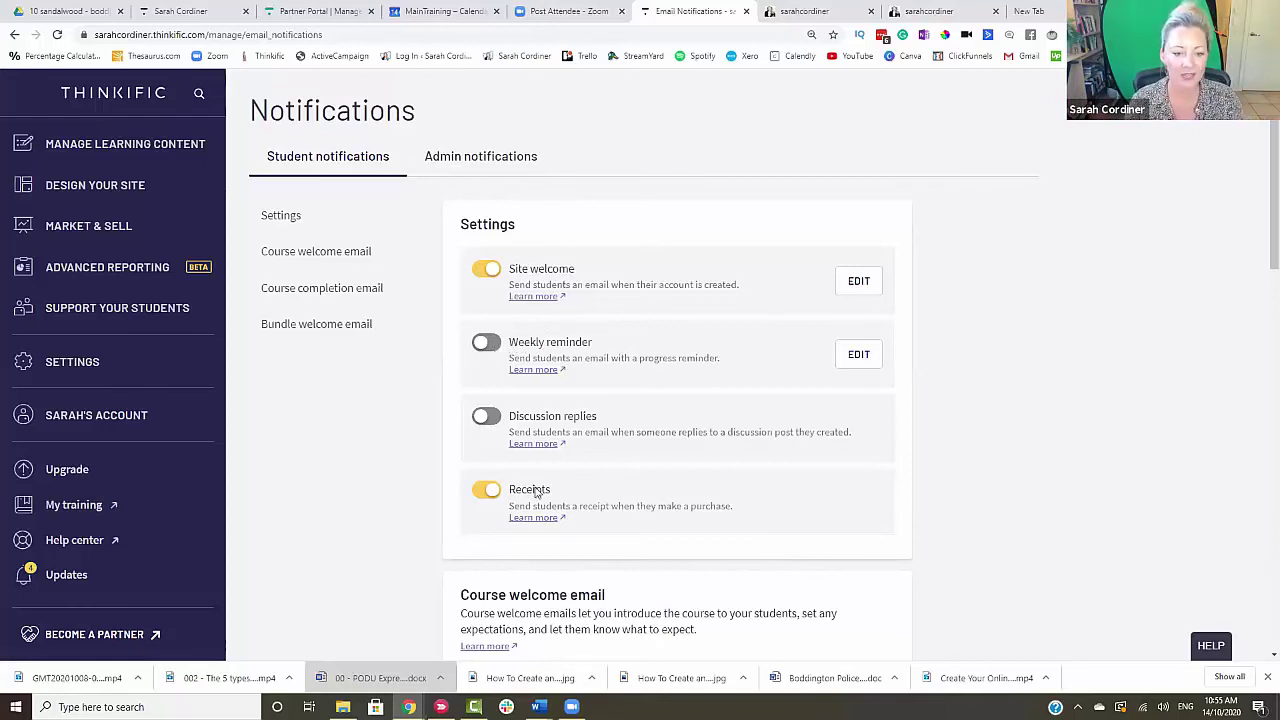
pyautogui.scroll(-5, 540, 492)
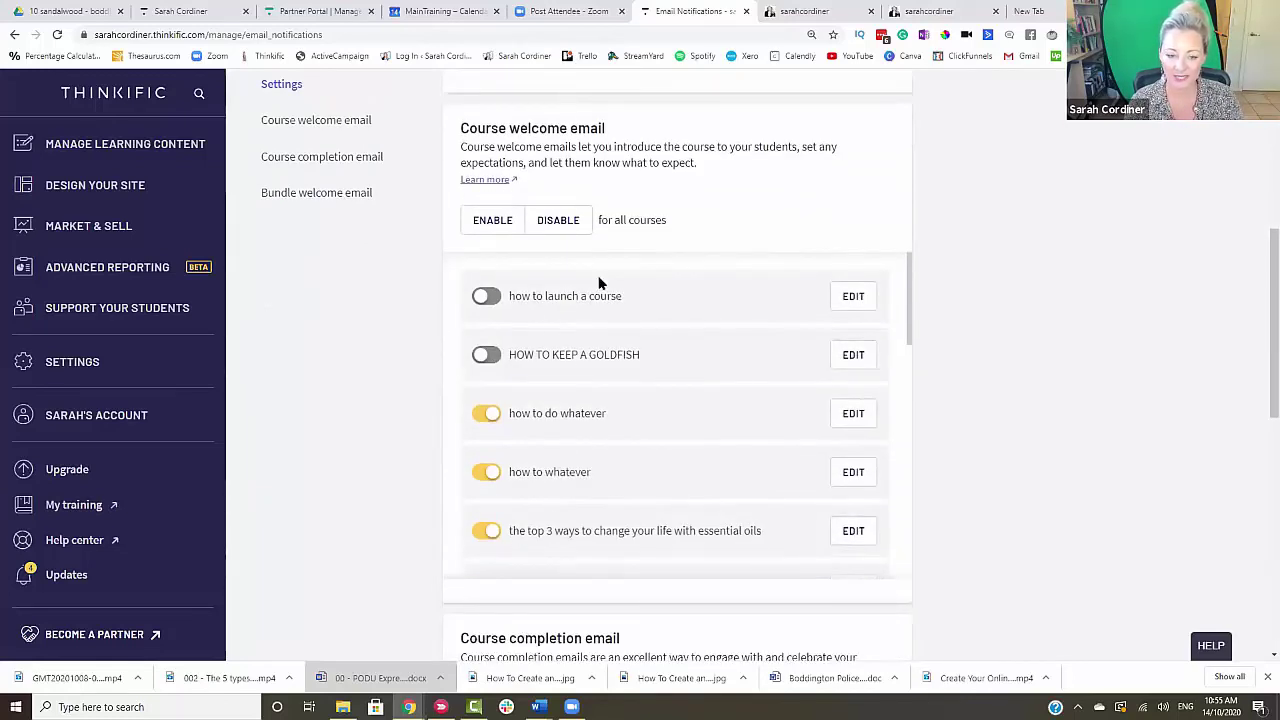
pyautogui.scroll(-5, 580, 450)
pyautogui.scroll(-5, 600, 480)
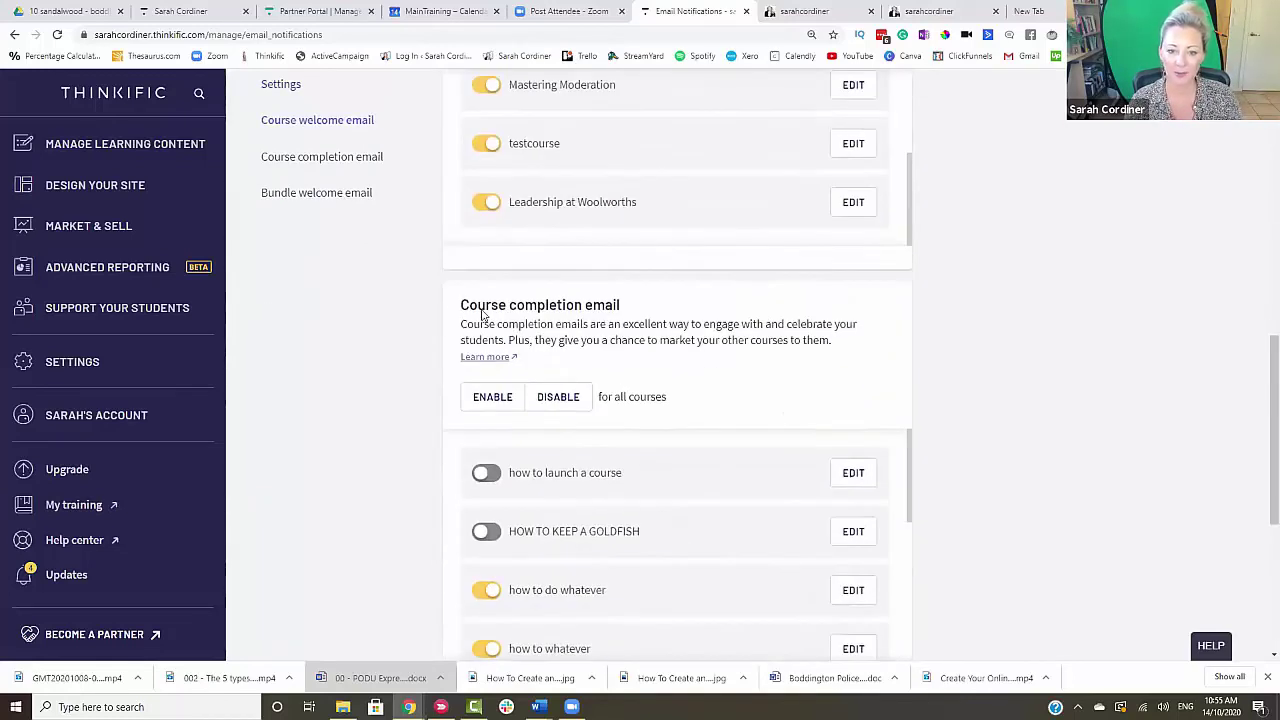
pyautogui.moveTo(461, 306); pyautogui.dragTo(657, 320)
pyautogui.click(674, 320)
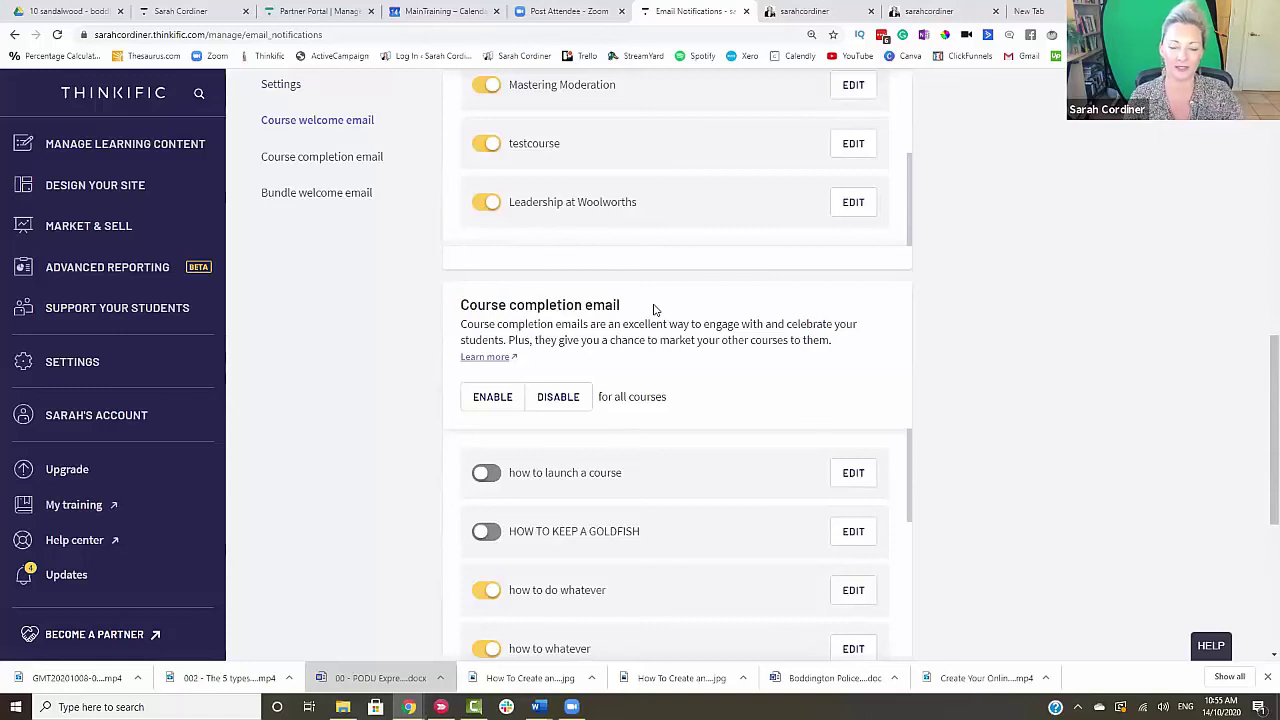
pyautogui.scroll(-2, 650, 310)
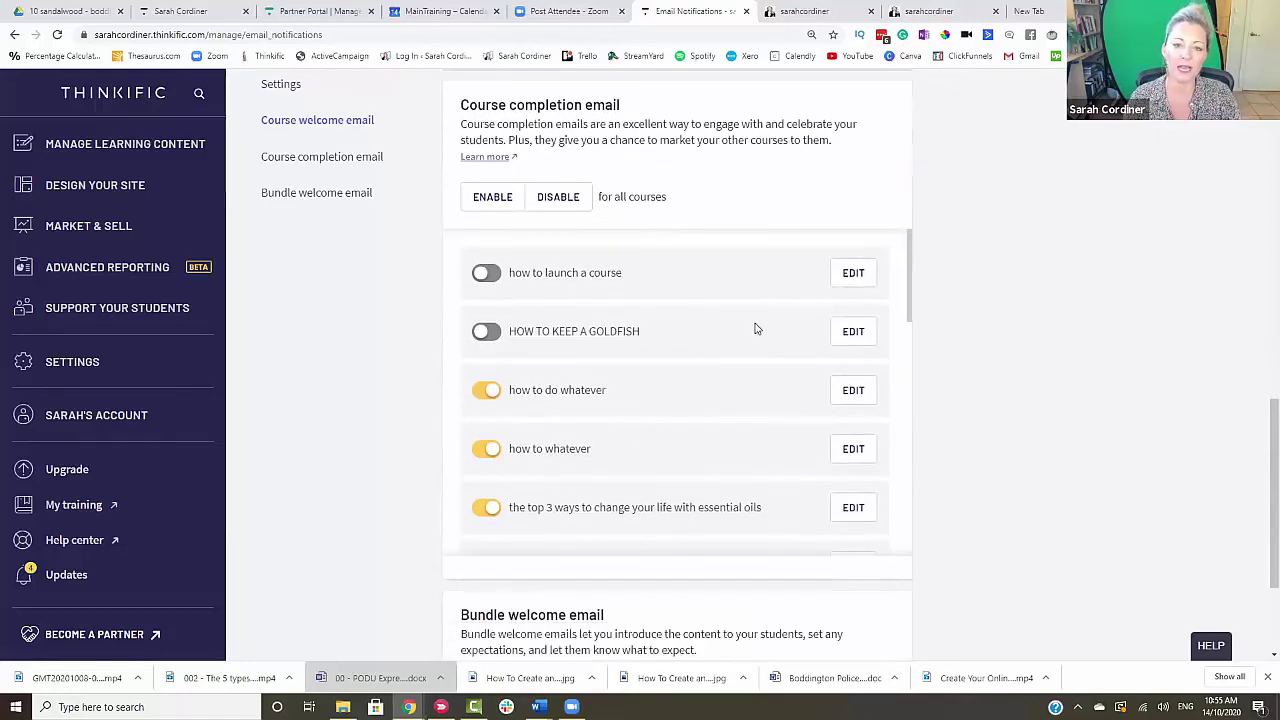
pyautogui.scroll(4, 757, 326)
pyautogui.scroll(5, 757, 326)
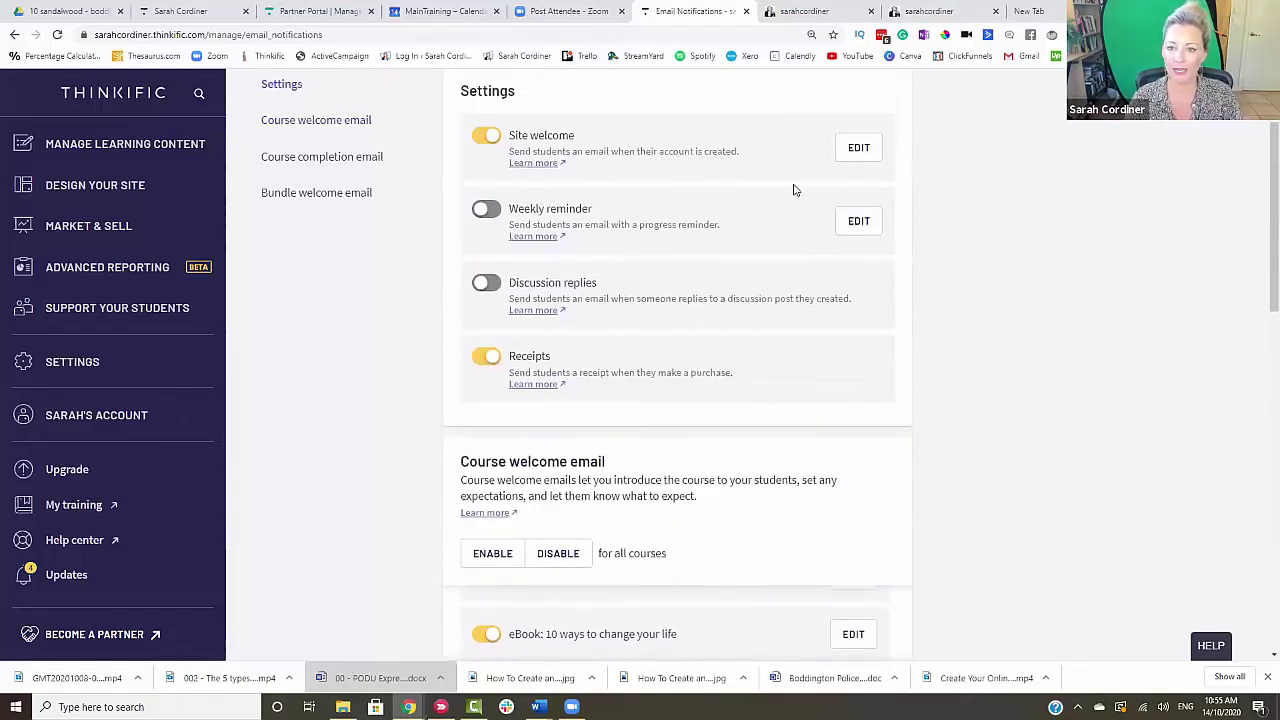
pyautogui.scroll(-3, 700, 457)
# - Add a new line 'fthftghfgthgtfr' after the thank-you sentence in the eBook welcome email and save
pyautogui.click(853, 303)
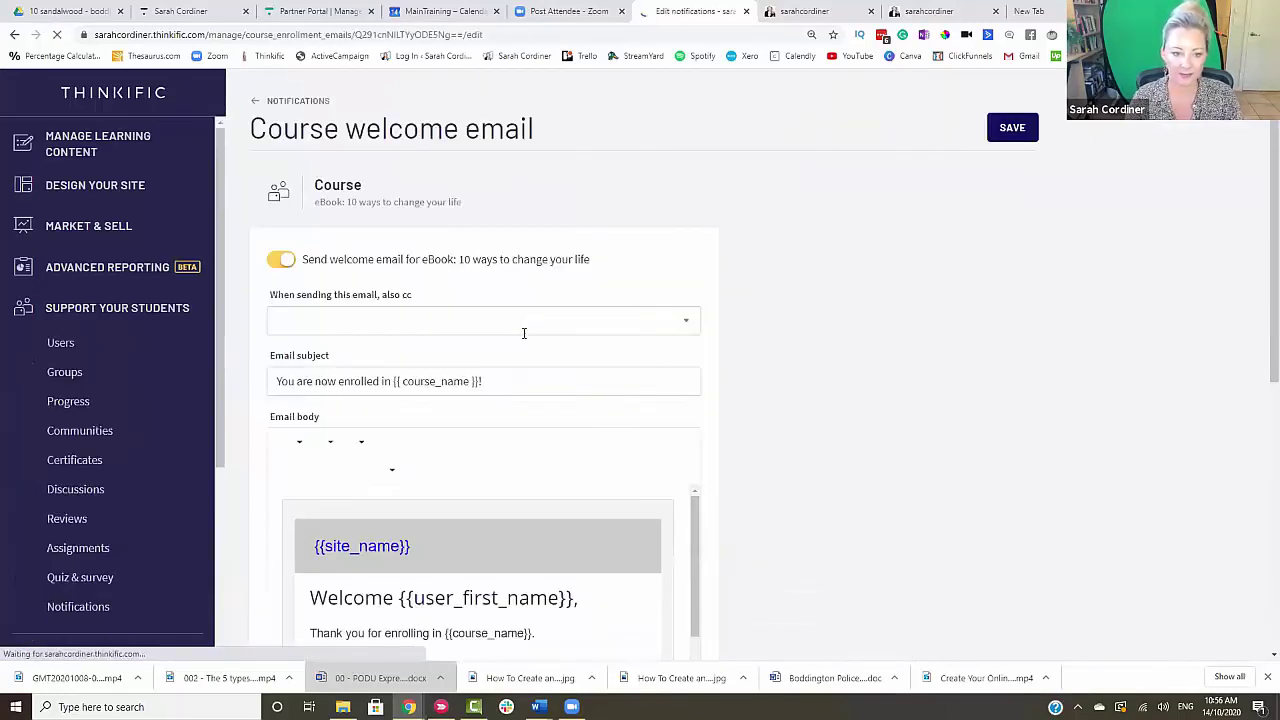
pyautogui.scroll(-1, 372, 300)
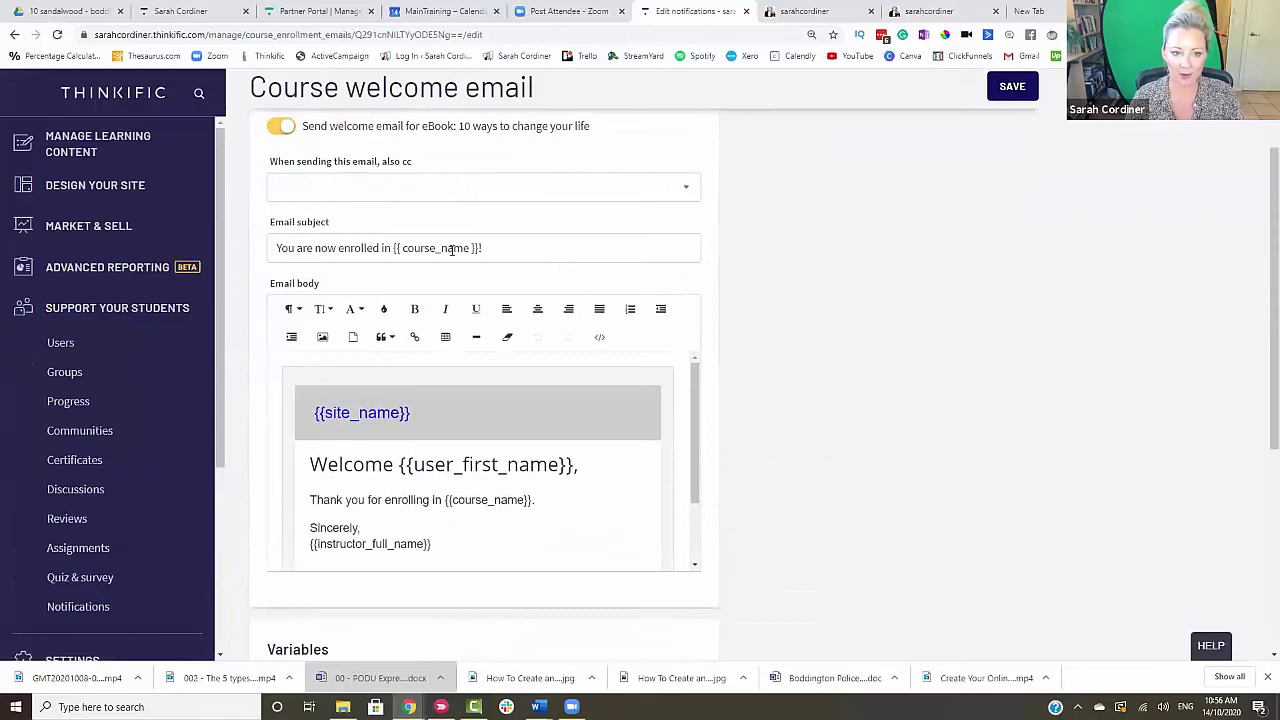
pyautogui.click(1140, 665)
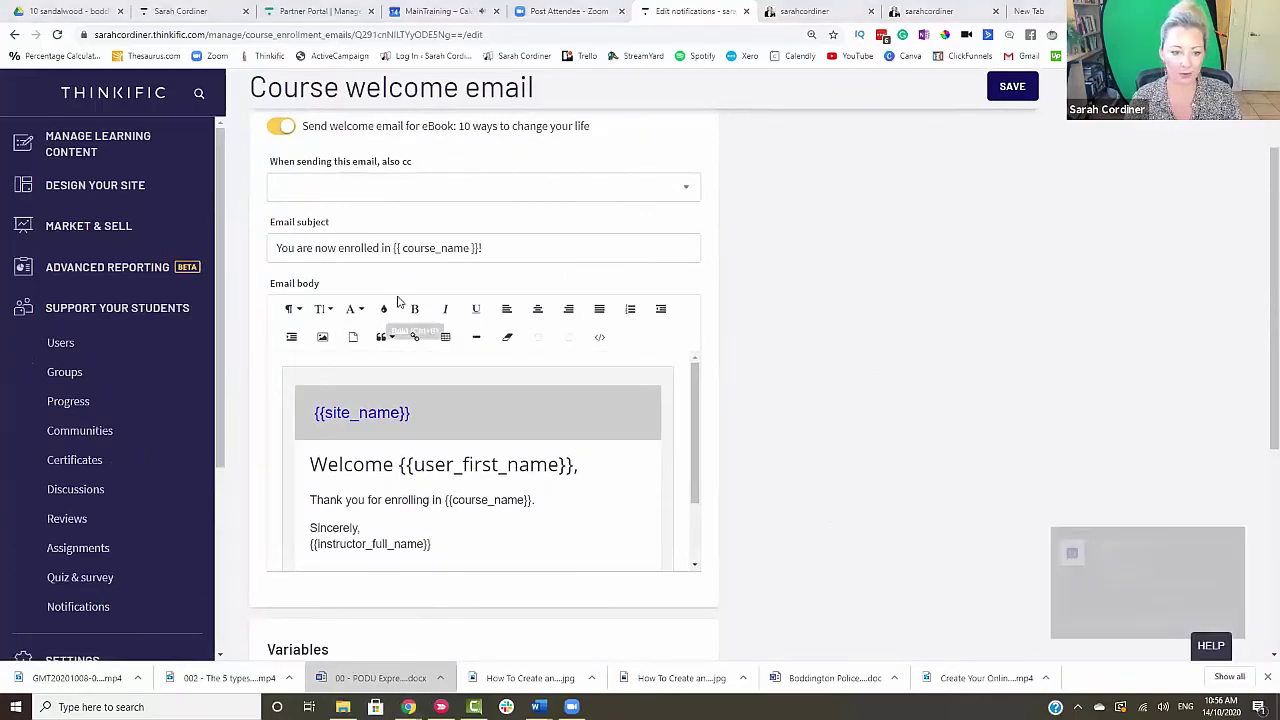
pyautogui.scroll(-2, 457, 477)
pyautogui.scroll(2, 449, 414)
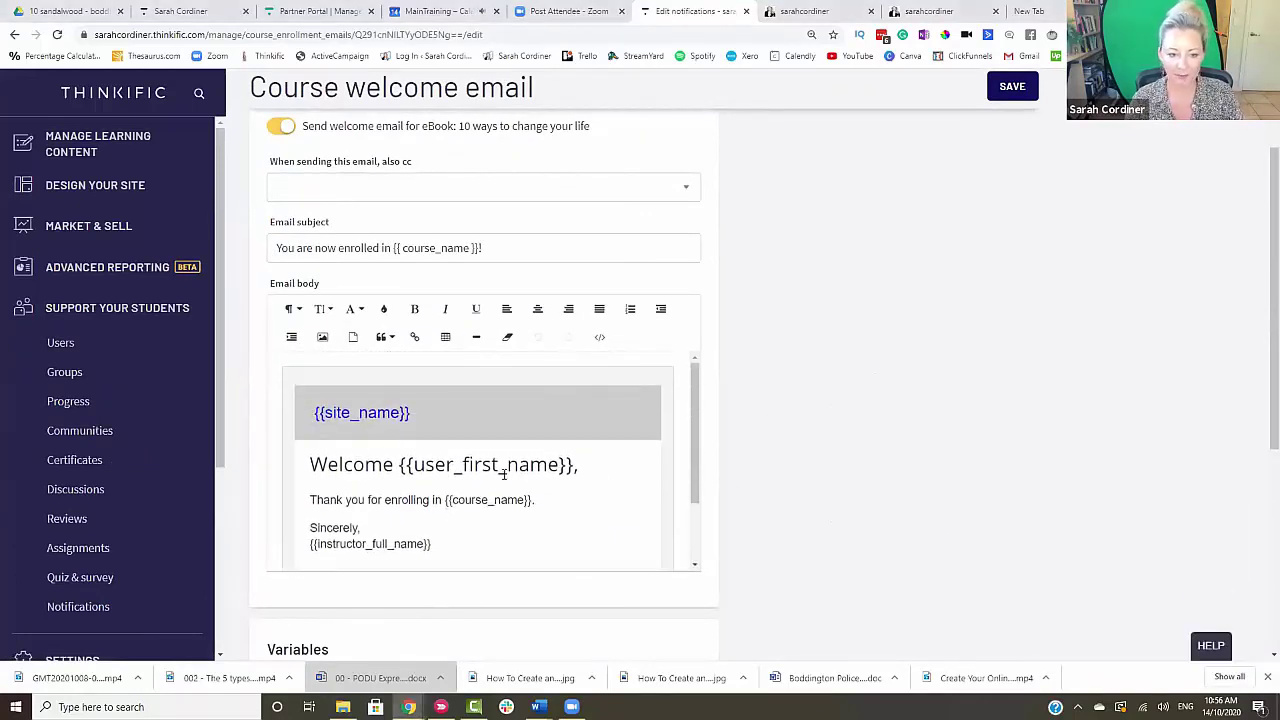
pyautogui.scroll(-2, 461, 487)
pyautogui.click(570, 436)
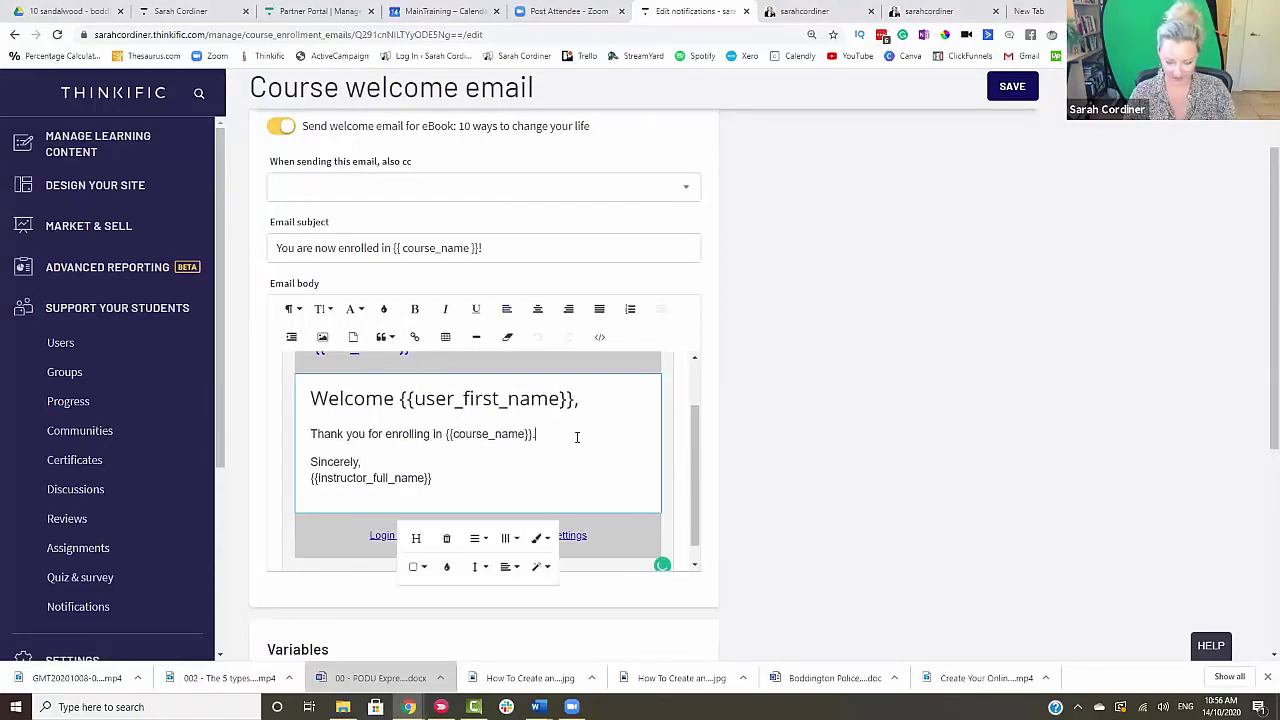
pyautogui.press('Return')
pyautogui.write('fthftghfgthgtfr')
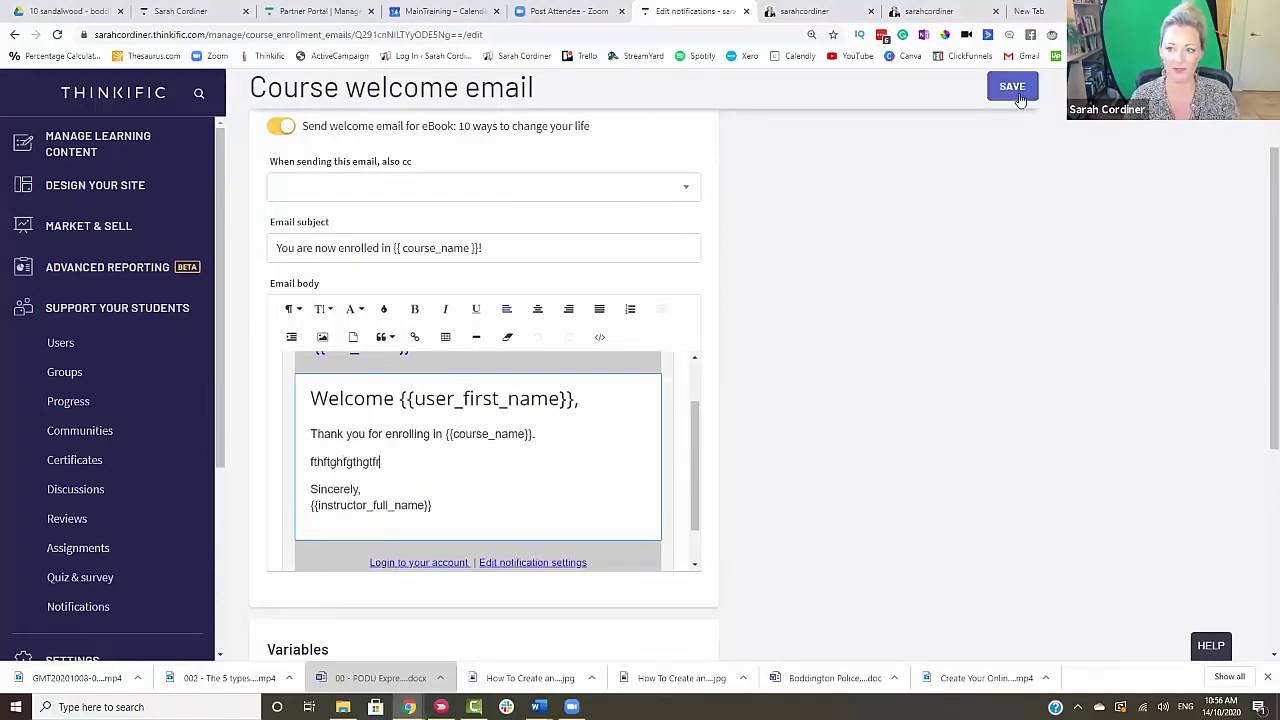
pyautogui.click(1012, 86)
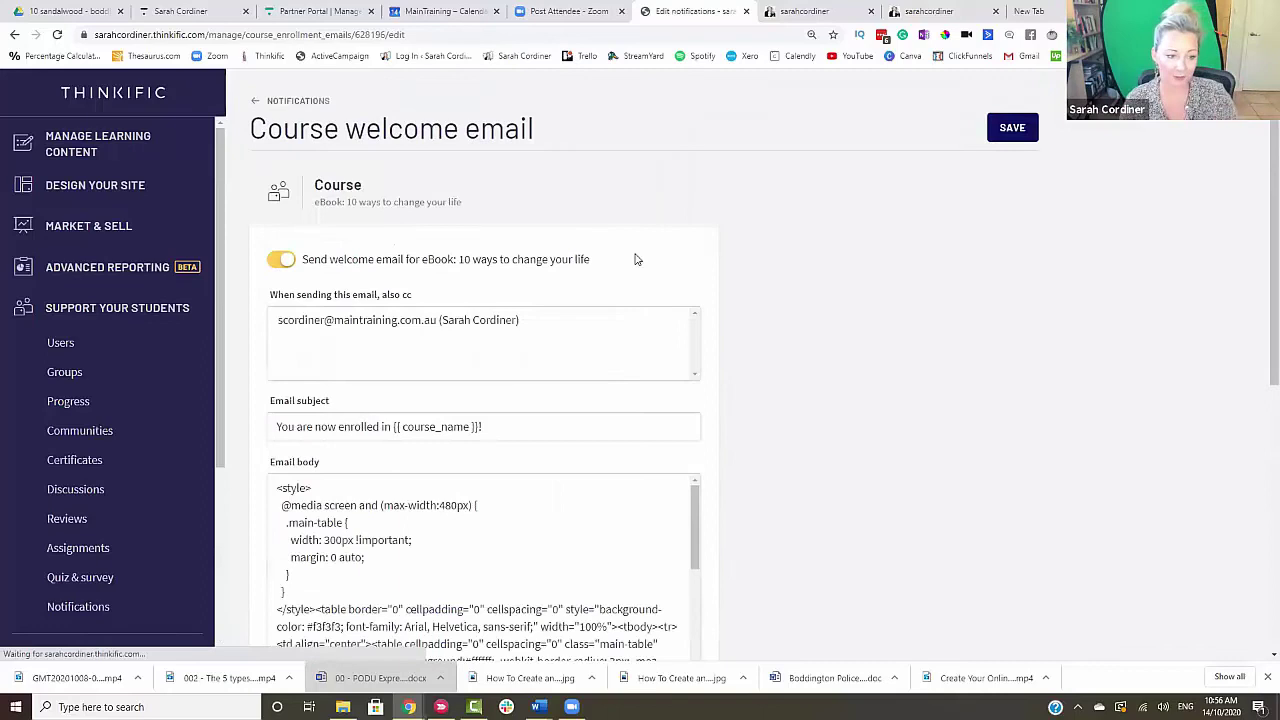
# - Collapse and re-expand the Support Your Students sidebar section, then scroll the page
pyautogui.click(88, 310)
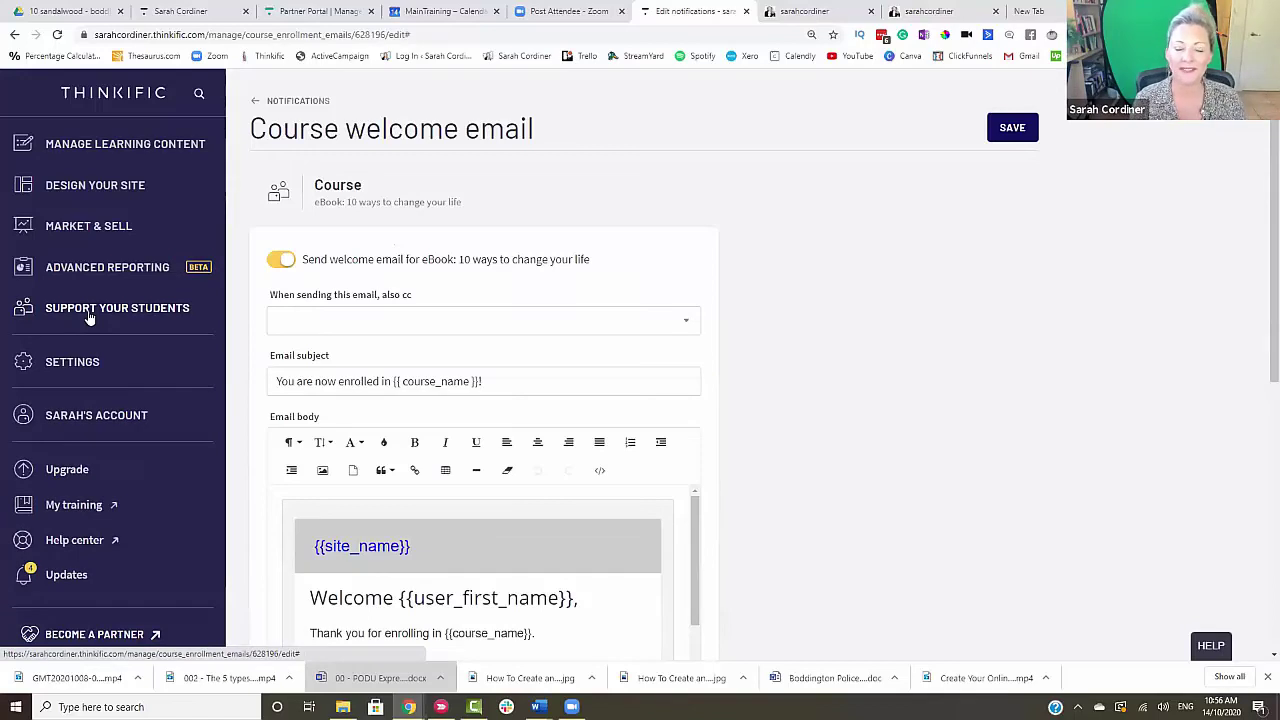
pyautogui.click(98, 316)
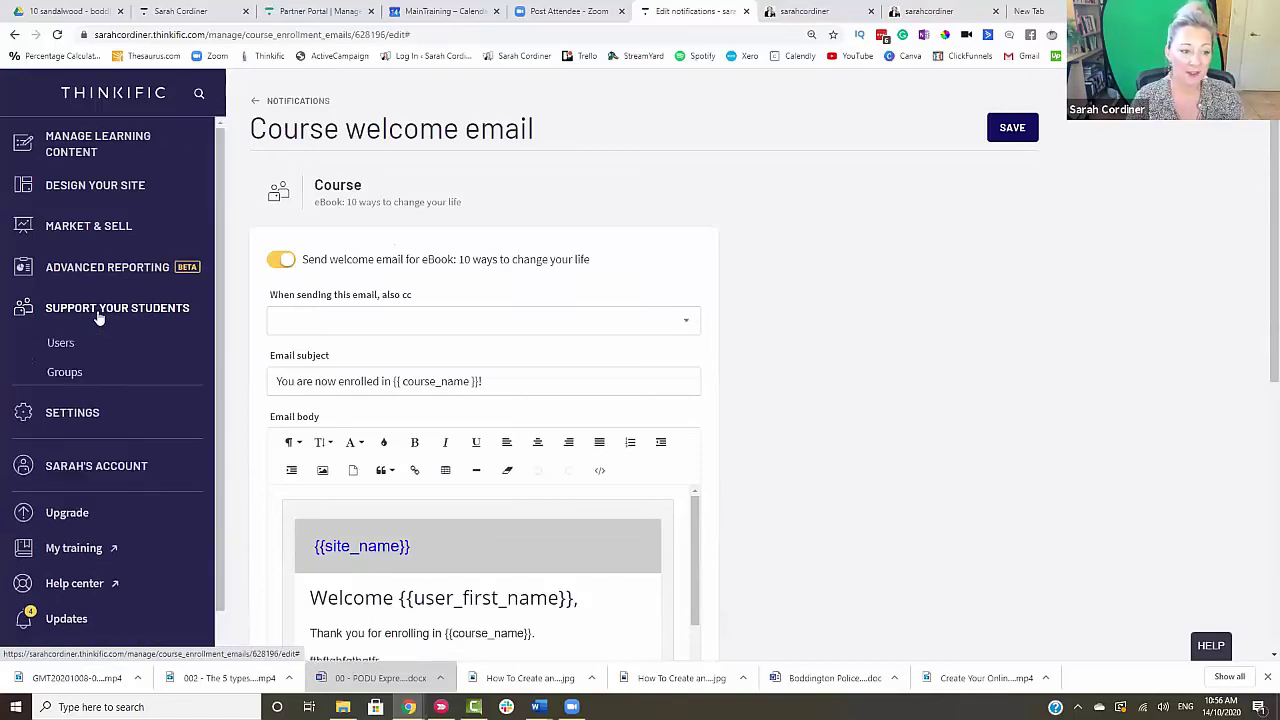
pyautogui.scroll(-1, 99, 318)
pyautogui.scroll(-1, 98, 316)
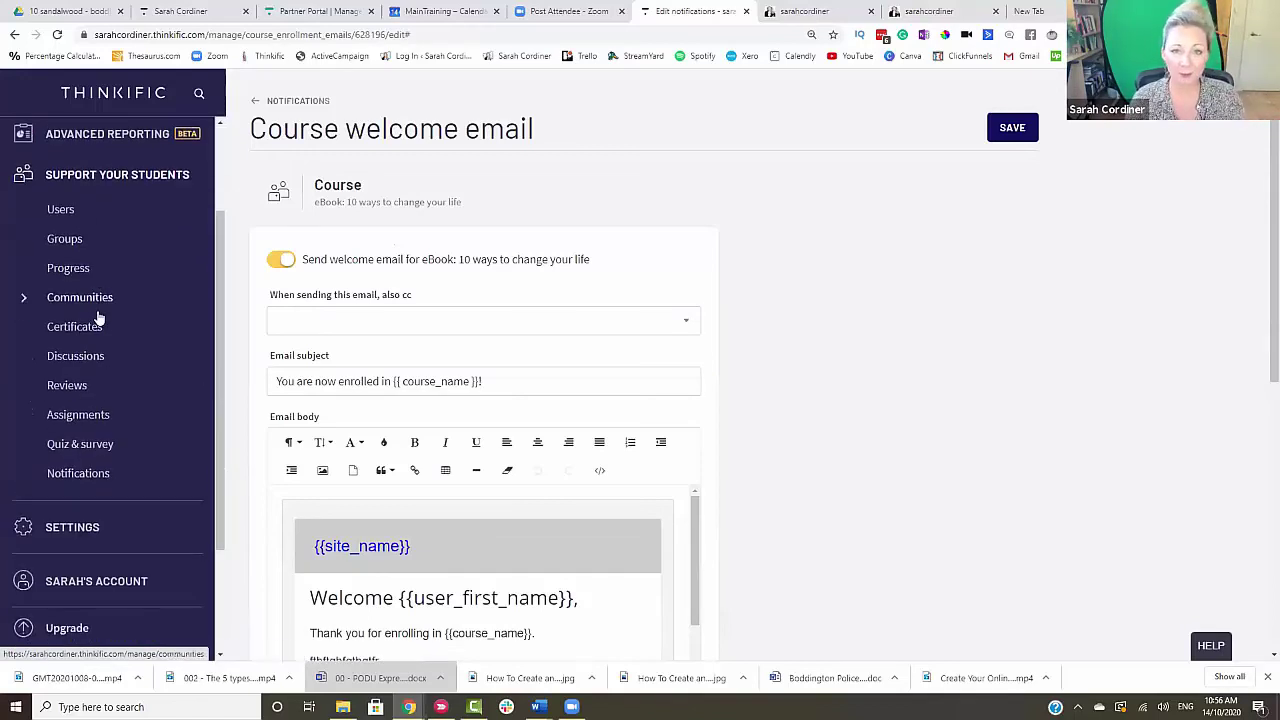
pyautogui.scroll(3, 88, 180)
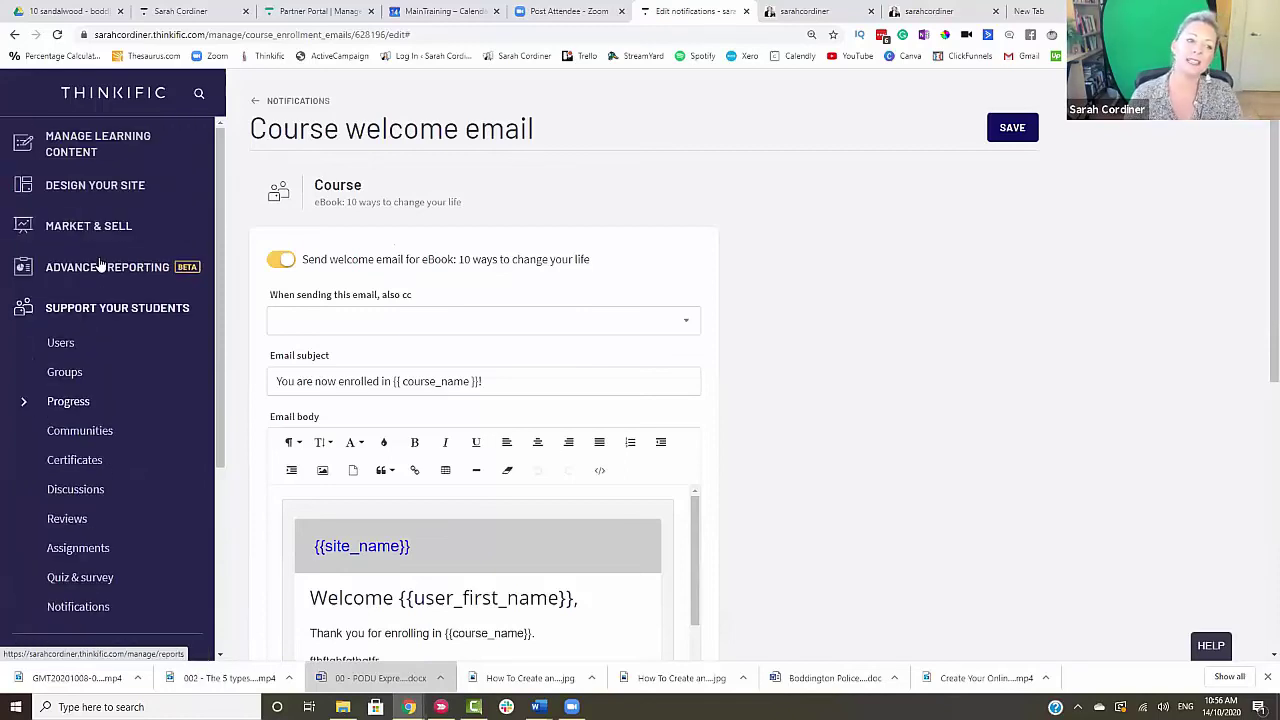
# - In Categories, highlight the All Courses, LEADERSHIP and MEDITATION URLs, then go to Courses
pyautogui.click(80, 150)
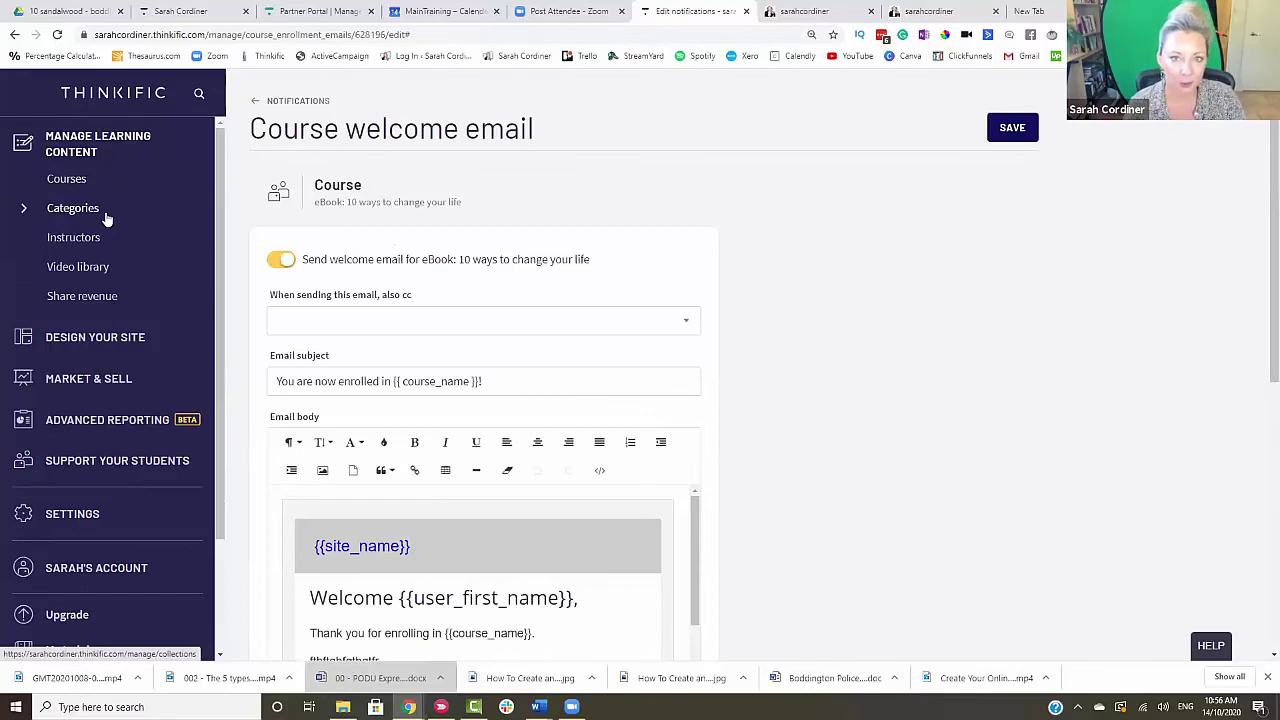
pyautogui.click(77, 209)
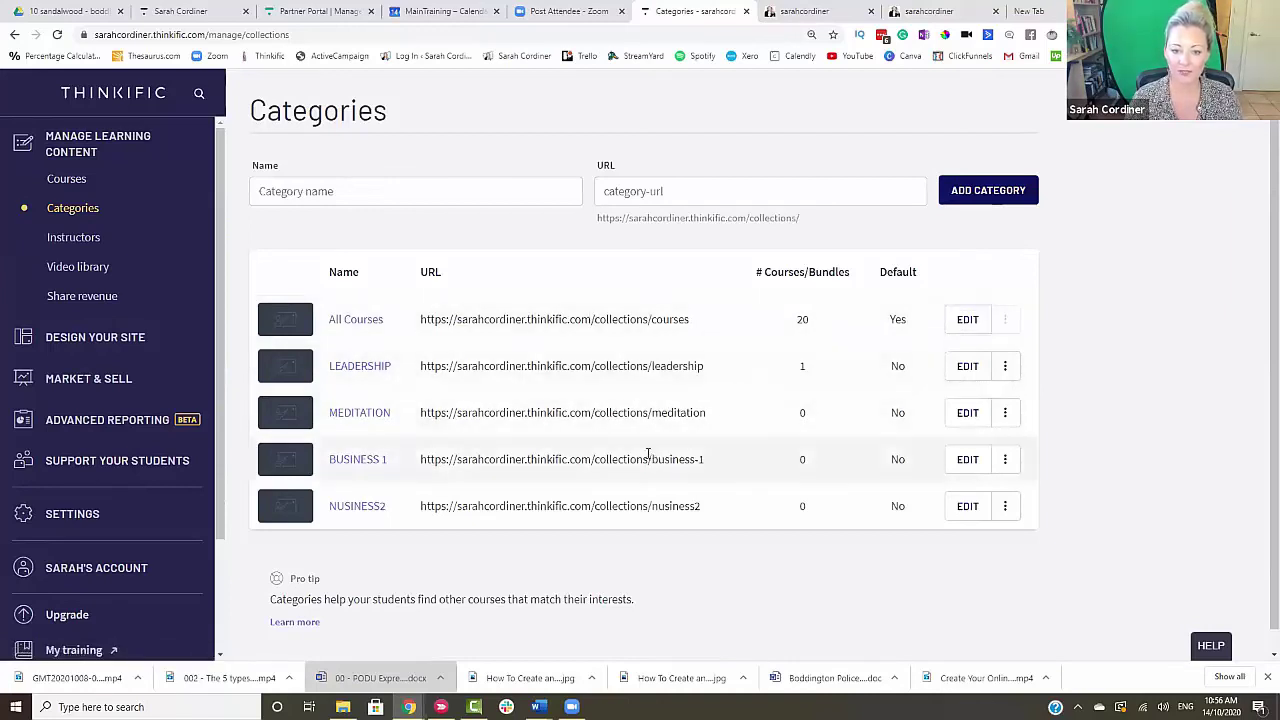
pyautogui.moveTo(690, 322); pyautogui.dragTo(421, 319)
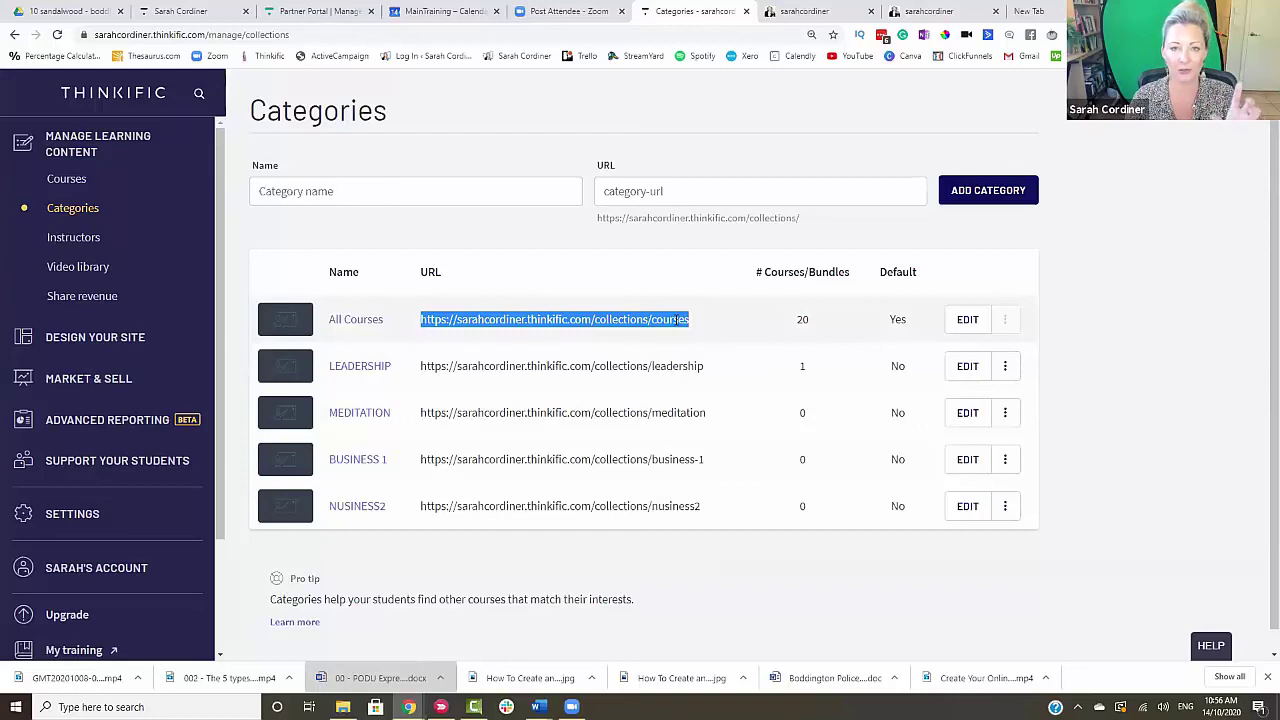
pyautogui.moveTo(704, 366); pyautogui.dragTo(422, 368)
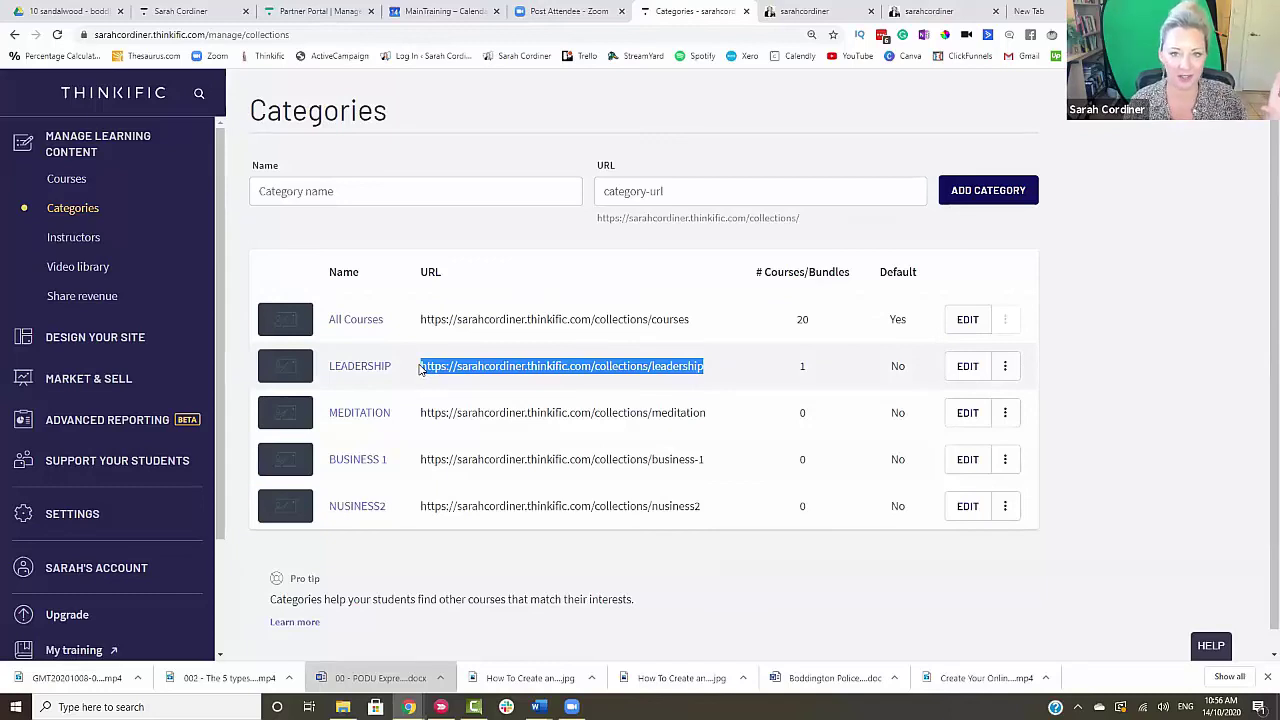
pyautogui.moveTo(706, 413); pyautogui.dragTo(421, 419)
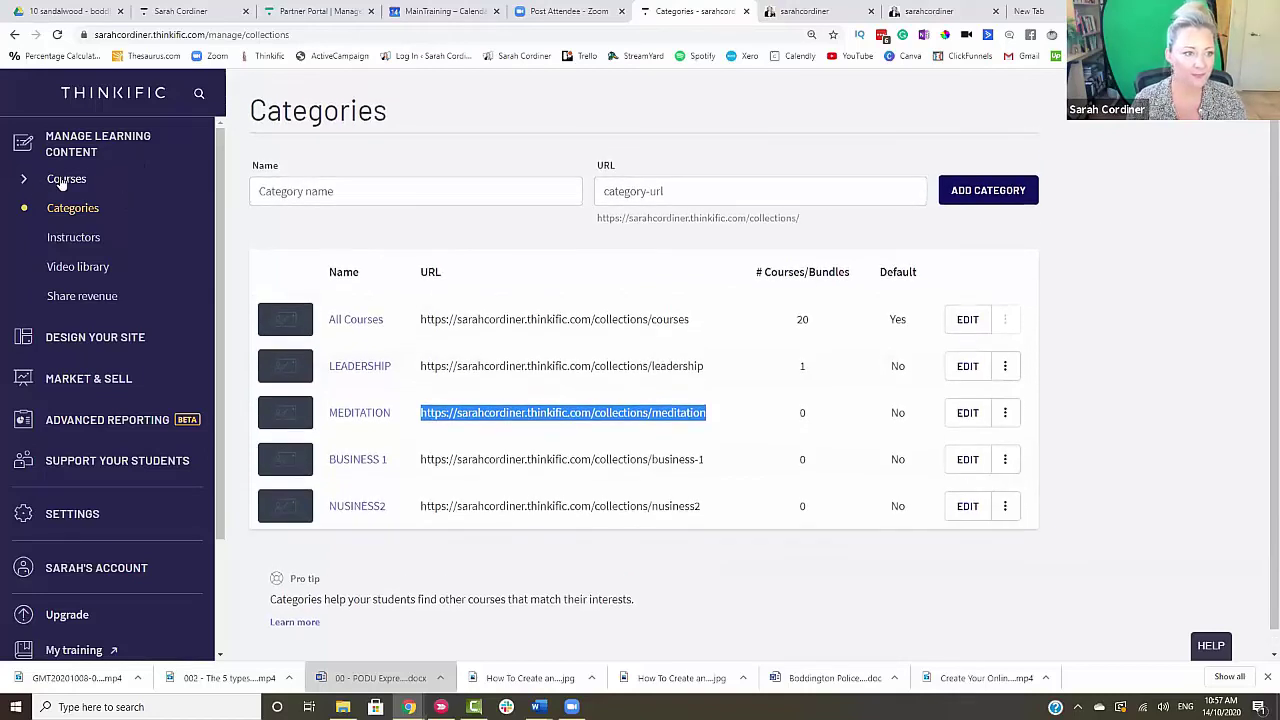
pyautogui.click(64, 180)
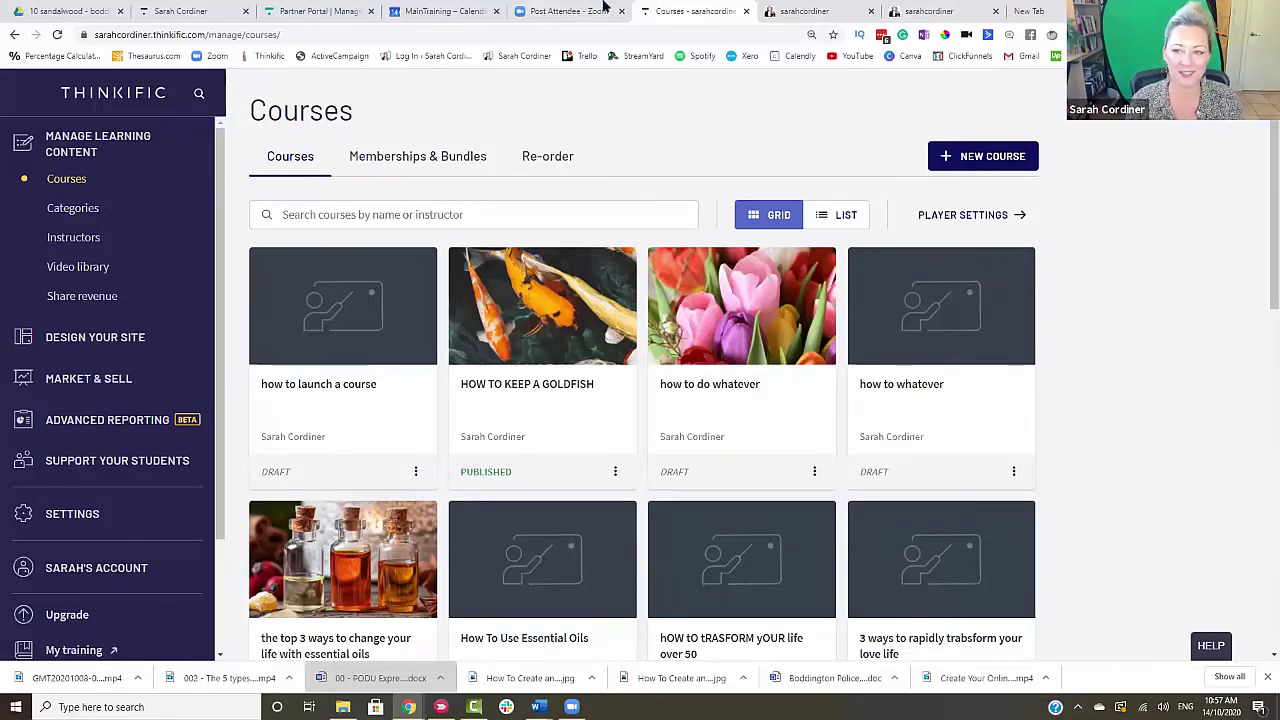
# - On the Memberships & Bundles tab, start a new bundle and cancel its naming dialog
pyautogui.click(455, 163)
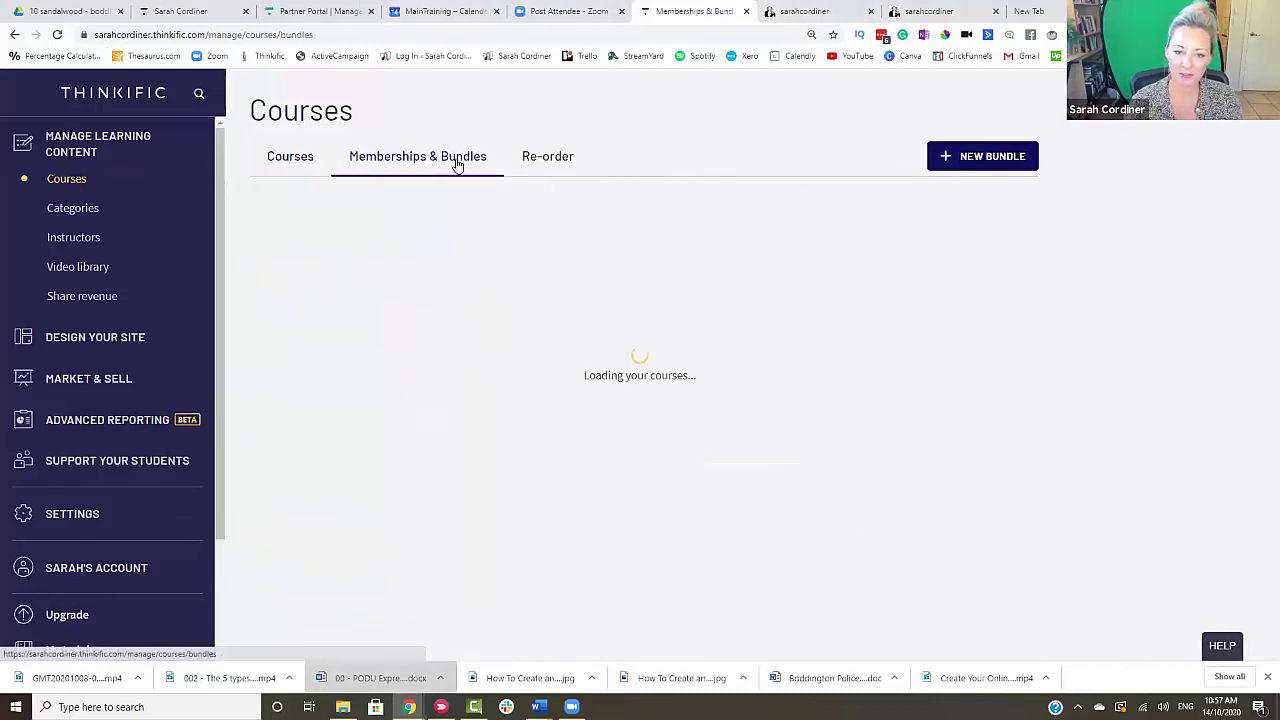
pyautogui.click(980, 158)
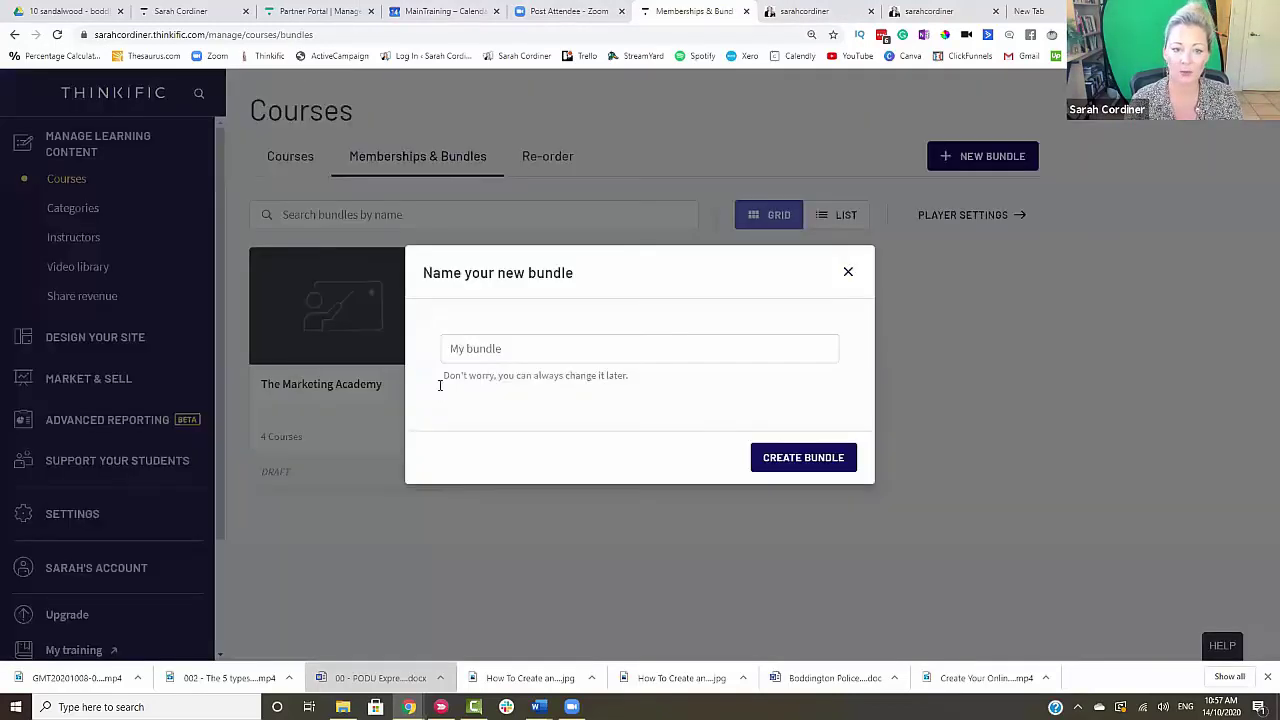
pyautogui.click(838, 277)
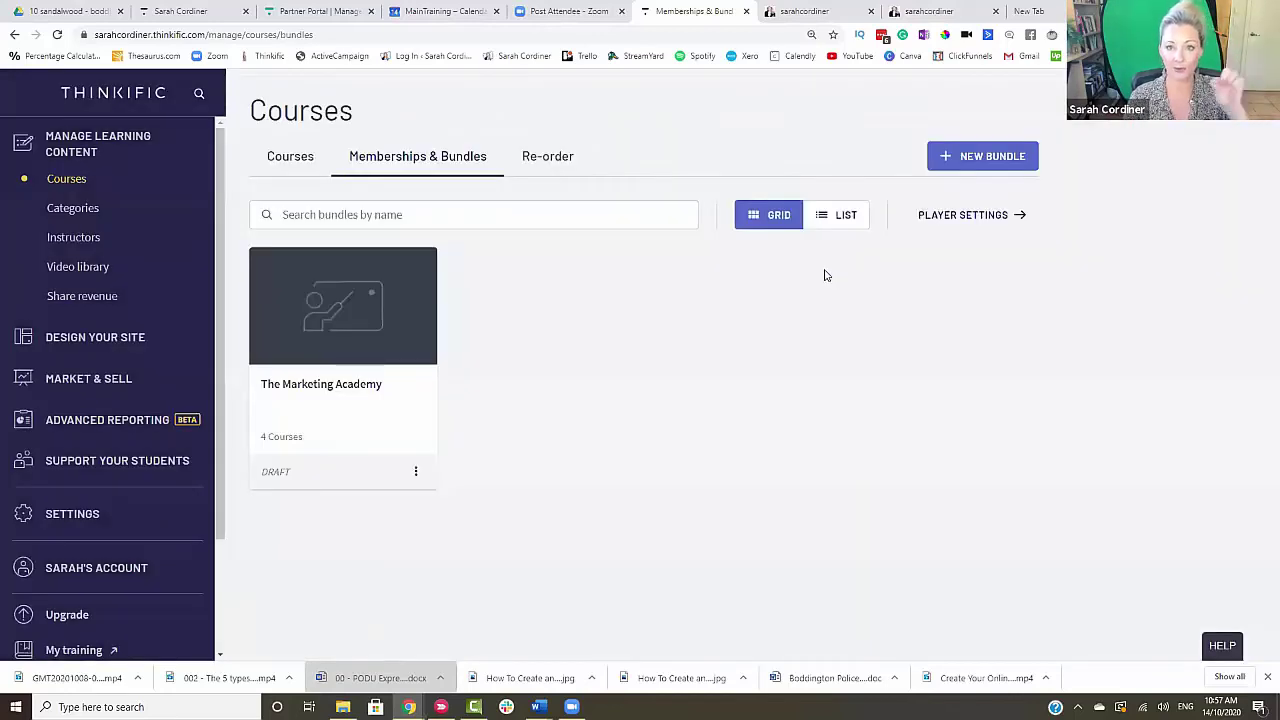